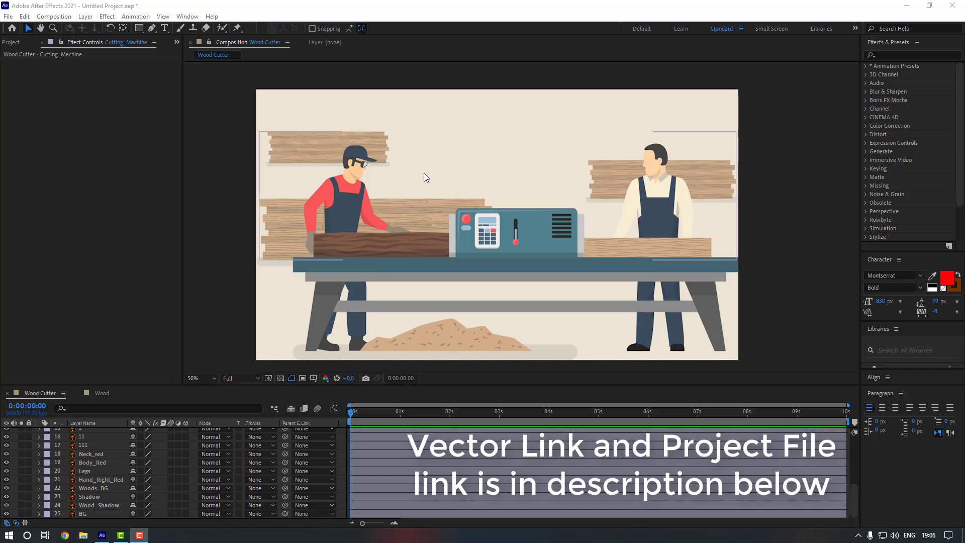
- Lock the BG, Shadow, Wood_Shadow and Woods_BG layers
{"action": "left_click", "coordinate": [97, 513]}
{"action": "left_click", "coordinate": [29, 513]}
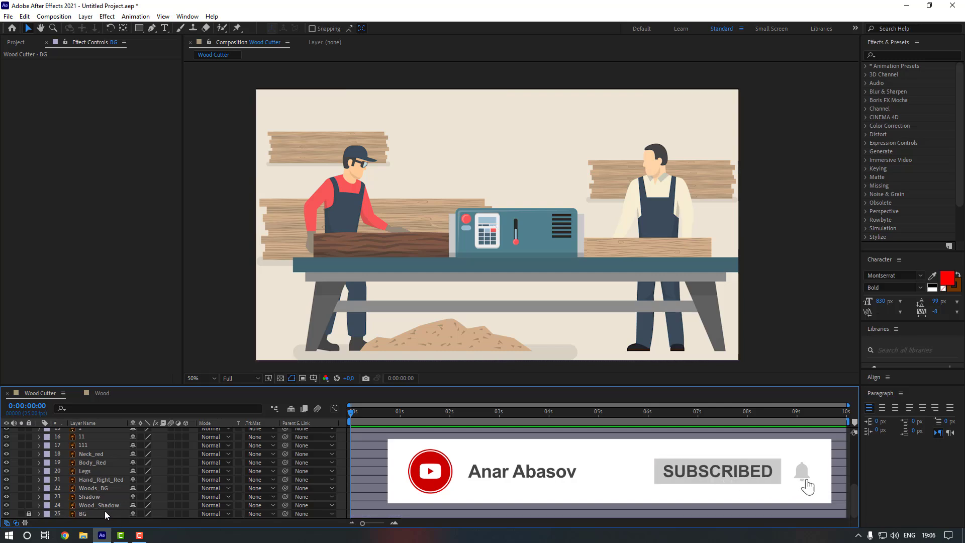
{"action": "left_click", "coordinate": [102, 506]}
{"action": "left_click", "coordinate": [29, 497]}
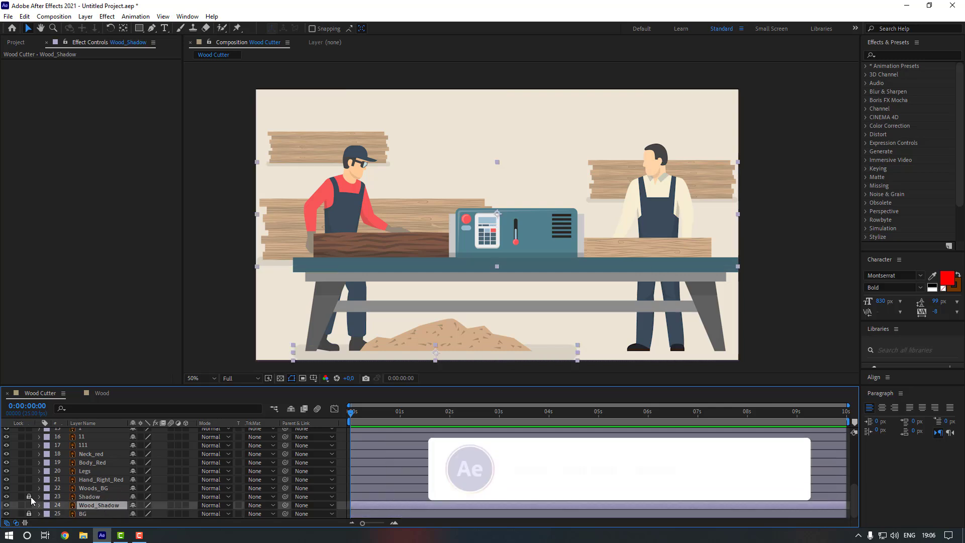
{"action": "left_click", "coordinate": [28, 506]}
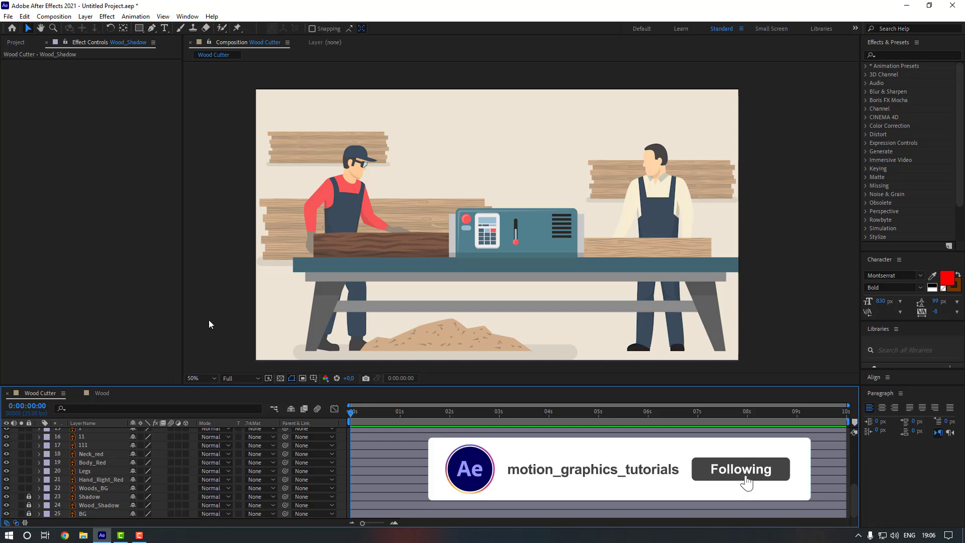
{"action": "left_click", "coordinate": [91, 489]}
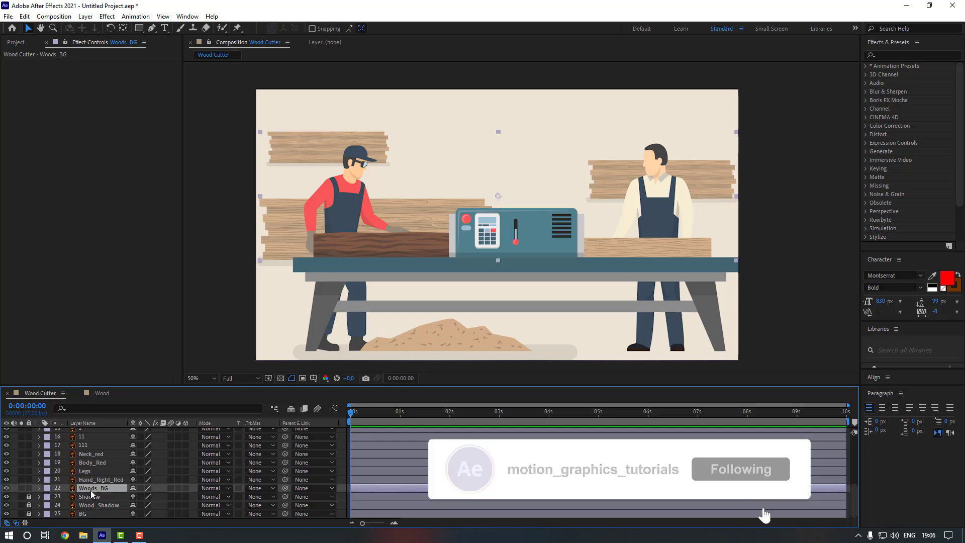
{"action": "left_click", "coordinate": [29, 488]}
- Solo the arm layers 1, 11 and 111 and set their opacity to 53%
{"action": "scroll", "coordinate": [167, 485], "scroll_direction": "up", "scroll_amount": 1}
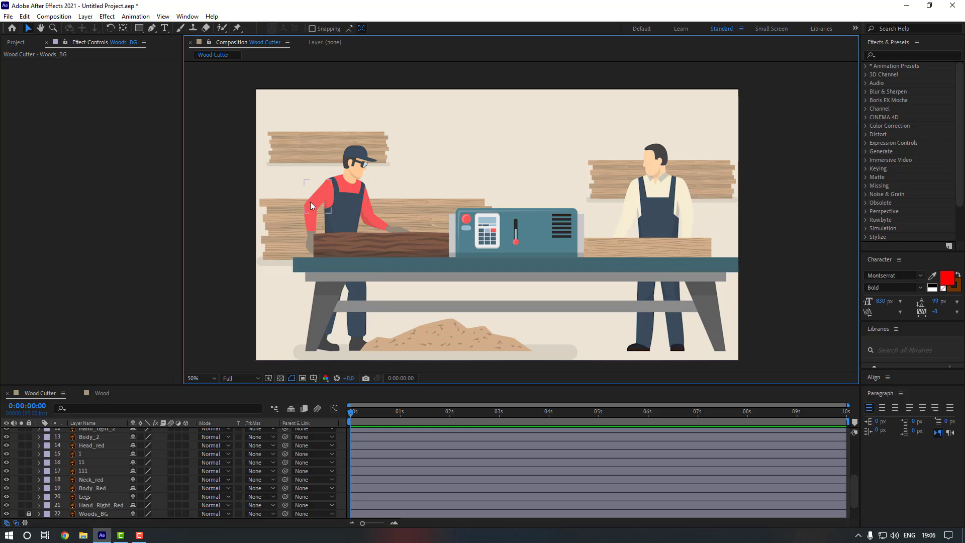
{"action": "left_click", "coordinate": [86, 471]}
{"action": "left_click", "coordinate": [86, 455], "text": "shift"}
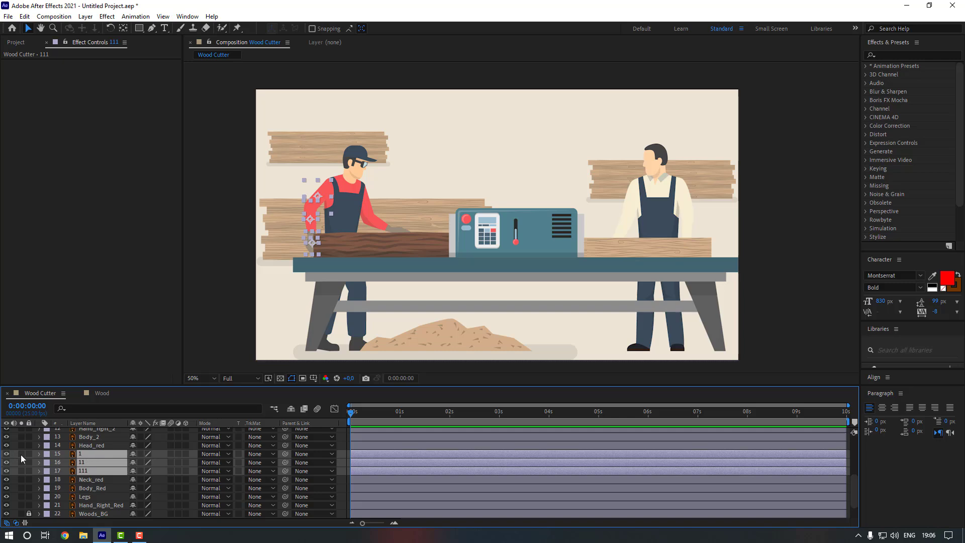
{"action": "key", "text": "t"}
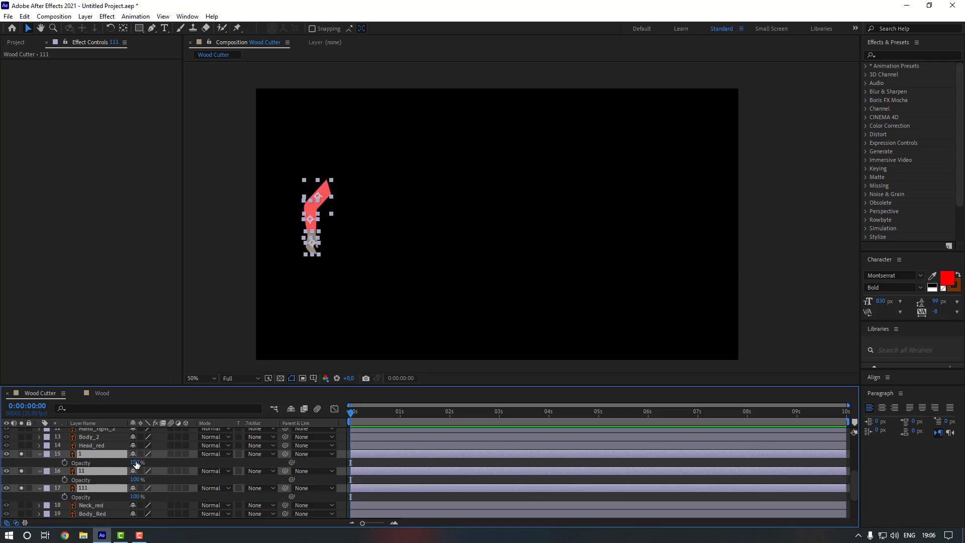
{"action": "left_click_drag", "start_coordinate": [135, 465], "coordinate": [113, 464]}
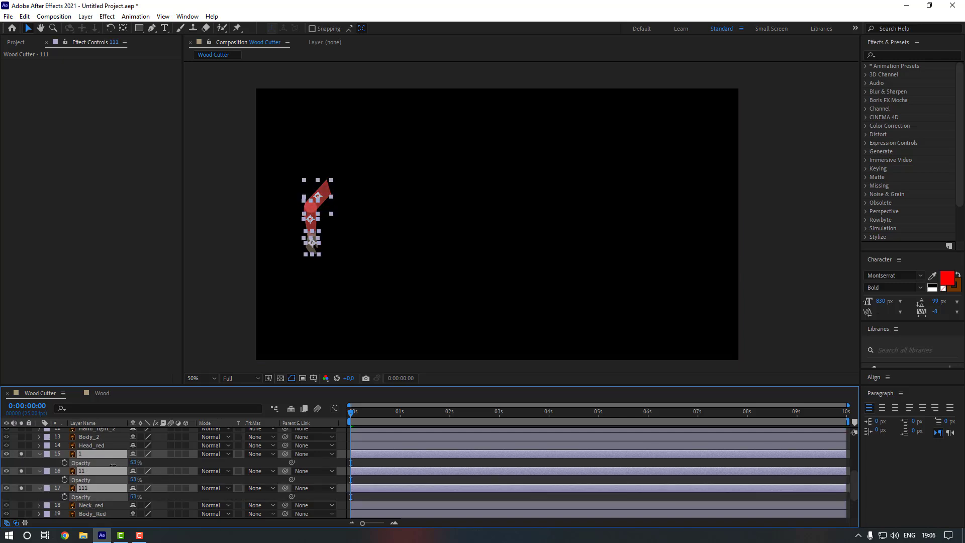
{"action": "left_click", "coordinate": [201, 316]}
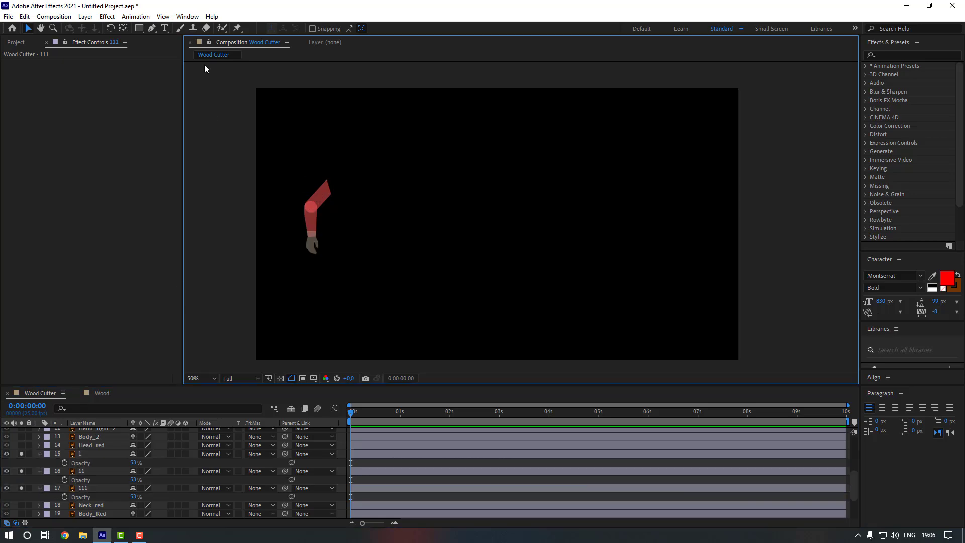
- Open the Duik Angela script and widen it beside the composition view
{"action": "left_click", "coordinate": [186, 16]}
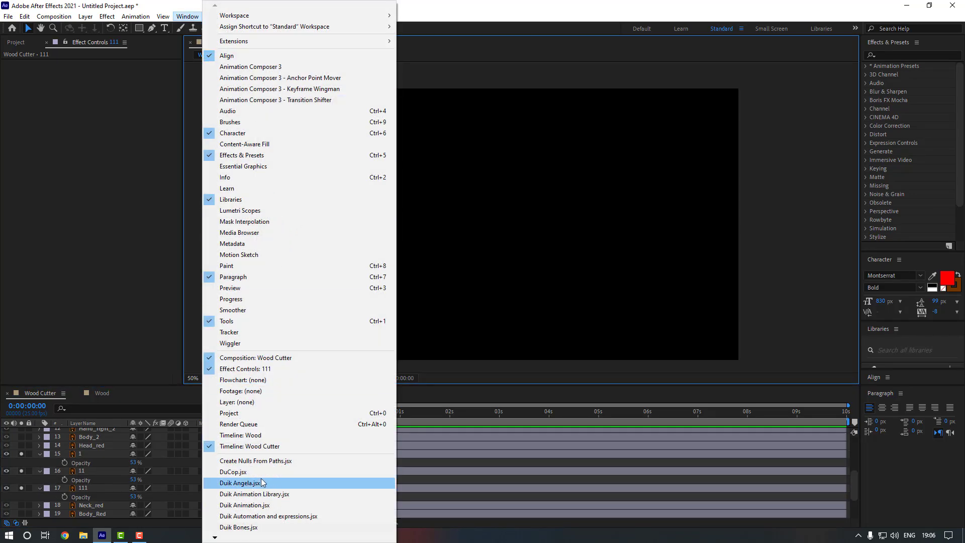
{"action": "left_click", "coordinate": [261, 483]}
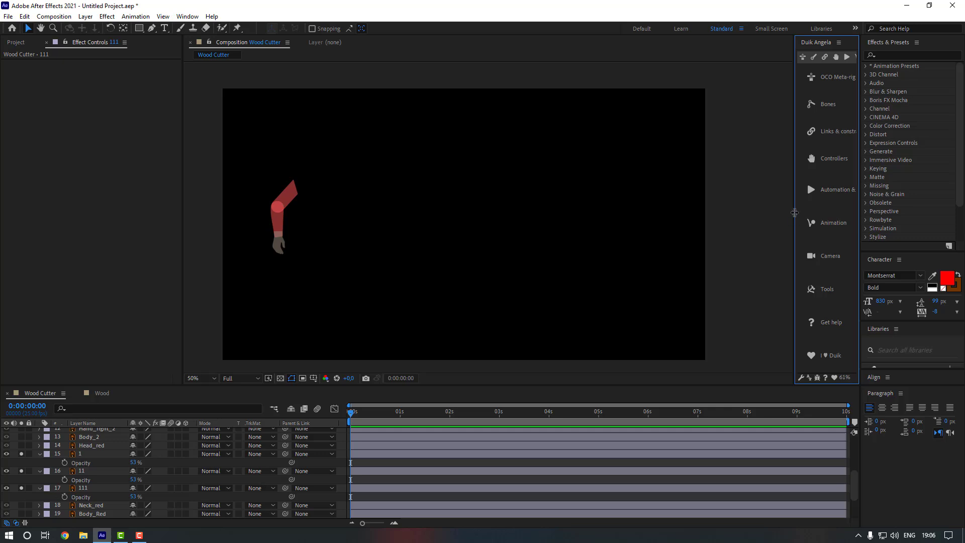
{"action": "left_click_drag", "start_coordinate": [795, 213], "coordinate": [676, 220]}
- Draw a four-point Pen tool path along the arm from shoulder through elbow and wrist to the hand
{"action": "scroll", "coordinate": [270, 212], "scroll_direction": "up", "scroll_amount": 1}
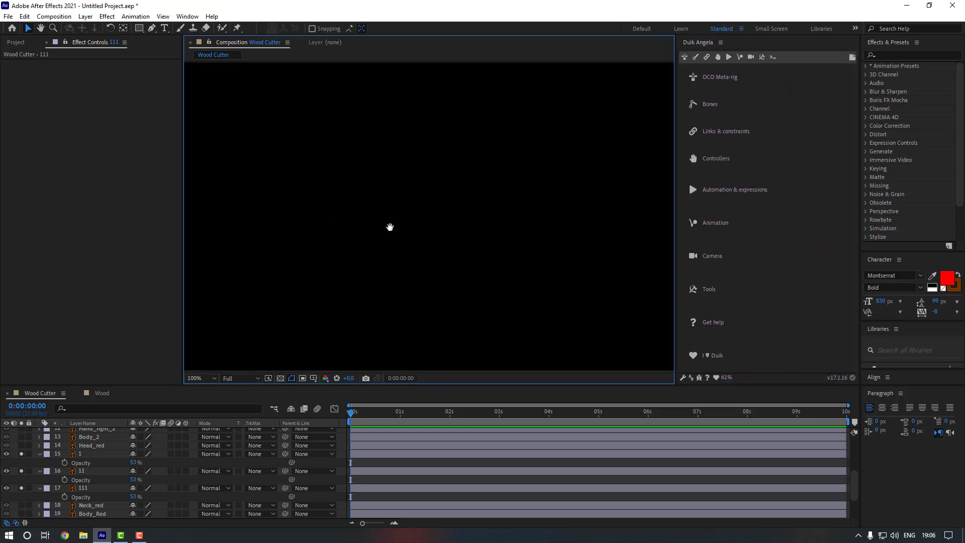
{"action": "left_click_drag", "start_coordinate": [390, 226], "coordinate": [465, 207]}
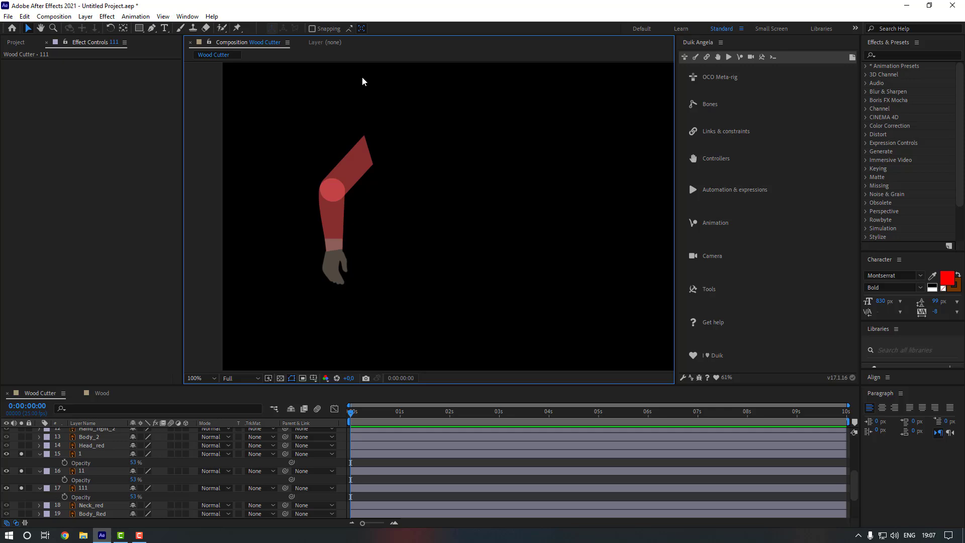
{"action": "key", "text": "g"}
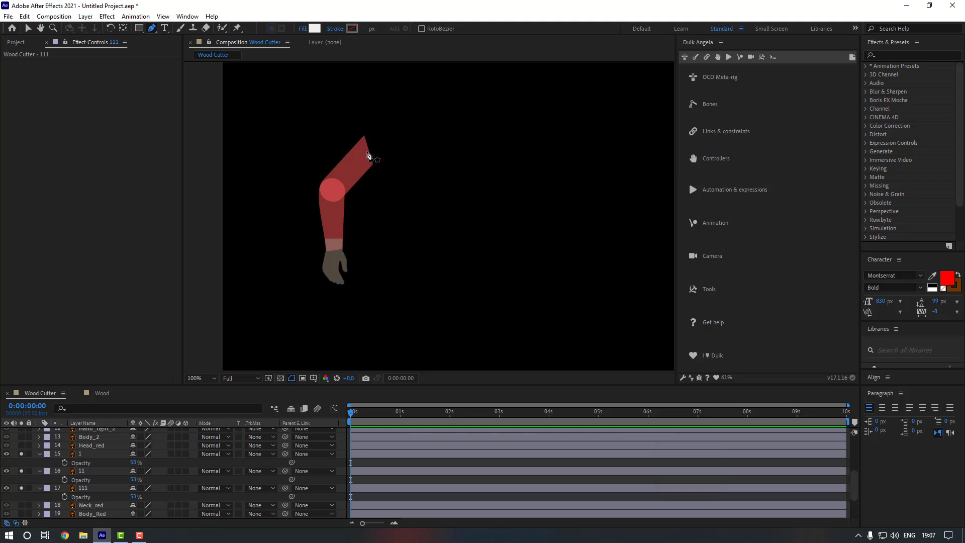
{"action": "left_click", "coordinate": [366, 151]}
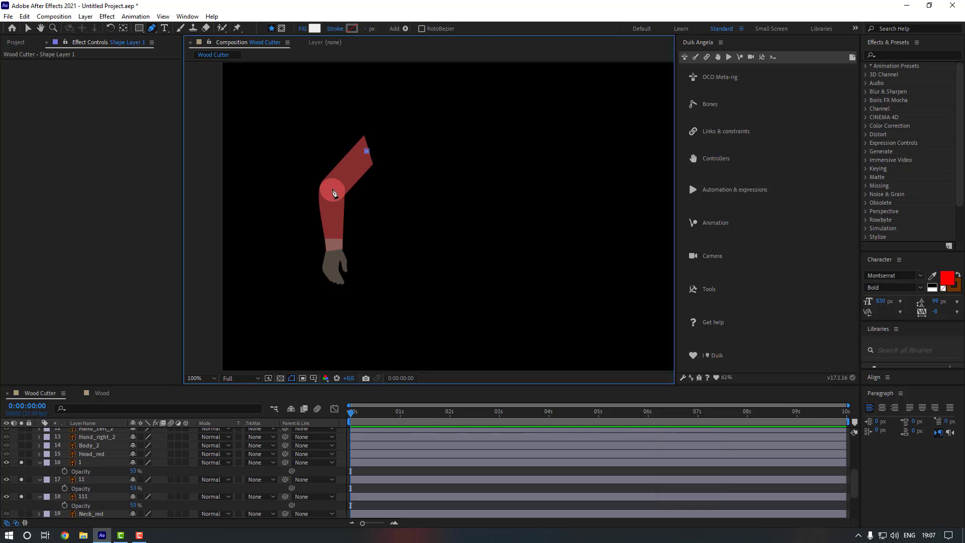
{"action": "left_click", "coordinate": [331, 188]}
{"action": "left_click", "coordinate": [333, 251]}
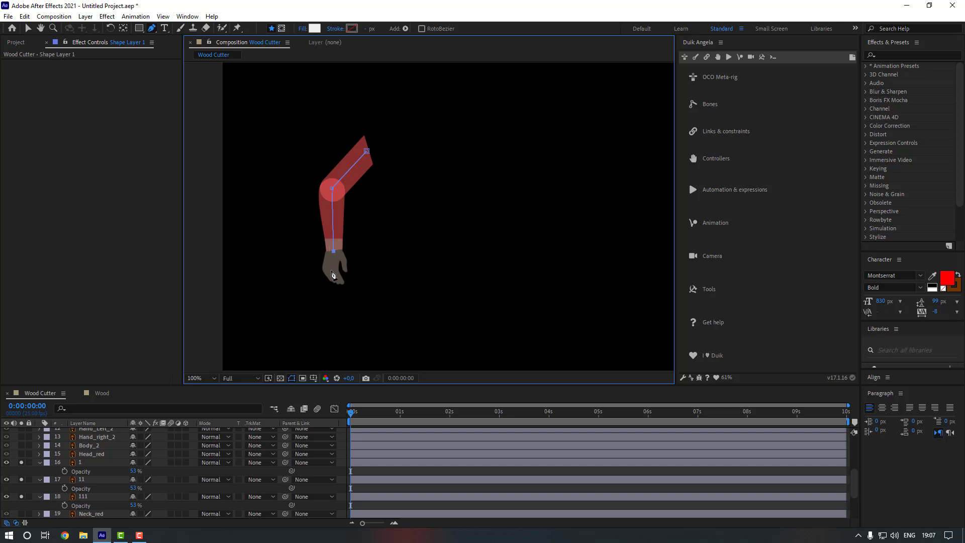
{"action": "left_click", "coordinate": [332, 267]}
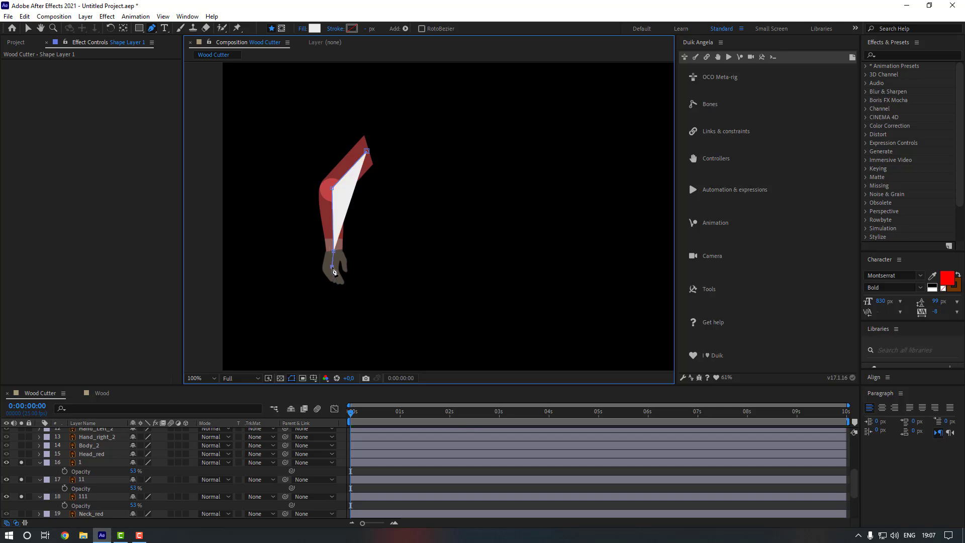
- Create Duik plantigrade Arm bones from the drawn path
{"action": "left_click", "coordinate": [696, 57]}
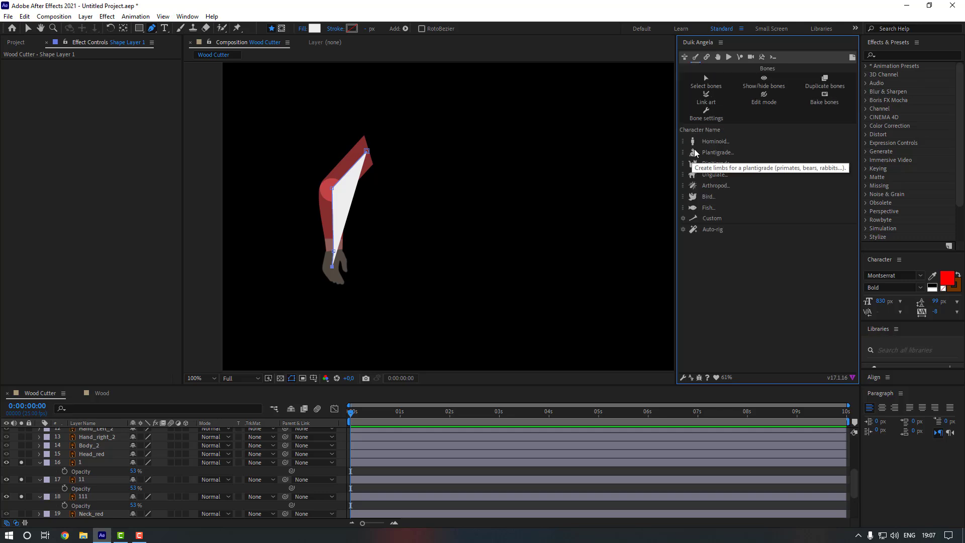
{"action": "left_click", "coordinate": [695, 152]}
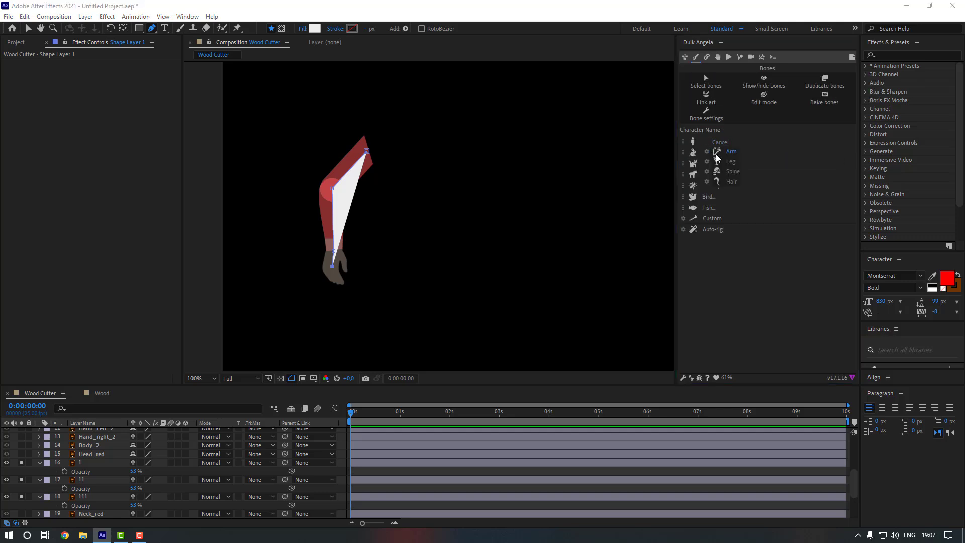
{"action": "left_click", "coordinate": [717, 155]}
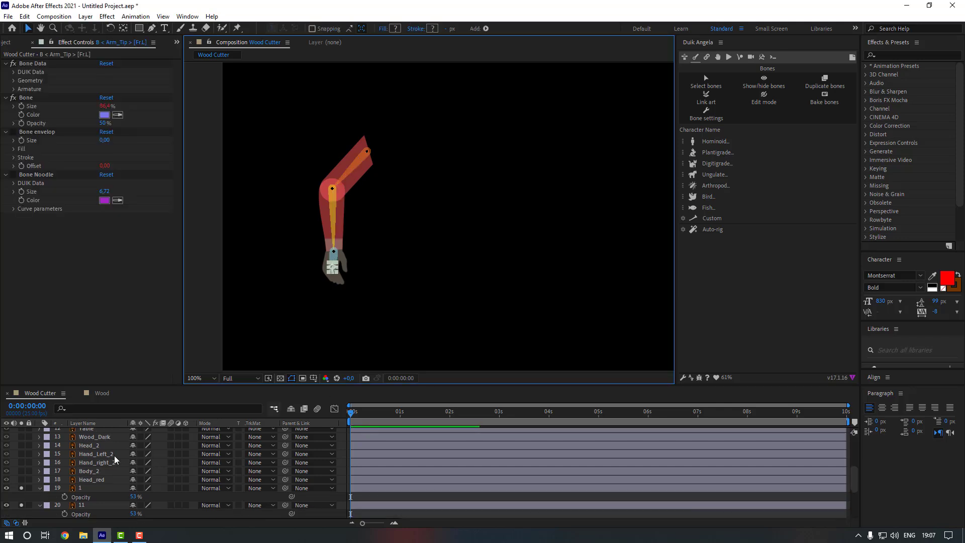
- Rename the upper arm bone H1, the forearm bone H11 and the hand bone H111
{"action": "left_click", "coordinate": [107, 462]}
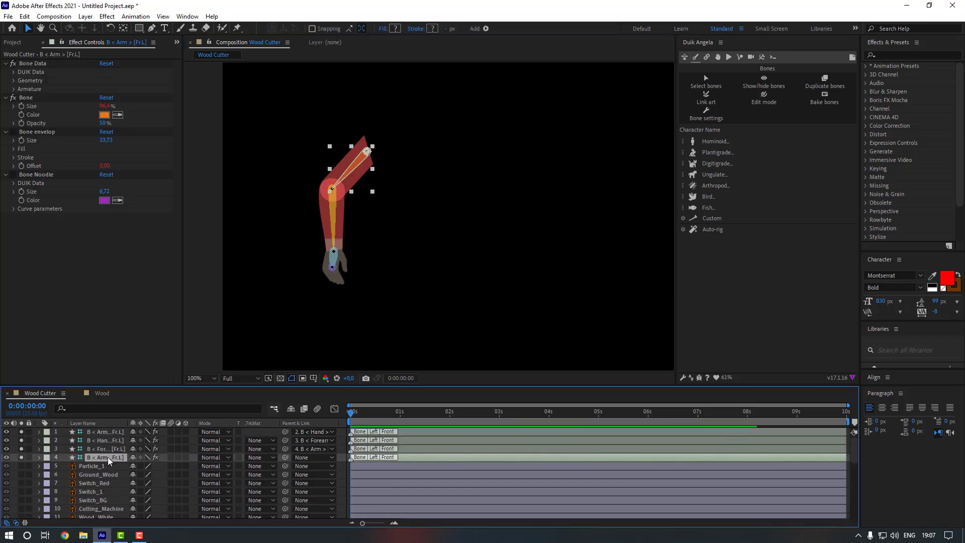
{"action": "key", "text": "Return"}
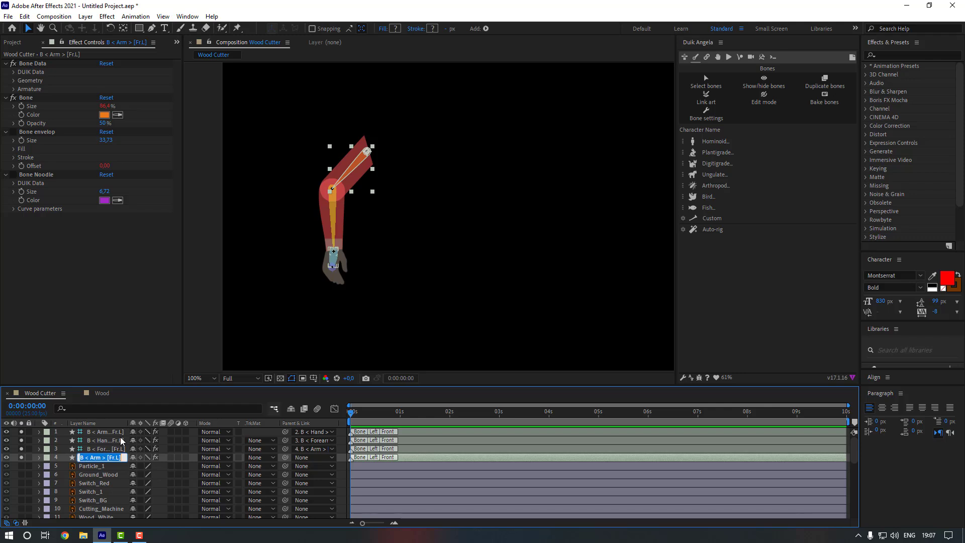
{"action": "type", "text": "H1"}
{"action": "key", "text": "Return"}
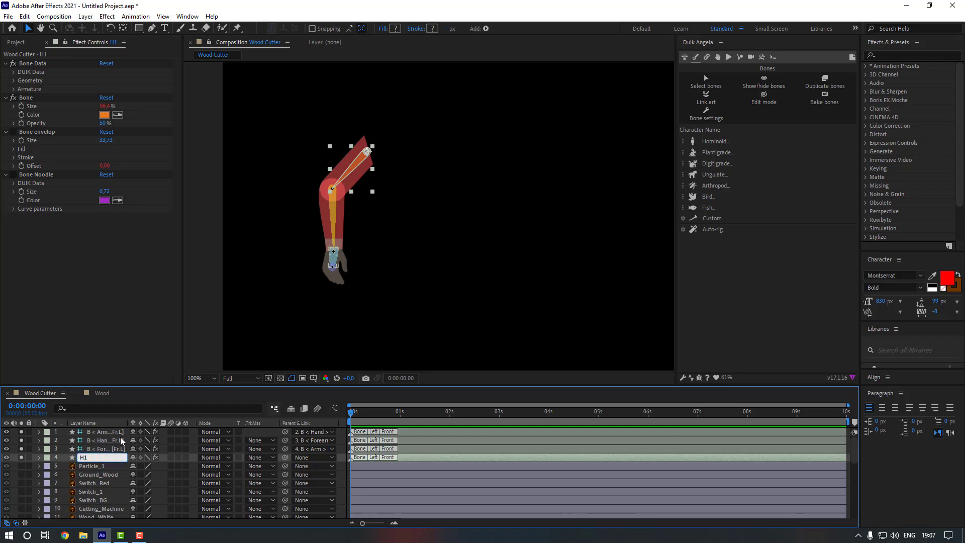
{"action": "left_click", "coordinate": [109, 450]}
{"action": "key", "text": "Return"}
{"action": "type", "text": "H11"}
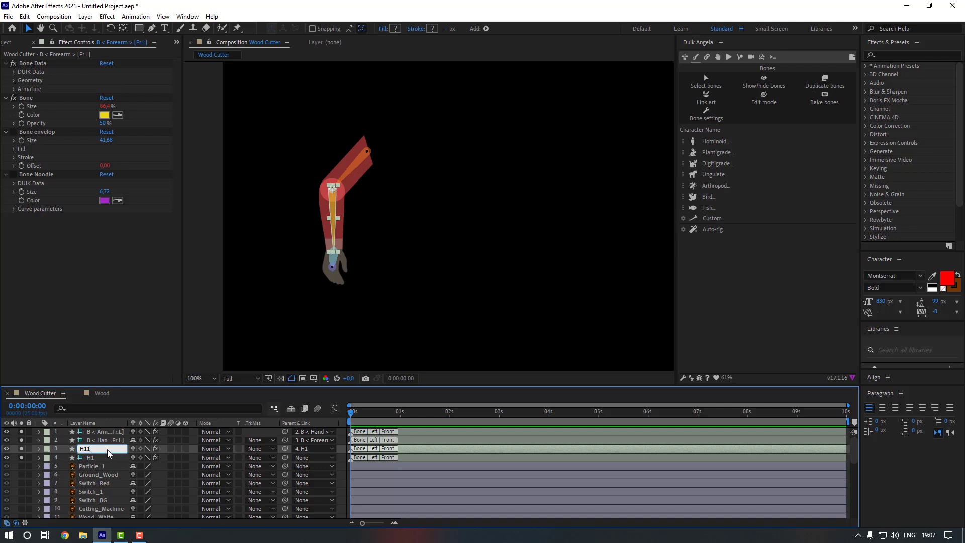
{"action": "key", "text": "Return"}
{"action": "left_click", "coordinate": [113, 441]}
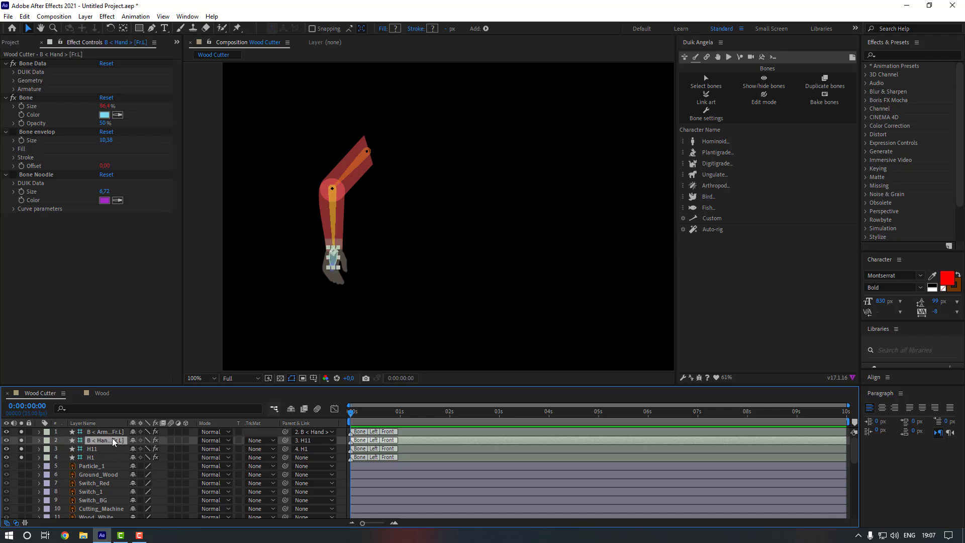
{"action": "key", "text": "Return"}
{"action": "type", "text": "H111"}
{"action": "key", "text": "Return"}
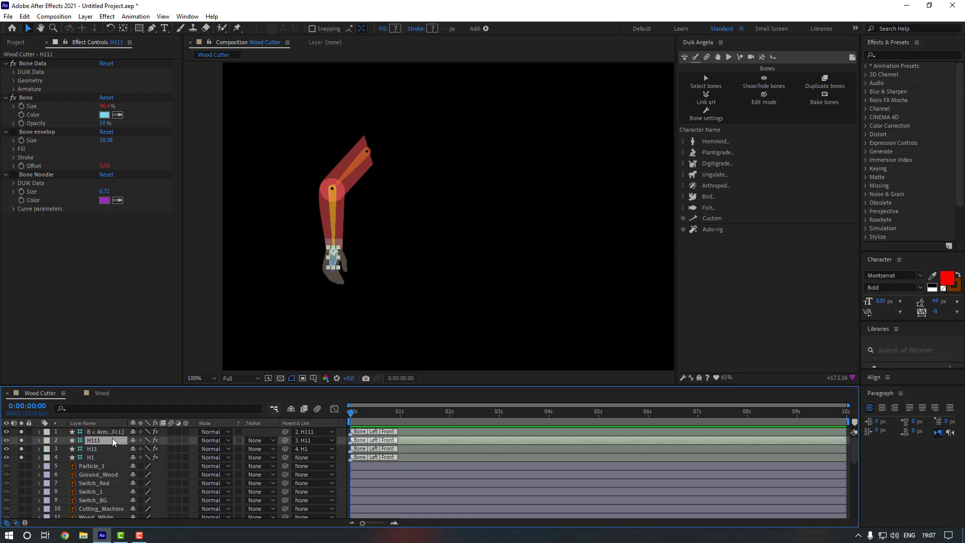
- Parent artwork layer 111 to bone H1, layer 11 to H11, and layer 1 to H111
{"action": "scroll", "coordinate": [103, 471], "scroll_direction": "down", "scroll_amount": 8}
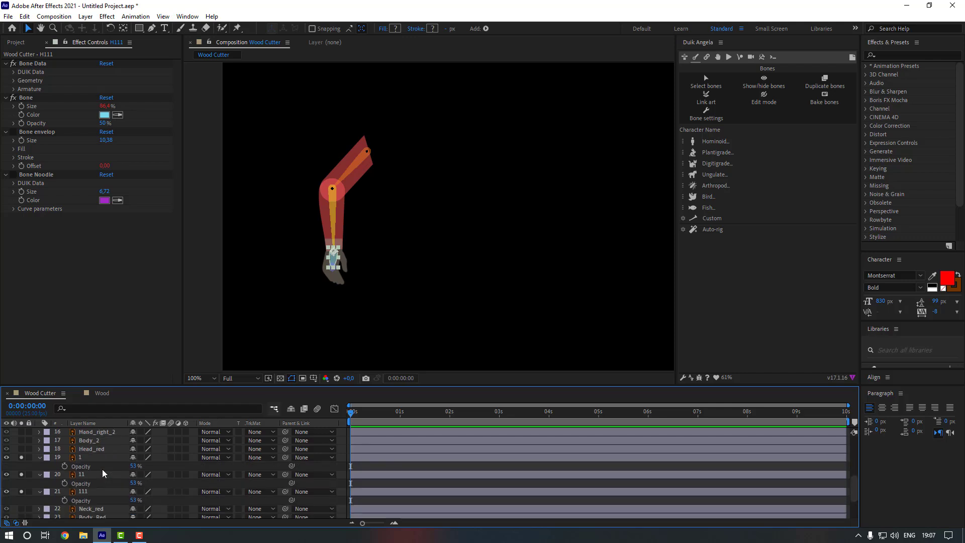
{"action": "left_click", "coordinate": [97, 433]}
{"action": "left_click", "coordinate": [101, 466]}
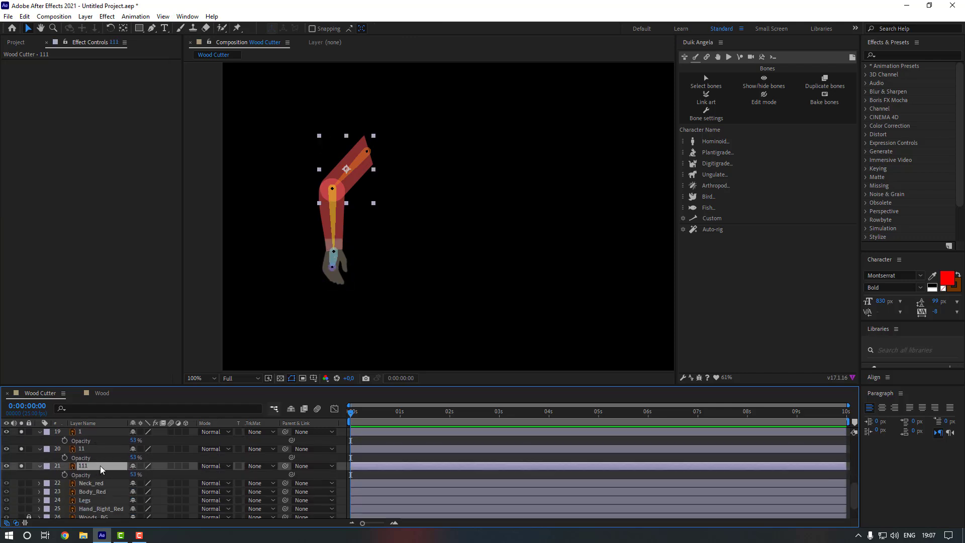
{"action": "left_click", "coordinate": [304, 466]}
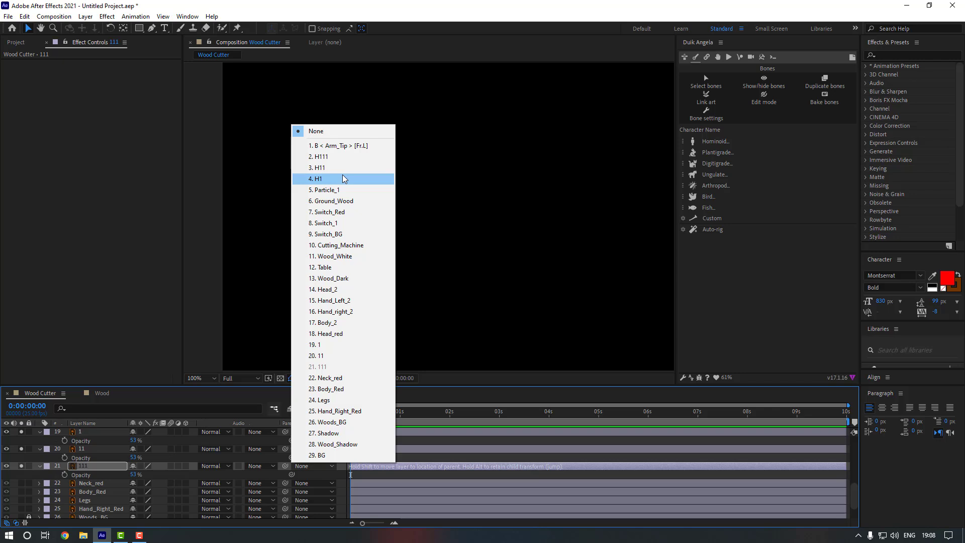
{"action": "left_click", "coordinate": [345, 179]}
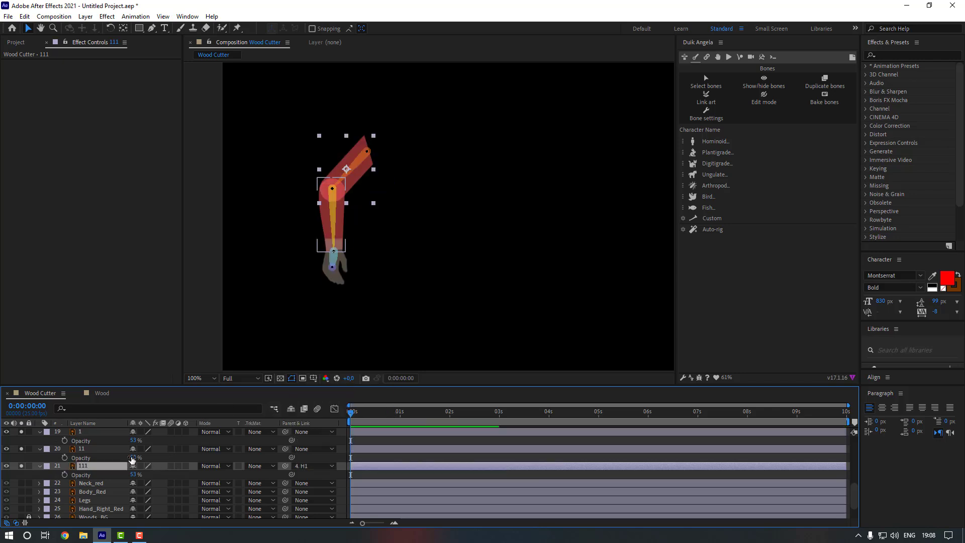
{"action": "left_click", "coordinate": [101, 449]}
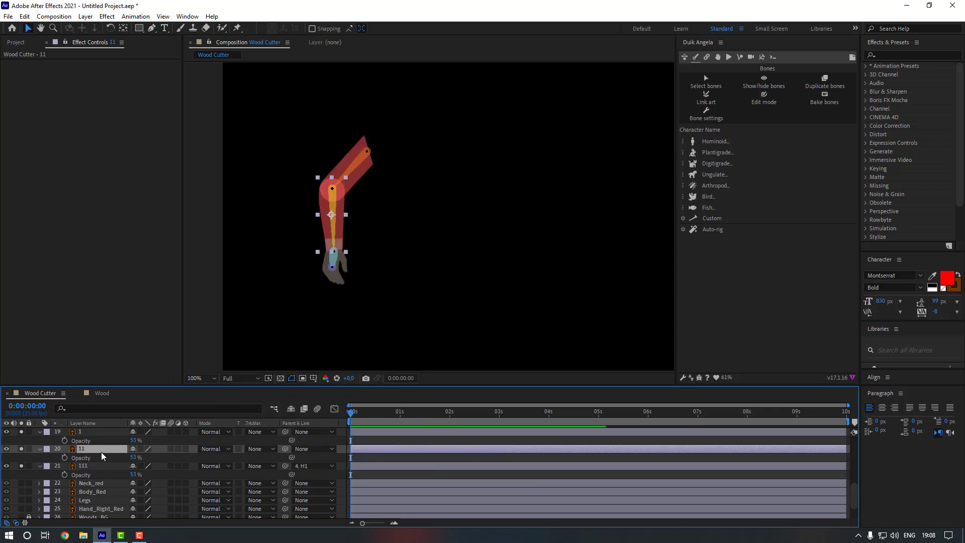
{"action": "left_click", "coordinate": [307, 449]}
{"action": "left_click", "coordinate": [349, 150]}
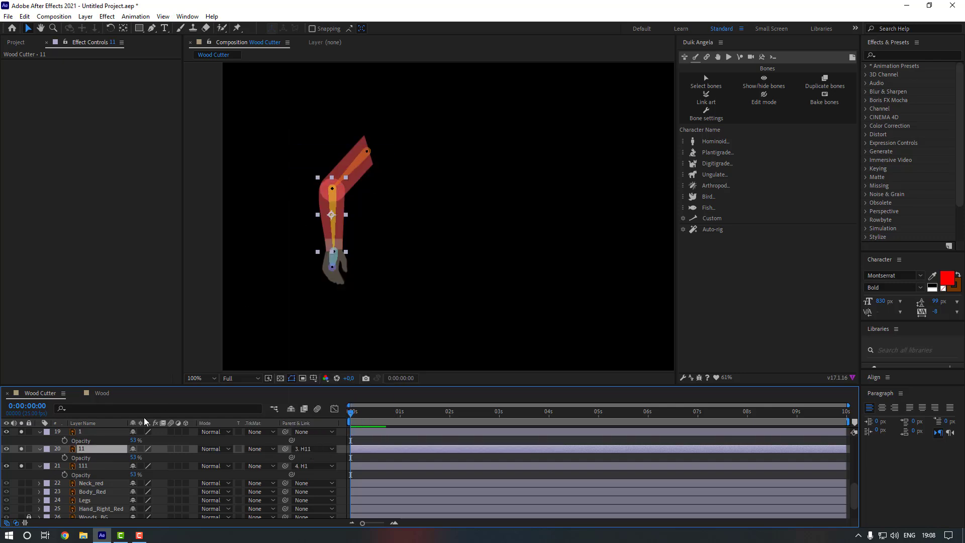
{"action": "scroll", "coordinate": [271, 462], "scroll_direction": "up", "scroll_amount": 1}
{"action": "left_click", "coordinate": [100, 457]}
{"action": "left_click", "coordinate": [308, 457]}
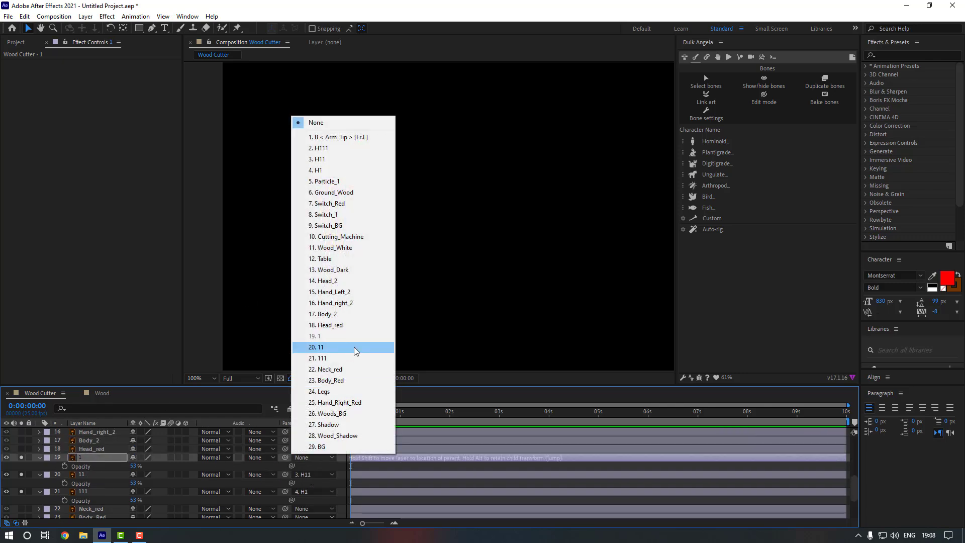
{"action": "left_click", "coordinate": [340, 151]}
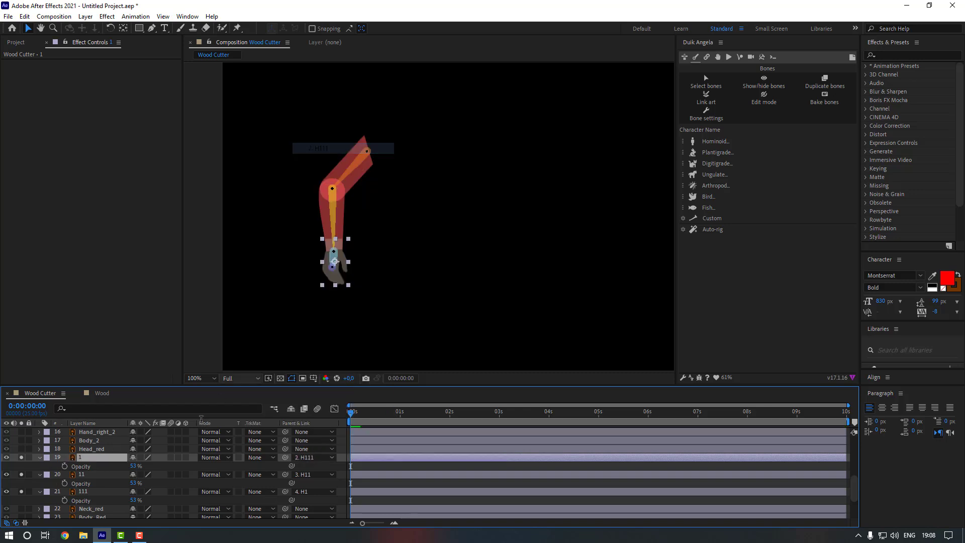
- Auto-rig the four arm bone layers, from H1 up to the hand tip bone, without hiding the layer controls
{"action": "scroll", "coordinate": [103, 462], "scroll_direction": "up", "scroll_amount": 5}
{"action": "left_click", "coordinate": [103, 458]}
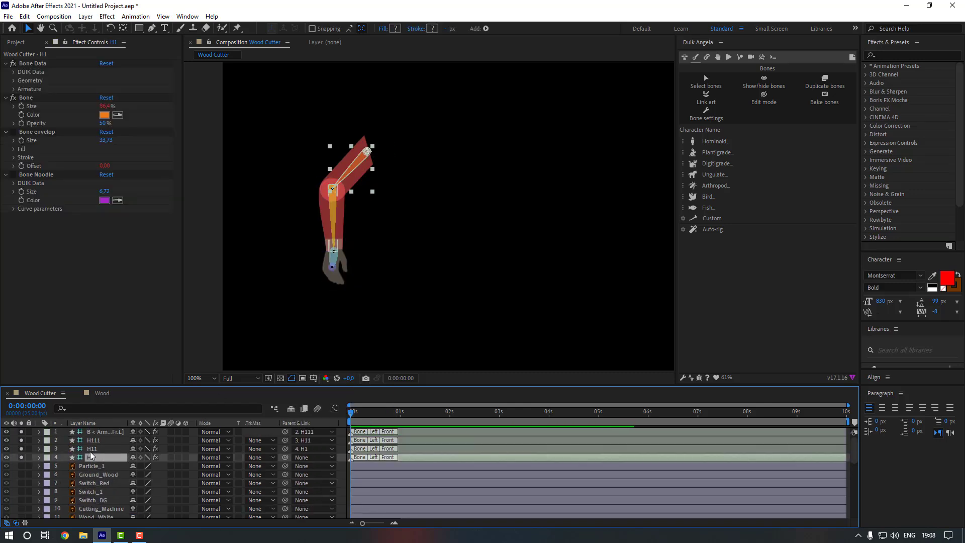
{"action": "left_click", "coordinate": [113, 434], "text": "shift"}
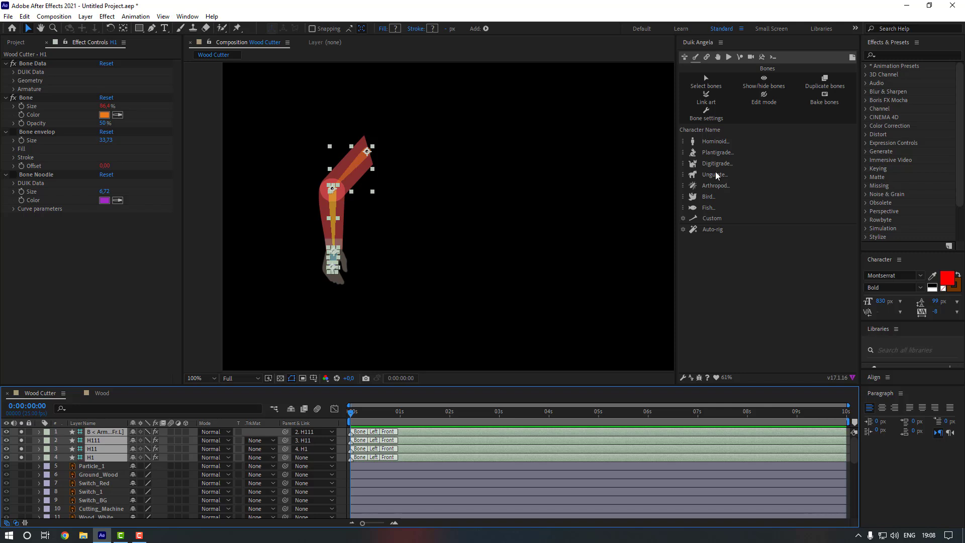
{"action": "left_click", "coordinate": [712, 229]}
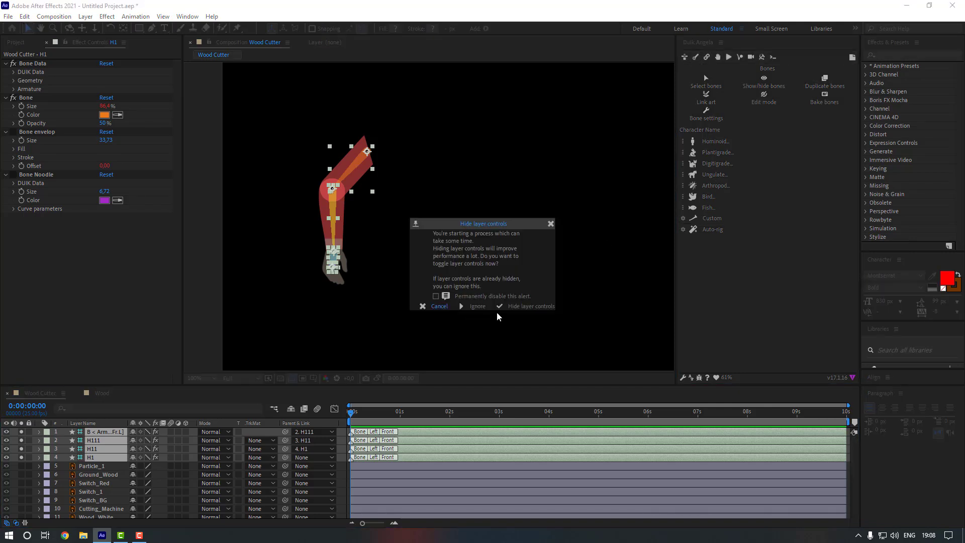
{"action": "left_click", "coordinate": [477, 307]}
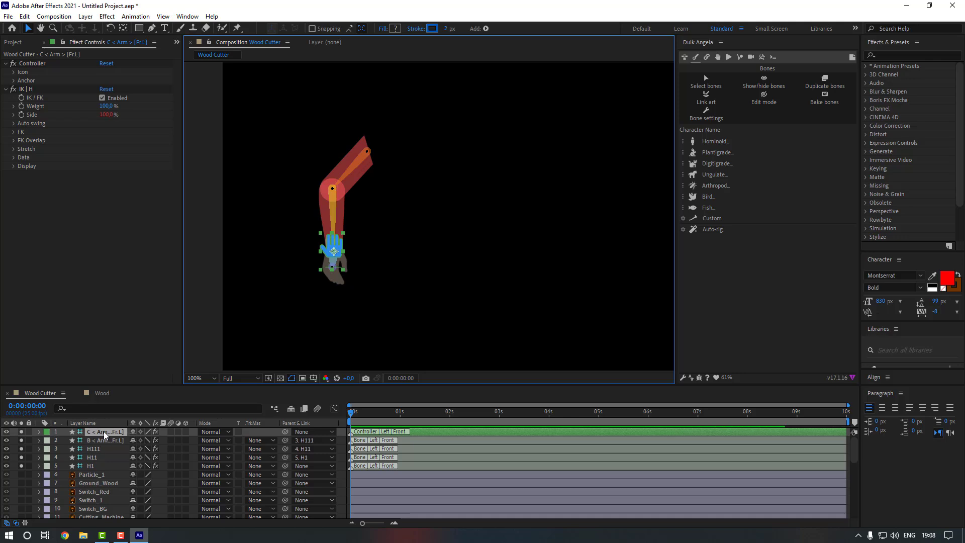
- Offset the arm controller's icon position to -67, 0 beside the hand, and unsolo the controller and bone layers
{"action": "left_click", "coordinate": [14, 72]}
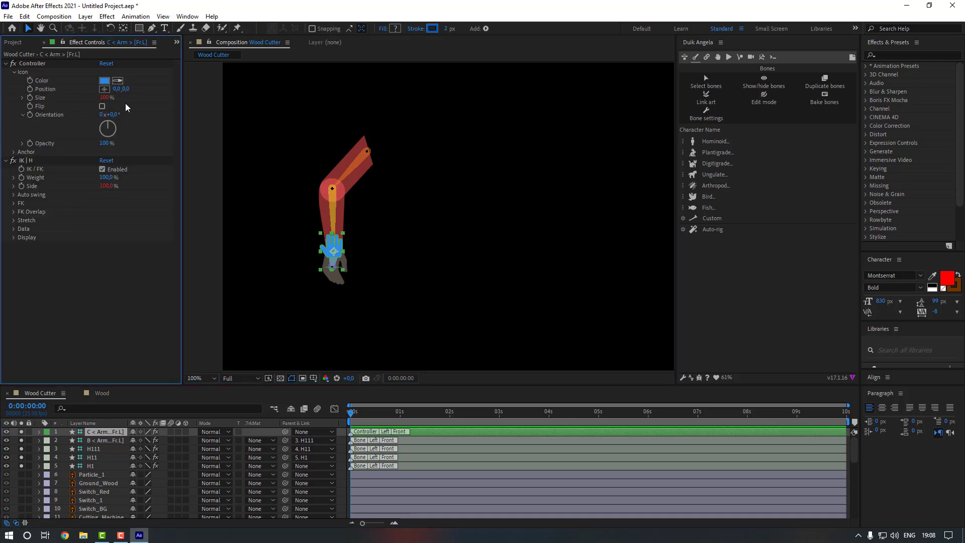
{"action": "left_click_drag", "start_coordinate": [333, 251], "coordinate": [296, 241]}
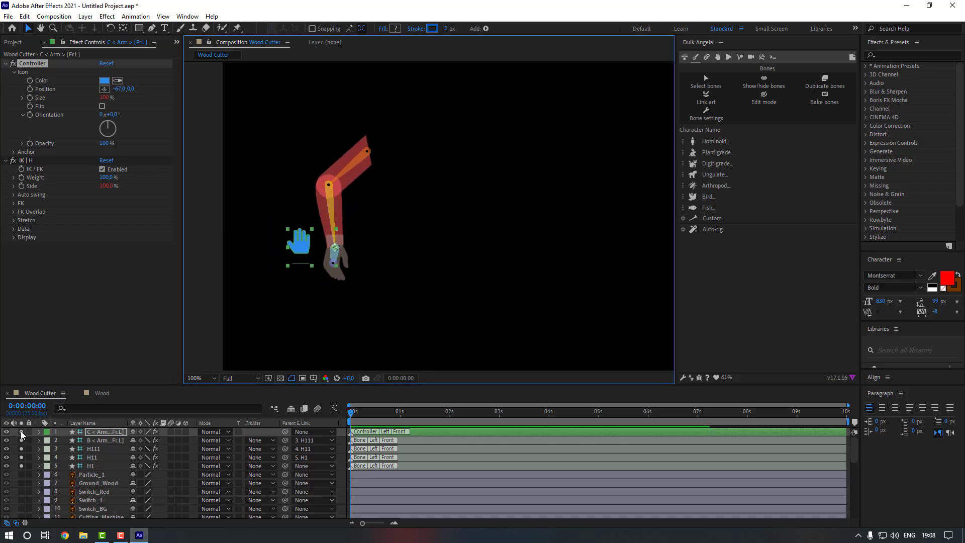
{"action": "left_click", "coordinate": [23, 442]}
{"action": "left_click", "coordinate": [21, 466]}
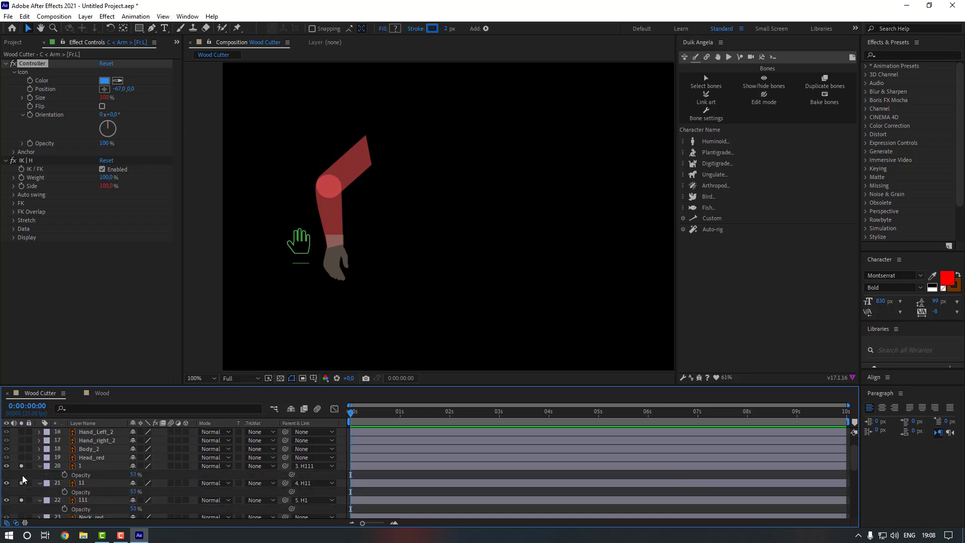
- Set the opacity of artwork layers 1, 11 and 111 to 100% and unsolo them
{"action": "scroll", "coordinate": [101, 467], "scroll_direction": "down", "scroll_amount": 6}
{"action": "left_click", "coordinate": [83, 440]}
{"action": "left_click", "coordinate": [100, 475], "text": "shift"}
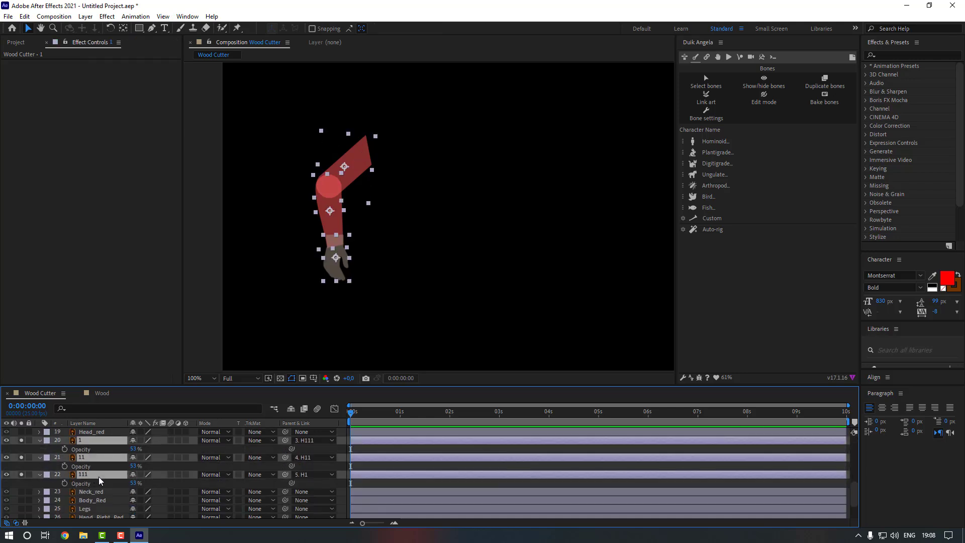
{"action": "left_click_drag", "start_coordinate": [133, 483], "coordinate": [160, 483]}
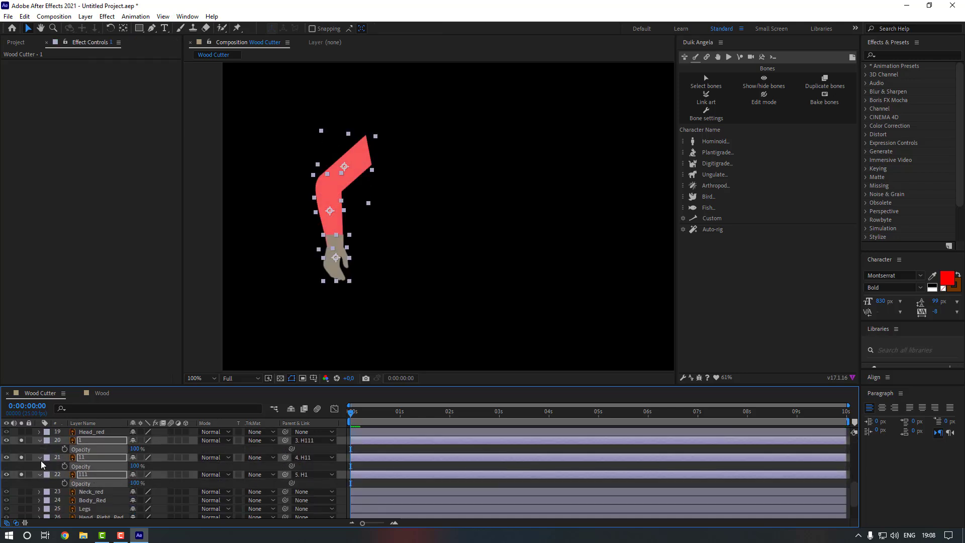
{"action": "left_click", "coordinate": [21, 441]}
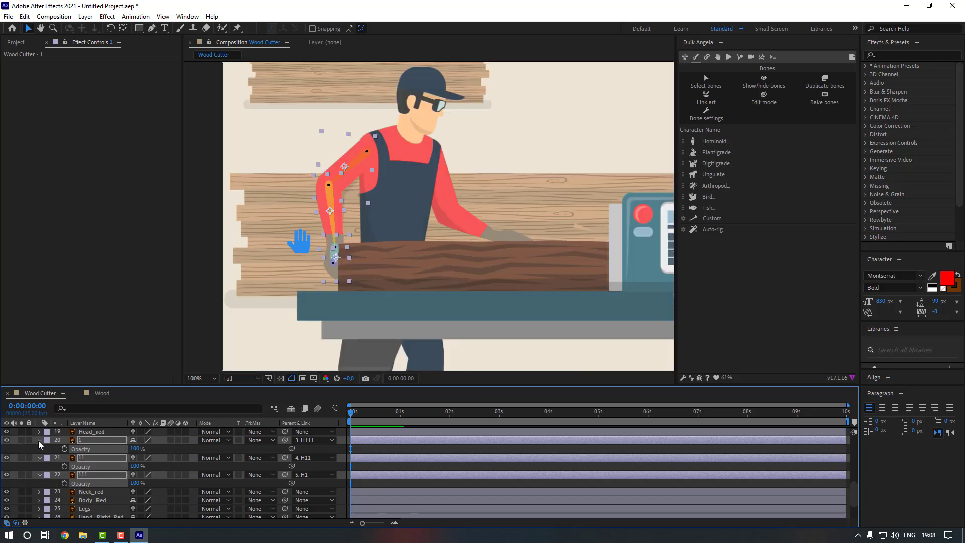
- Solo the Hand_Right_Red layer and move its anchor point to the shoulder end of the arm
{"action": "scroll", "coordinate": [64, 470], "scroll_direction": "up", "scroll_amount": 5}
{"action": "left_click", "coordinate": [300, 242]}
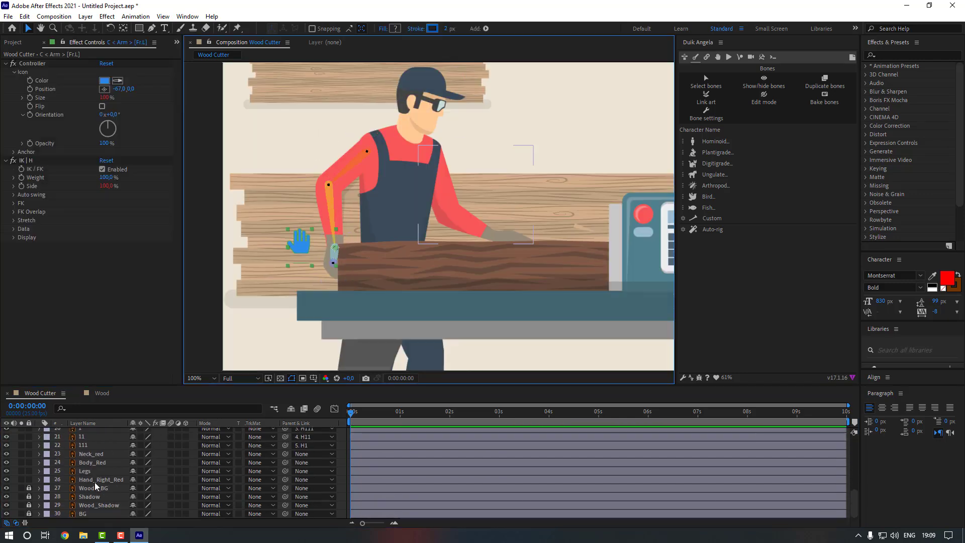
{"action": "scroll", "coordinate": [108, 475], "scroll_direction": "up", "scroll_amount": 3}
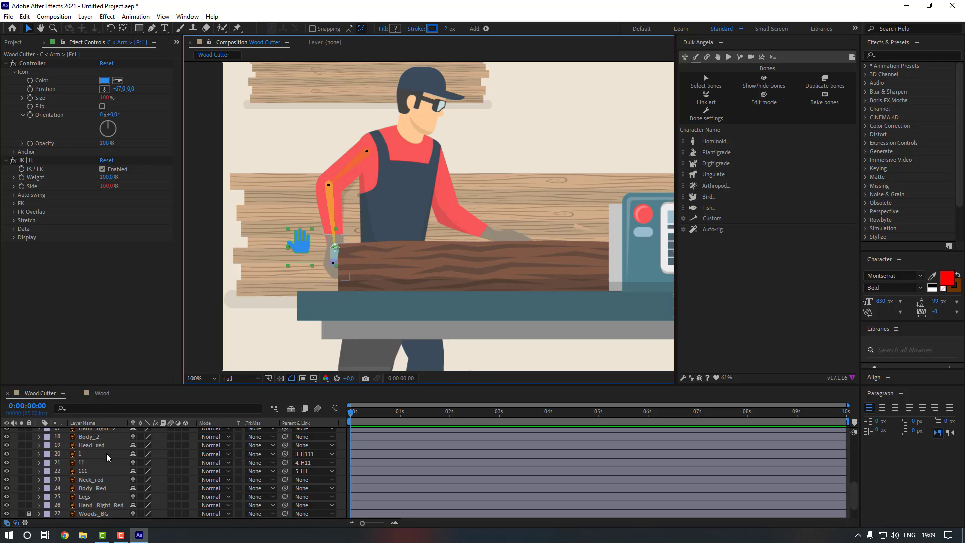
{"action": "scroll", "coordinate": [106, 468], "scroll_direction": "down", "scroll_amount": 3}
{"action": "left_click", "coordinate": [103, 479]}
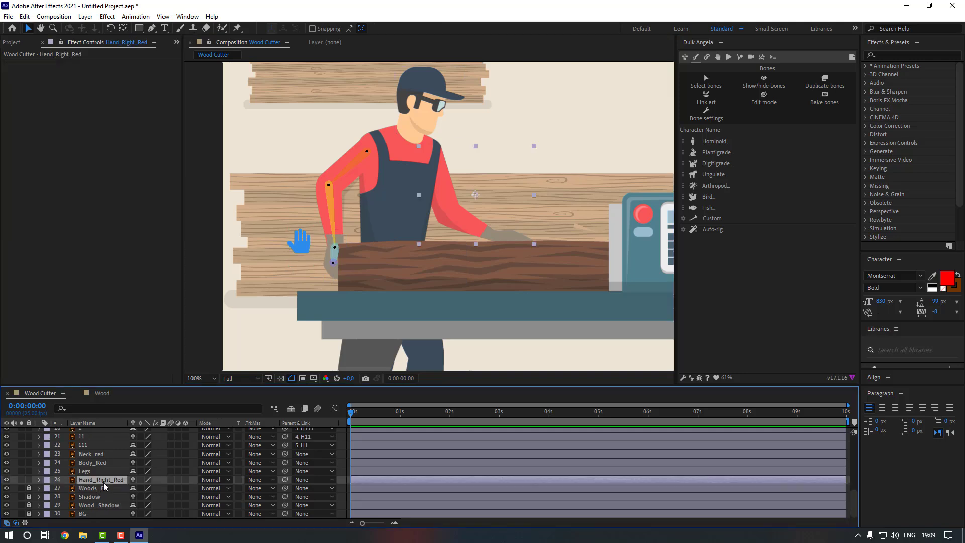
{"action": "left_click", "coordinate": [21, 480]}
{"action": "left_click_drag", "start_coordinate": [438, 241], "coordinate": [422, 259]}
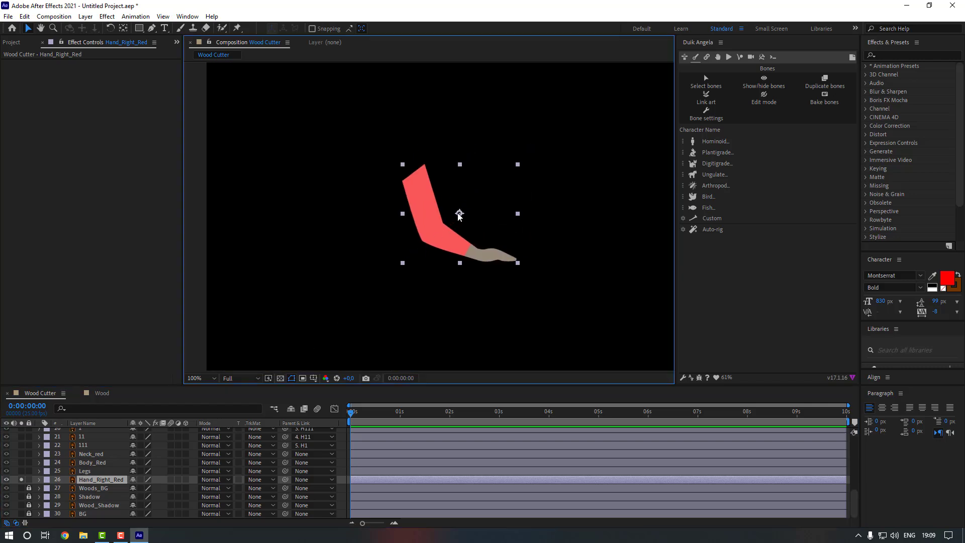
{"action": "key", "text": "y"}
{"action": "left_click_drag", "start_coordinate": [459, 214], "coordinate": [419, 180]}
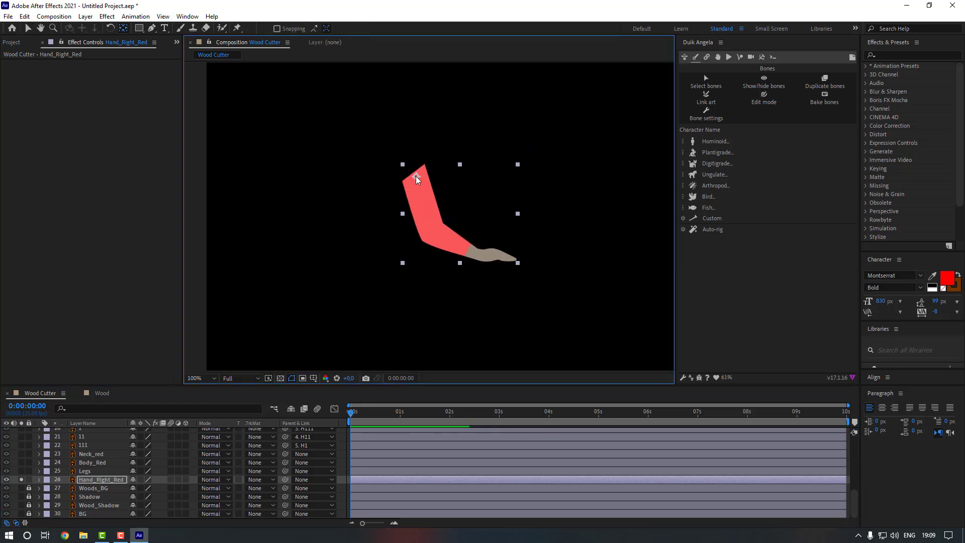
- Place Puppet pins at the shoulder, elbow and hand of Hand_Right_Red and add Duik pin layers for them, keeping layer controls shown
{"action": "left_click", "coordinate": [237, 28]}
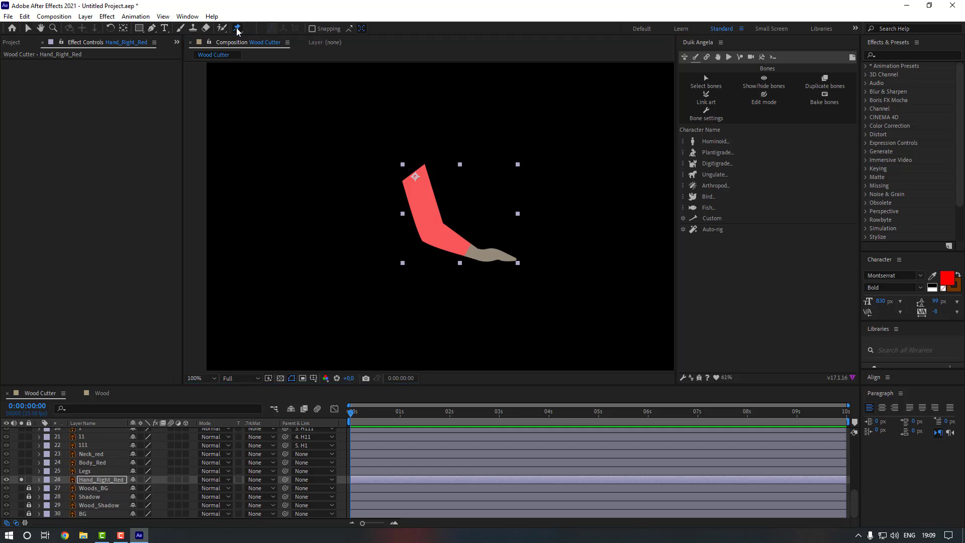
{"action": "left_click", "coordinate": [430, 231]}
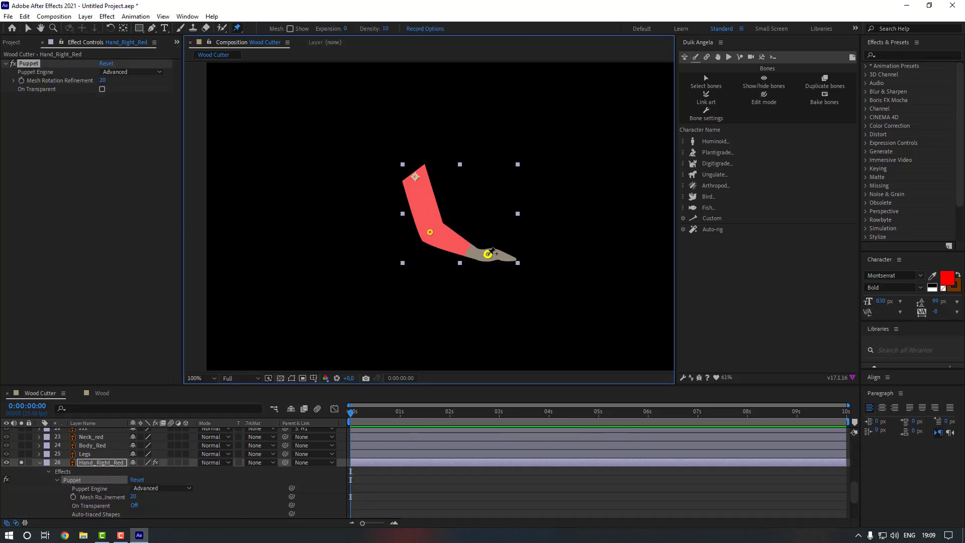
{"action": "left_click", "coordinate": [707, 57]}
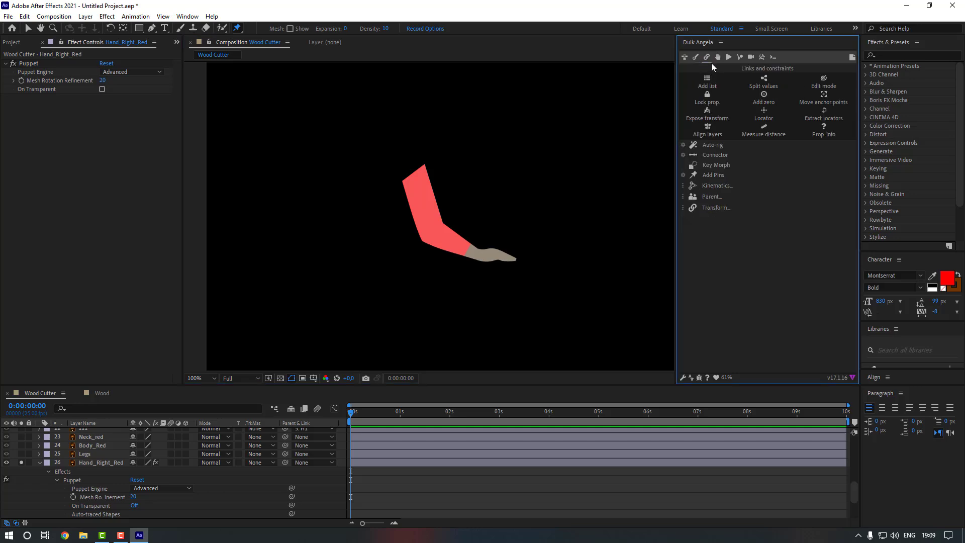
{"action": "left_click", "coordinate": [77, 480]}
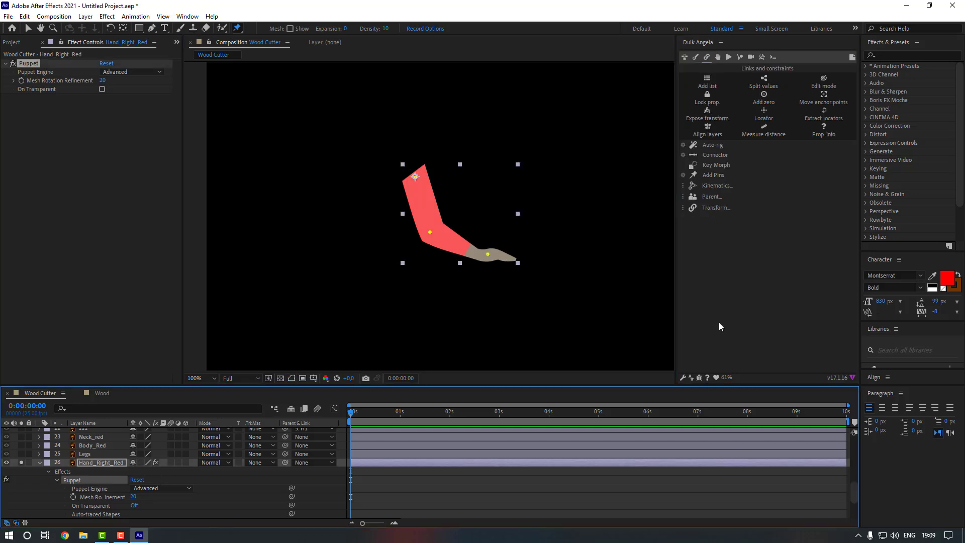
{"action": "left_click", "coordinate": [717, 176]}
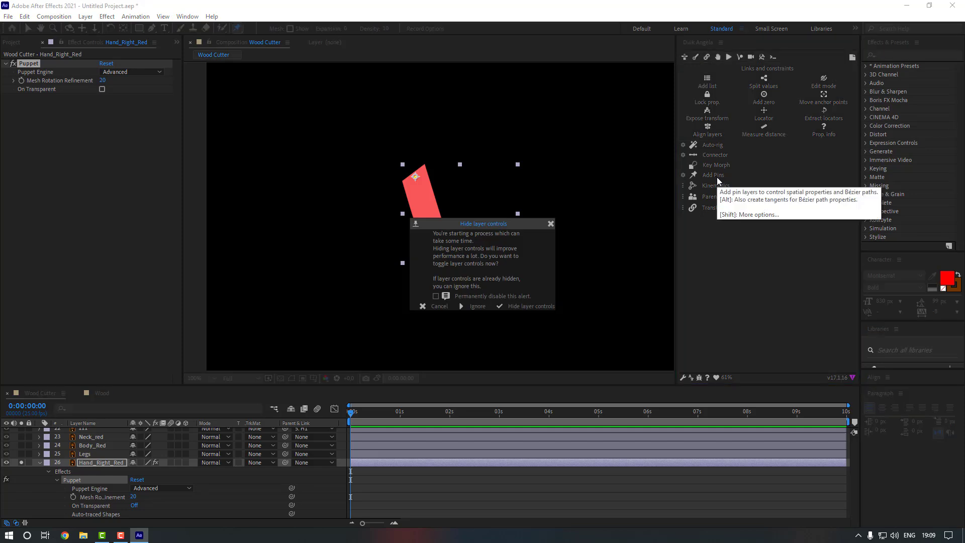
{"action": "left_click", "coordinate": [478, 307]}
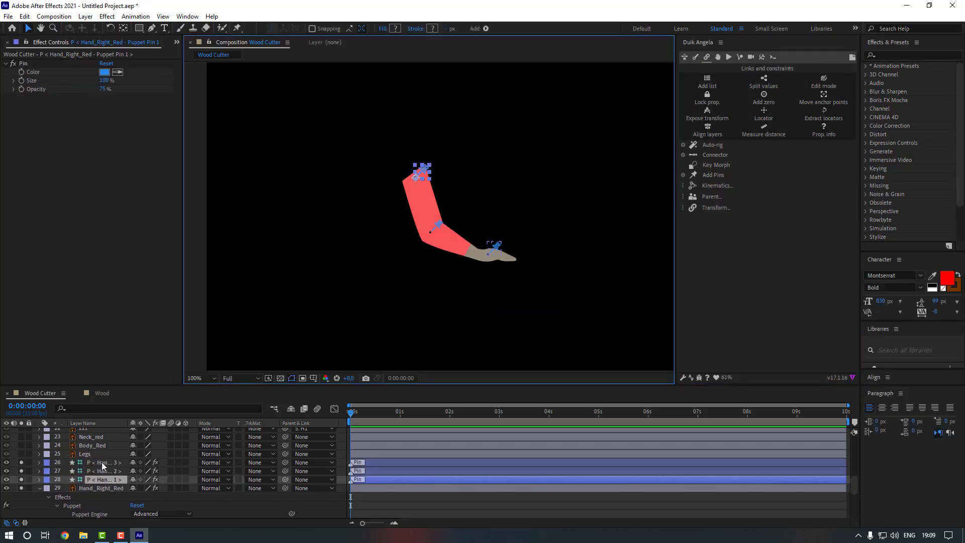
- Parent the hand pin to the elbow pin, the elbow pin to the shoulder pin, and Hand_Right_Red to Body_Red
{"action": "left_click", "coordinate": [102, 463]}
{"action": "left_click_drag", "start_coordinate": [285, 463], "coordinate": [107, 469]}
{"action": "left_click_drag", "start_coordinate": [288, 471], "coordinate": [125, 481]}
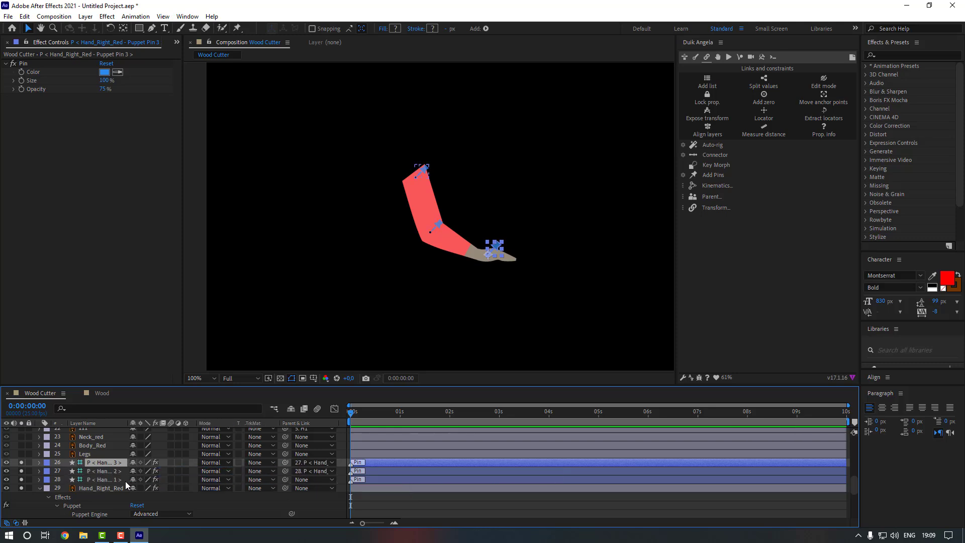
{"action": "left_click", "coordinate": [101, 480]}
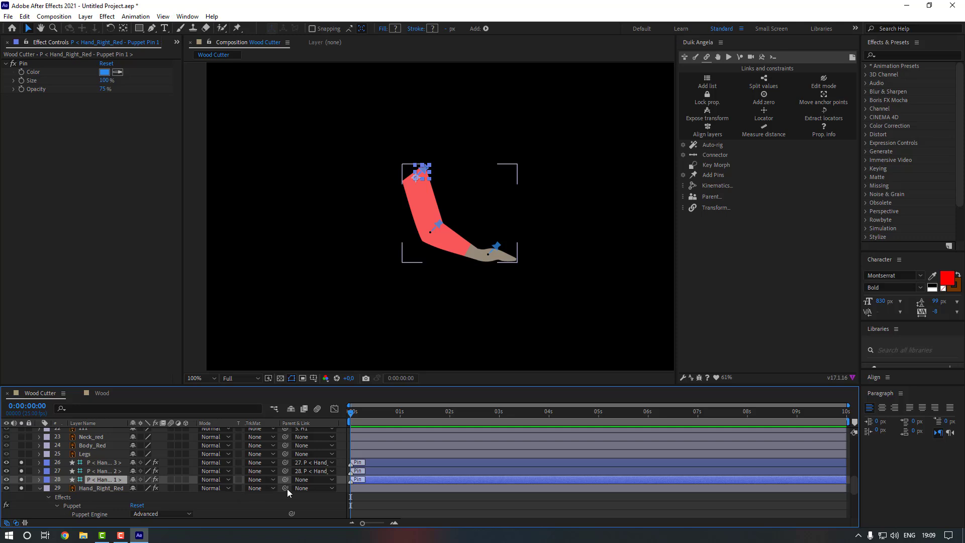
{"action": "left_click_drag", "start_coordinate": [285, 488], "coordinate": [104, 447]}
- Auto-rig the three Hand_Right_Red pin layers without hiding the layer controls, and select the new hand controller
{"action": "left_click", "coordinate": [111, 462]}
{"action": "left_click", "coordinate": [108, 479], "text": "shift"}
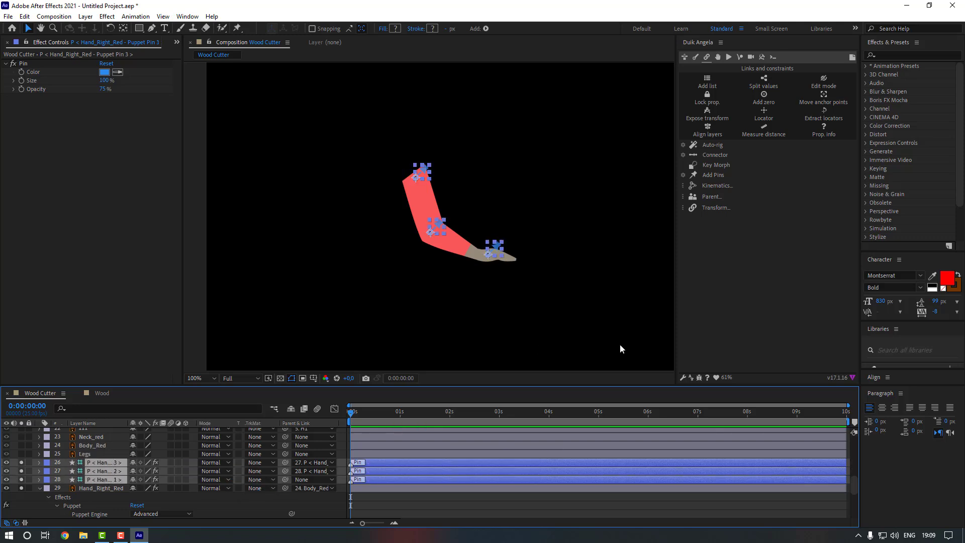
{"action": "left_click", "coordinate": [711, 144]}
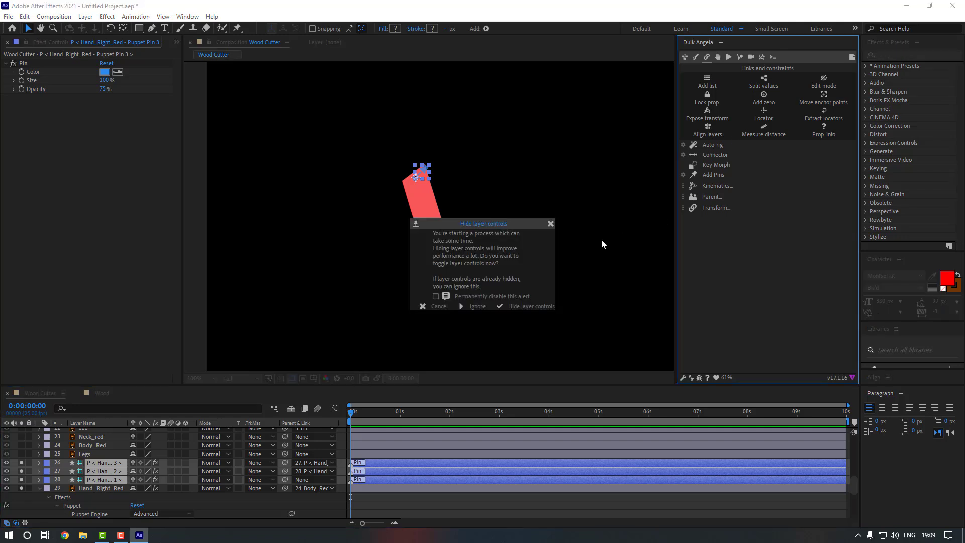
{"action": "left_click", "coordinate": [477, 306]}
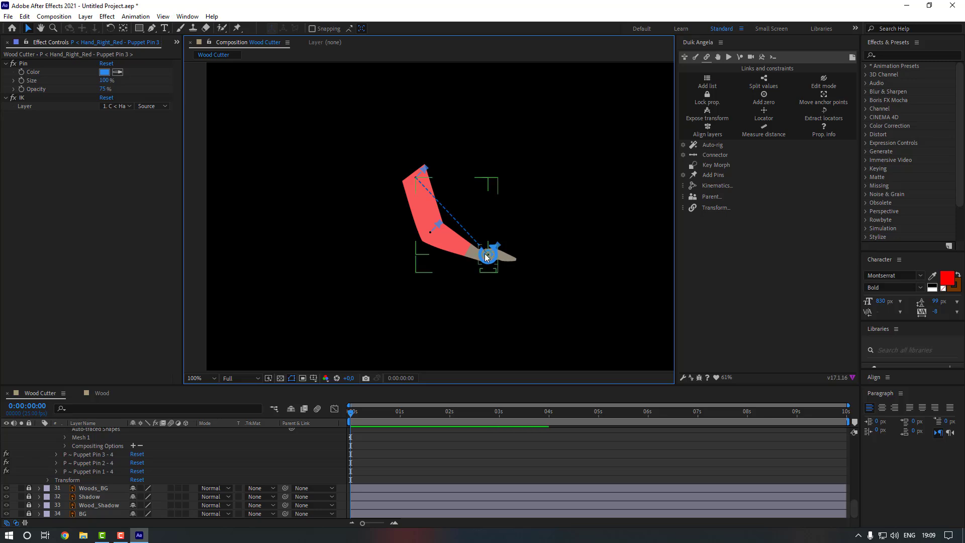
{"action": "mouse_move", "coordinate": [479, 256]}
{"action": "left_mouse_down"}
{"action": "mouse_move", "coordinate": [497, 254]}
{"action": "mouse_move", "coordinate": [488, 254]}
{"action": "left_mouse_up"}
- Collapse the Hand_Right_Red properties and unsolo that layer, its pins and its controller
{"action": "scroll", "coordinate": [56, 457], "scroll_direction": "up", "scroll_amount": 5}
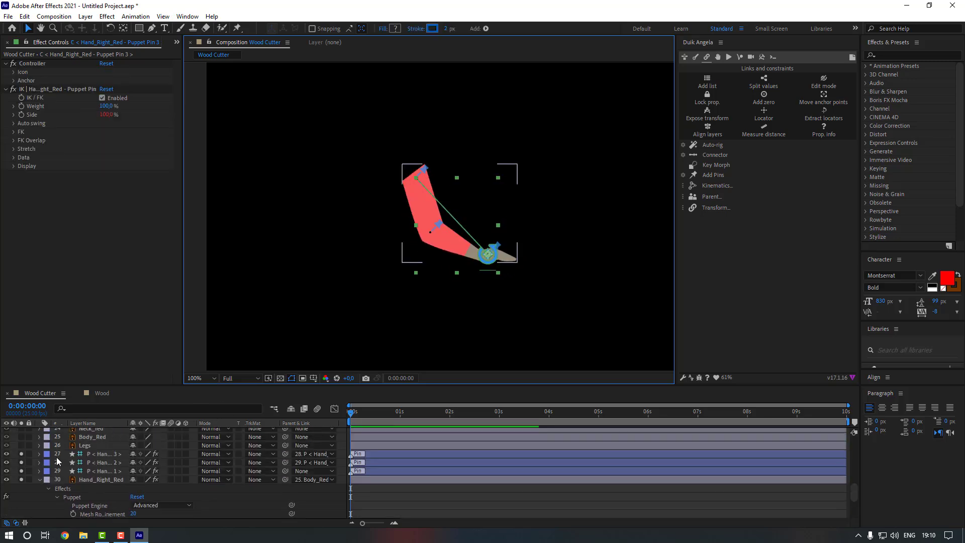
{"action": "left_click", "coordinate": [41, 481]}
{"action": "left_click_drag", "start_coordinate": [22, 453], "coordinate": [22, 478]}
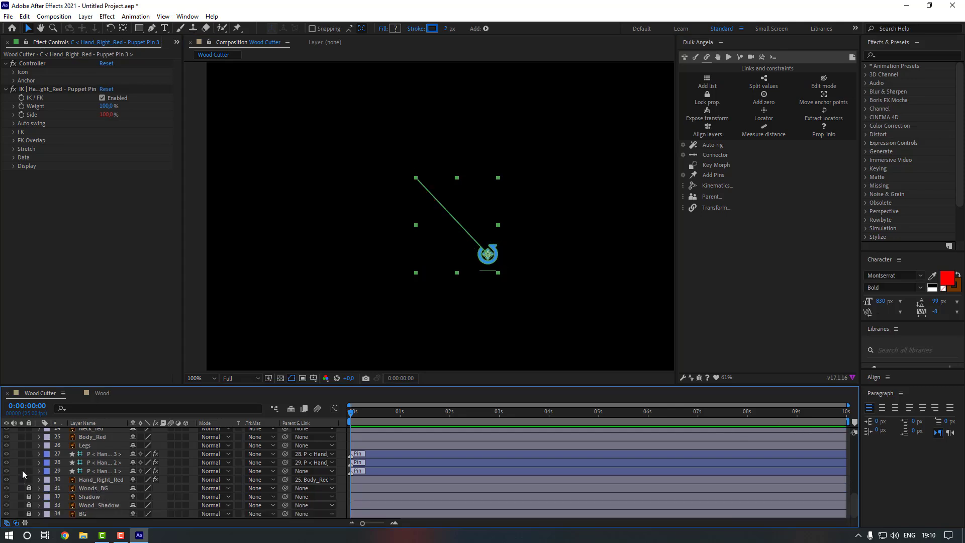
{"action": "scroll", "coordinate": [25, 456], "scroll_direction": "up", "scroll_amount": 4}
{"action": "scroll", "coordinate": [25, 455], "scroll_direction": "up", "scroll_amount": 4}
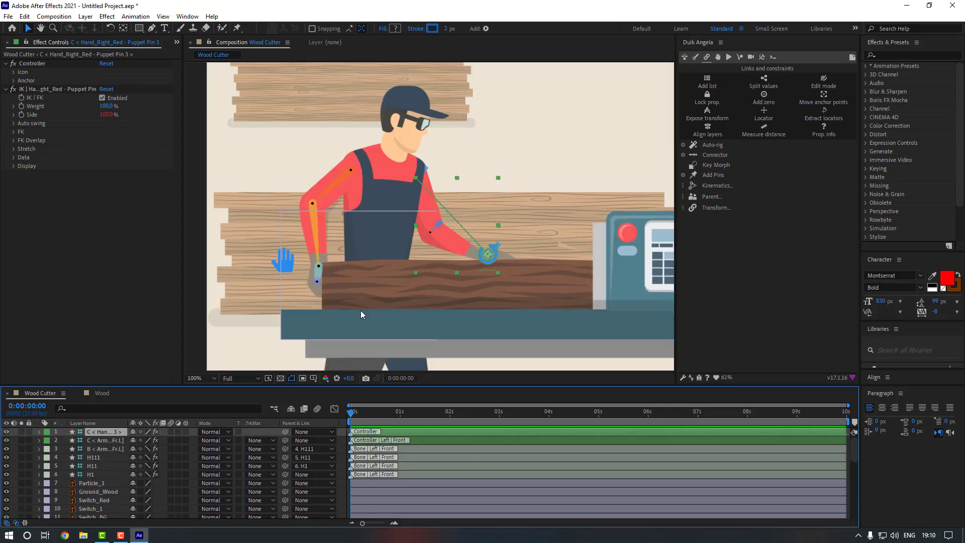
- Solo Body_Red, move its anchor point up to the waist at the torso's lower edge, and unsolo it
{"action": "scroll", "coordinate": [374, 321], "scroll_direction": "down", "scroll_amount": 2}
{"action": "scroll", "coordinate": [108, 466], "scroll_direction": "down", "scroll_amount": 7}
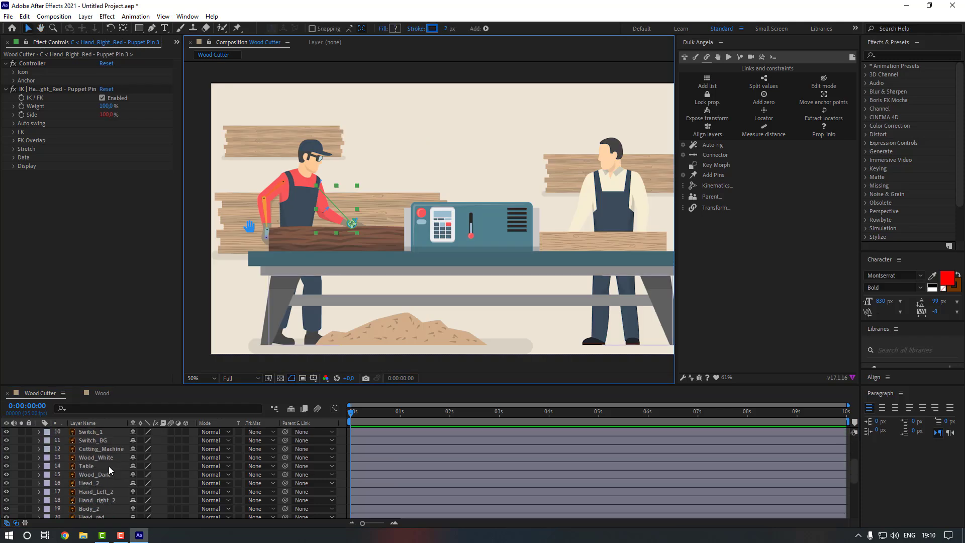
{"action": "left_click", "coordinate": [93, 482]}
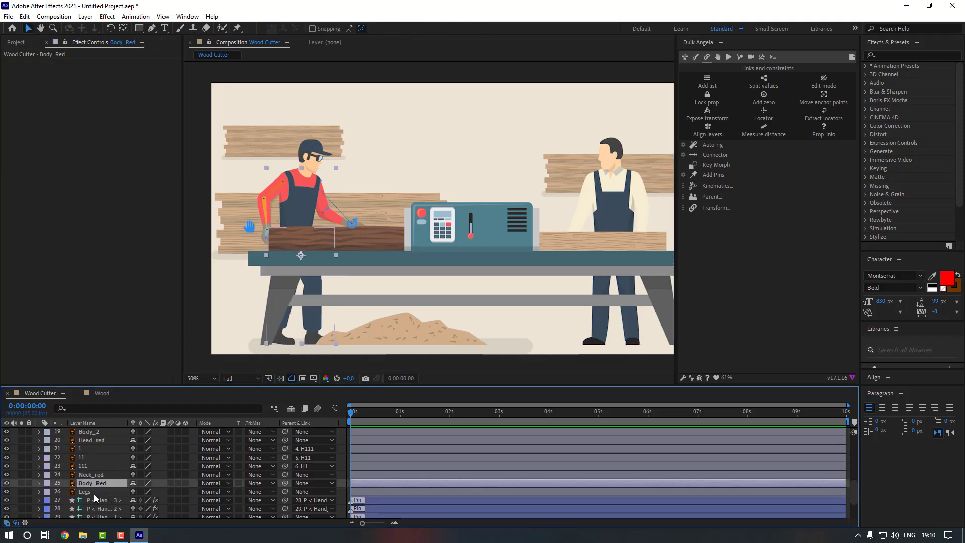
{"action": "left_click", "coordinate": [22, 483]}
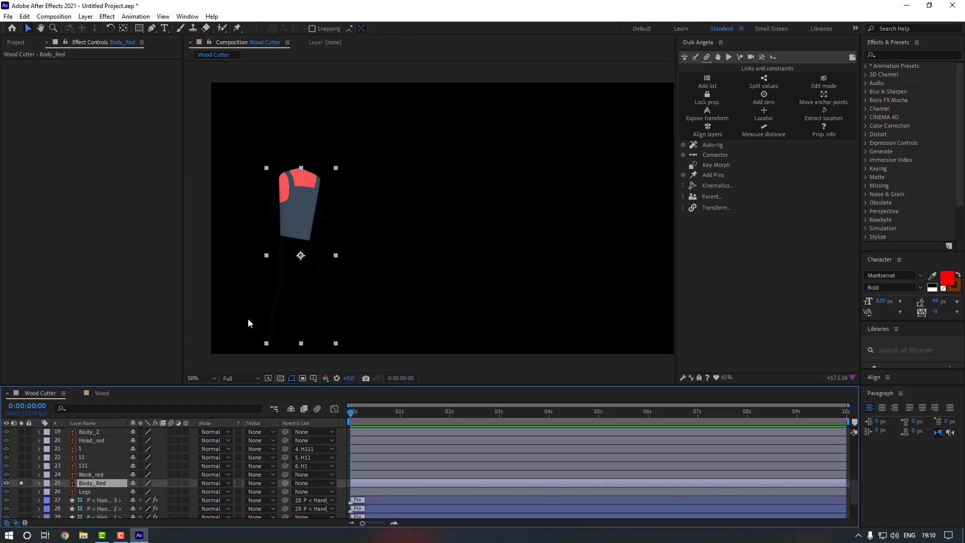
{"action": "scroll", "coordinate": [334, 291], "scroll_direction": "up", "scroll_amount": 2}
{"action": "key", "text": "y"}
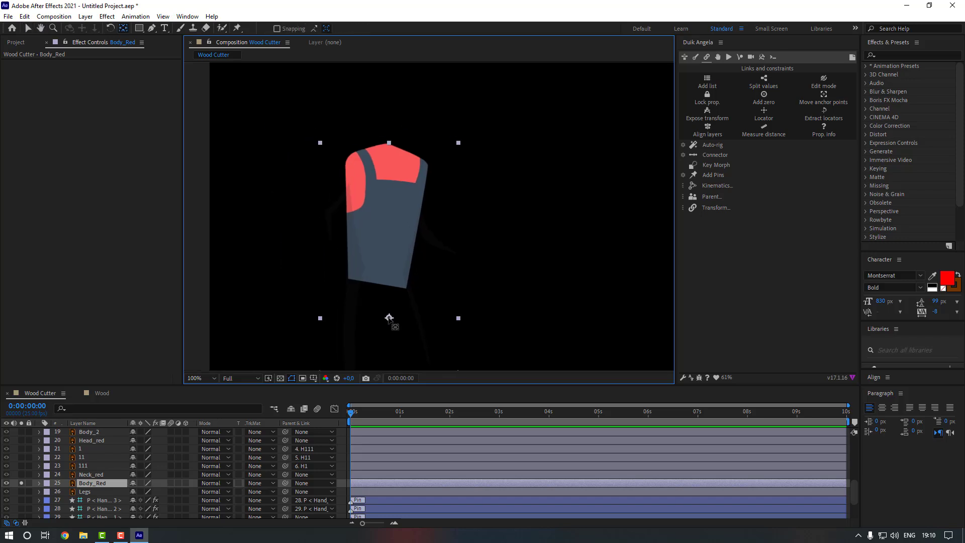
{"action": "left_click_drag", "start_coordinate": [389, 317], "coordinate": [384, 283]}
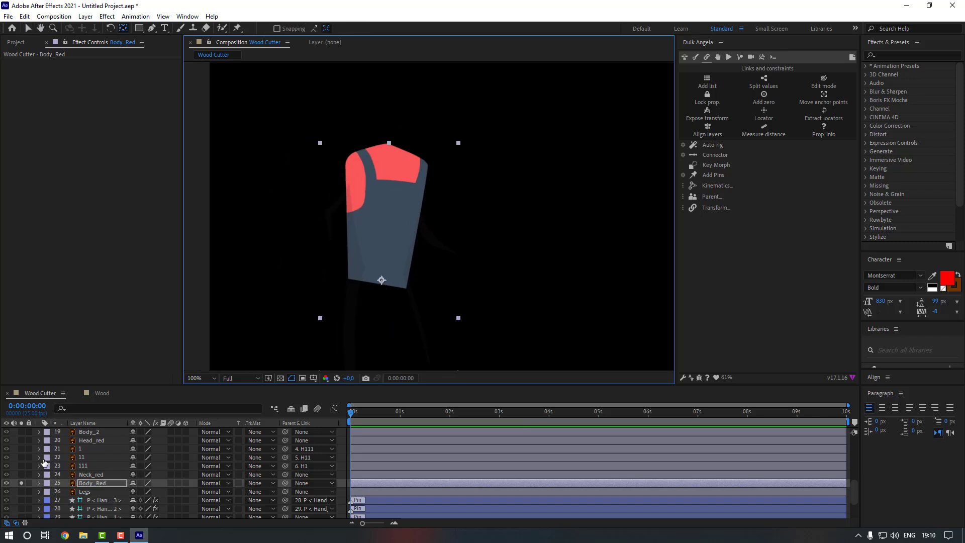
{"action": "left_click", "coordinate": [21, 482]}
- Parent the Neck_red layer to Body_Red
{"action": "left_click", "coordinate": [97, 476]}
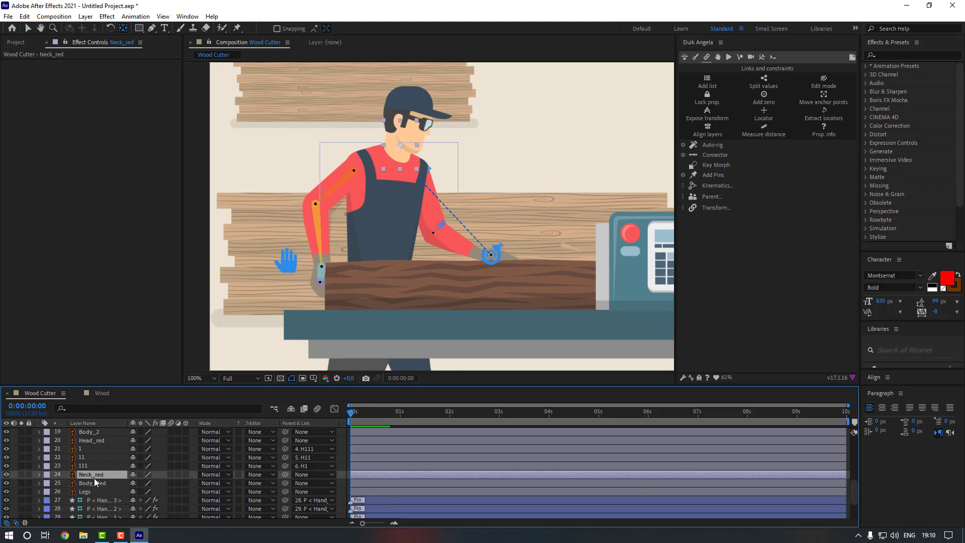
{"action": "left_click_drag", "start_coordinate": [285, 475], "coordinate": [93, 483]}
- Solo Head_red, move its anchor point down to the lower jaw near the neck, and unsolo it
{"action": "scroll", "coordinate": [105, 487], "scroll_direction": "up", "scroll_amount": 2}
{"action": "left_click", "coordinate": [103, 466]}
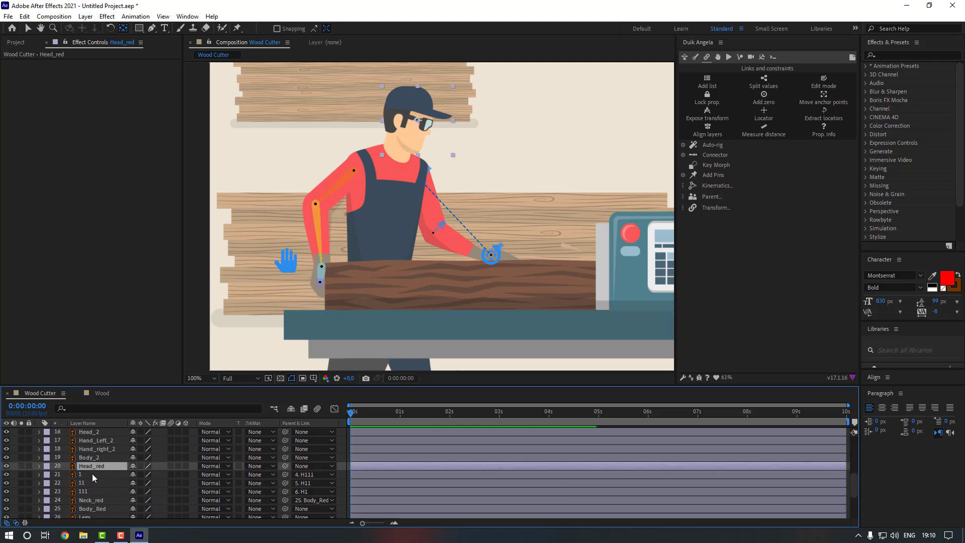
{"action": "left_click", "coordinate": [21, 466]}
{"action": "scroll", "coordinate": [468, 190], "scroll_direction": "up", "scroll_amount": 1}
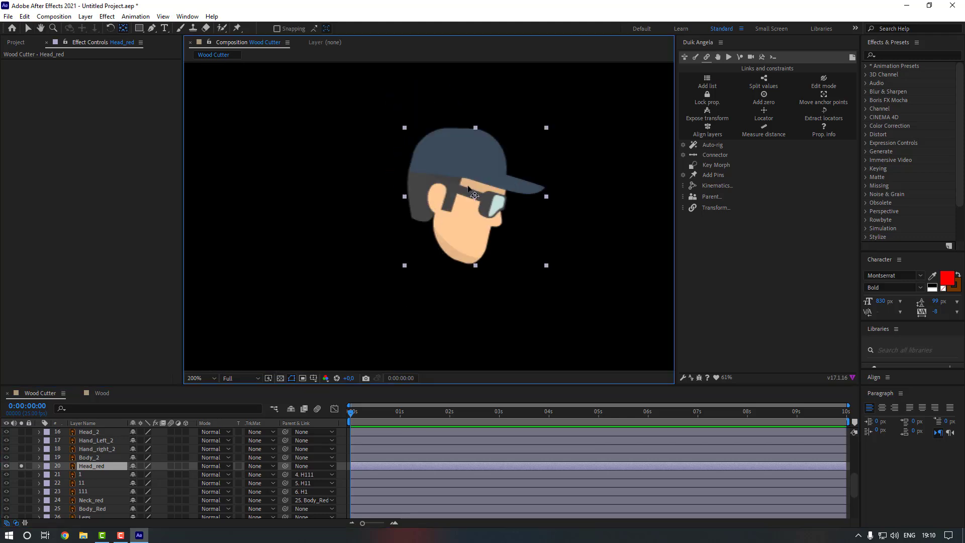
{"action": "left_click_drag", "start_coordinate": [459, 236], "coordinate": [451, 252]}
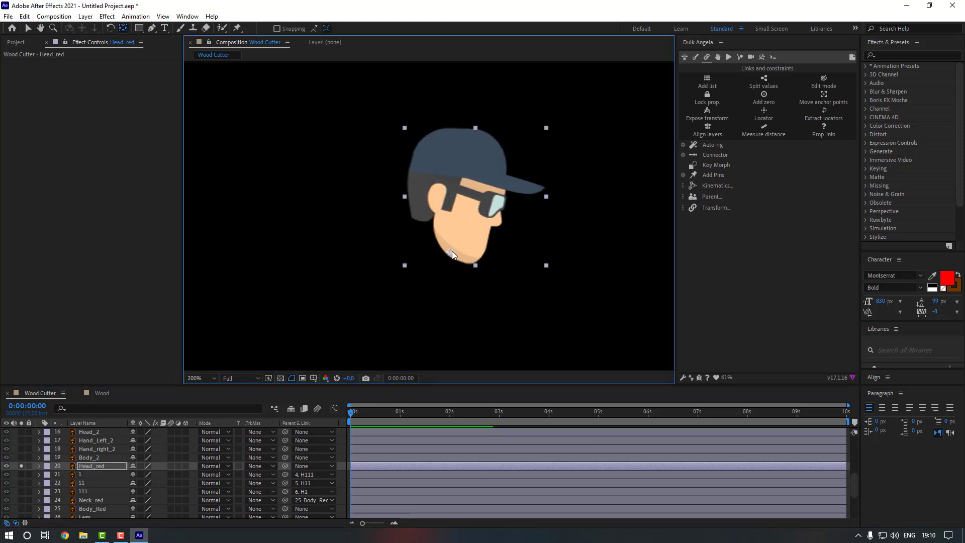
{"action": "key", "text": "Return"}
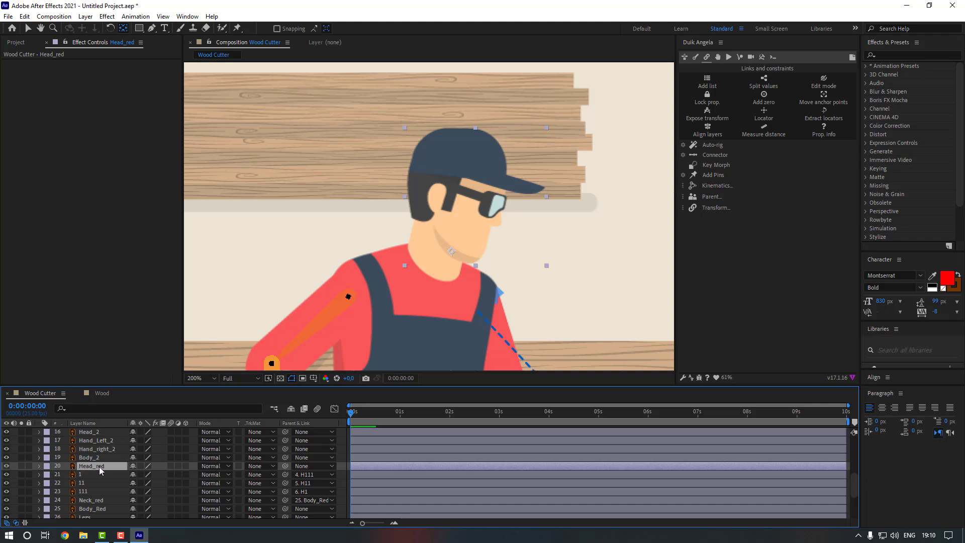
- Test Head_red's rotation, shift its anchor point to the back of the jaw below the ear, and undo the test rotations
{"action": "key", "text": "r"}
{"action": "left_click_drag", "start_coordinate": [143, 474], "coordinate": [142, 475]}
{"action": "key", "text": "ctrl+z"}
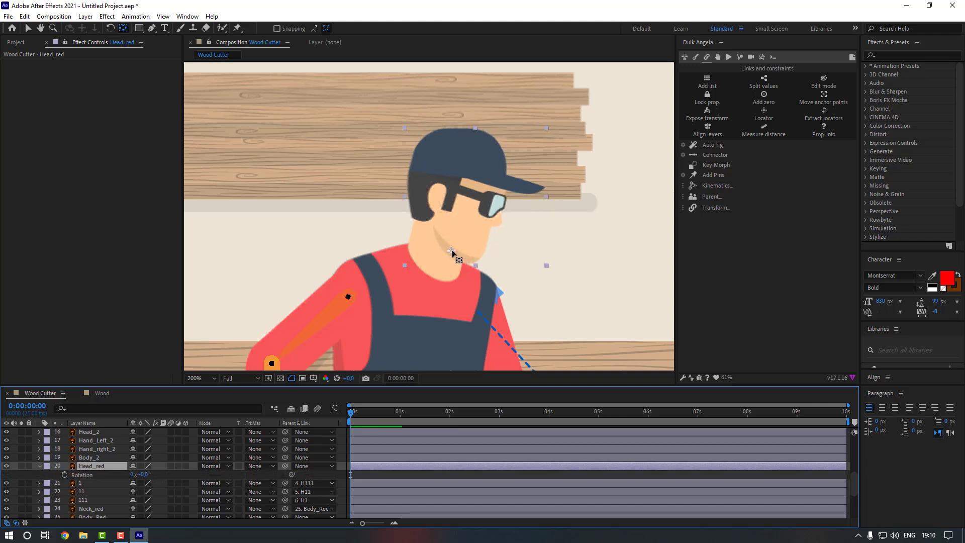
{"action": "left_click", "coordinate": [450, 250]}
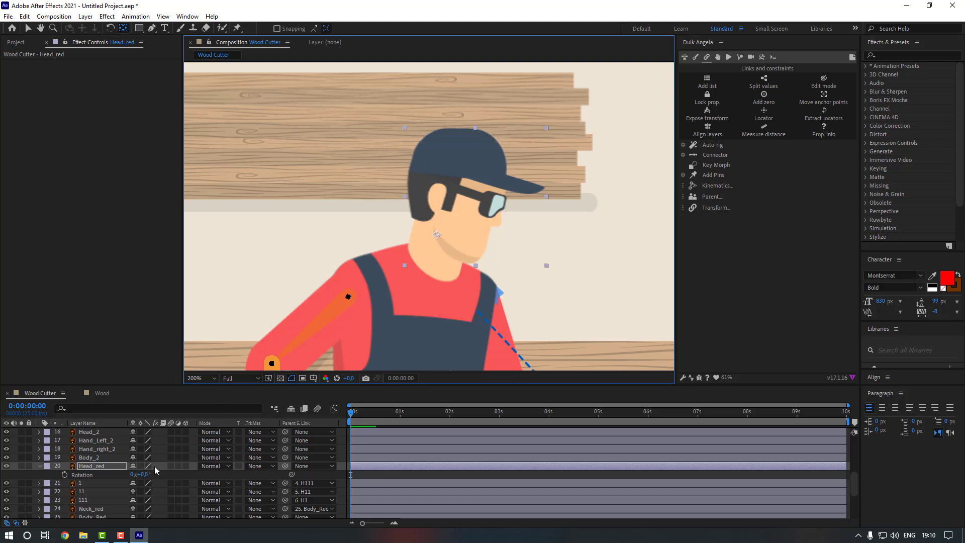
{"action": "mouse_move", "coordinate": [144, 475]}
{"action": "left_mouse_down"}
{"action": "mouse_move", "coordinate": [157, 474]}
{"action": "mouse_move", "coordinate": [144, 475]}
{"action": "left_mouse_up"}
{"action": "key", "text": "ctrl+z"}
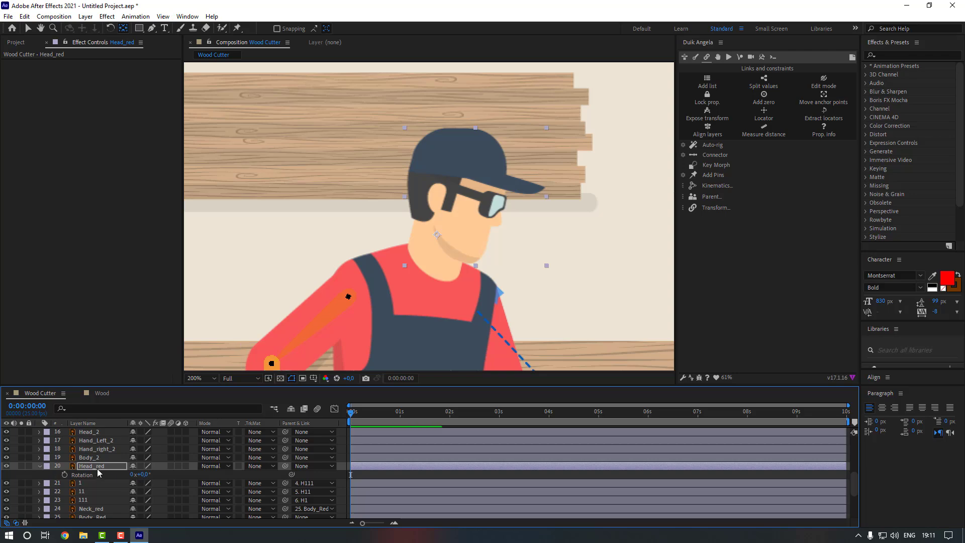
- Collapse Head_red's rotation property and parent the layer to Neck_red
{"action": "left_click", "coordinate": [40, 466]}
{"action": "left_click", "coordinate": [313, 466]}
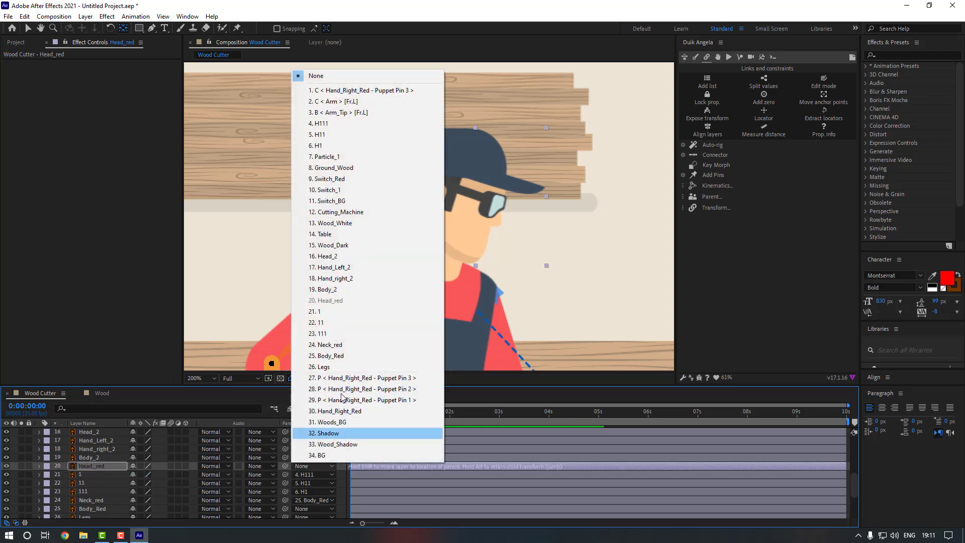
{"action": "left_click", "coordinate": [344, 346]}
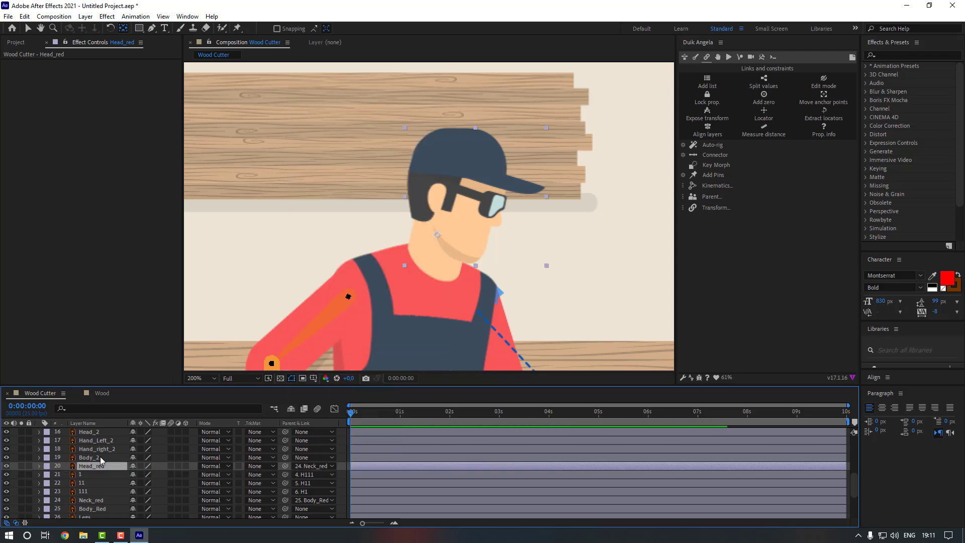
- Solo Hand_right_2, move its anchor point up to the shoulder at the sleeve's upper end, and unsolo it
{"action": "left_click", "coordinate": [100, 458]}
{"action": "scroll", "coordinate": [267, 261], "scroll_direction": "down", "scroll_amount": 4}
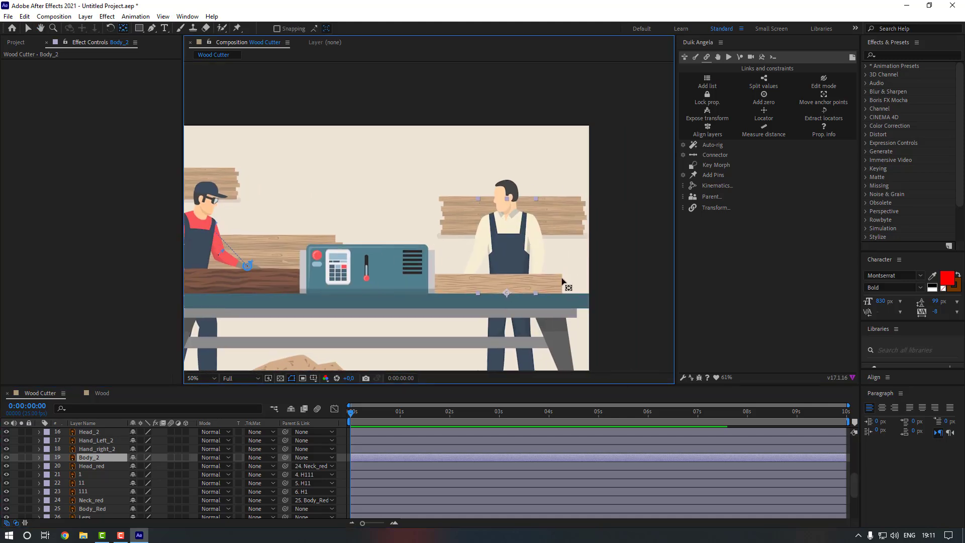
{"action": "scroll", "coordinate": [461, 285], "scroll_direction": "up", "scroll_amount": 2}
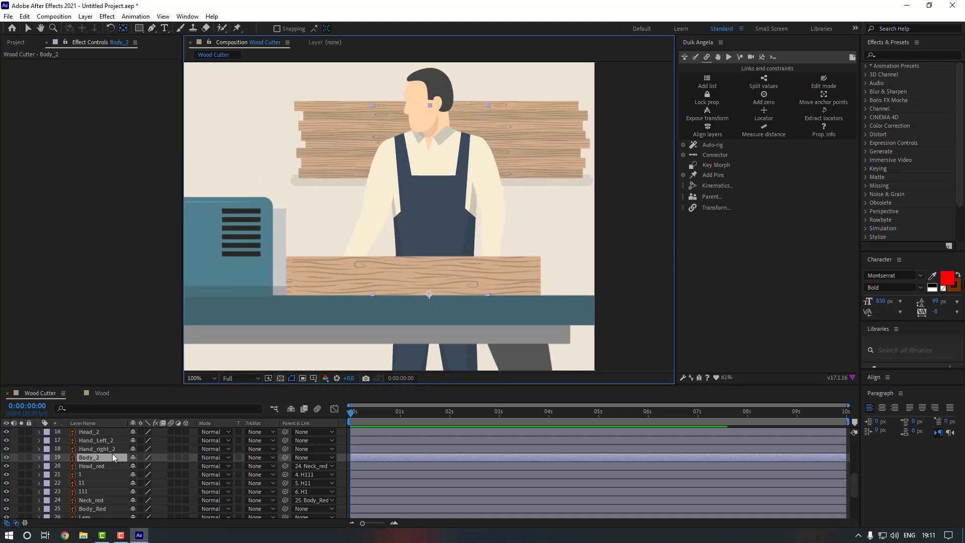
{"action": "left_click", "coordinate": [104, 450]}
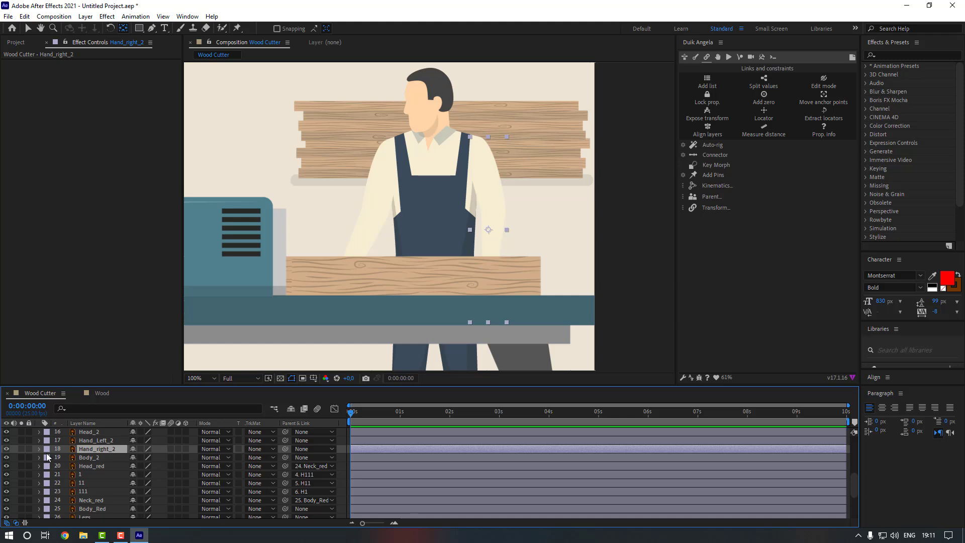
{"action": "left_click", "coordinate": [21, 449]}
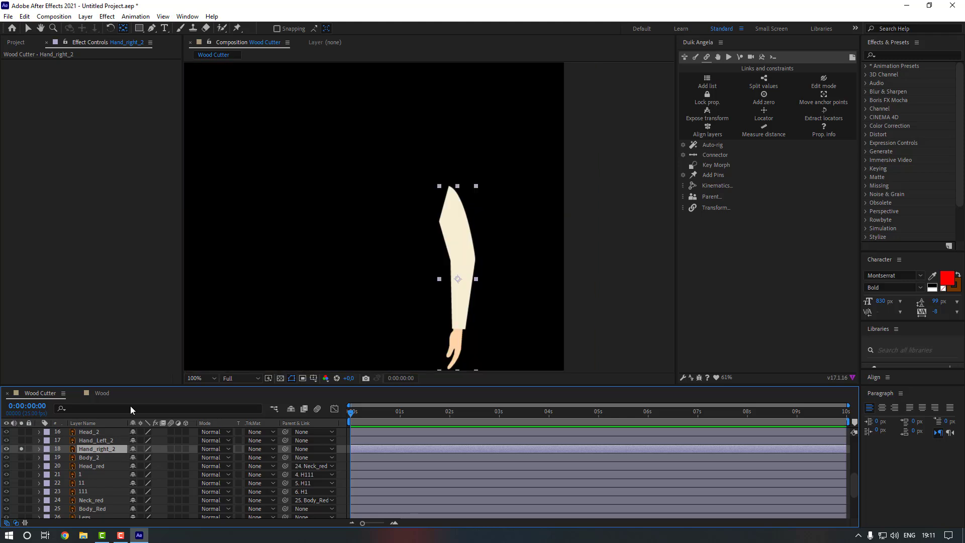
{"action": "left_click_drag", "start_coordinate": [456, 281], "coordinate": [451, 201]}
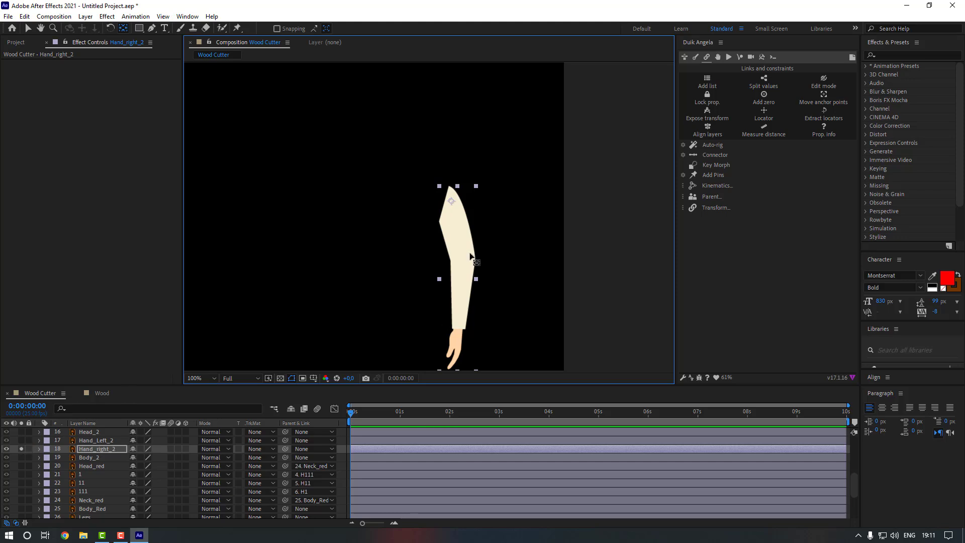
{"action": "key", "text": "period"}
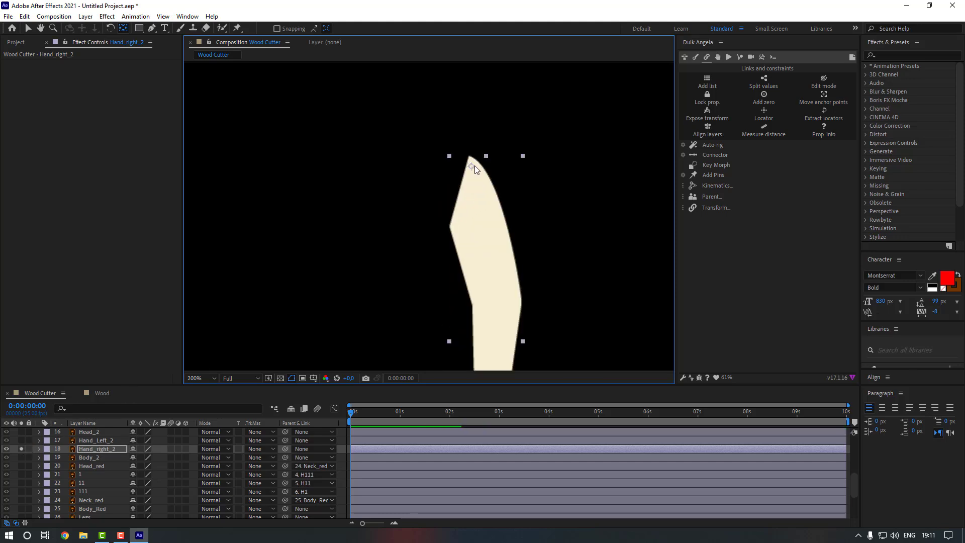
{"action": "left_click", "coordinate": [21, 449]}
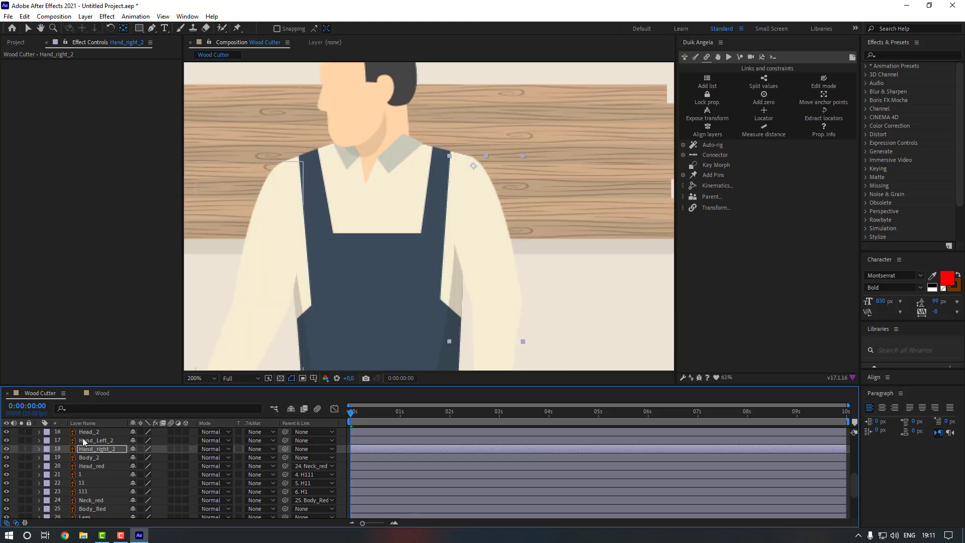
- Solo Hand_Left_2, move its anchor point up to the shoulder end of the arm, and unsolo it
{"action": "left_click", "coordinate": [83, 440]}
{"action": "left_click", "coordinate": [21, 439]}
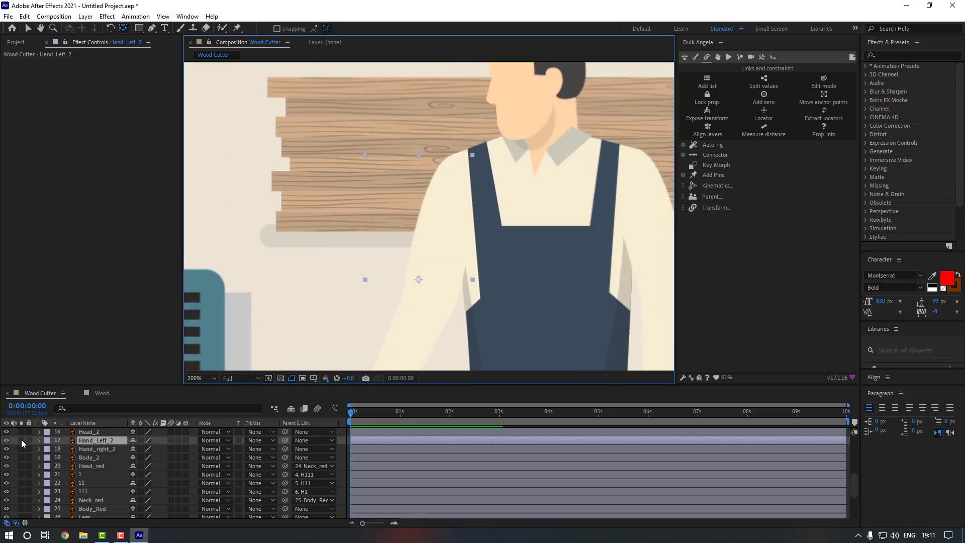
{"action": "left_click_drag", "start_coordinate": [398, 302], "coordinate": [438, 184]}
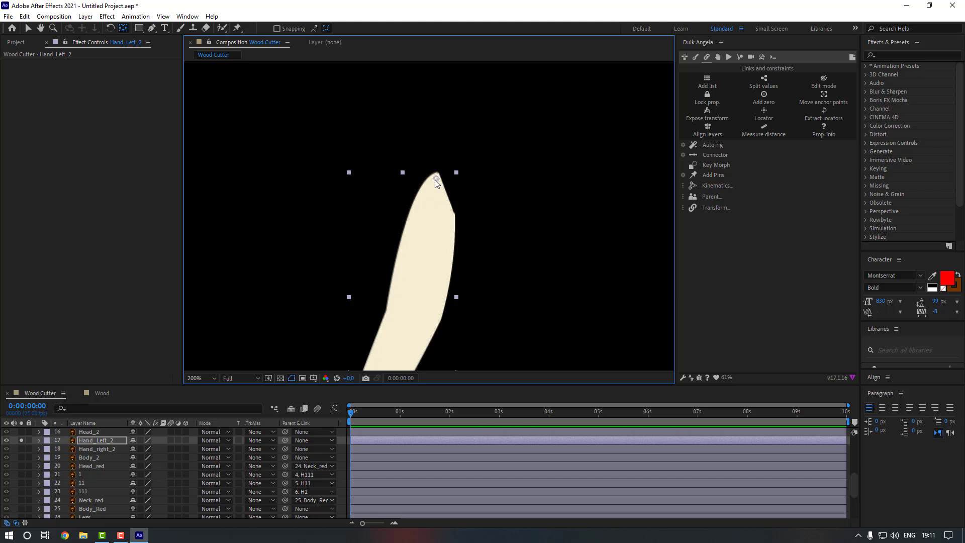
{"action": "left_click", "coordinate": [22, 440]}
- Solo Head_2, move its anchor point down to the jaw where the head meets the neck, and unsolo it
{"action": "key", "text": "comma"}
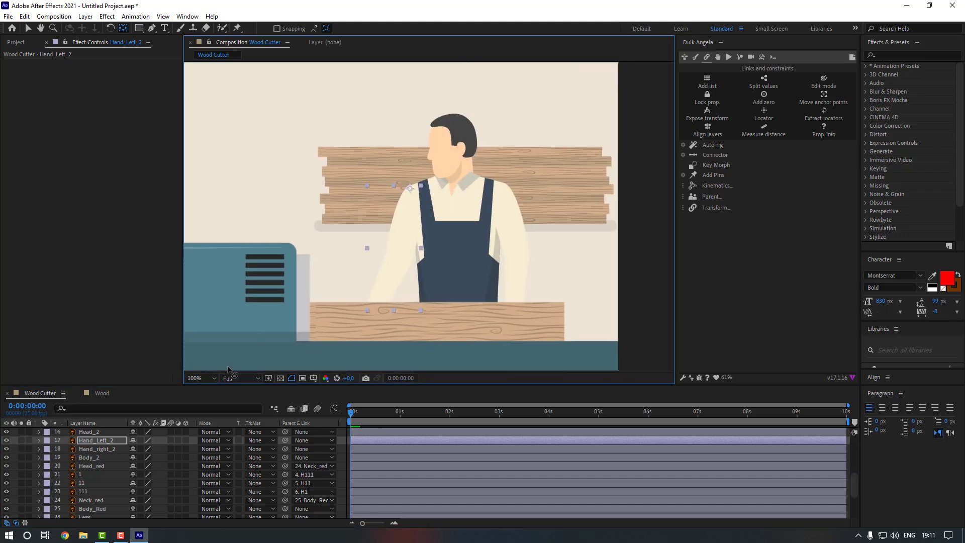
{"action": "scroll", "coordinate": [93, 455], "scroll_direction": "up", "scroll_amount": 1}
{"action": "left_click", "coordinate": [97, 457]}
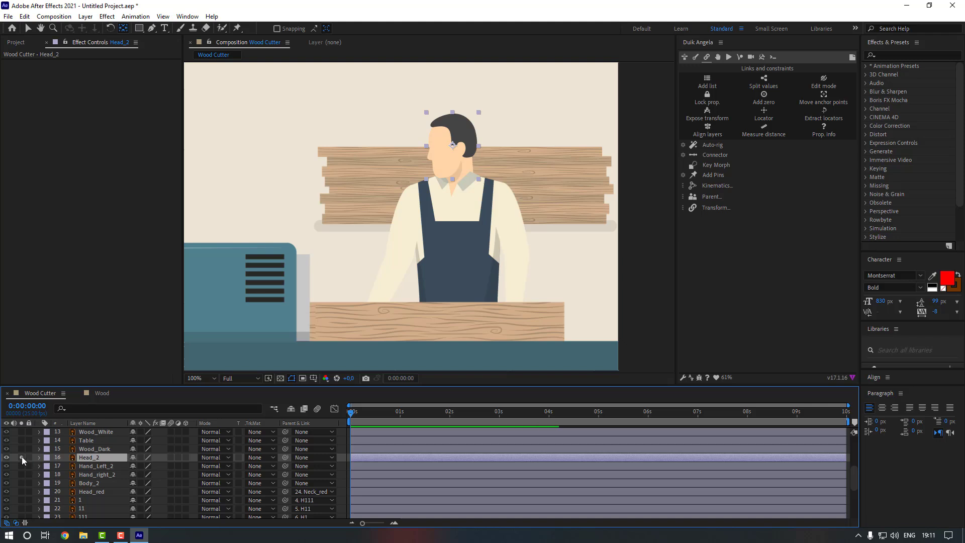
{"action": "left_click", "coordinate": [21, 457]}
{"action": "key", "text": "period"}
{"action": "left_click_drag", "start_coordinate": [412, 156], "coordinate": [410, 209]}
{"action": "left_click", "coordinate": [21, 457]}
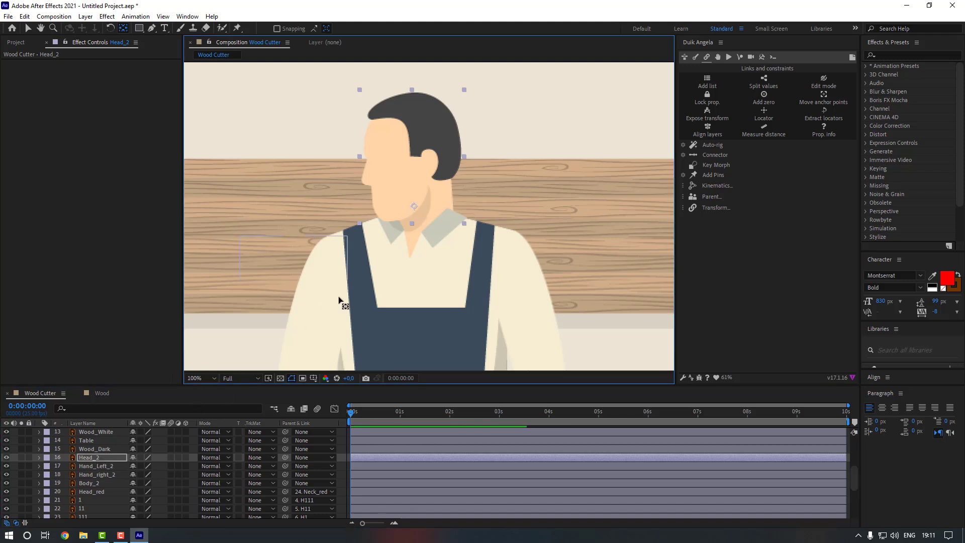
- Parent Head_2, Hand_right_2 and Hand_Left_2 to Body_2
{"action": "key", "text": "comma"}
{"action": "left_click", "coordinate": [94, 460]}
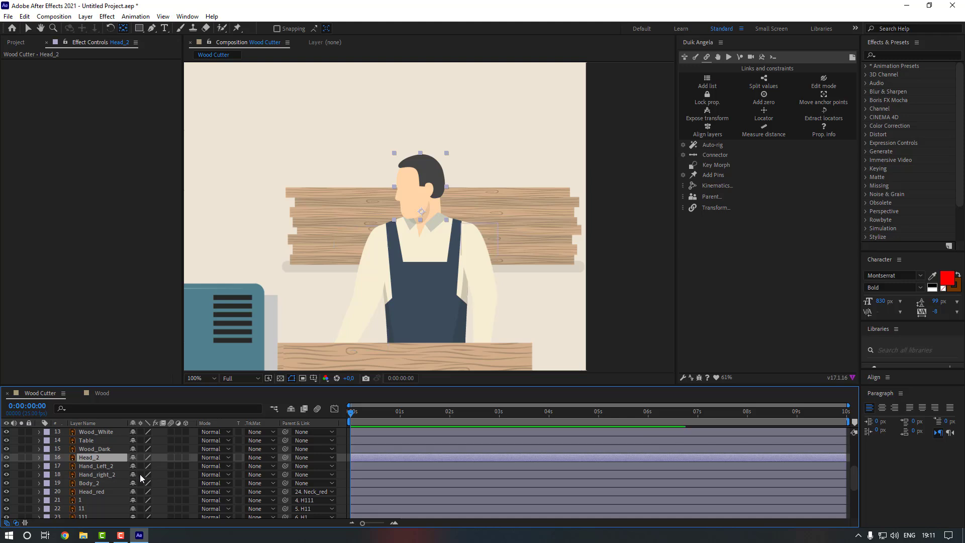
{"action": "left_click_drag", "start_coordinate": [285, 458], "coordinate": [104, 482]}
{"action": "left_click", "coordinate": [109, 474]}
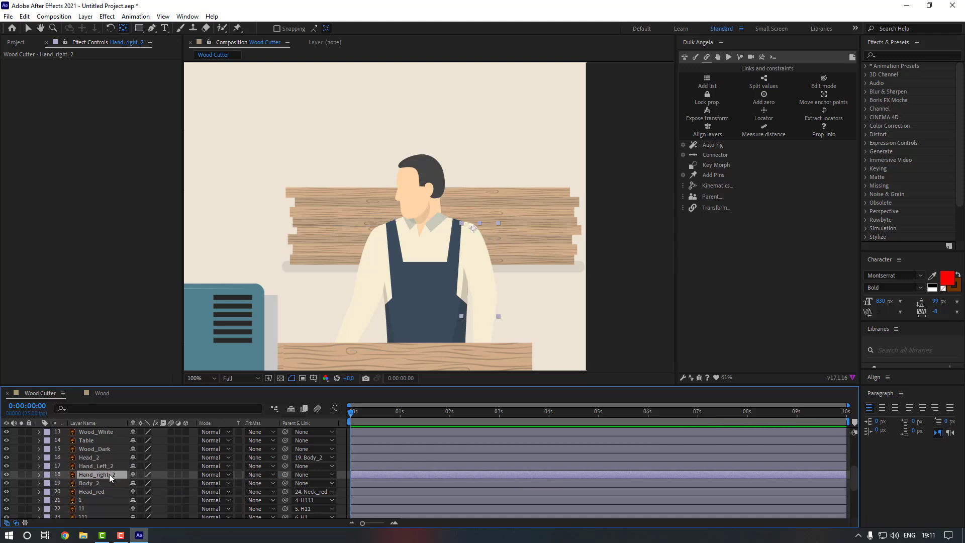
{"action": "left_click", "coordinate": [104, 467], "text": "ctrl"}
{"action": "left_click_drag", "start_coordinate": [285, 474], "coordinate": [94, 483]}
- Parent the Hand_Right_Red Puppet Pin 1 layer to Body_Red
{"action": "scroll", "coordinate": [110, 492], "scroll_direction": "down", "scroll_amount": 2}
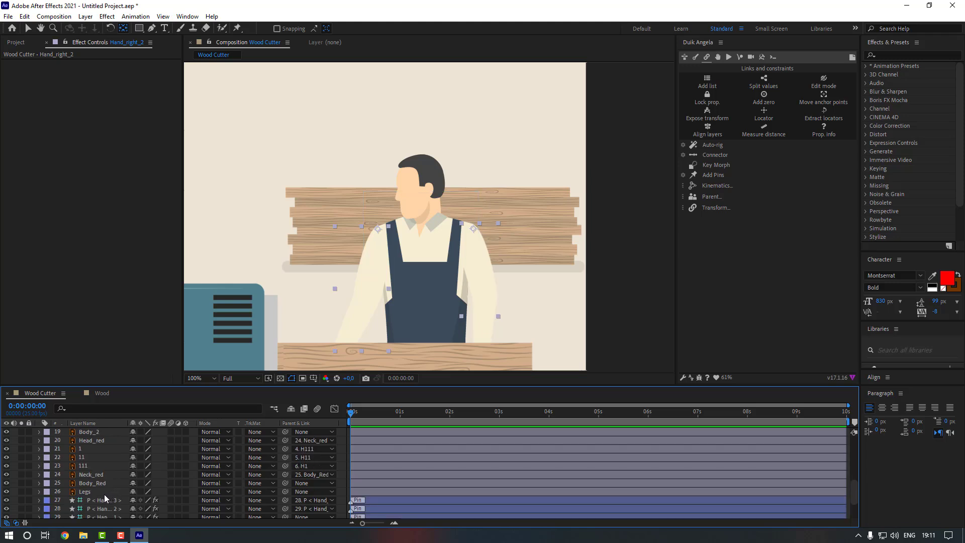
{"action": "left_click", "coordinate": [101, 494]}
{"action": "scroll", "coordinate": [104, 495], "scroll_direction": "down", "scroll_amount": 1}
{"action": "left_click", "coordinate": [101, 493]}
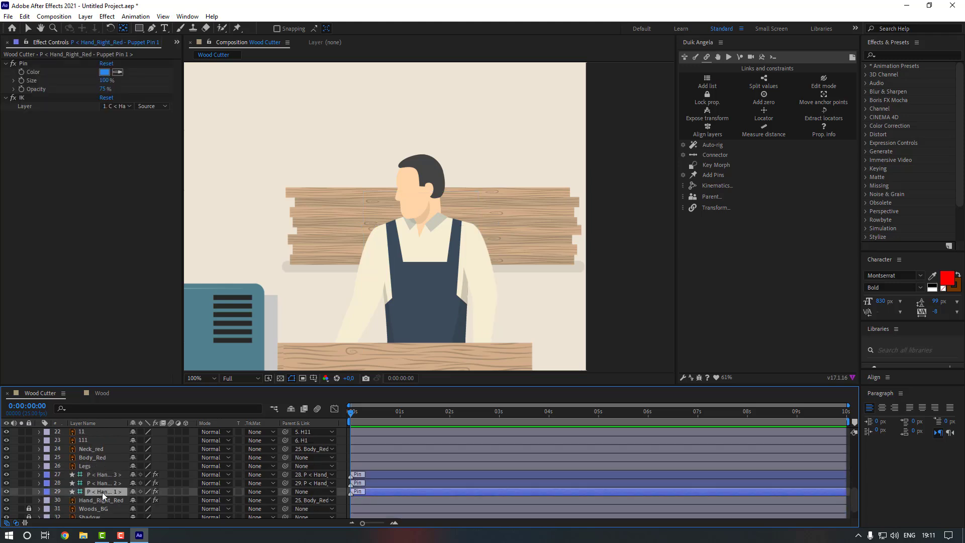
{"action": "left_click_drag", "start_coordinate": [286, 490], "coordinate": [98, 457]}
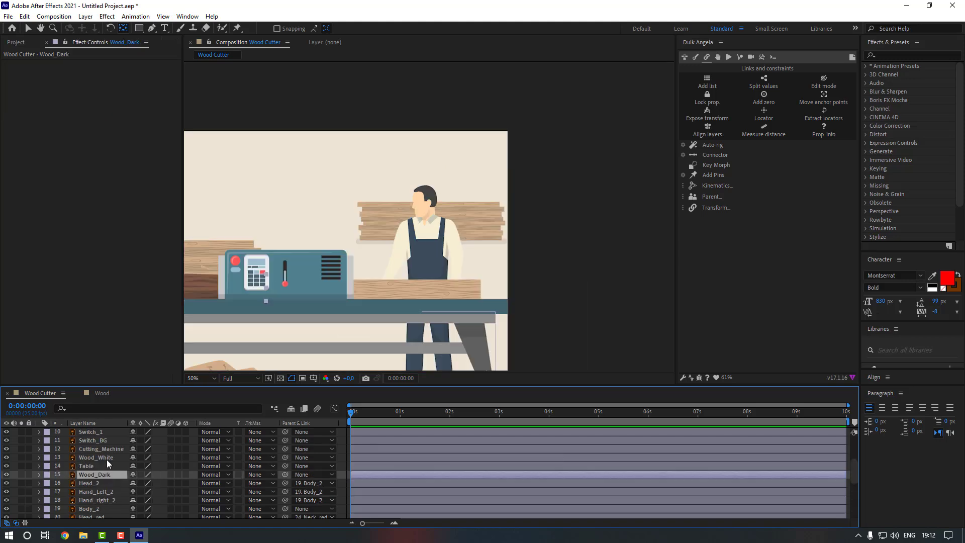
- Parent the Particle_1, Ground_Wood, Switch_Red, Switch_1 and Switch_BG layers to Cutting_Machine
{"action": "left_click", "coordinate": [110, 455]}
{"action": "left_click", "coordinate": [112, 450]}
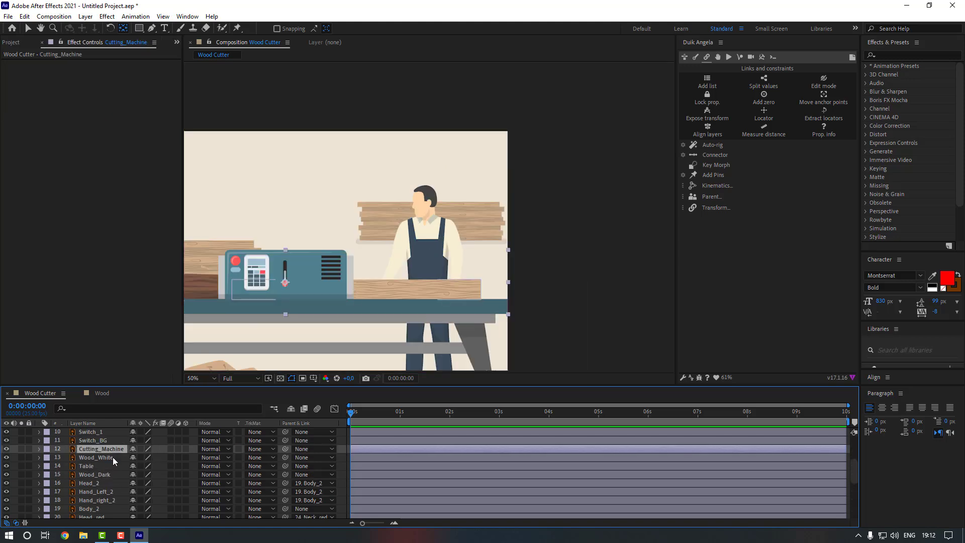
{"action": "scroll", "coordinate": [113, 457], "scroll_direction": "up", "scroll_amount": 1}
{"action": "left_click", "coordinate": [104, 464]}
{"action": "scroll", "coordinate": [109, 457], "scroll_direction": "up", "scroll_amount": 1}
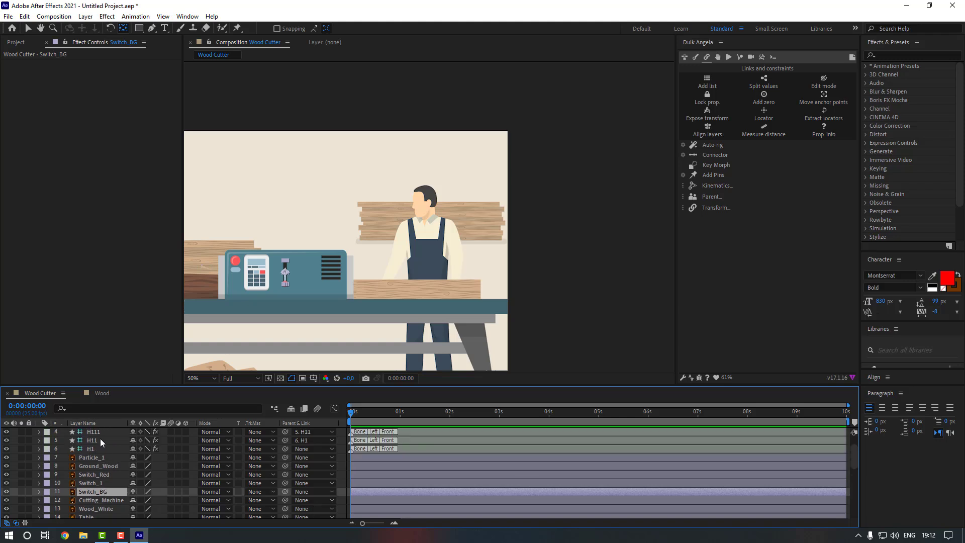
{"action": "left_click", "coordinate": [100, 457], "text": "shift"}
{"action": "scroll", "coordinate": [116, 489], "scroll_direction": "down", "scroll_amount": 1}
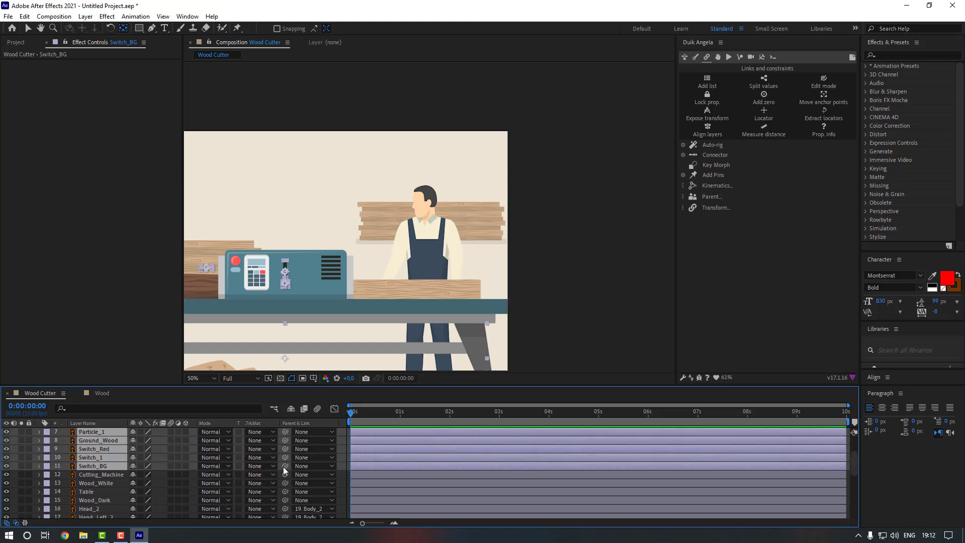
{"action": "left_click_drag", "start_coordinate": [285, 467], "coordinate": [111, 475]}
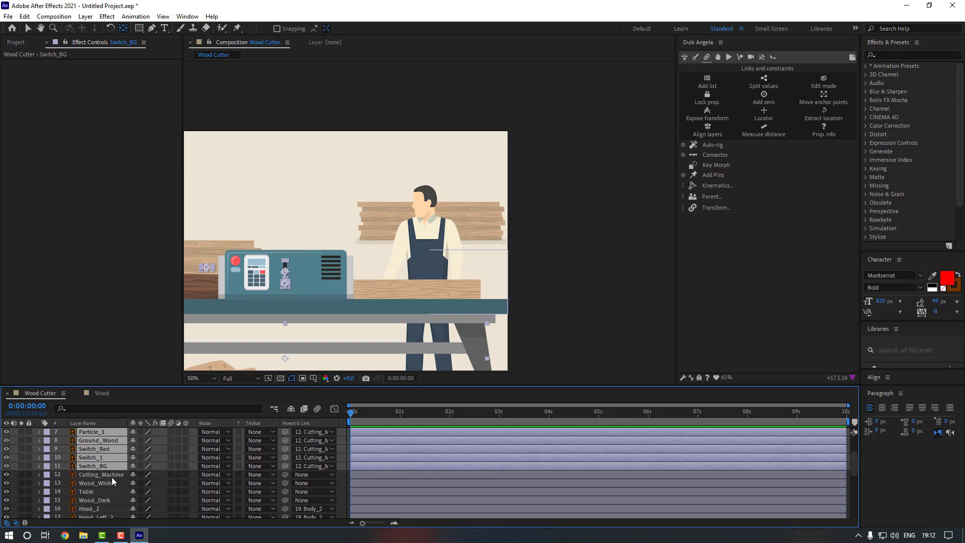
- Parent the Cutting_Machine layer to Table
{"action": "scroll", "coordinate": [111, 477], "scroll_direction": "down", "scroll_amount": 1}
{"action": "left_click", "coordinate": [104, 452]}
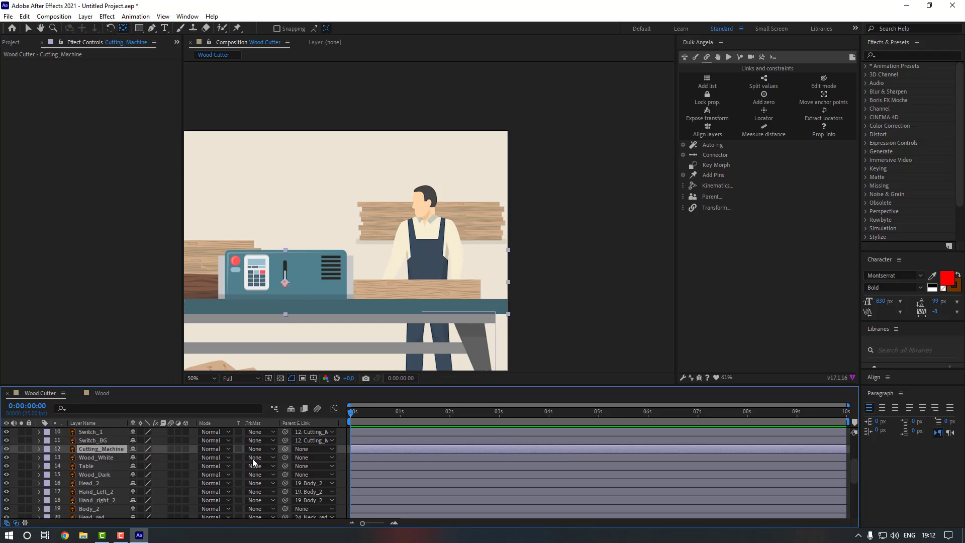
{"action": "left_click_drag", "start_coordinate": [240, 453], "coordinate": [92, 463]}
- Try moving the Table layer in the composition to test its parenting, and restore its position
{"action": "left_click", "coordinate": [96, 465]}
{"action": "left_click_drag", "start_coordinate": [285, 308], "coordinate": [356, 268]}
{"action": "key", "text": "v"}
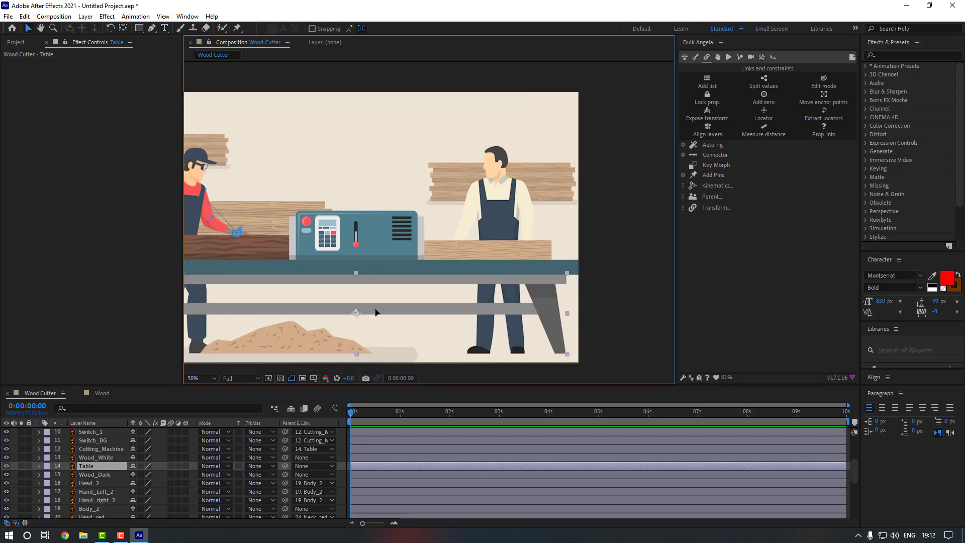
{"action": "left_click_drag", "start_coordinate": [377, 312], "coordinate": [407, 336]}
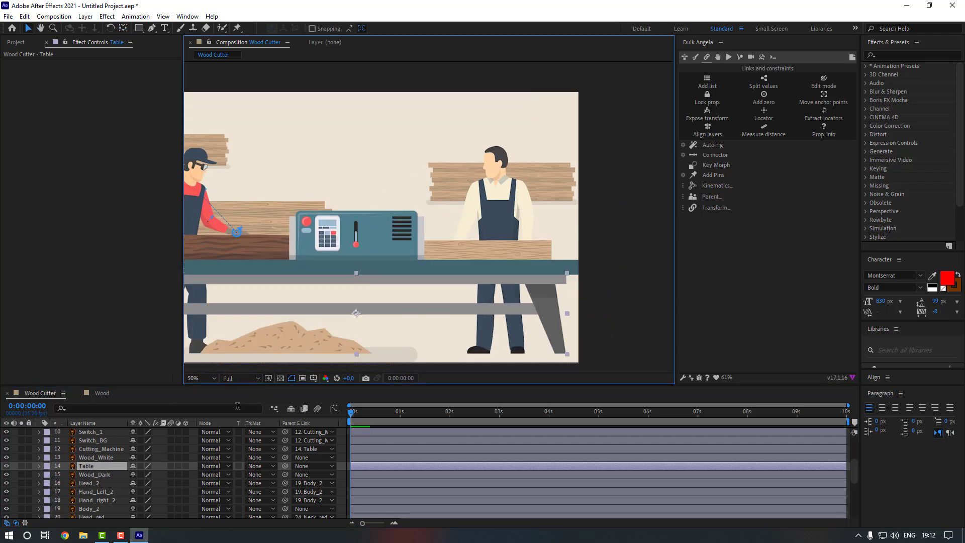
{"action": "scroll", "coordinate": [341, 323], "scroll_direction": "down", "scroll_amount": 1}
{"action": "scroll", "coordinate": [360, 324], "scroll_direction": "up", "scroll_amount": 1}
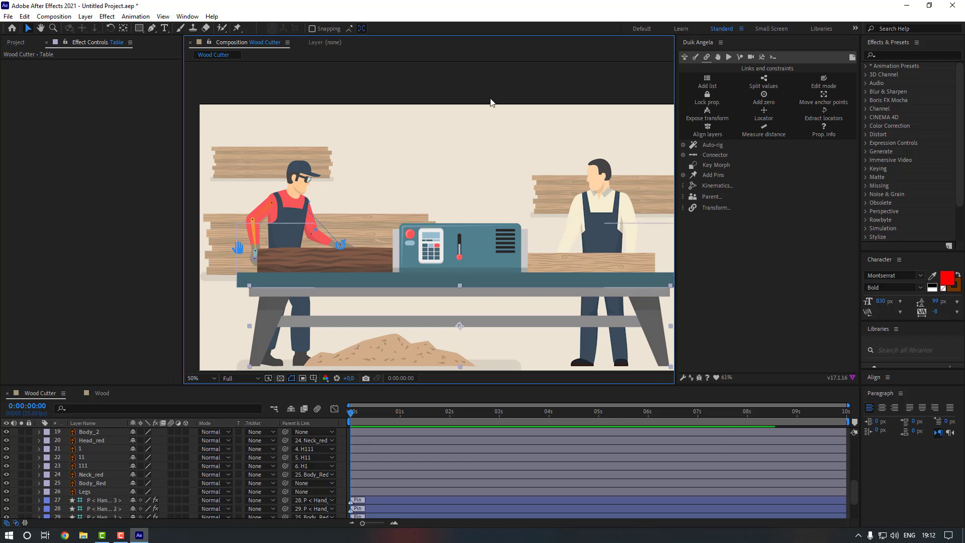
- Close the Duik Angela panel to enlarge the composition view
{"action": "left_click", "coordinate": [720, 43]}
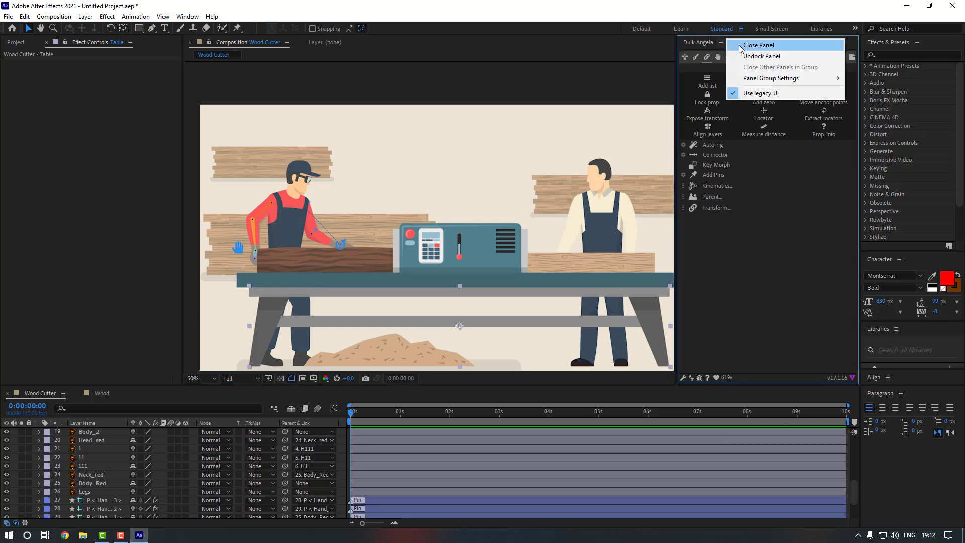
{"action": "left_click", "coordinate": [726, 46]}
{"action": "left_click", "coordinate": [636, 73]}
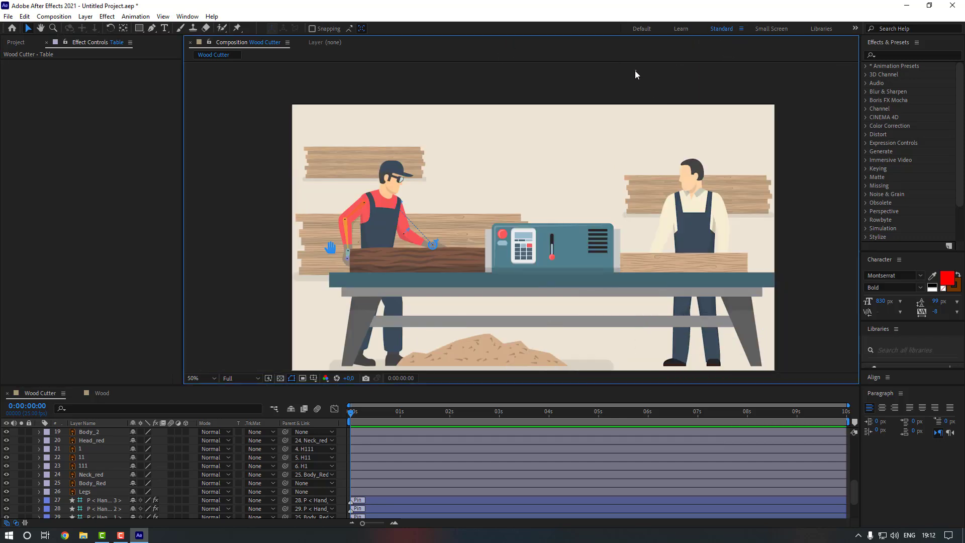
- Move layer 1, the red worker's hand, up the layer stack to directly below the H1 bone layer
{"action": "scroll", "coordinate": [95, 457], "scroll_direction": "up", "scroll_amount": 1}
{"action": "left_click", "coordinate": [93, 455]}
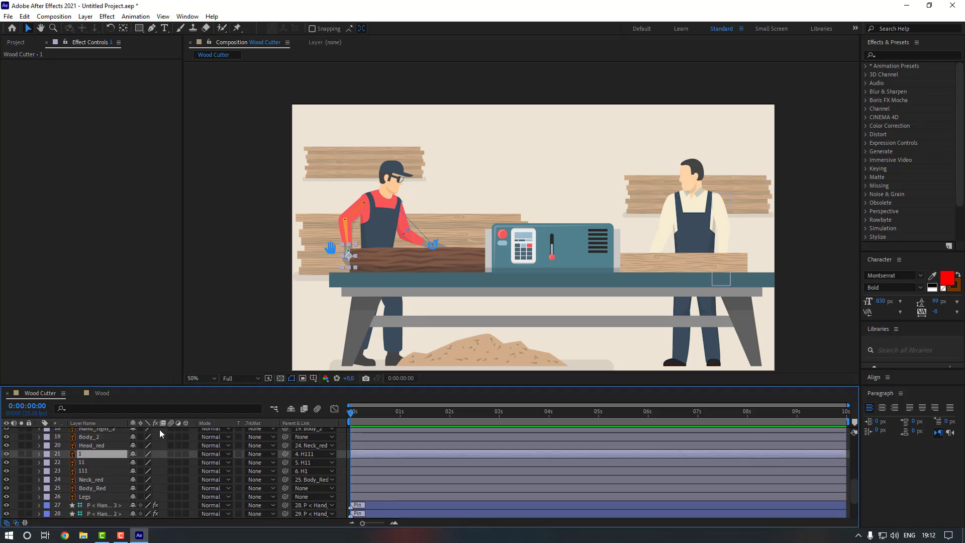
{"action": "left_click_drag", "start_coordinate": [105, 453], "coordinate": [105, 483]}
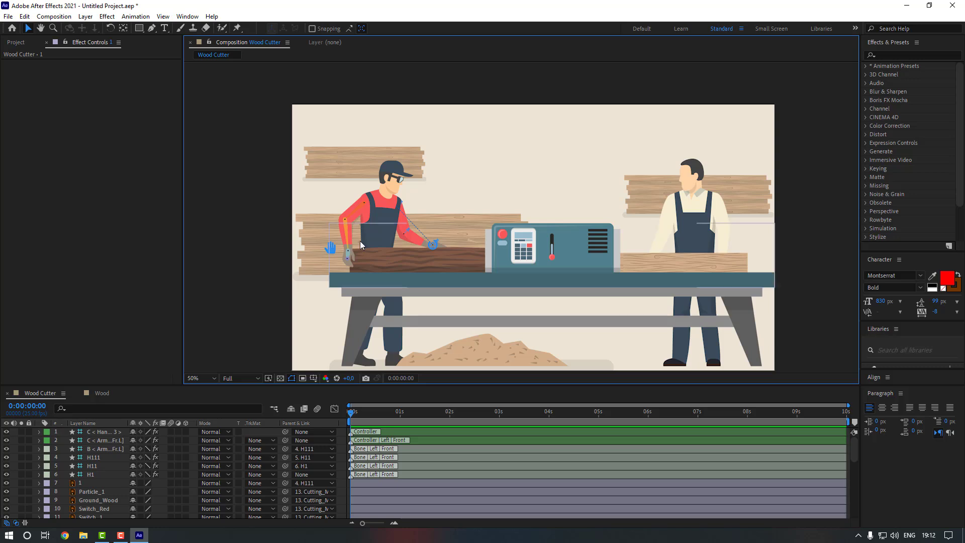
- Rename the red worker's left arm controller layer as Controller_Left
{"action": "key", "text": "period"}
{"action": "left_click_drag", "start_coordinate": [352, 274], "coordinate": [518, 265]}
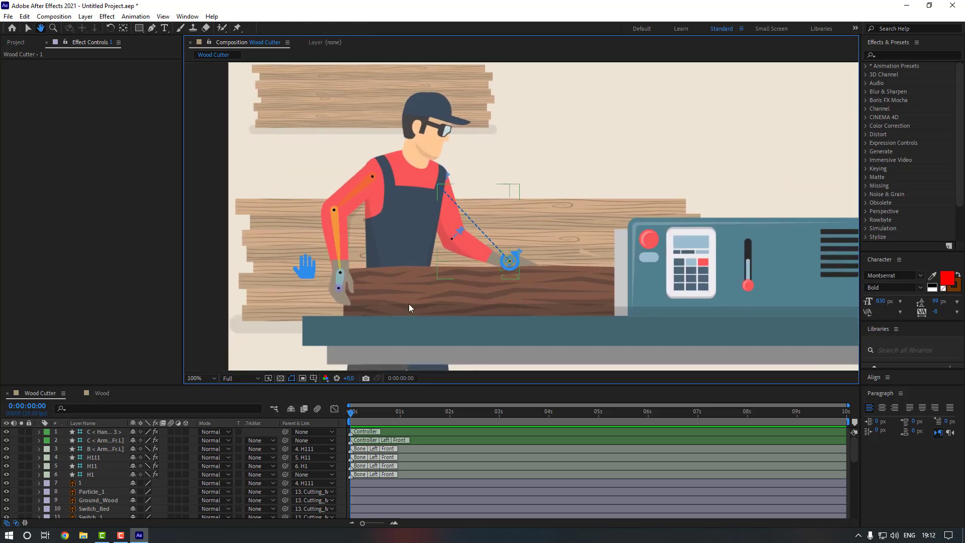
{"action": "left_click", "coordinate": [106, 440]}
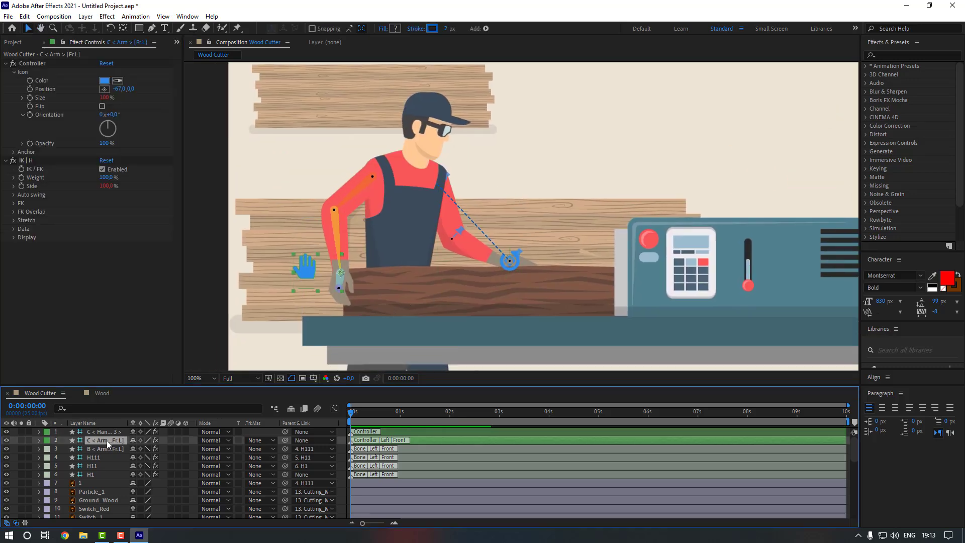
{"action": "key", "text": "Return"}
{"action": "type", "text": "Contro"}
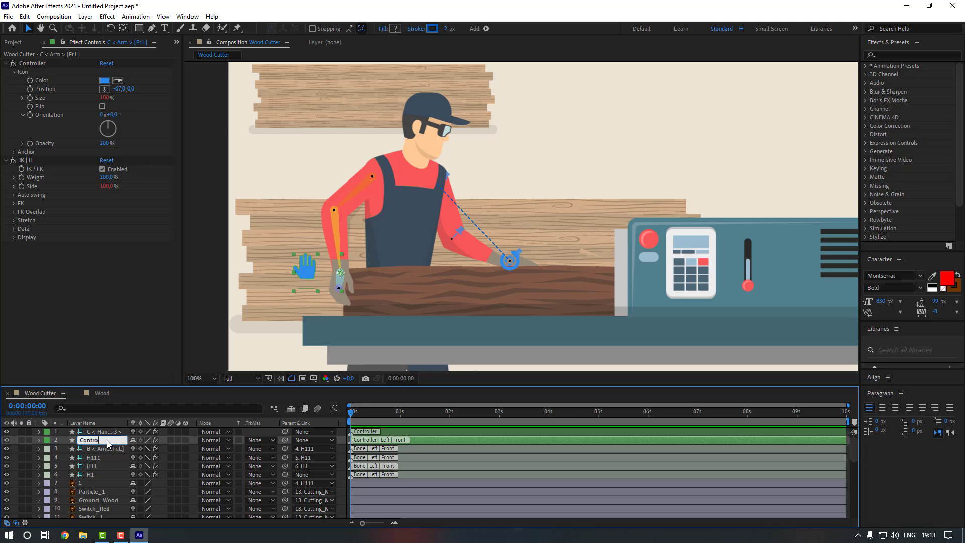
{"action": "type", "text": "ller_Left"}
{"action": "key", "text": "Return"}
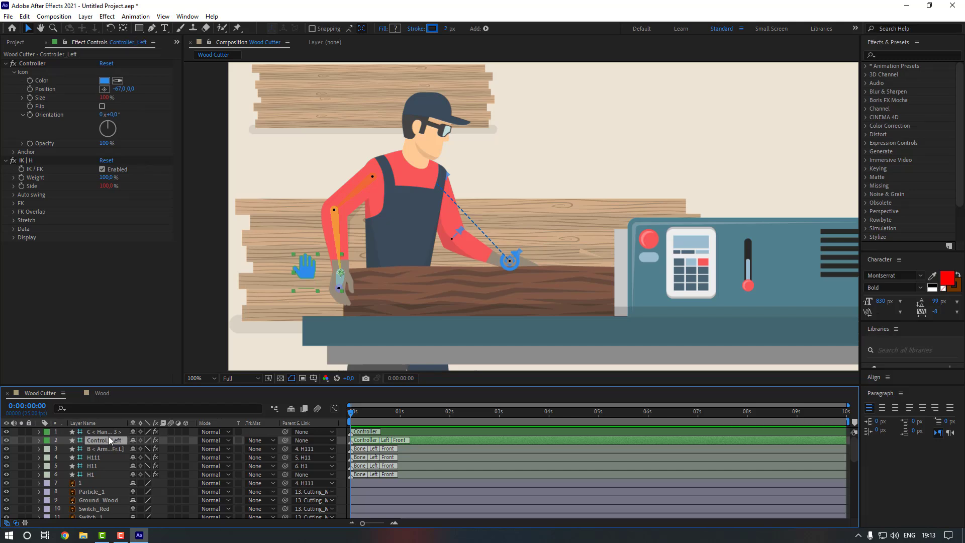
- Rename the Hand_Right_Red Puppet Pin 3 controller layer as Contoller_Right
{"action": "left_click", "coordinate": [111, 435]}
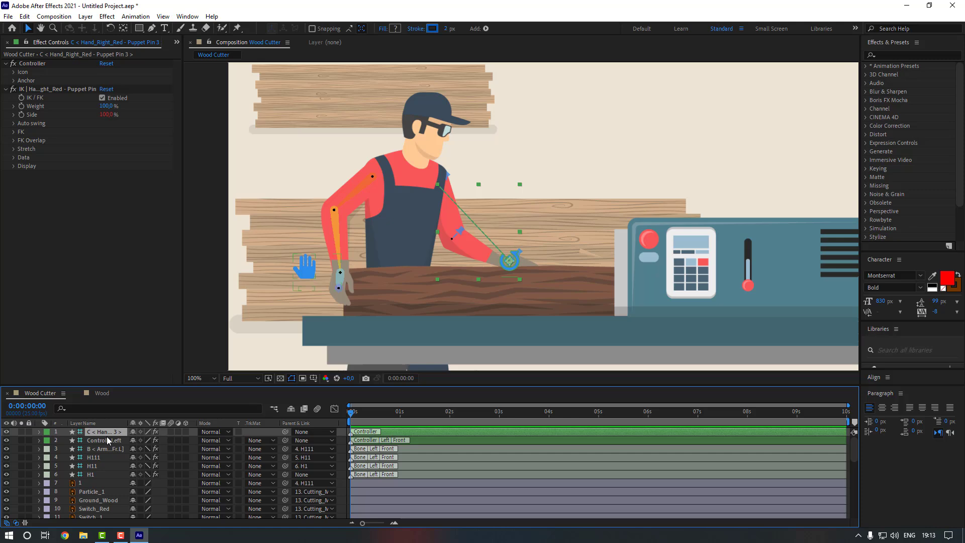
{"action": "key", "text": "Return"}
{"action": "type", "text": "Contoller"}
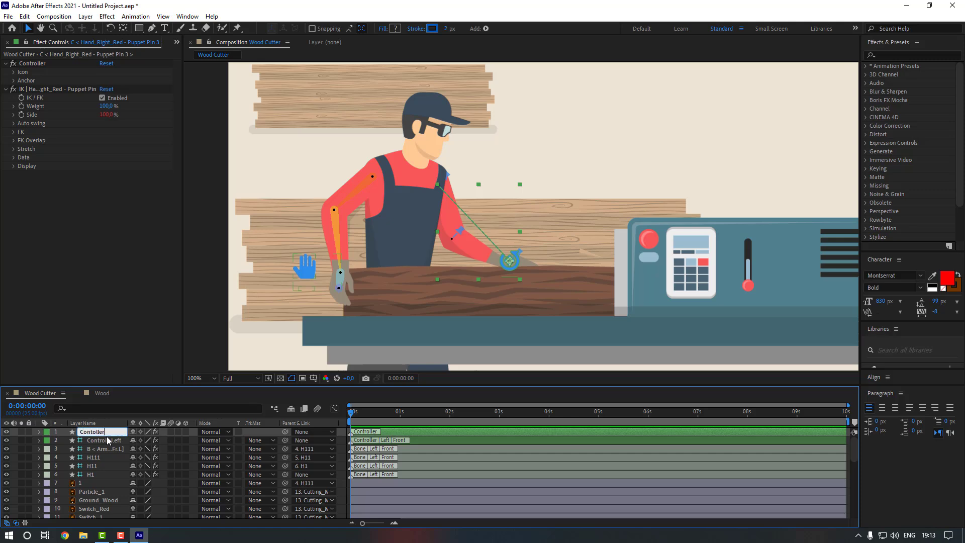
{"action": "type", "text": "_Right"}
{"action": "key", "text": "Return"}
{"action": "key", "text": "ctrl+Down"}
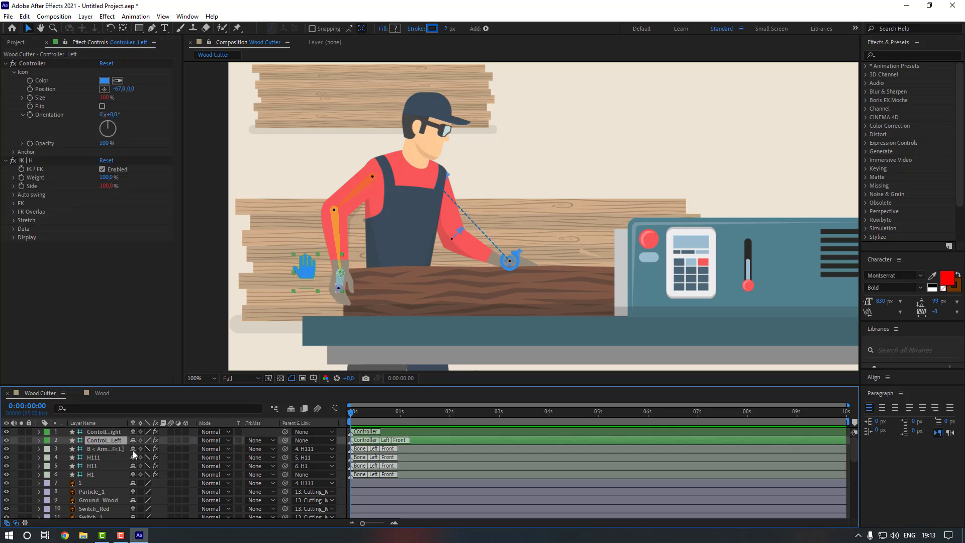
- Mark the left arm's bone layers, including H111, H11 and H1, as shy and hide all shy layers
{"action": "left_click", "coordinate": [134, 466]}
{"action": "left_click", "coordinate": [133, 474]}
{"action": "left_click", "coordinate": [290, 409]}
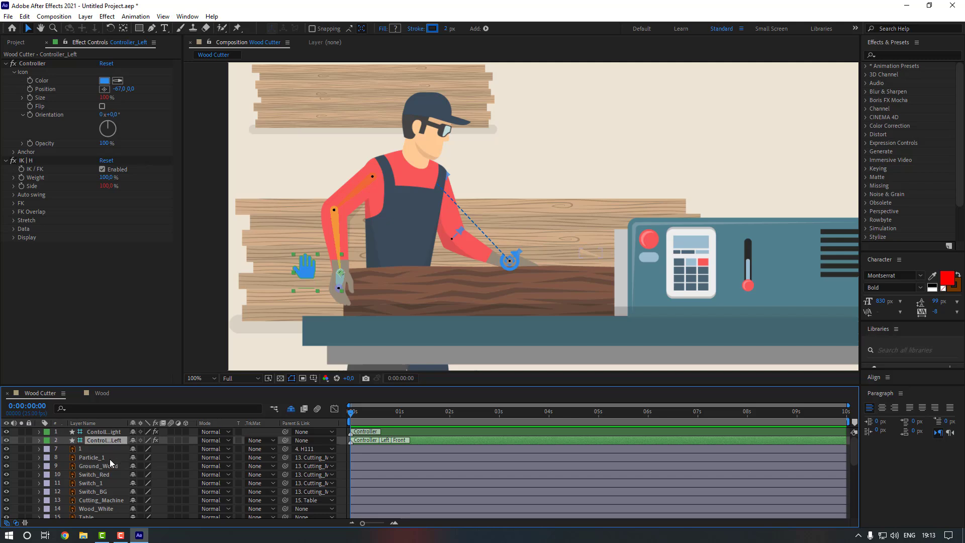
- Parent the Wood_Dark layer to Controller_Left and try moving the controller to test the link
{"action": "scroll", "coordinate": [107, 461], "scroll_direction": "down", "scroll_amount": 7}
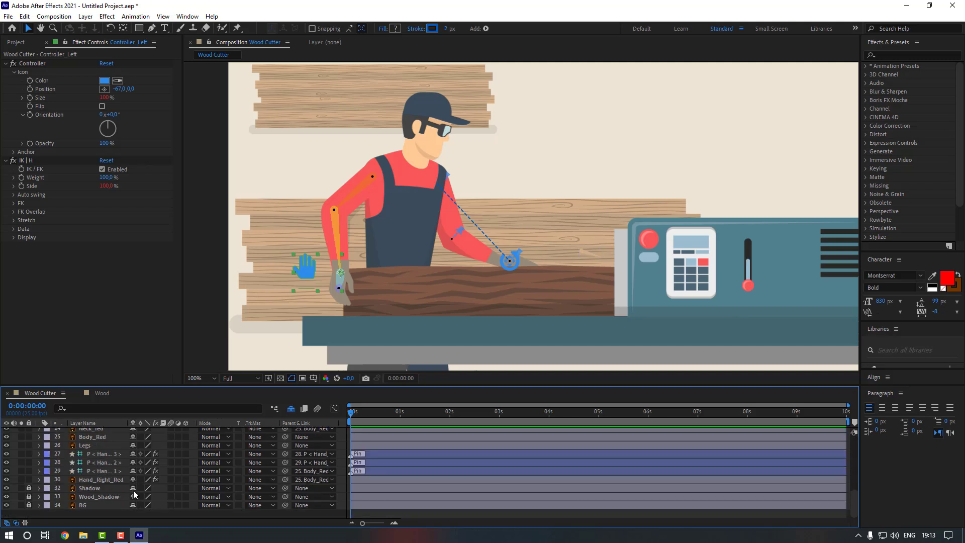
{"action": "scroll", "coordinate": [133, 494], "scroll_direction": "up", "scroll_amount": 5}
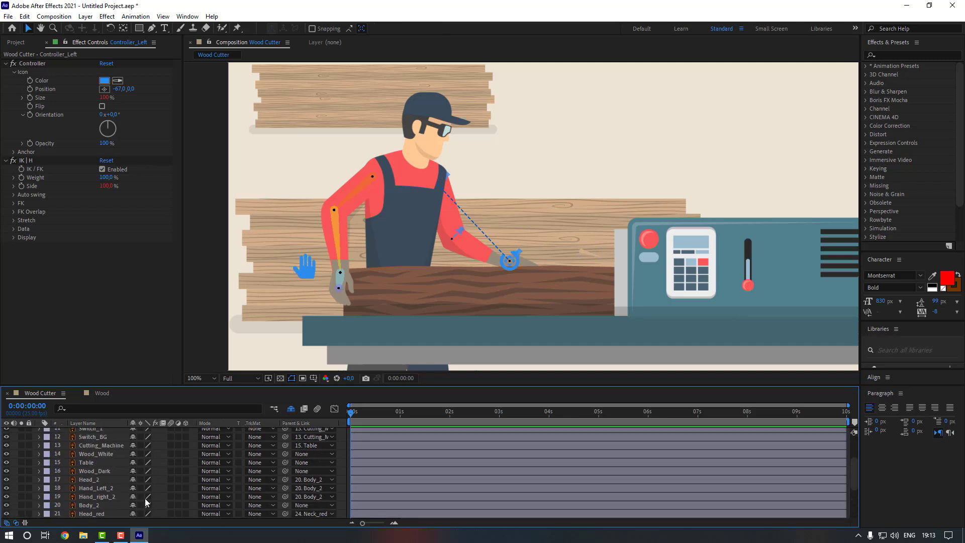
{"action": "scroll", "coordinate": [147, 500], "scroll_direction": "up", "scroll_amount": 4}
{"action": "scroll", "coordinate": [291, 279], "scroll_direction": "down", "scroll_amount": 2}
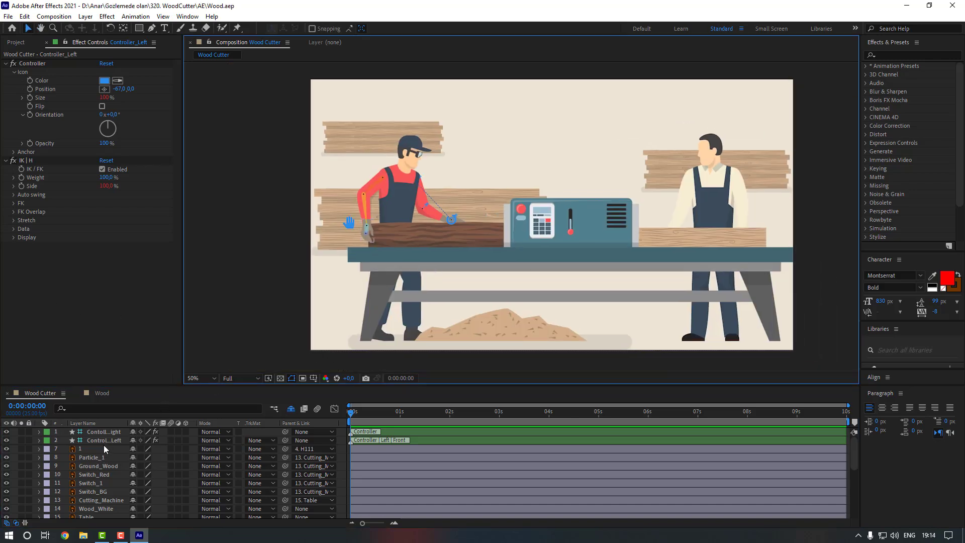
{"action": "scroll", "coordinate": [100, 457], "scroll_direction": "down", "scroll_amount": 1}
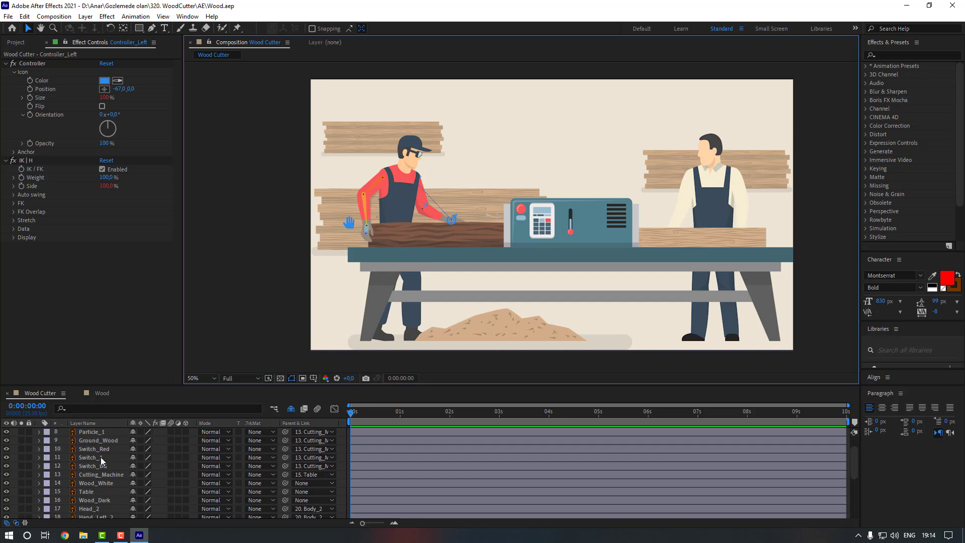
{"action": "left_click", "coordinate": [104, 497]}
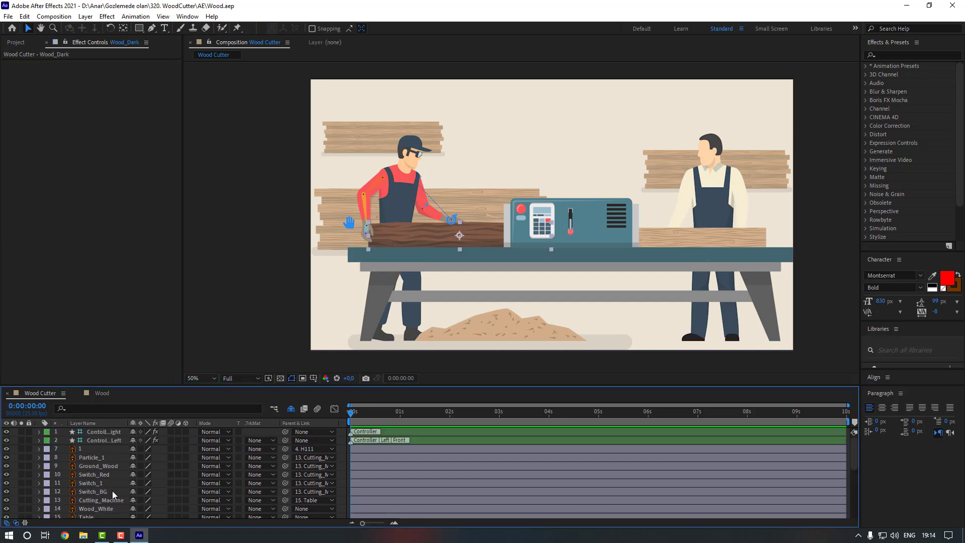
{"action": "left_click", "coordinate": [306, 500]}
{"action": "left_click", "coordinate": [332, 136]}
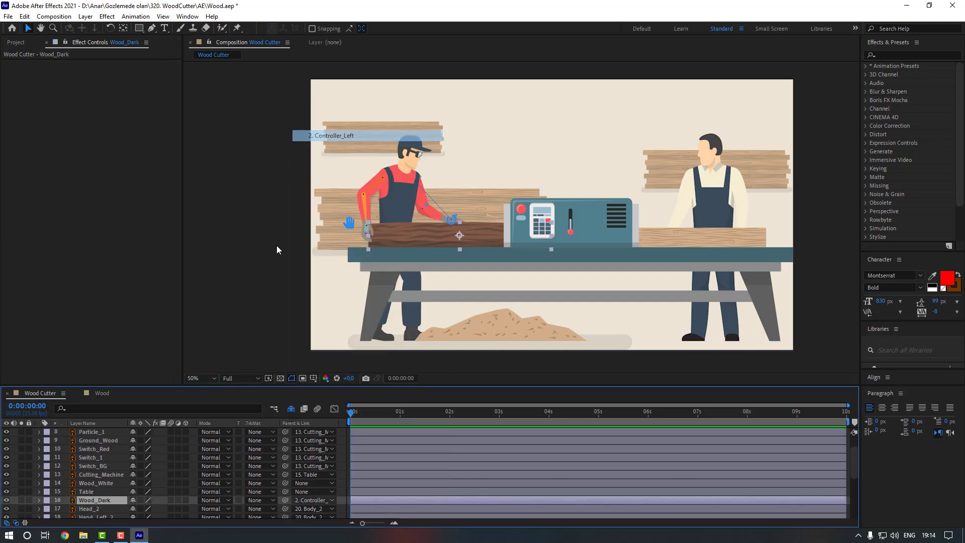
{"action": "mouse_move", "coordinate": [349, 222]}
{"action": "left_mouse_down"}
{"action": "mouse_move", "coordinate": [333, 223]}
{"action": "mouse_move", "coordinate": [358, 225]}
{"action": "mouse_move", "coordinate": [350, 222]}
{"action": "left_mouse_up"}
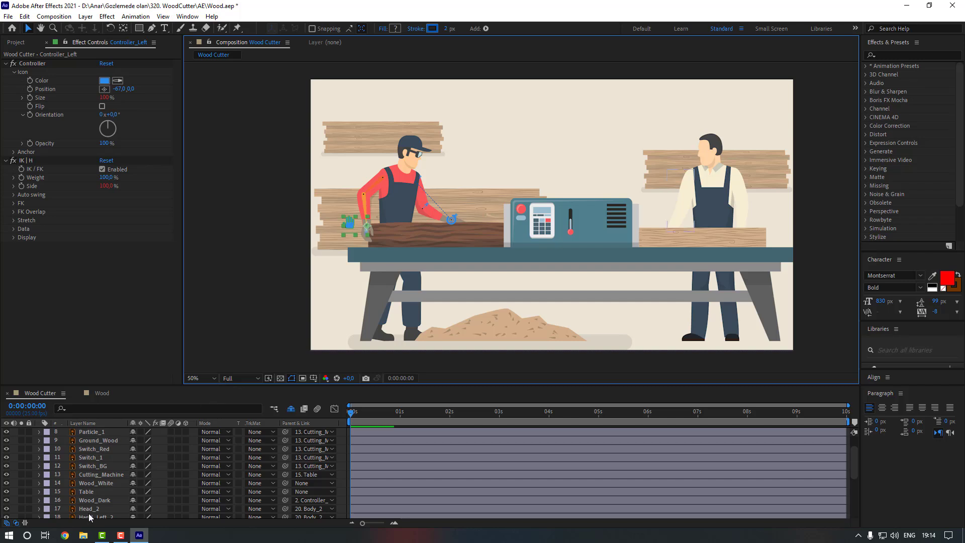
- Add a Position keyframe to Controller_Left at 0:00:00:00 and set its X position to 173
{"action": "scroll", "coordinate": [90, 518], "scroll_direction": "up", "scroll_amount": 2}
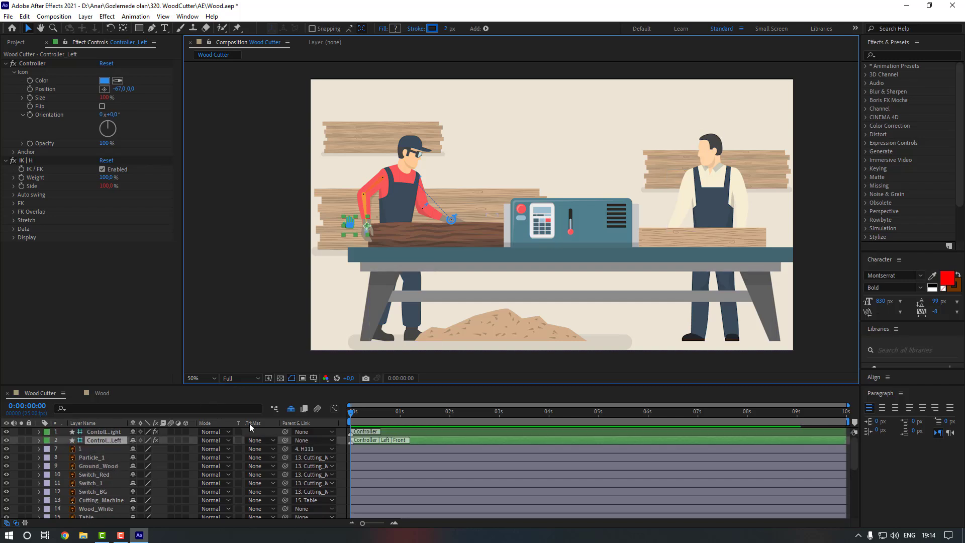
{"action": "left_click", "coordinate": [106, 443]}
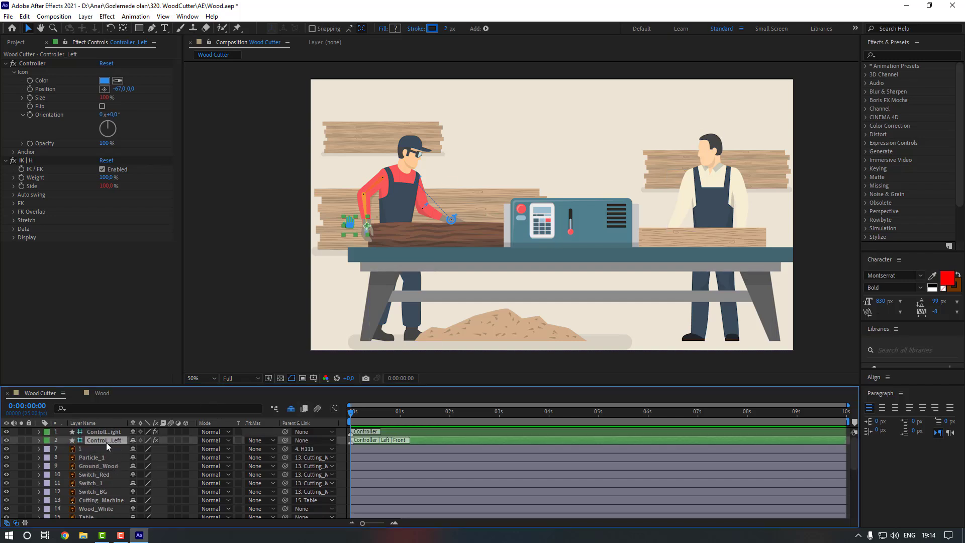
{"action": "key", "text": "p"}
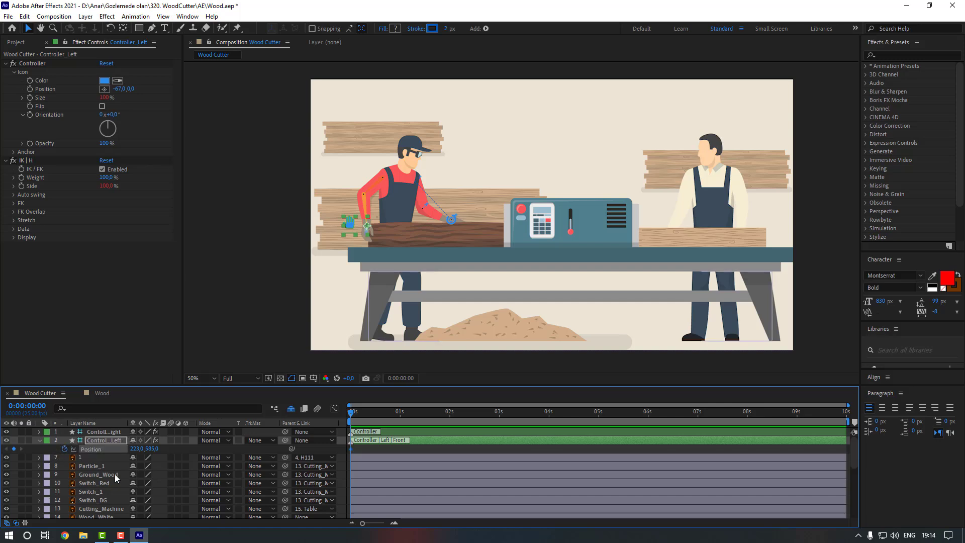
{"action": "scroll", "coordinate": [427, 252], "scroll_direction": "up", "scroll_amount": 1}
{"action": "left_click_drag", "start_coordinate": [415, 254], "coordinate": [504, 263]}
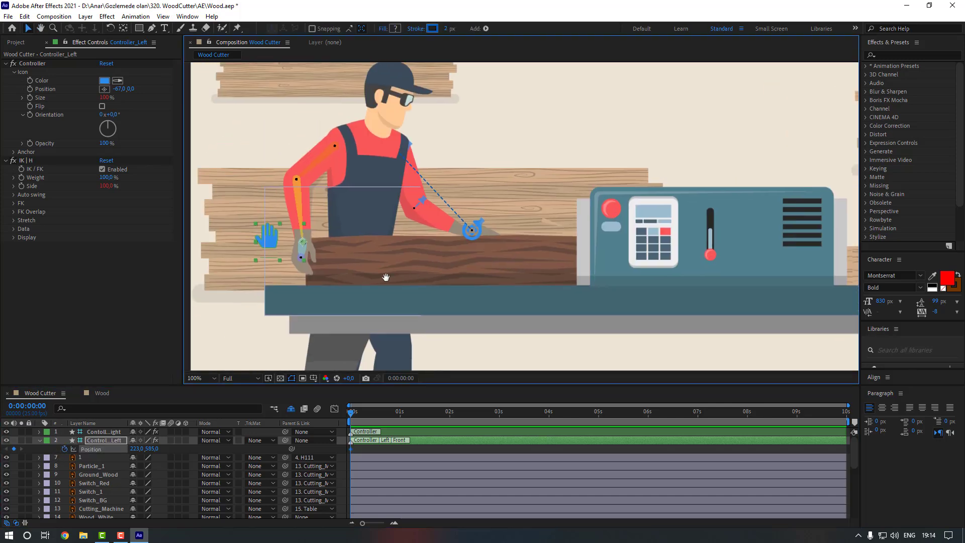
{"action": "left_click_drag", "start_coordinate": [385, 275], "coordinate": [451, 289]}
{"action": "left_click_drag", "start_coordinate": [136, 448], "coordinate": [109, 450]}
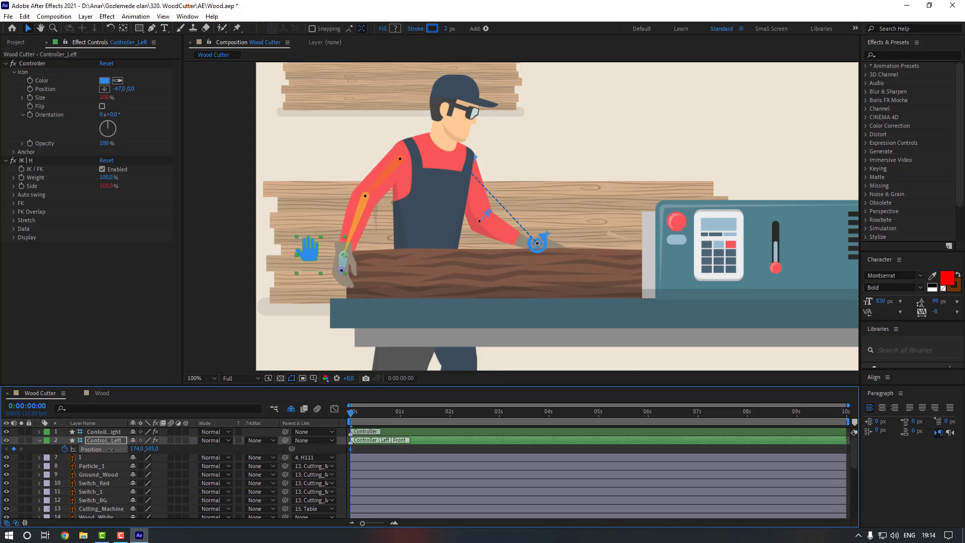
- Remove the Wood_Dark layer's parent by setting it to None
{"action": "scroll", "coordinate": [101, 498], "scroll_direction": "down", "scroll_amount": 2}
{"action": "left_click", "coordinate": [100, 509]}
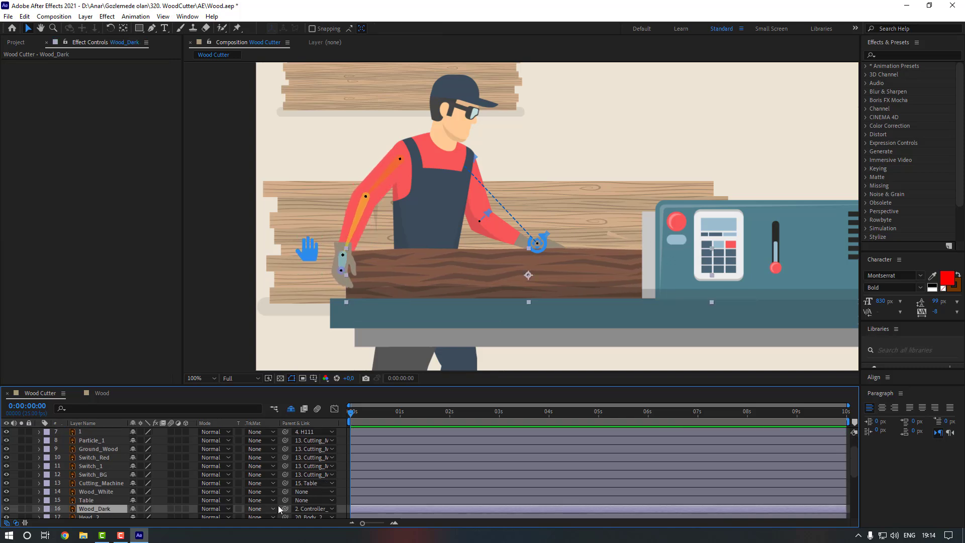
{"action": "left_click", "coordinate": [315, 509]}
{"action": "left_click", "coordinate": [316, 119]}
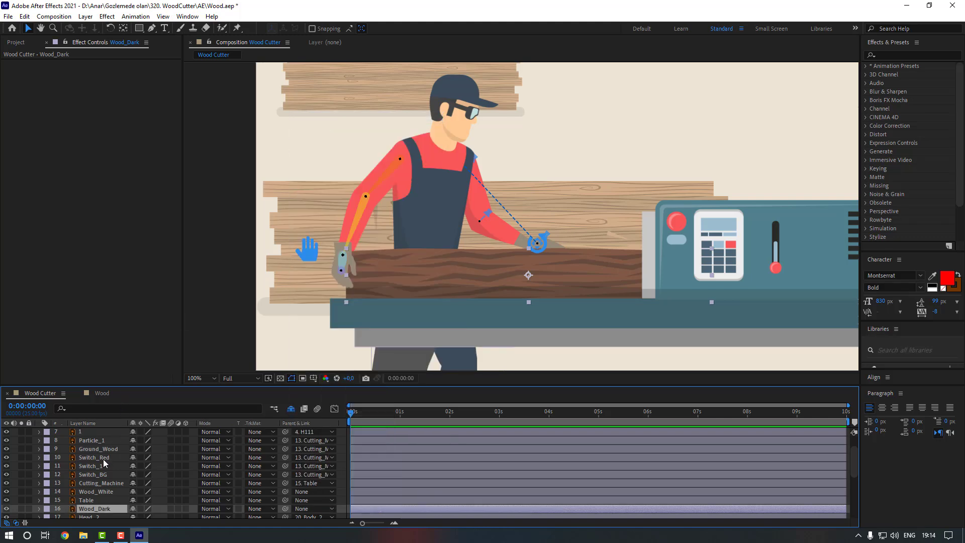
- Add a Rotation keyframe to Controller_Left at the start, set it to 10°, and set its X position to 169
{"action": "scroll", "coordinate": [111, 455], "scroll_direction": "up", "scroll_amount": 2}
{"action": "left_click", "coordinate": [105, 442]}
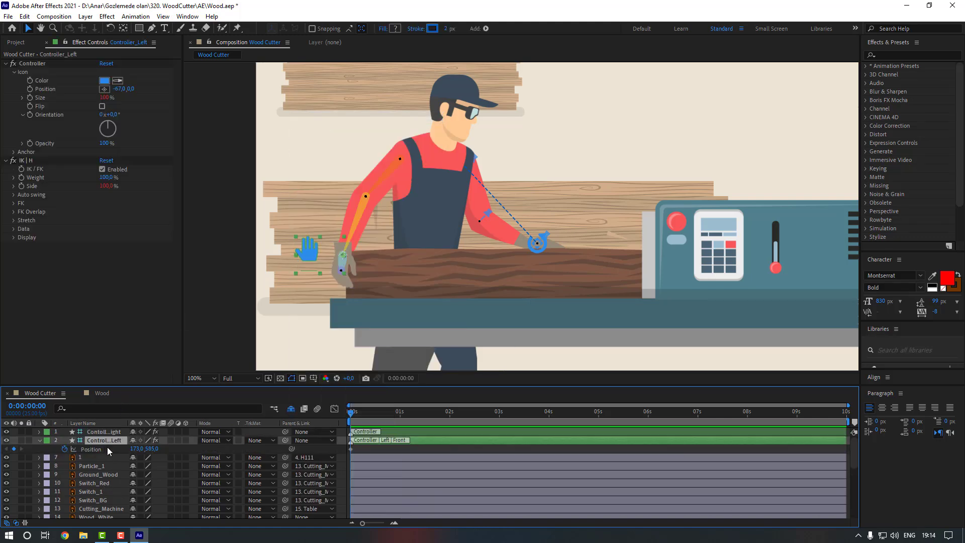
{"action": "key", "text": "shift+r"}
{"action": "left_click", "coordinate": [93, 457]}
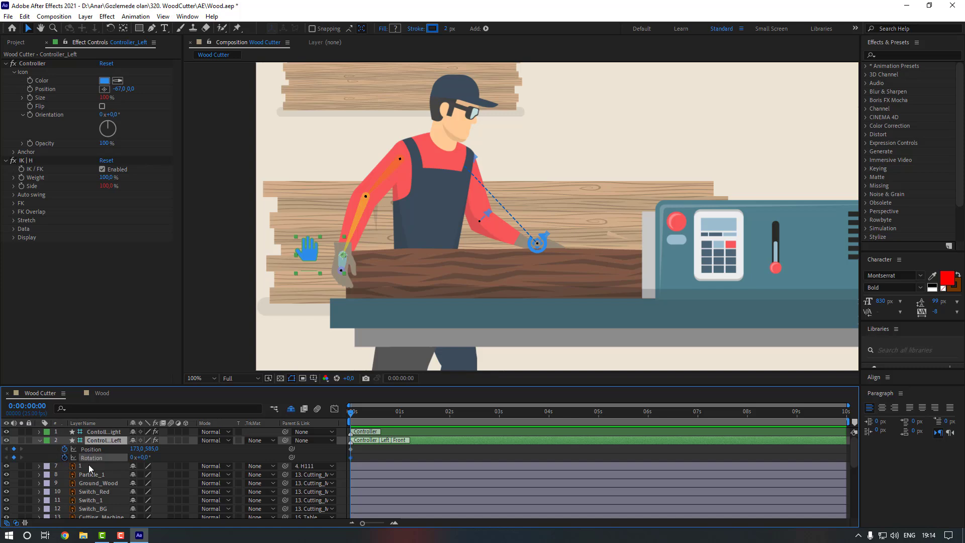
{"action": "mouse_move", "coordinate": [145, 459]}
{"action": "left_mouse_down"}
{"action": "mouse_move", "coordinate": [153, 458]}
{"action": "mouse_move", "coordinate": [140, 449]}
{"action": "left_mouse_up"}
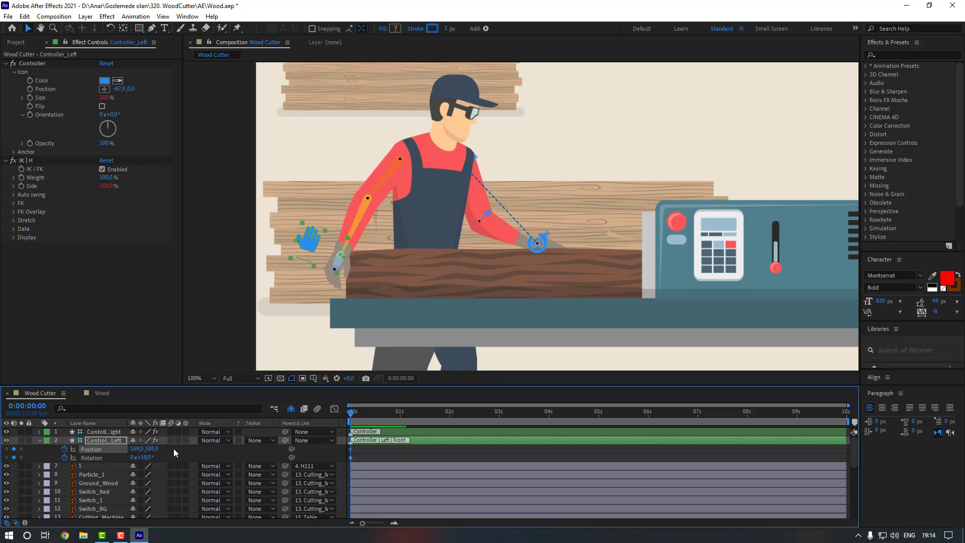
- At 0:00:00:20, set Controller_Left's X position to 193 and Rotation to about 5°, and apply Easy Ease to its keyframes
{"action": "key", "text": "space"}
{"action": "left_click", "coordinate": [131, 452]}
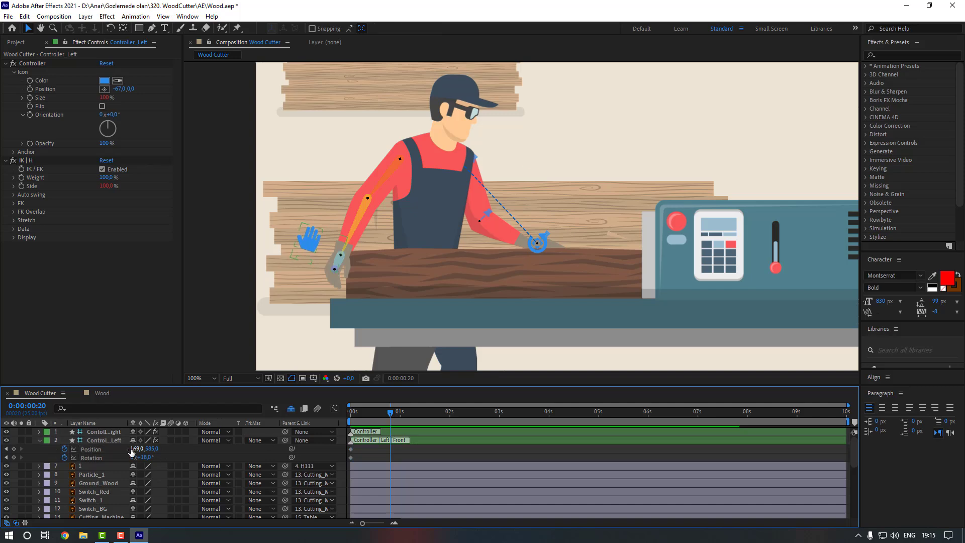
{"action": "mouse_move", "coordinate": [132, 450]}
{"action": "left_mouse_down"}
{"action": "mouse_move", "coordinate": [150, 449]}
{"action": "mouse_move", "coordinate": [138, 457]}
{"action": "left_mouse_up"}
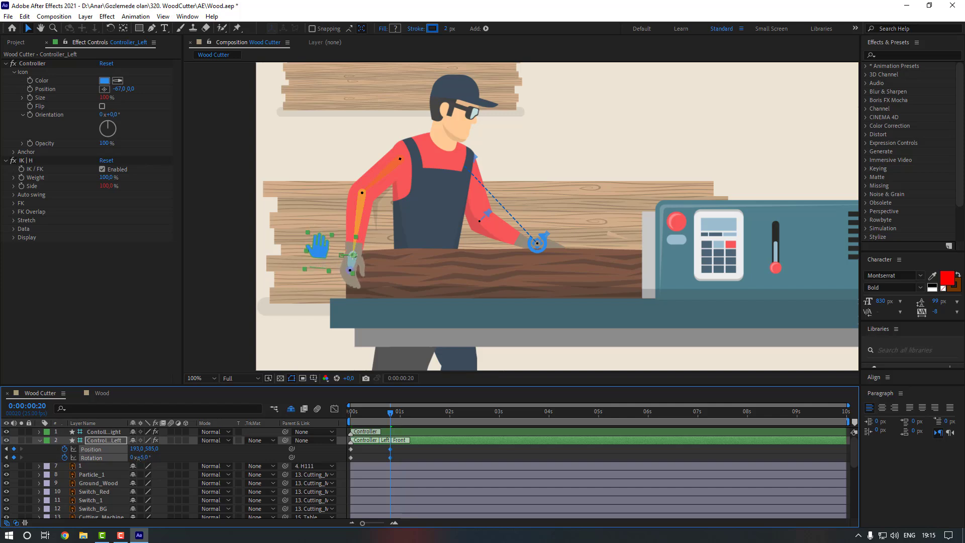
{"action": "right_click", "coordinate": [390, 448]}
{"action": "left_click", "coordinate": [542, 374]}
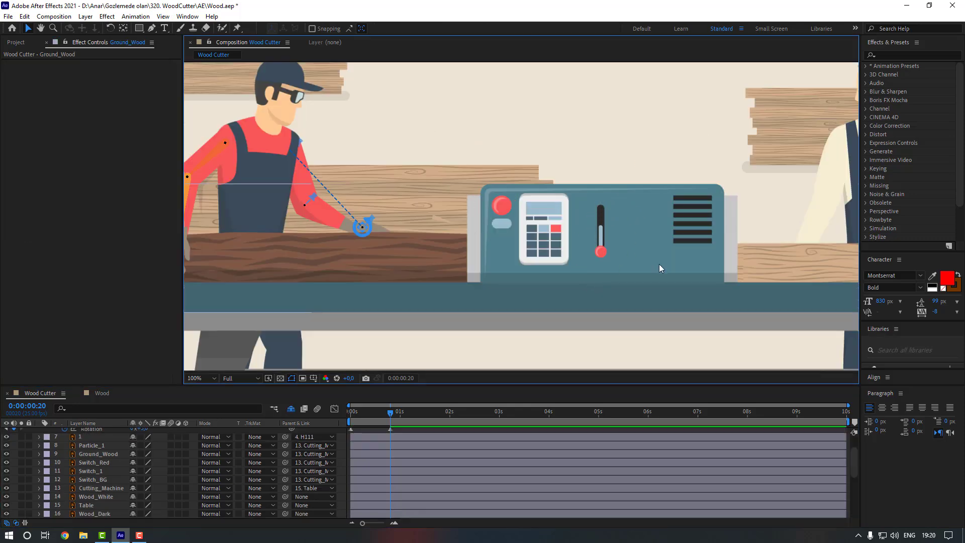
- Isolate the Switch_1 layer, move its anchor point to the upper end of the bar, and show all layers again
{"action": "left_click", "coordinate": [86, 471]}
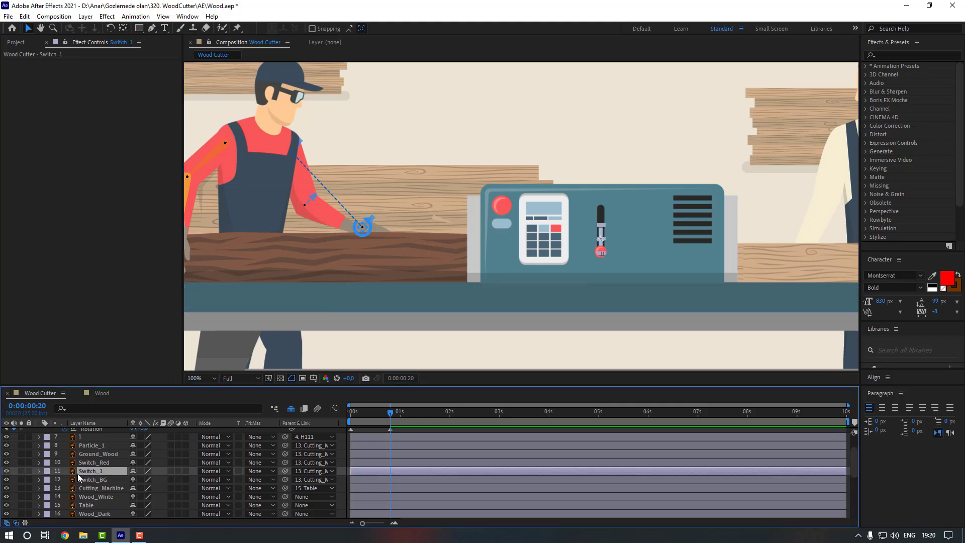
{"action": "left_click", "coordinate": [22, 471]}
{"action": "scroll", "coordinate": [474, 276], "scroll_direction": "up", "scroll_amount": 2}
{"action": "scroll", "coordinate": [476, 274], "scroll_direction": "right", "scroll_amount": 3}
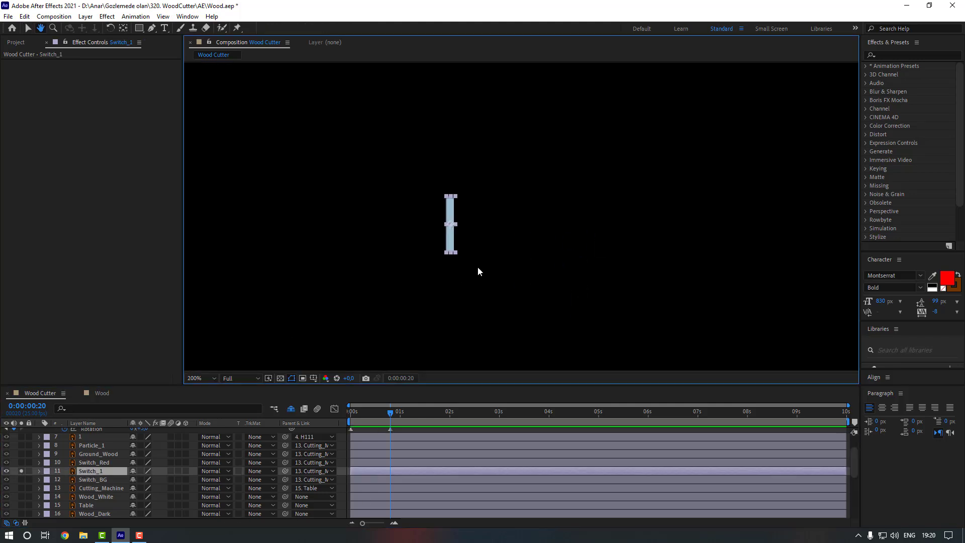
{"action": "key", "text": "period"}
{"action": "left_click_drag", "start_coordinate": [375, 247], "coordinate": [381, 250]}
{"action": "key", "text": "y"}
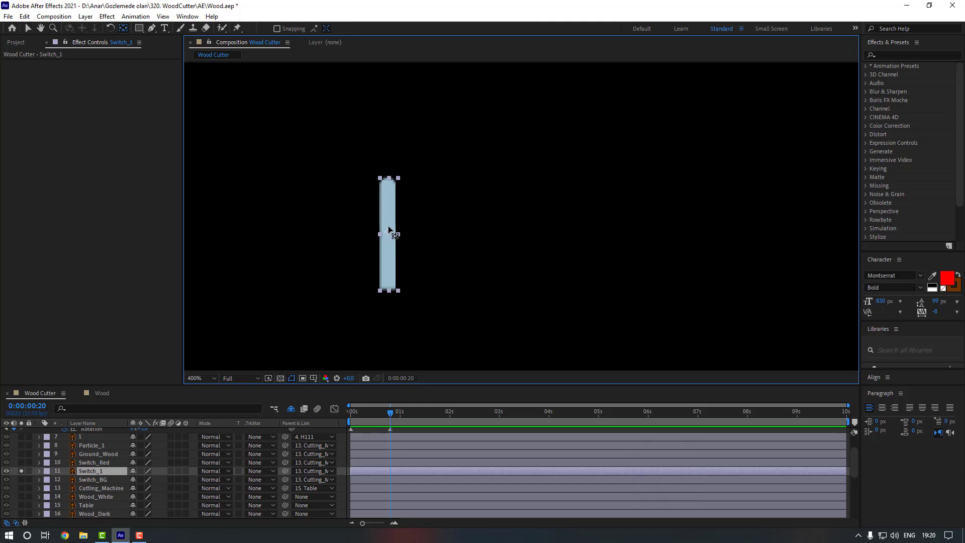
{"action": "left_click_drag", "start_coordinate": [389, 235], "coordinate": [389, 186]}
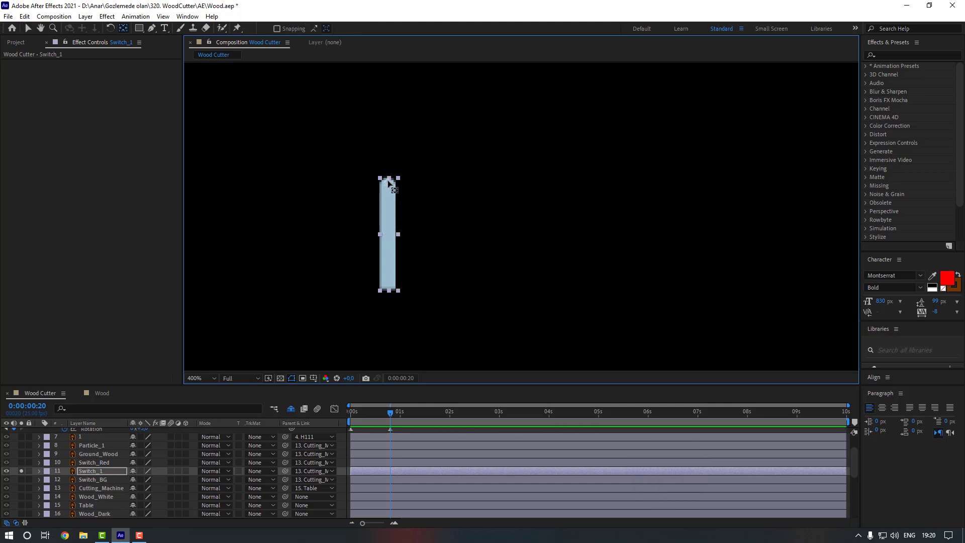
{"action": "left_click", "coordinate": [22, 471]}
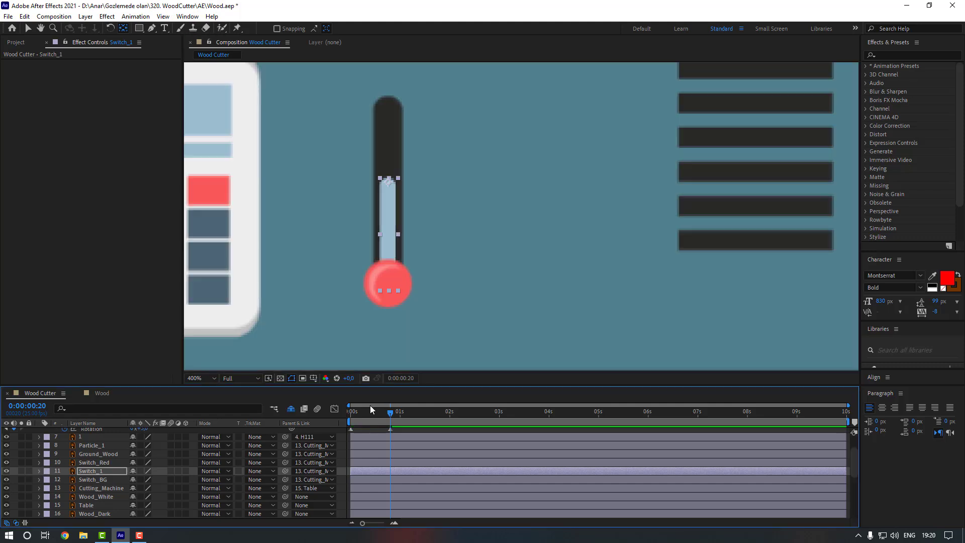
- Add a Scale keyframe to Switch_1 at the start and set its vertical scale to -100% at 0:00:00:10
{"action": "scroll", "coordinate": [393, 284], "scroll_direction": "down", "scroll_amount": 4}
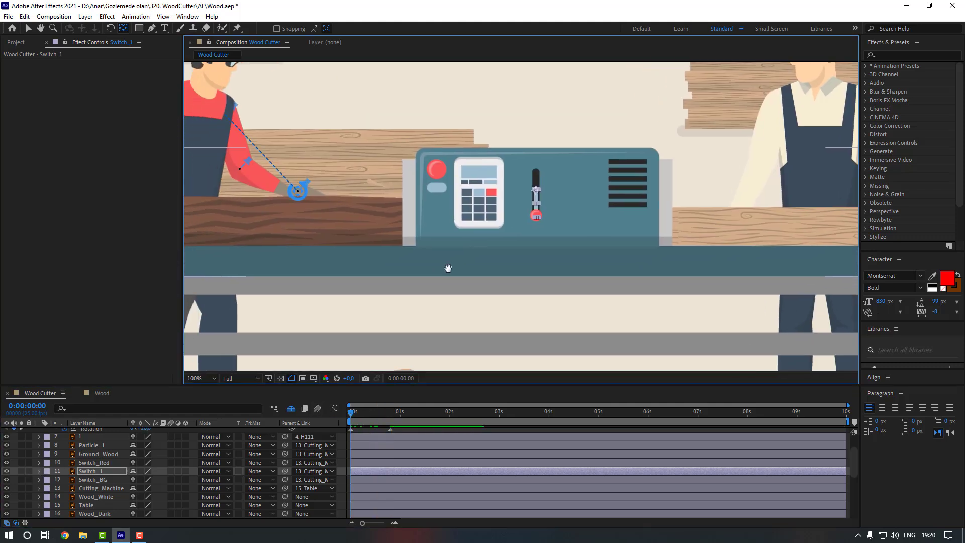
{"action": "key", "text": "s"}
{"action": "left_click", "coordinate": [65, 480]}
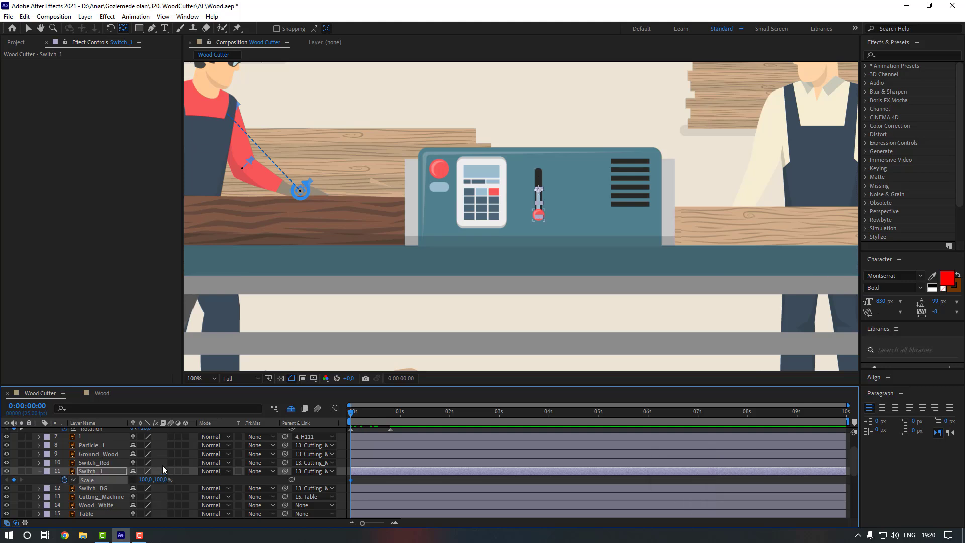
{"action": "key", "text": "shift+Page_Down"}
{"action": "left_click", "coordinate": [160, 481]}
{"action": "key", "text": "Return"}
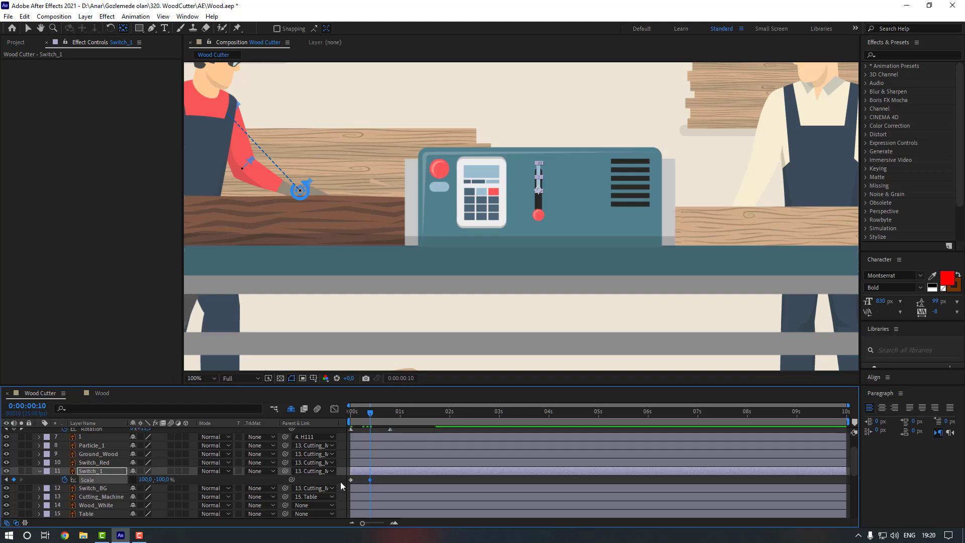
- Add a Position keyframe to Switch_Red at the start and set its Y position to 34.7 at 0:00:00:10
{"action": "left_click", "coordinate": [96, 463]}
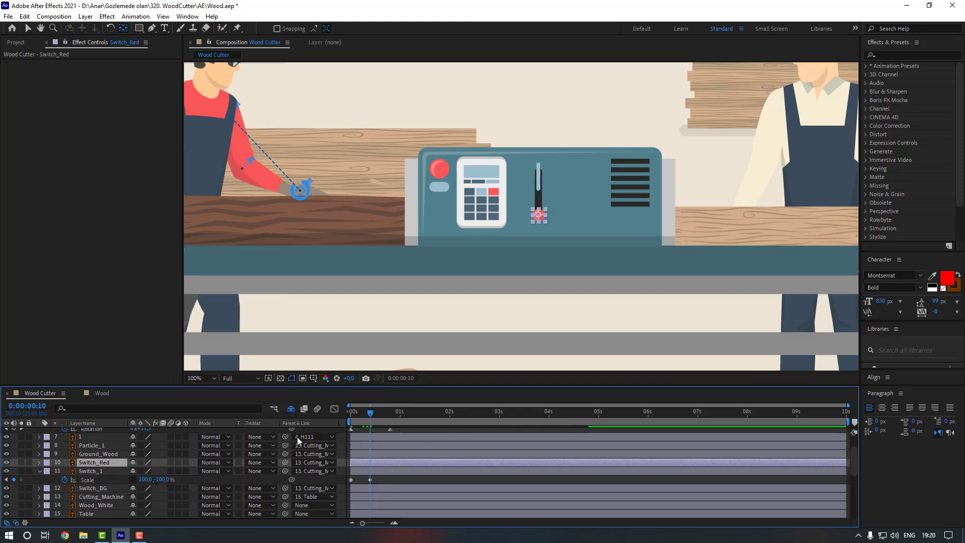
{"action": "left_click_drag", "start_coordinate": [359, 412], "coordinate": [306, 411]}
{"action": "key", "text": "p"}
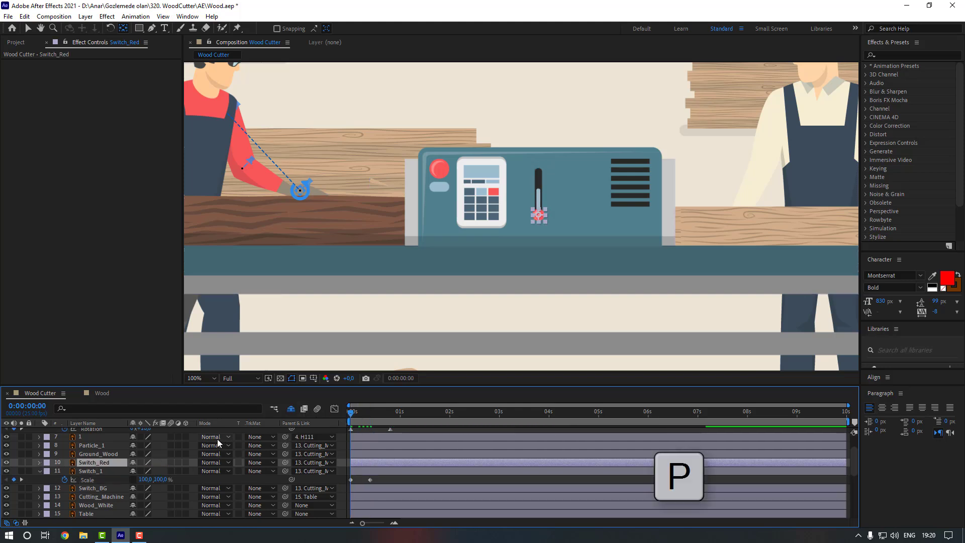
{"action": "left_click", "coordinate": [64, 471]}
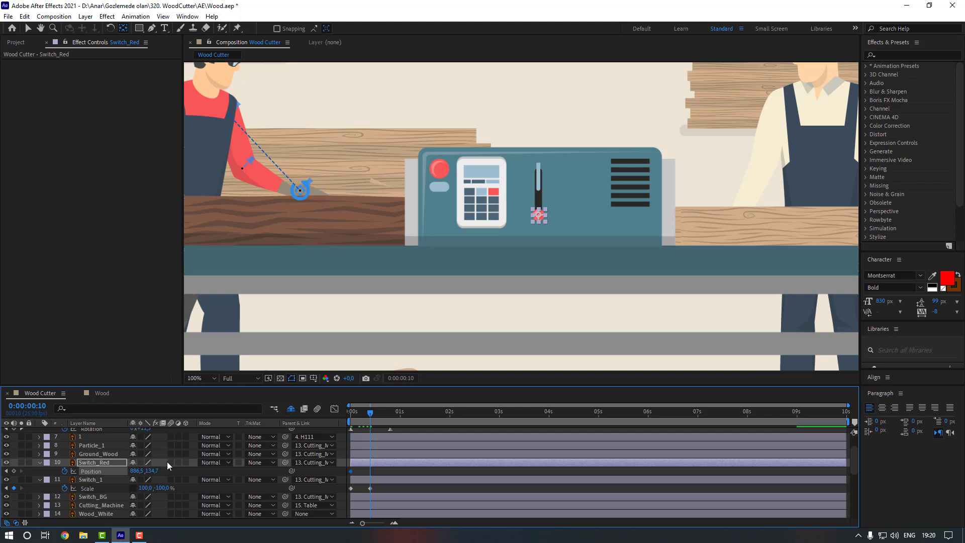
{"action": "scroll", "coordinate": [561, 182], "scroll_direction": "up", "scroll_amount": 1}
{"action": "left_click_drag", "start_coordinate": [562, 193], "coordinate": [512, 242]}
{"action": "key", "text": "v"}
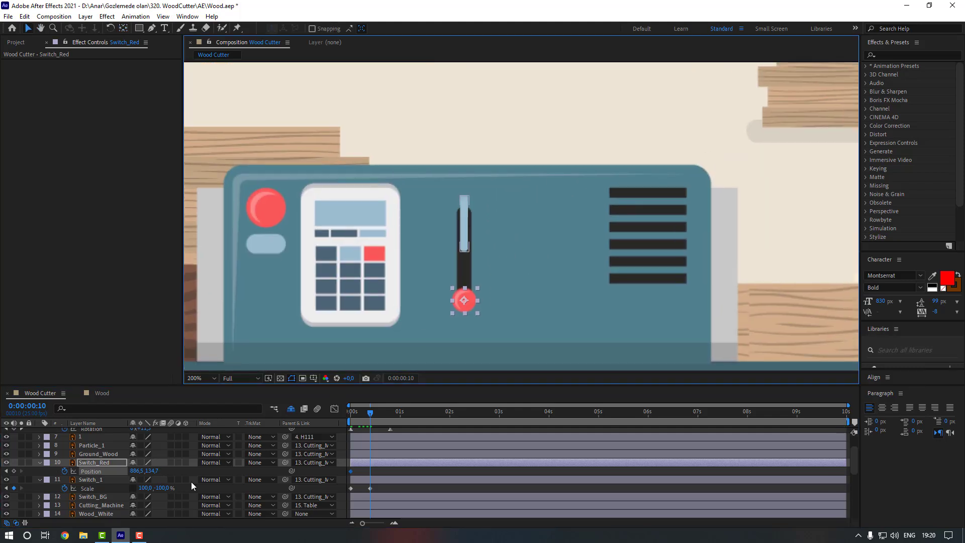
{"action": "left_click_drag", "start_coordinate": [151, 471], "coordinate": [101, 469]}
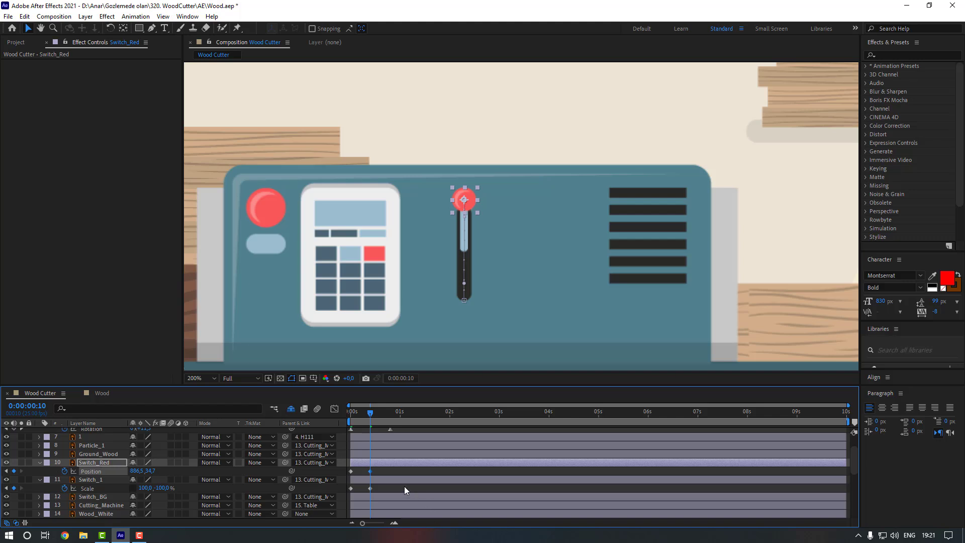
- Apply Easy Ease to the Switch_Red Position and Switch_1 Scale keyframes and preview the switch animation from the start
{"action": "left_click_drag", "start_coordinate": [389, 472], "coordinate": [346, 490]}
{"action": "right_click", "coordinate": [370, 488]}
{"action": "mouse_move", "coordinate": [461, 465]}
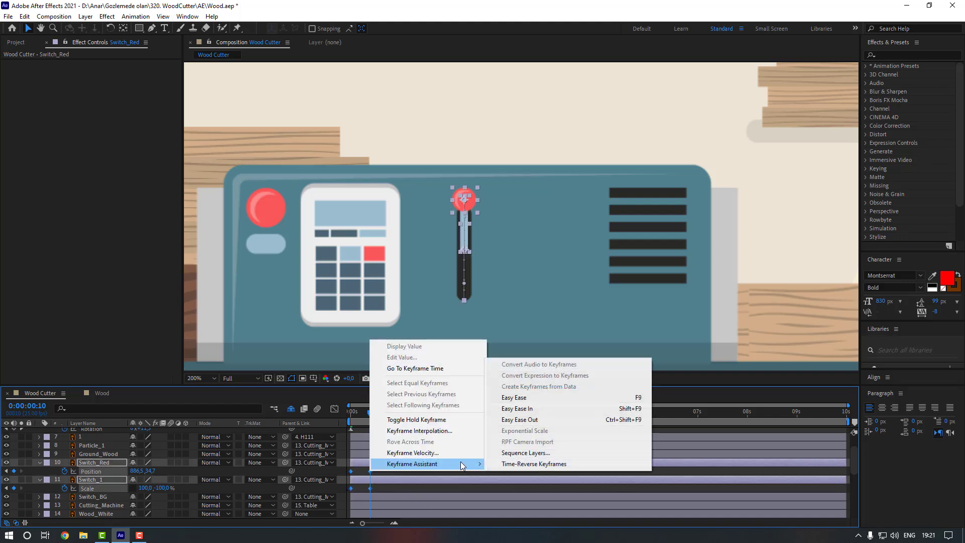
{"action": "left_click", "coordinate": [518, 398]}
{"action": "key", "text": "comma"}
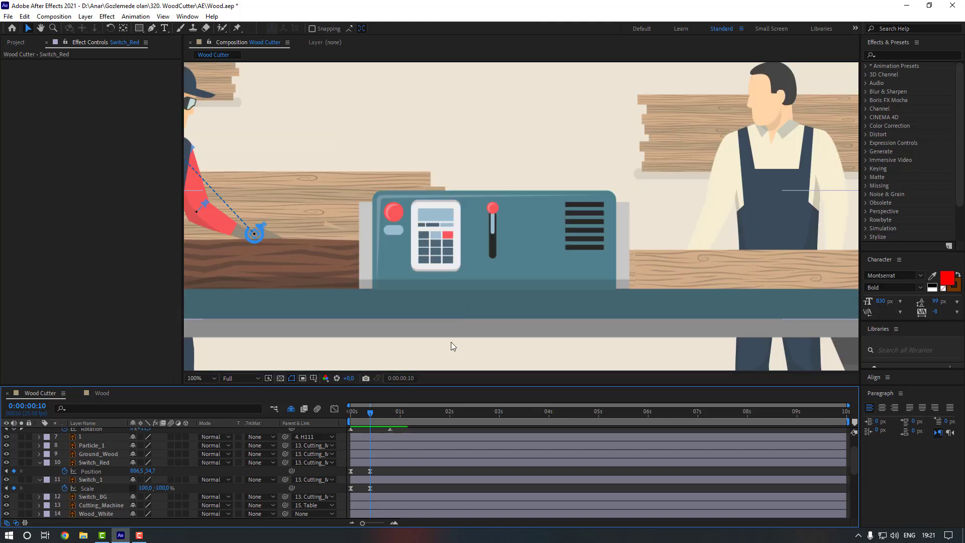
{"action": "left_click", "coordinate": [347, 412]}
{"action": "key", "text": "comma"}
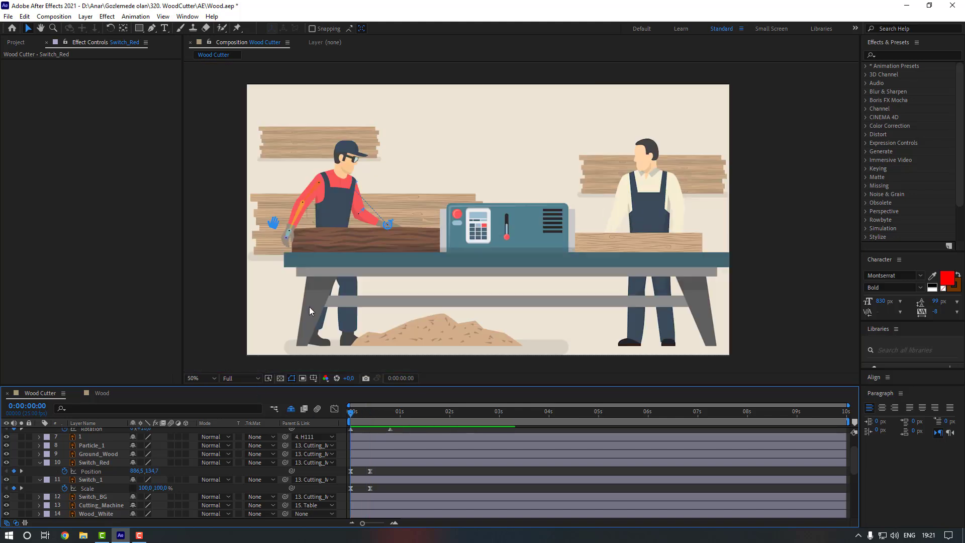
{"action": "key", "text": "period"}
{"action": "key", "text": "space"}
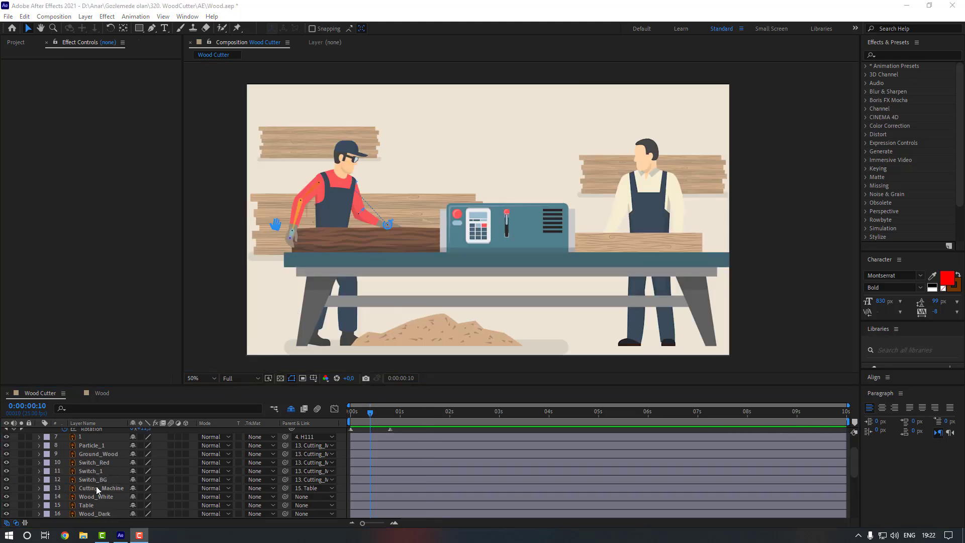
- Add a Position keyframe to Wood_Dark at 0:00:00:13 and set its X position to 664.1 at 0:00:06:00
{"action": "scroll", "coordinate": [111, 497], "scroll_direction": "down", "scroll_amount": 1}
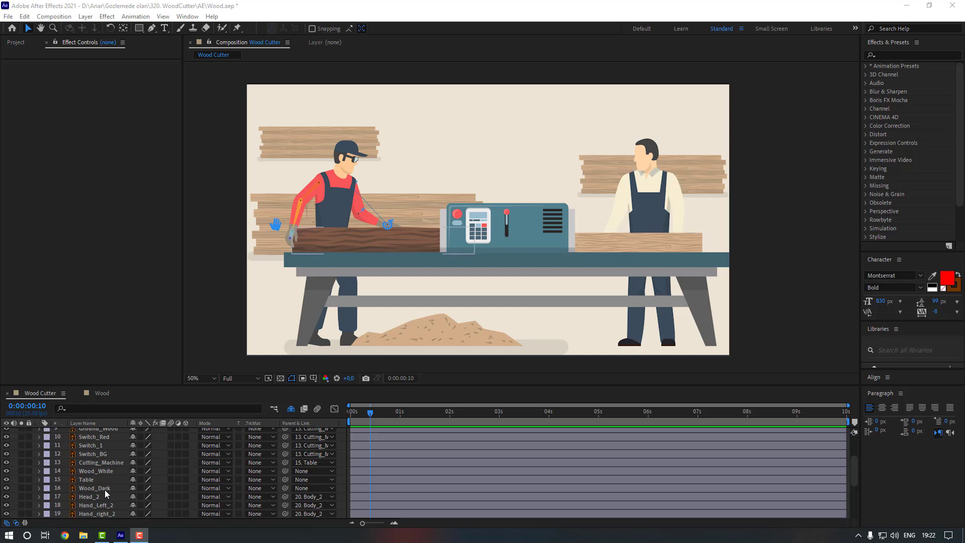
{"action": "left_click", "coordinate": [104, 488]}
{"action": "mouse_move", "coordinate": [373, 418]}
{"action": "left_mouse_down"}
{"action": "mouse_move", "coordinate": [344, 420]}
{"action": "mouse_move", "coordinate": [382, 433]}
{"action": "mouse_move", "coordinate": [370, 414]}
{"action": "mouse_move", "coordinate": [356, 414]}
{"action": "mouse_move", "coordinate": [376, 417]}
{"action": "left_mouse_up"}
{"action": "key", "text": "space"}
{"action": "scroll", "coordinate": [382, 433], "scroll_direction": "up", "scroll_amount": 1}
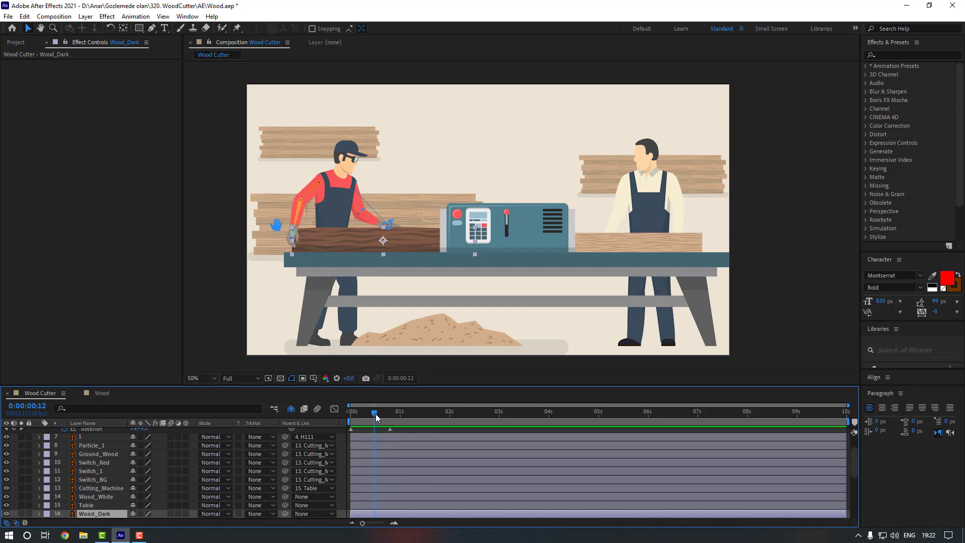
{"action": "key", "text": "p"}
{"action": "scroll", "coordinate": [354, 475], "scroll_direction": "down", "scroll_amount": 1}
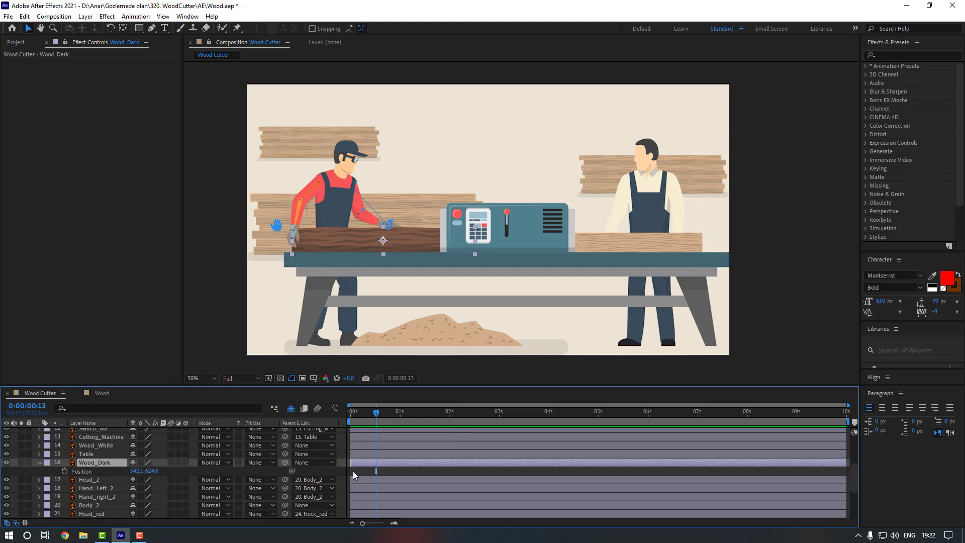
{"action": "left_click", "coordinate": [64, 471]}
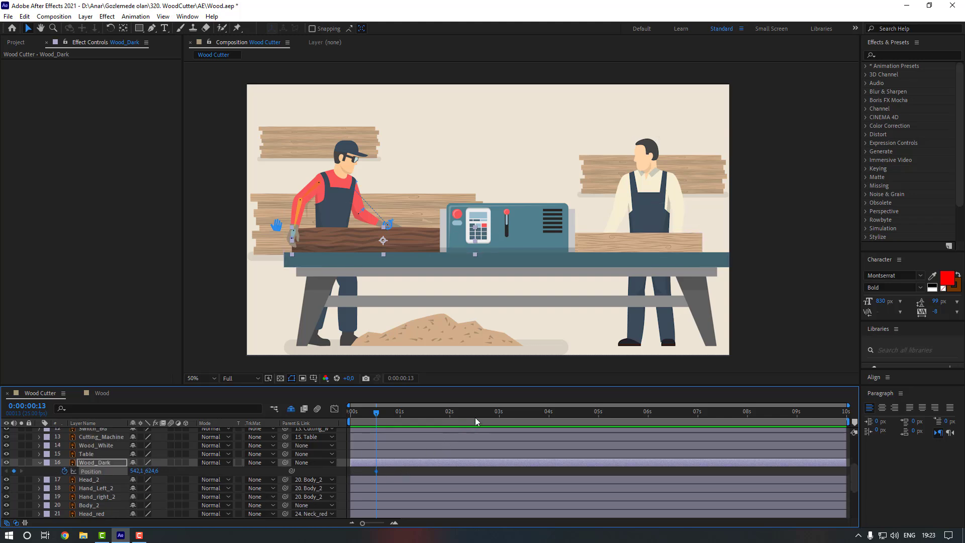
{"action": "left_click", "coordinate": [521, 413]}
{"action": "left_click_drag", "start_coordinate": [140, 471], "coordinate": [186, 469]}
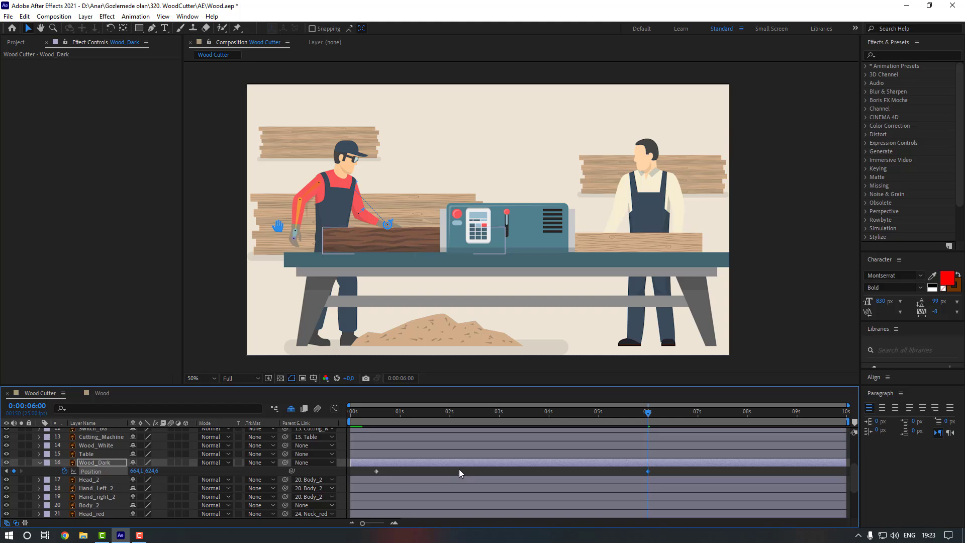
- Apply Easy Ease to both Wood_Dark Position keyframes and preview the animation from the start
{"action": "left_click", "coordinate": [459, 469]}
{"action": "left_click", "coordinate": [648, 471]}
{"action": "left_click", "coordinate": [376, 471]}
{"action": "right_click", "coordinate": [378, 471]}
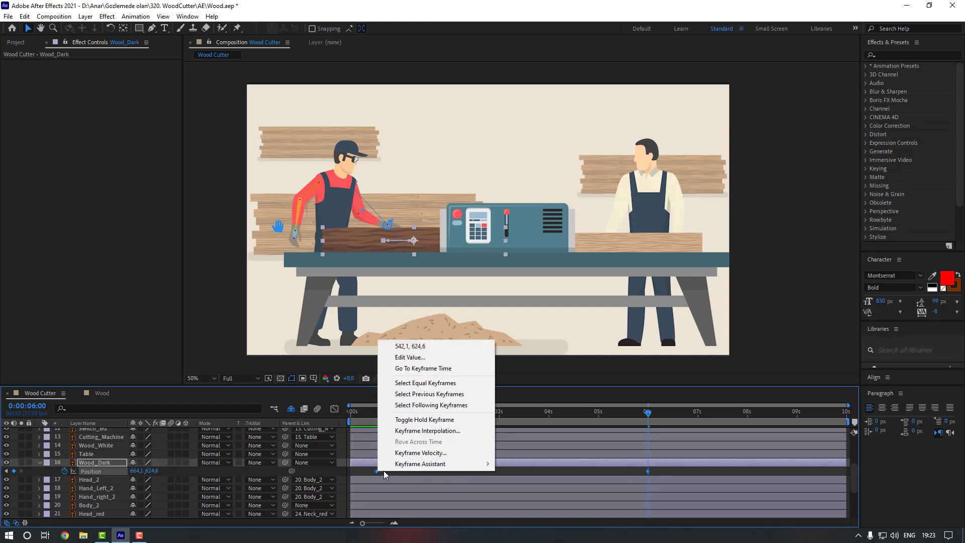
{"action": "mouse_move", "coordinate": [388, 463]}
{"action": "left_click", "coordinate": [522, 398]}
{"action": "left_click", "coordinate": [416, 471]}
{"action": "key", "text": "Home"}
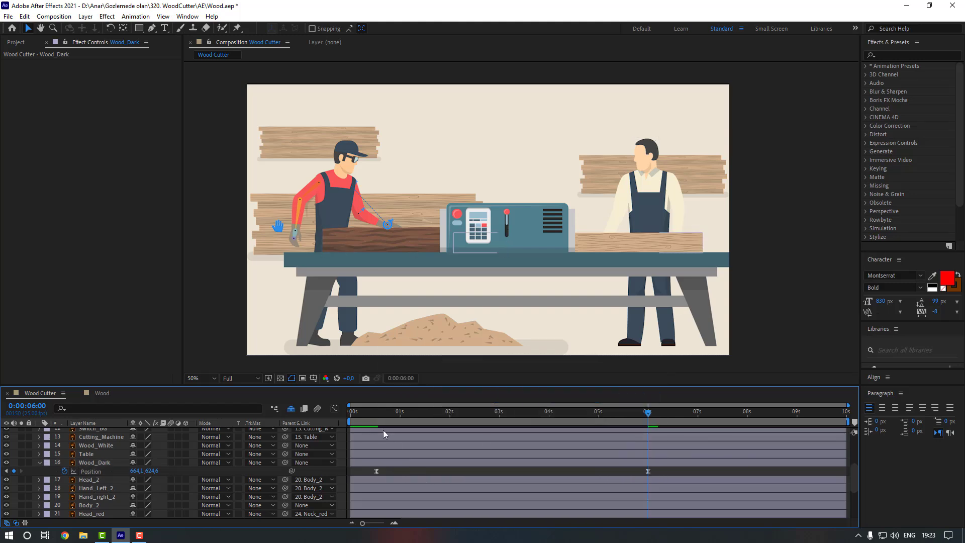
{"action": "key", "text": "space"}
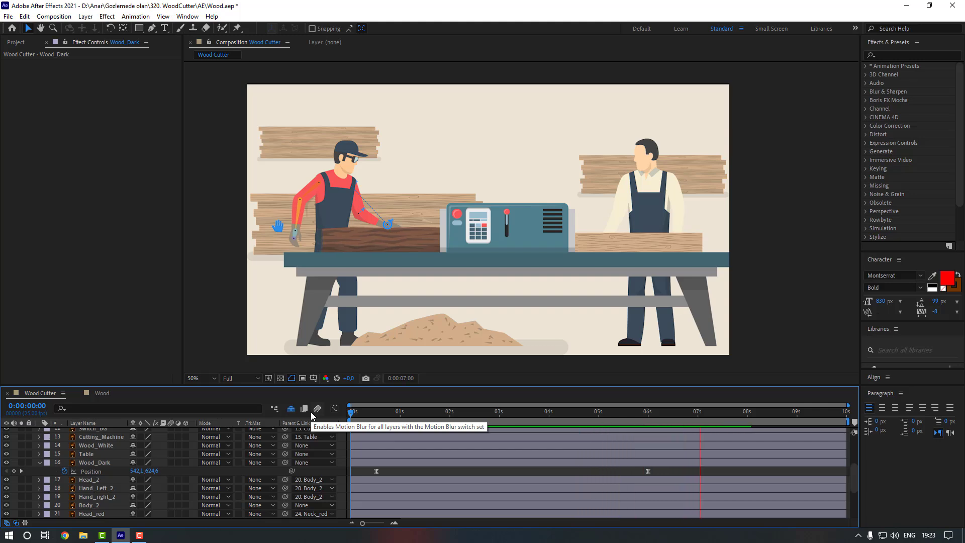
- Move Controller_Left's second Position and Rotation keyframes to 0:00:00:13
{"action": "left_click_drag", "start_coordinate": [418, 413], "coordinate": [377, 414]}
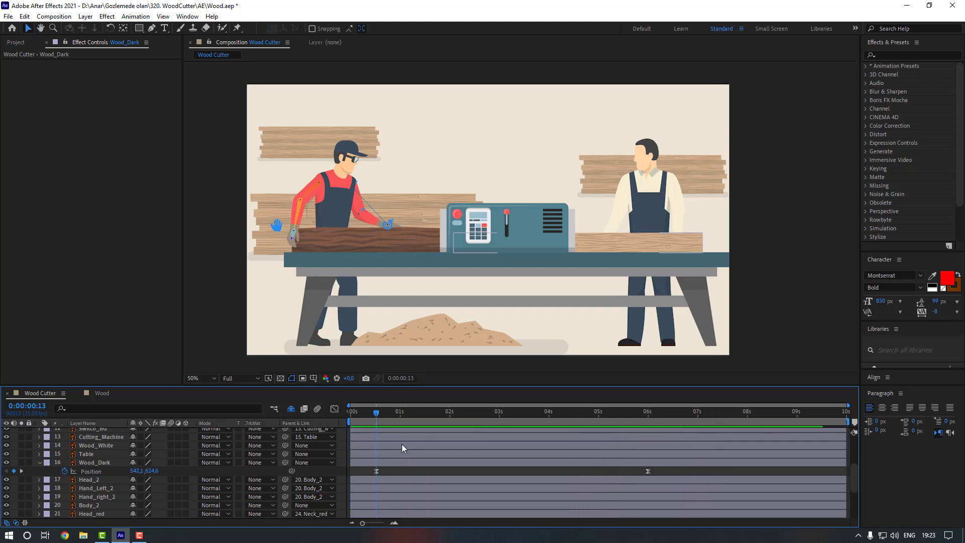
{"action": "scroll", "coordinate": [404, 463], "scroll_direction": "up", "scroll_amount": 5}
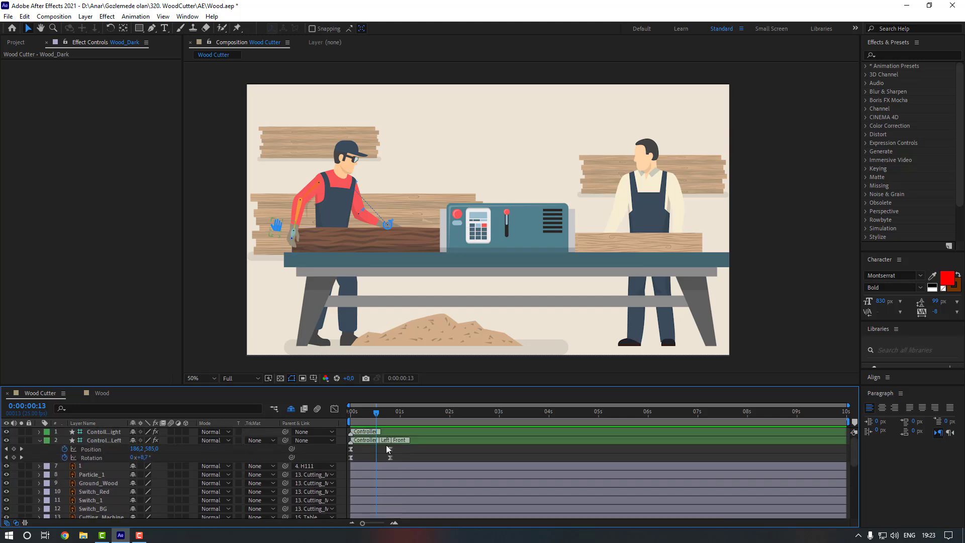
{"action": "left_click_drag", "start_coordinate": [404, 446], "coordinate": [377, 454]}
- At 0:00:06:00, move Controller_Left along with the log to position 302, 593 and set its Rotation to about -36°
{"action": "scroll", "coordinate": [594, 453], "scroll_direction": "down", "scroll_amount": 3}
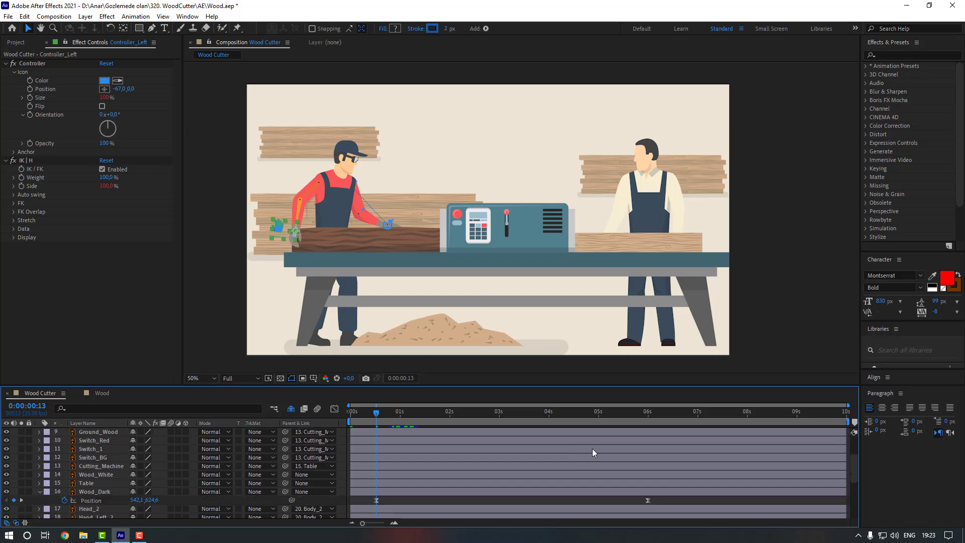
{"action": "left_click", "coordinate": [647, 415]}
{"action": "scroll", "coordinate": [381, 430], "scroll_direction": "up", "scroll_amount": 3}
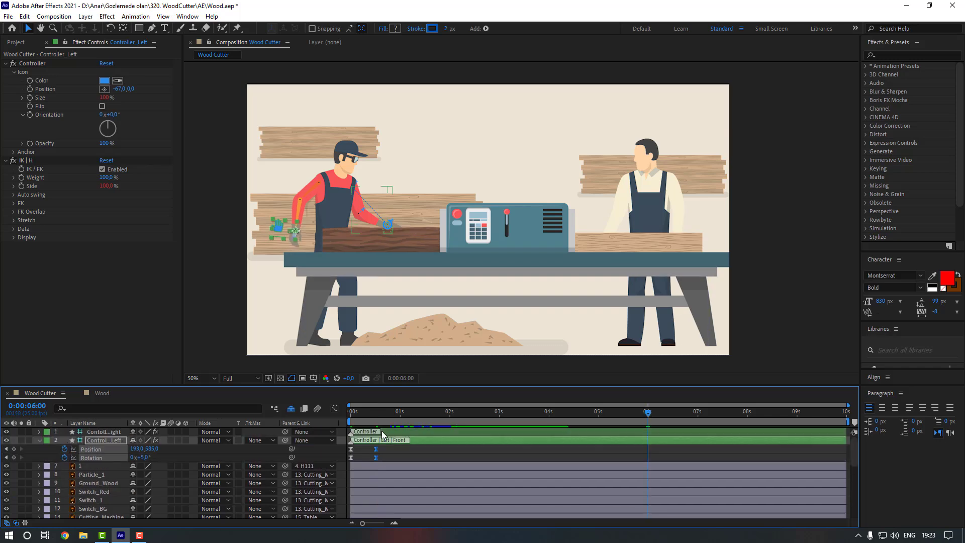
{"action": "scroll", "coordinate": [251, 264], "scroll_direction": "up", "scroll_amount": 1}
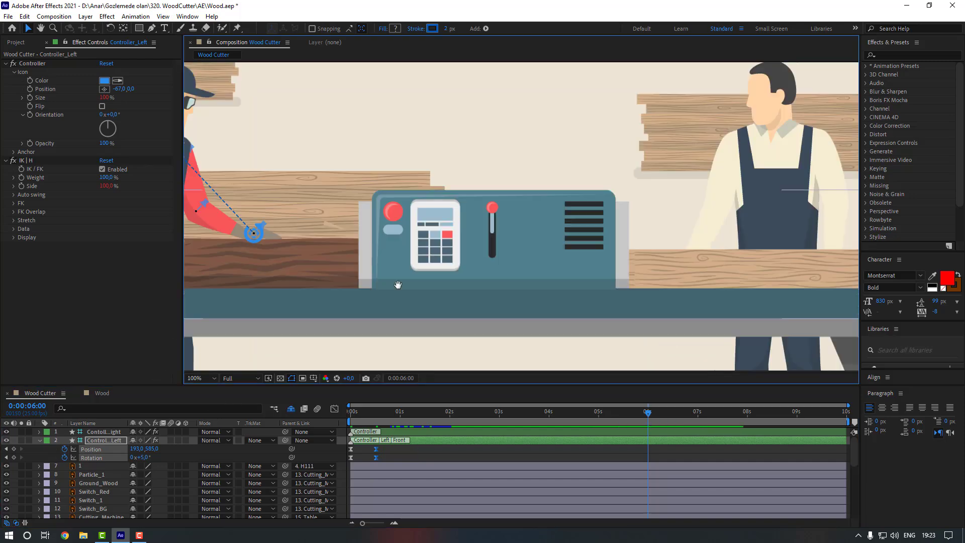
{"action": "left_click_drag", "start_coordinate": [396, 284], "coordinate": [690, 294]}
{"action": "left_click_drag", "start_coordinate": [338, 243], "coordinate": [385, 250]}
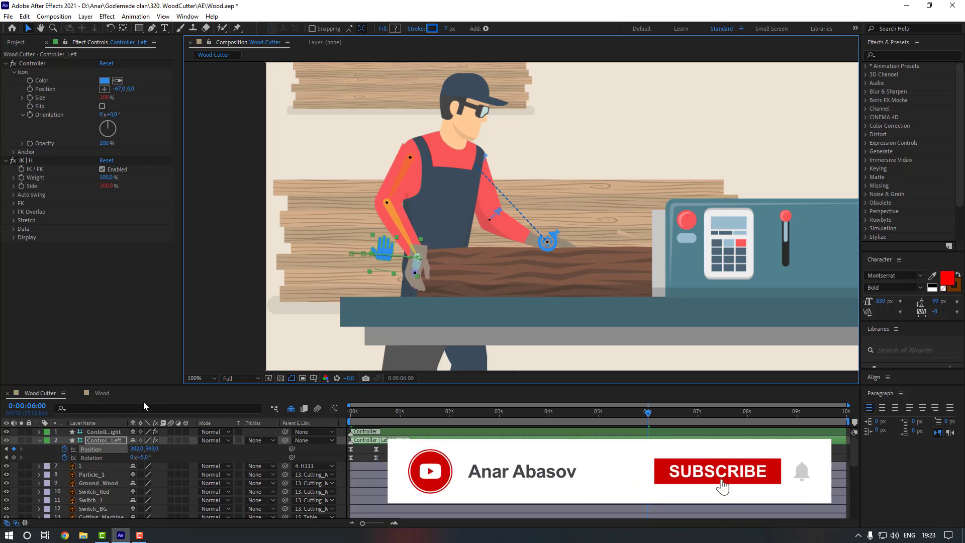
{"action": "left_click_drag", "start_coordinate": [141, 458], "coordinate": [122, 457]}
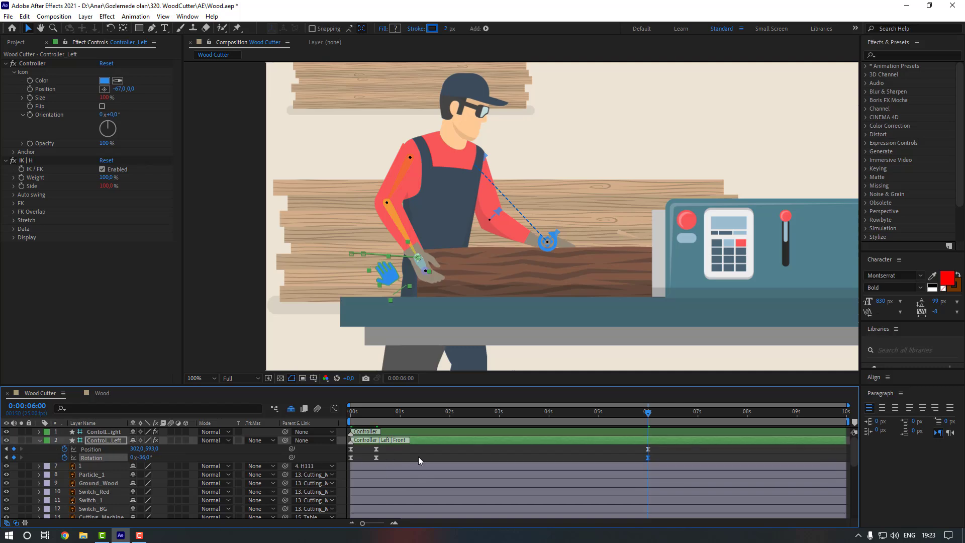
- Preview the left hand pushing the dark log into the machine from the start of the composition
{"action": "left_click_drag", "start_coordinate": [367, 415], "coordinate": [327, 410]}
{"action": "key", "text": "comma"}
{"action": "key", "text": "comma"}
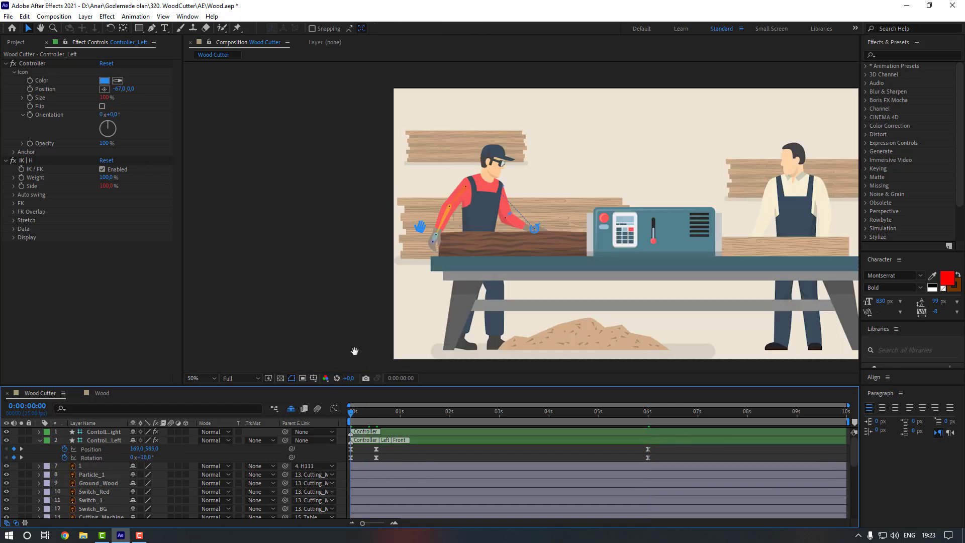
{"action": "key", "text": "space"}
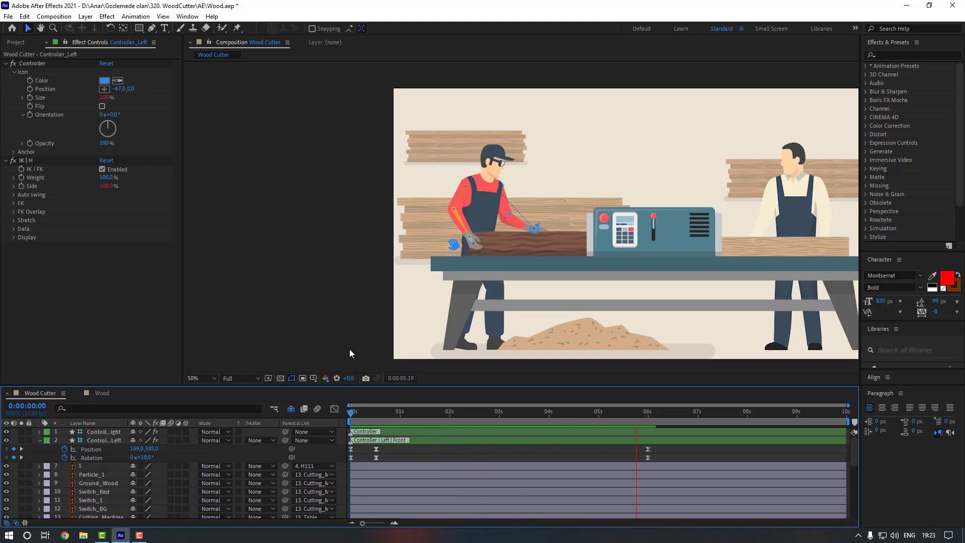
{"action": "key", "text": "space"}
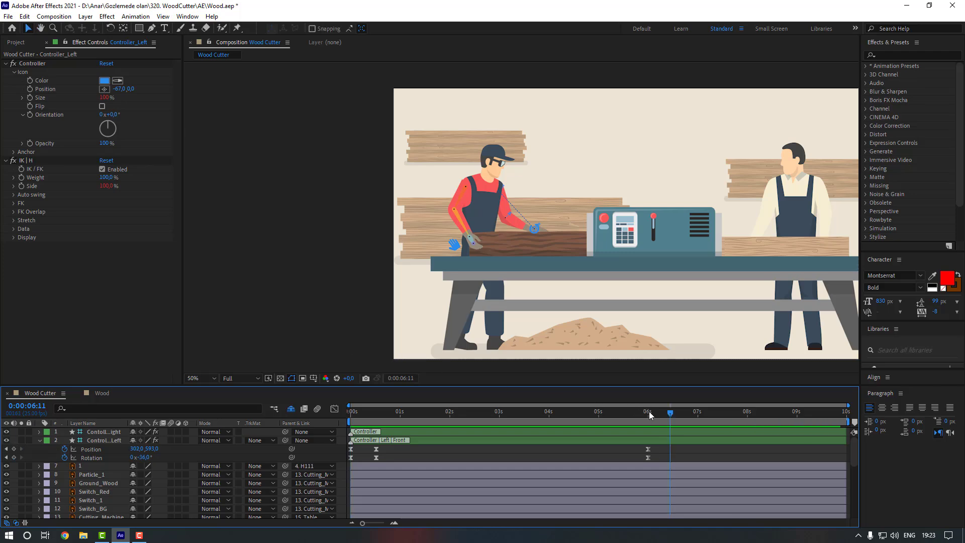
- At 0:00:06:00, nudge the red worker's upper arm layer 111 slightly right to align it with the shoulder
{"action": "left_click", "coordinate": [649, 414]}
{"action": "scroll", "coordinate": [524, 198], "scroll_direction": "up", "scroll_amount": 2}
{"action": "scroll", "coordinate": [360, 148], "scroll_direction": "up", "scroll_amount": 2}
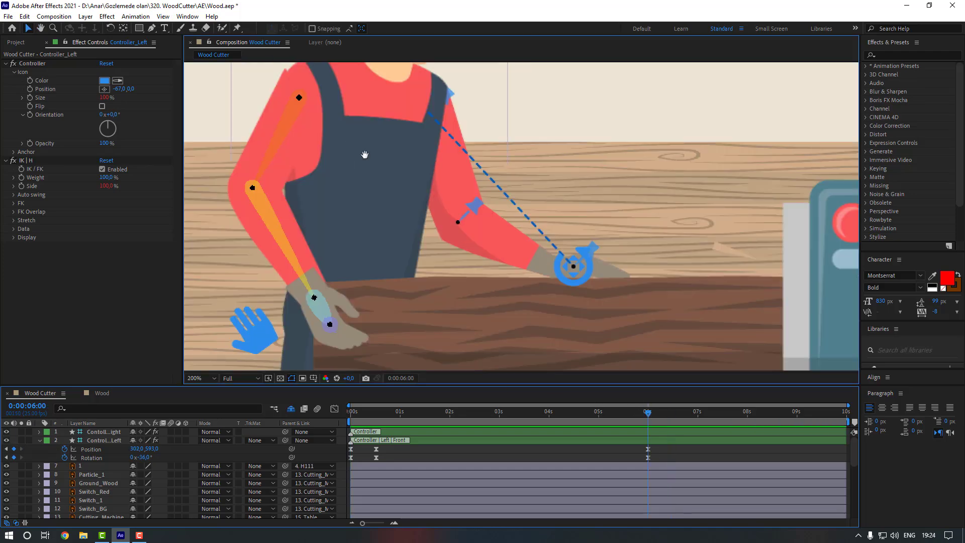
{"action": "left_click", "coordinate": [413, 174]}
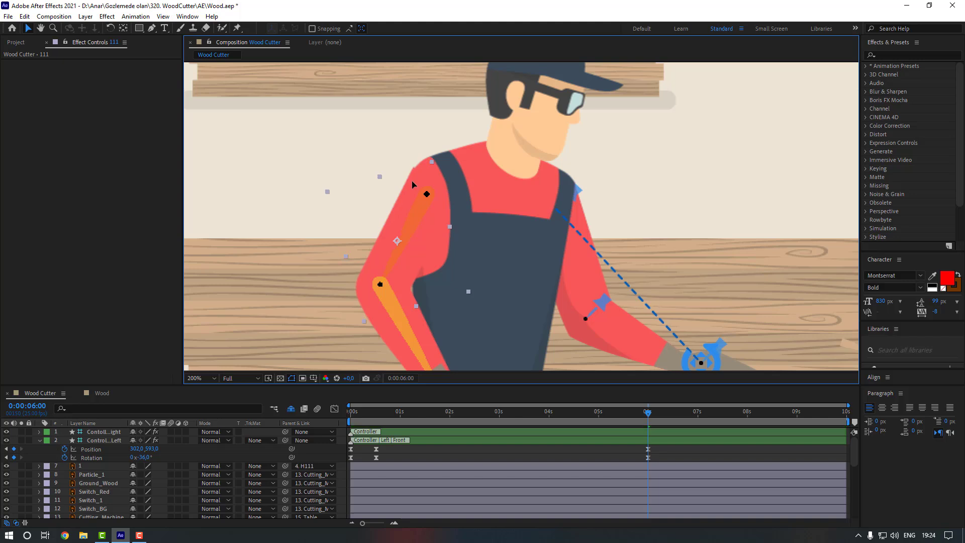
{"action": "left_click_drag", "start_coordinate": [410, 179], "coordinate": [413, 182]}
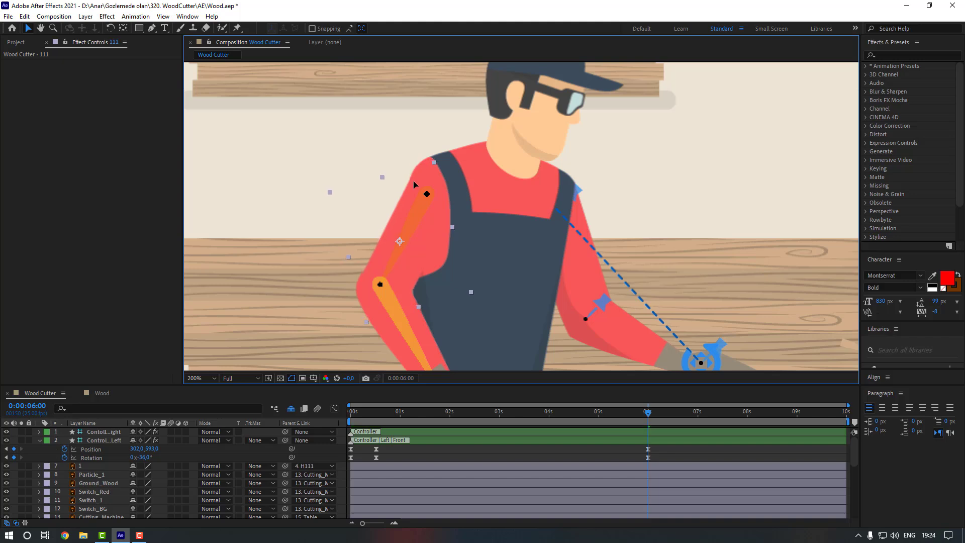
- Preview the adjusted arm's motion from the start of the composition
{"action": "left_click_drag", "start_coordinate": [434, 409], "coordinate": [348, 411]}
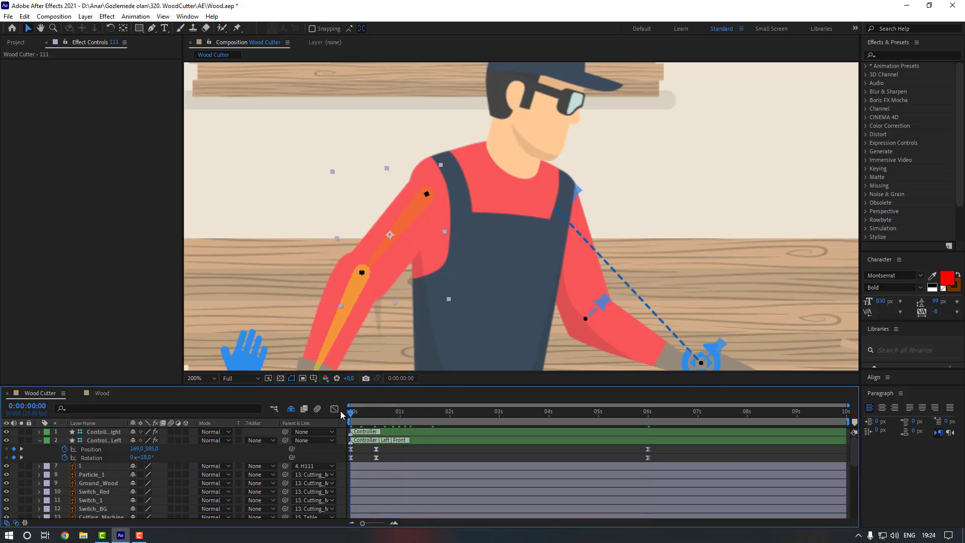
{"action": "scroll", "coordinate": [363, 283], "scroll_direction": "down", "scroll_amount": 2}
{"action": "key", "text": "space"}
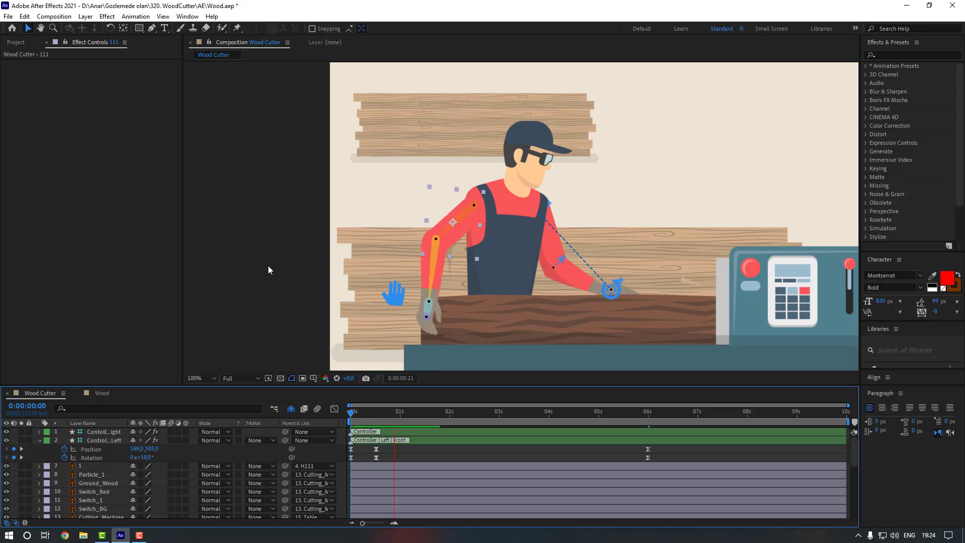
{"action": "key", "text": "space"}
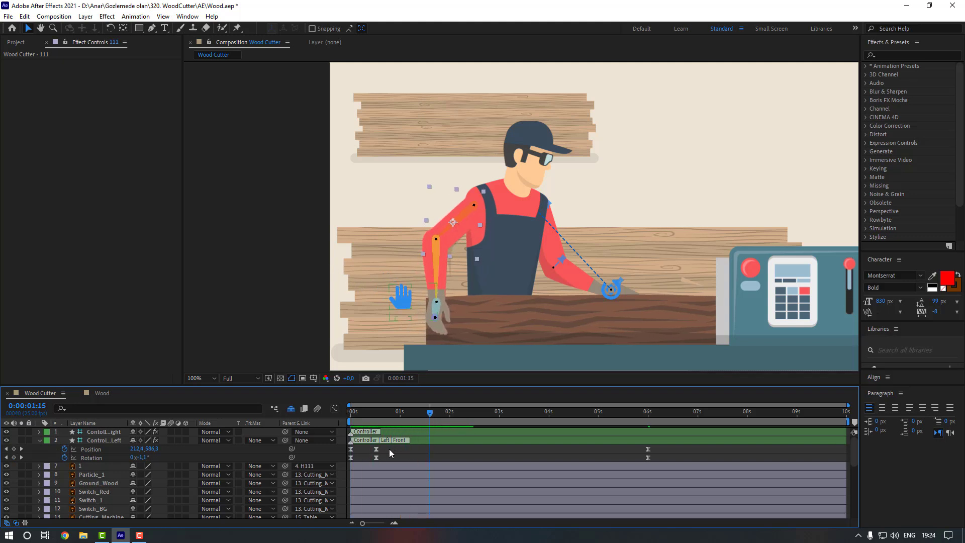
- Delete Controller_Left's Position and Rotation keyframes at about half a second, and preview the animation from the start
{"action": "left_click_drag", "start_coordinate": [387, 448], "coordinate": [372, 458]}
{"action": "key", "text": "Delete"}
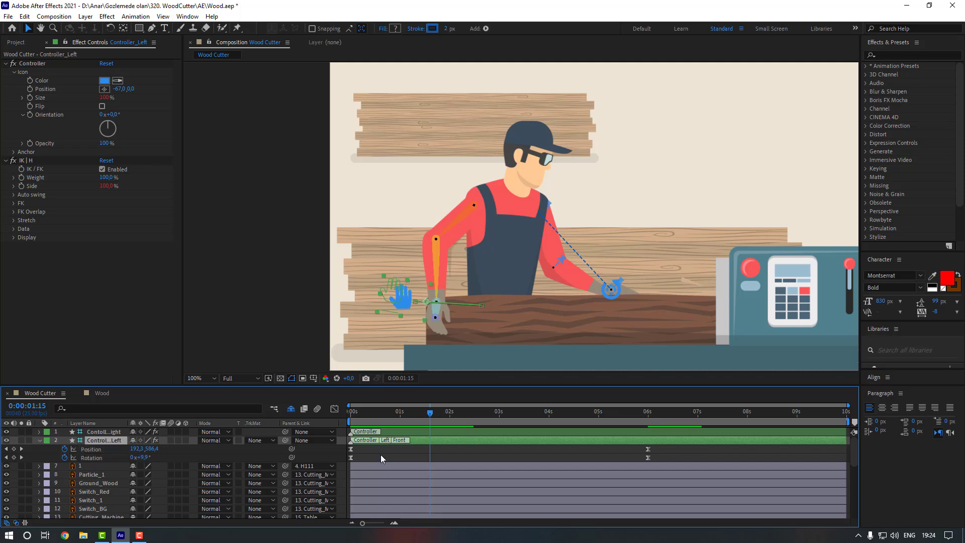
{"action": "key", "text": "Home"}
{"action": "key", "text": "space"}
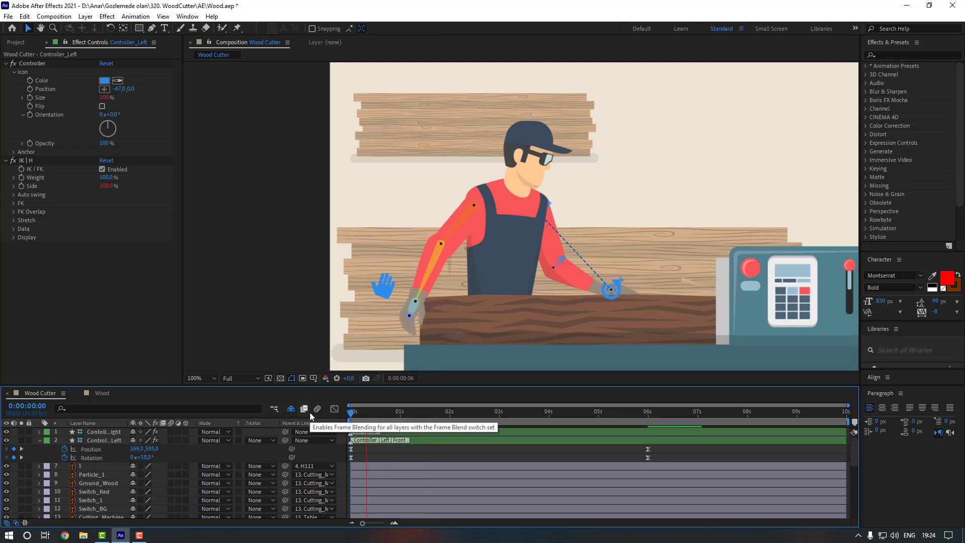
{"action": "scroll", "coordinate": [305, 326], "scroll_direction": "down", "scroll_amount": 2}
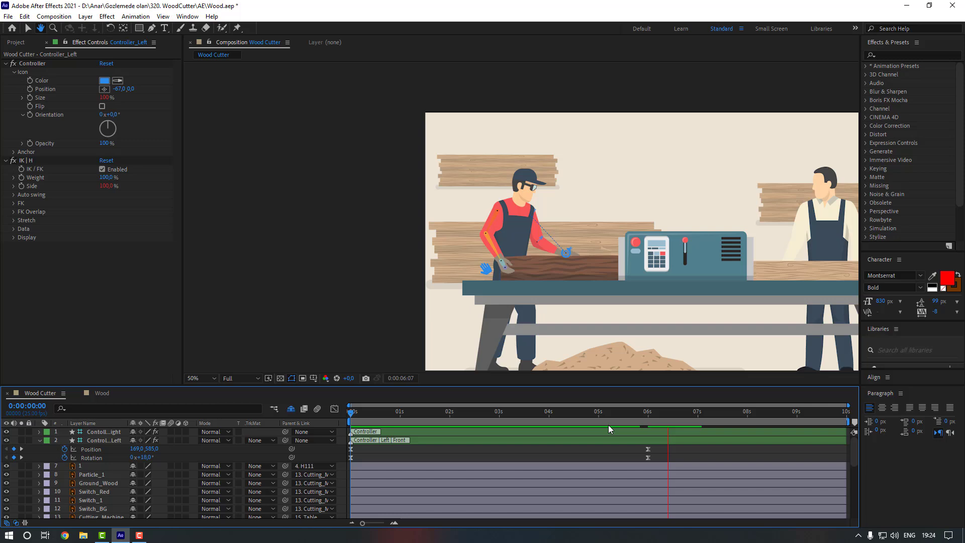
{"action": "key", "text": "space"}
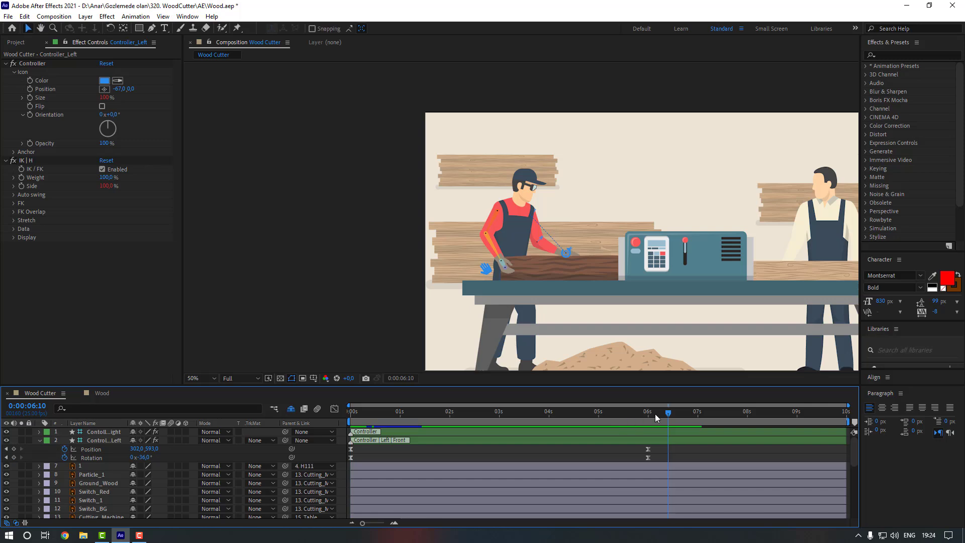
- At 0:00:07:15, move Controller_Left off the log to position 238, 606, set its Rotation to 0°, and preview the motion
{"action": "left_click", "coordinate": [726, 418]}
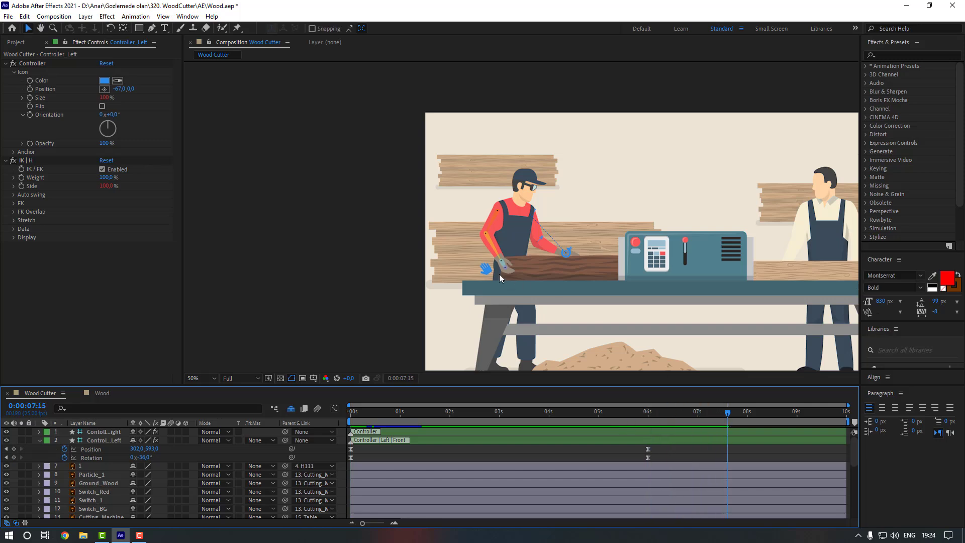
{"action": "key", "text": "period"}
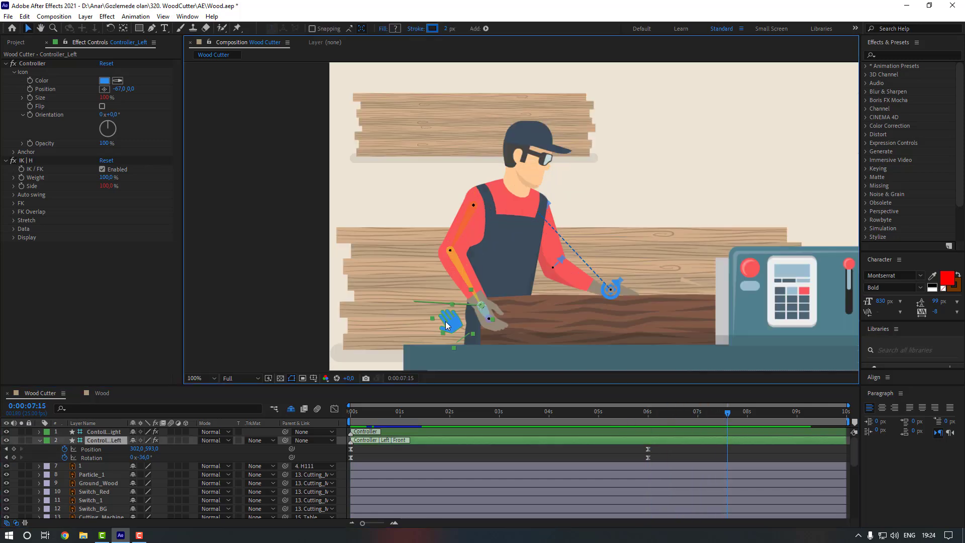
{"action": "left_click_drag", "start_coordinate": [447, 323], "coordinate": [424, 332]}
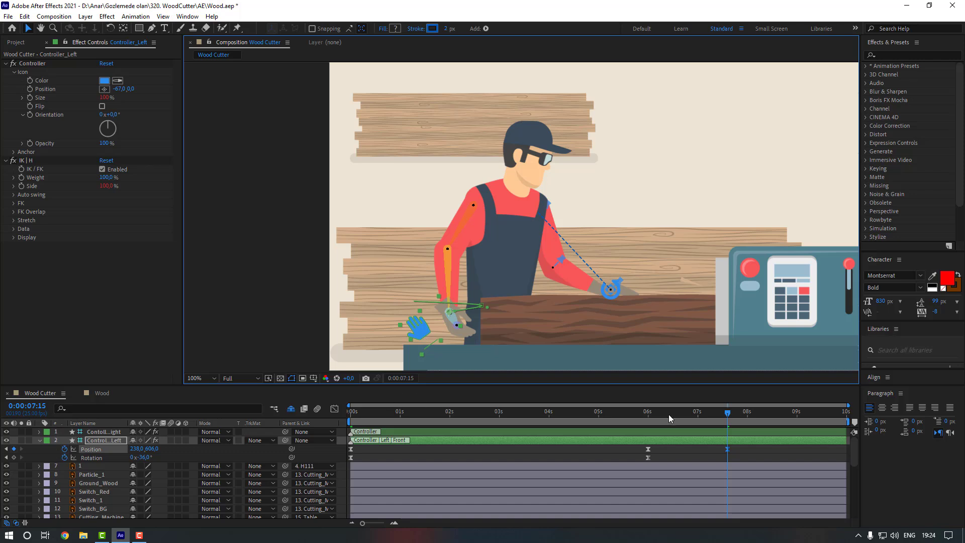
{"action": "left_click", "coordinate": [145, 457]}
{"action": "type", "text": "0x+0,0°"}
{"action": "key", "text": "Return"}
{"action": "key", "text": "shift+slash"}
{"action": "key", "text": "space"}
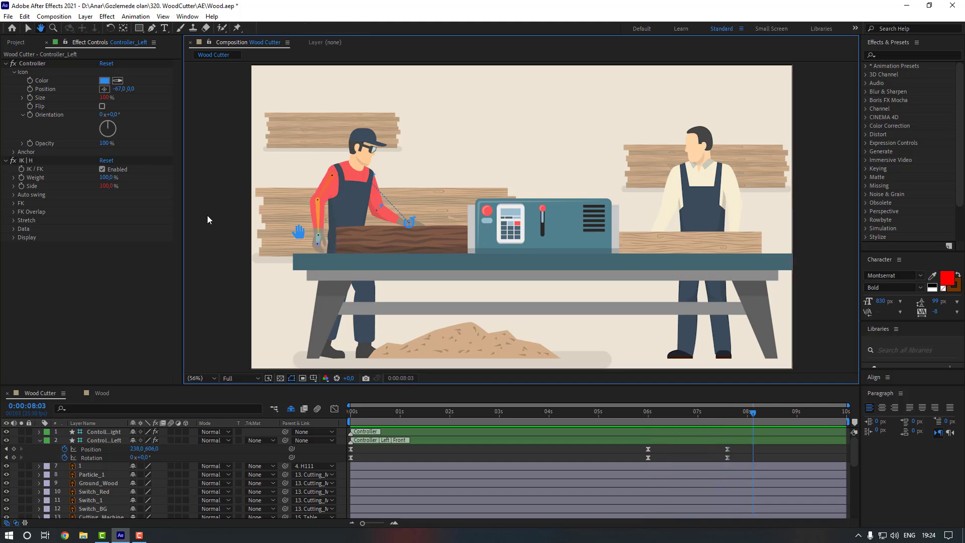
- Keyframe Wood_White's Position at 1269.8, 633.5 at 0:00:00:13 and at 1407.8, 633.5 at 0:00:06:00
{"action": "left_click", "coordinate": [377, 410]}
{"action": "scroll", "coordinate": [215, 460], "scroll_direction": "down", "scroll_amount": 3}
{"action": "left_click", "coordinate": [95, 449]}
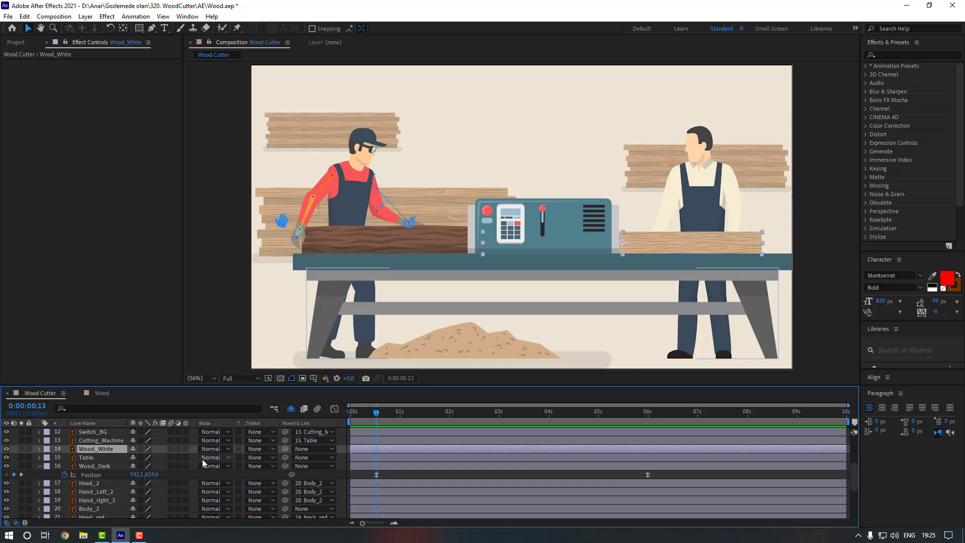
{"action": "key", "text": "p"}
{"action": "left_click", "coordinate": [64, 458]}
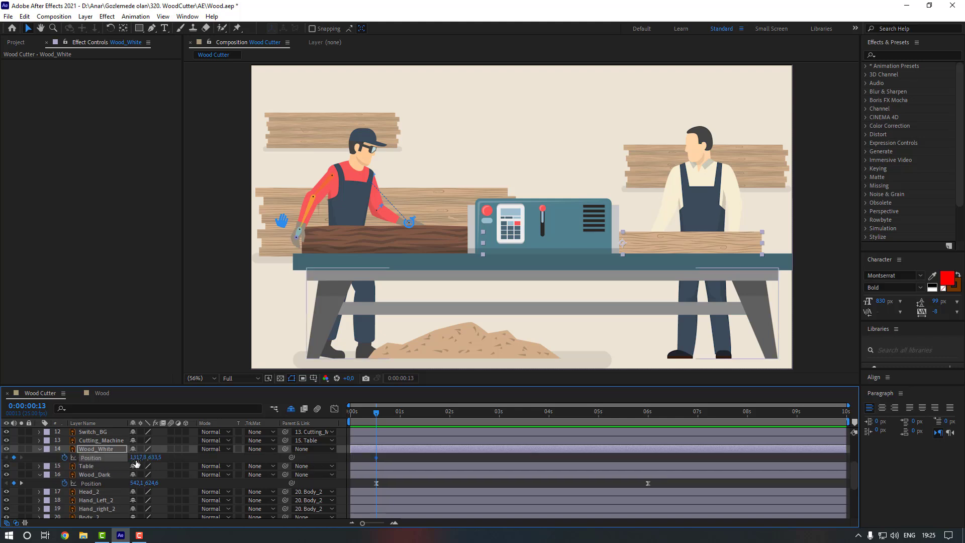
{"action": "left_click_drag", "start_coordinate": [123, 456], "coordinate": [111, 455]}
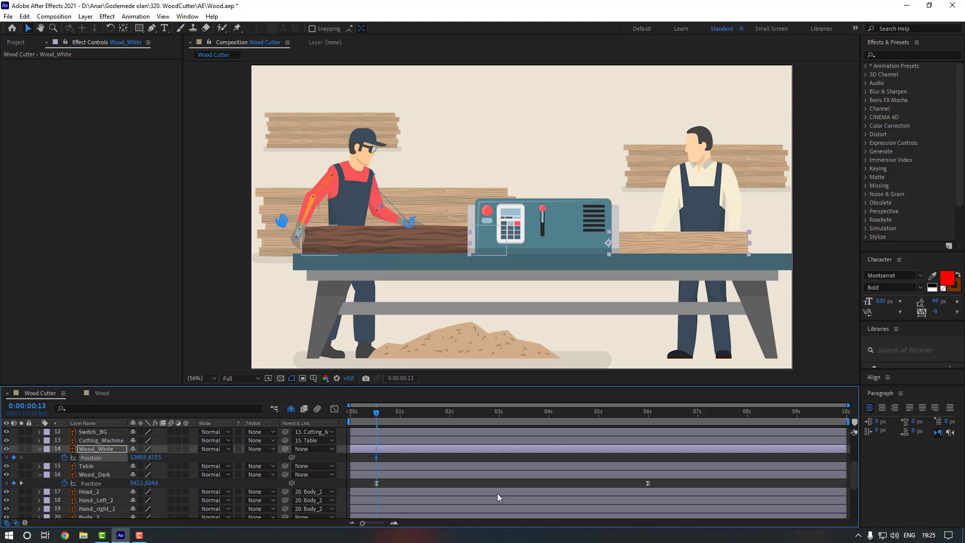
{"action": "left_click", "coordinate": [648, 413]}
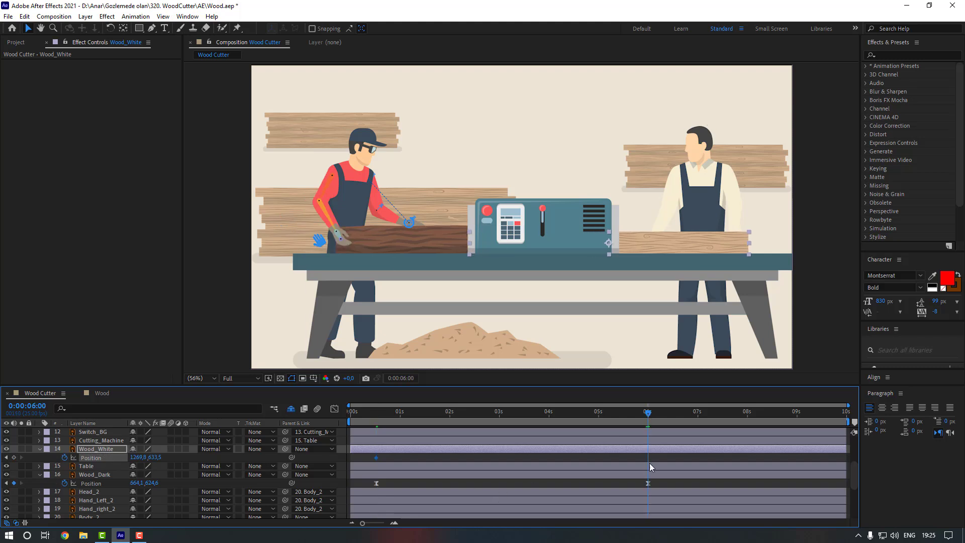
{"action": "left_click_drag", "start_coordinate": [167, 456], "coordinate": [212, 452]}
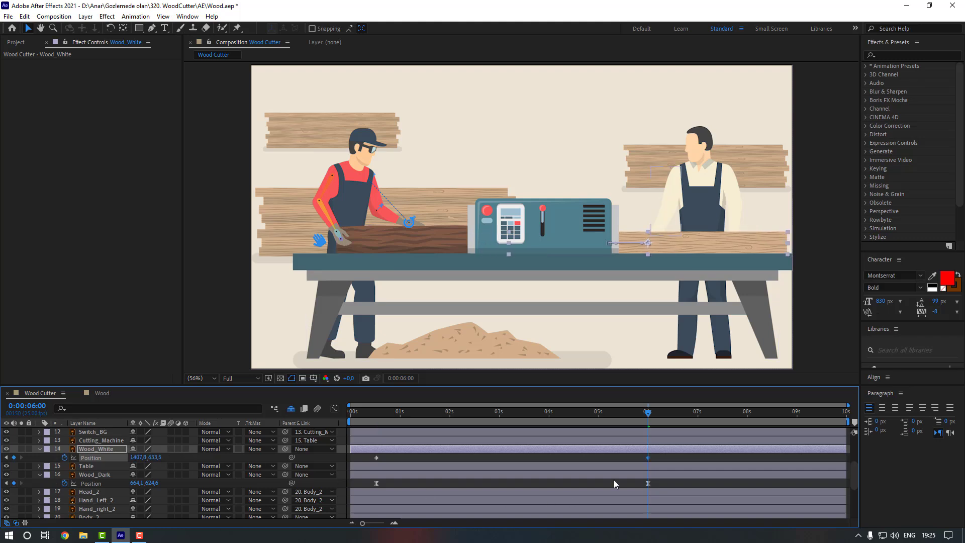
- Apply Easy Ease to both Wood_White Position keyframes and preview the animation from the start
{"action": "left_click_drag", "start_coordinate": [662, 457], "coordinate": [372, 458]}
{"action": "right_click", "coordinate": [376, 457]}
{"action": "mouse_move", "coordinate": [407, 452]}
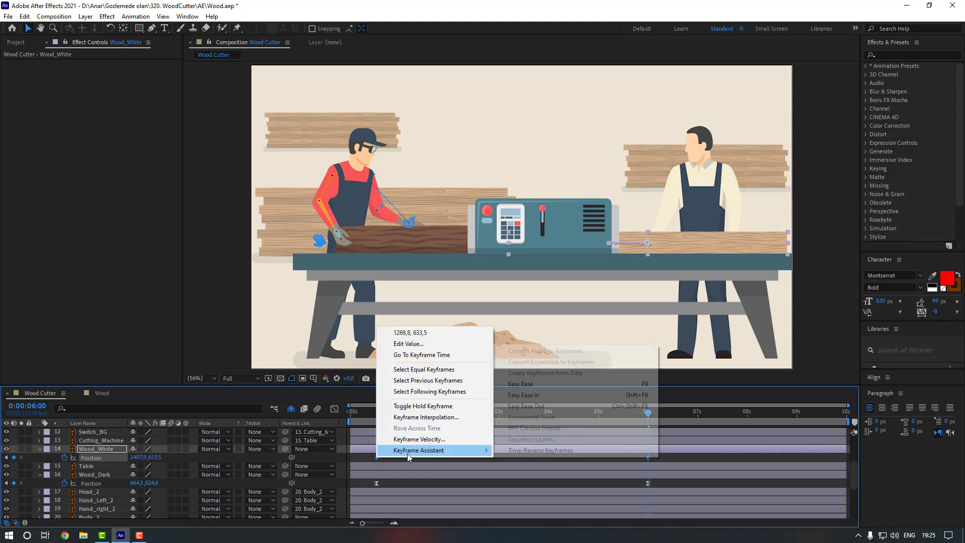
{"action": "left_click", "coordinate": [520, 384]}
{"action": "left_click", "coordinate": [219, 203]}
{"action": "key", "text": "space"}
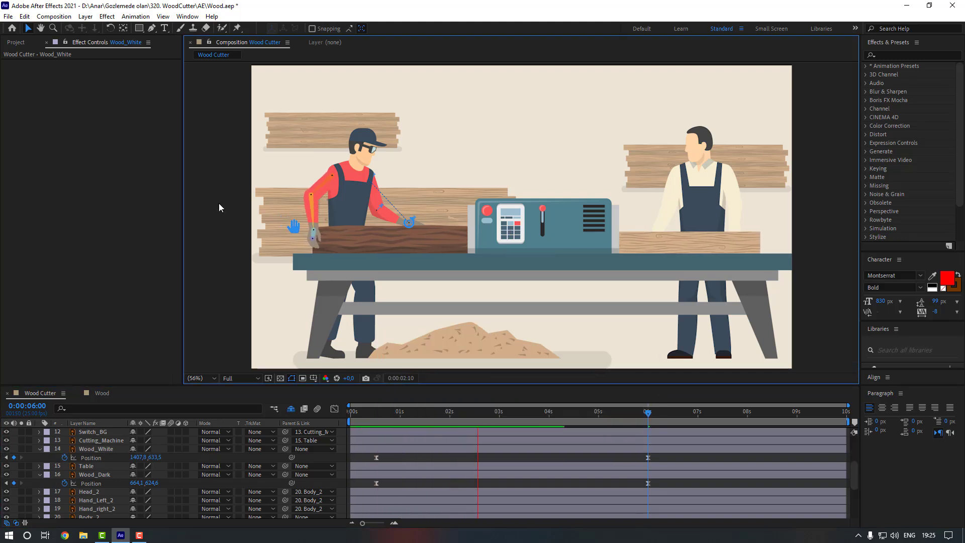
{"action": "left_click", "coordinate": [351, 421]}
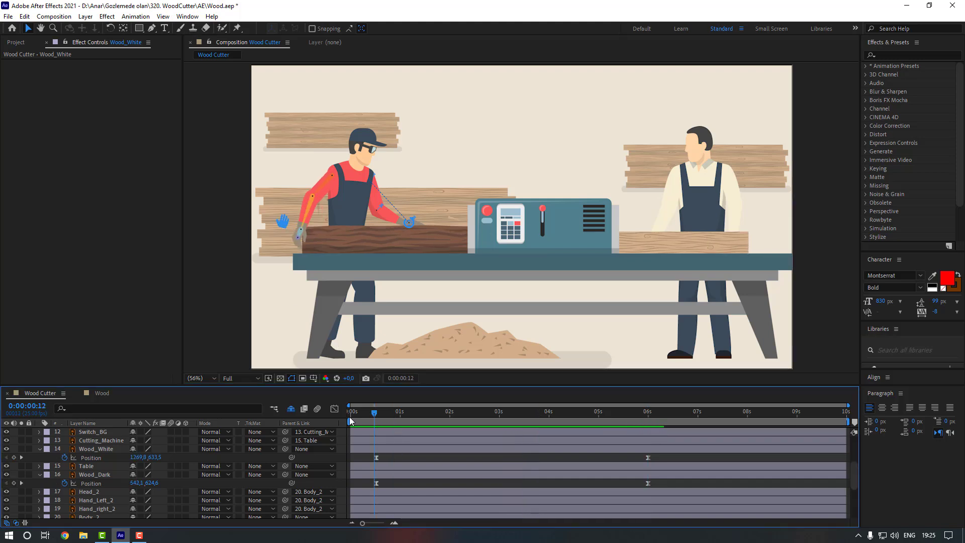
{"action": "left_click", "coordinate": [350, 421]}
{"action": "key", "text": "space"}
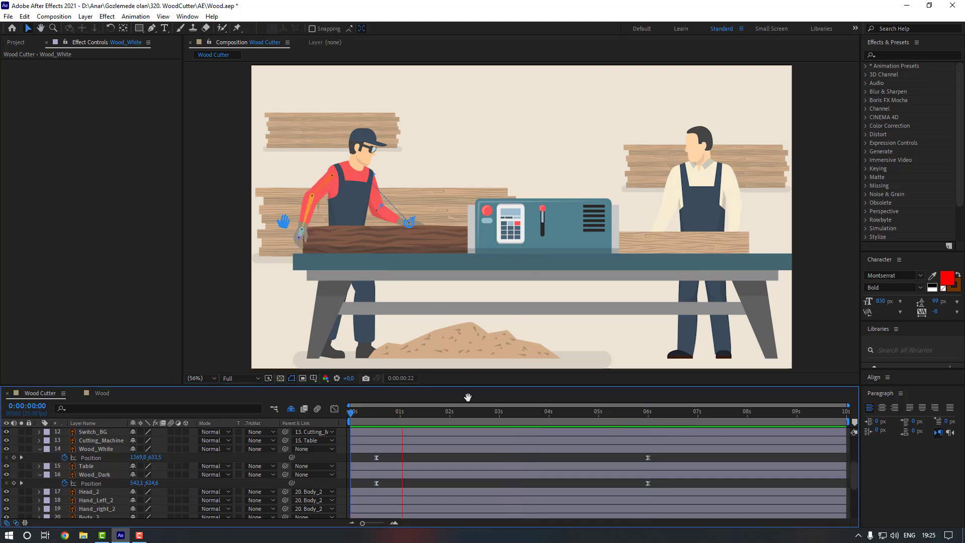
- Reveal the keyframes of Switch_Red and Switch_1 and retime their second Position and Scale keyframes close to the boards' first keyframes
{"action": "scroll", "coordinate": [429, 450], "scroll_direction": "up", "scroll_amount": 3}
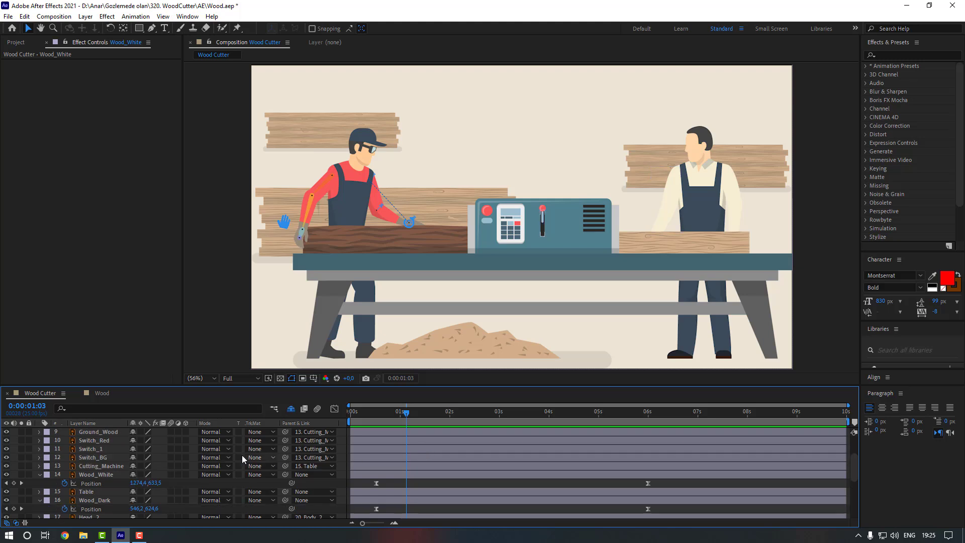
{"action": "left_click", "coordinate": [108, 449]}
{"action": "left_click", "coordinate": [107, 442], "text": "ctrl"}
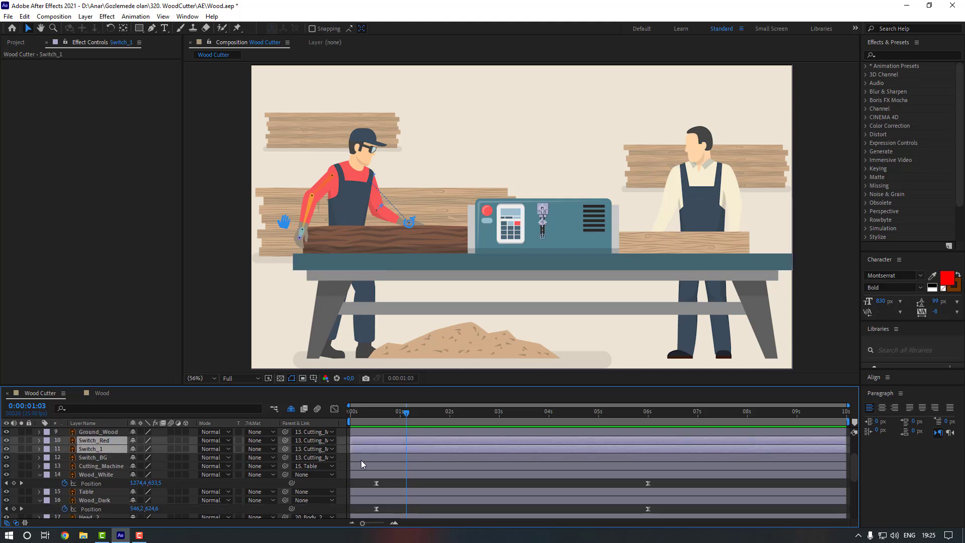
{"action": "key", "text": "u"}
{"action": "mouse_move", "coordinate": [380, 448]}
{"action": "left_mouse_down"}
{"action": "mouse_move", "coordinate": [362, 465]}
{"action": "mouse_move", "coordinate": [380, 449]}
{"action": "left_mouse_up"}
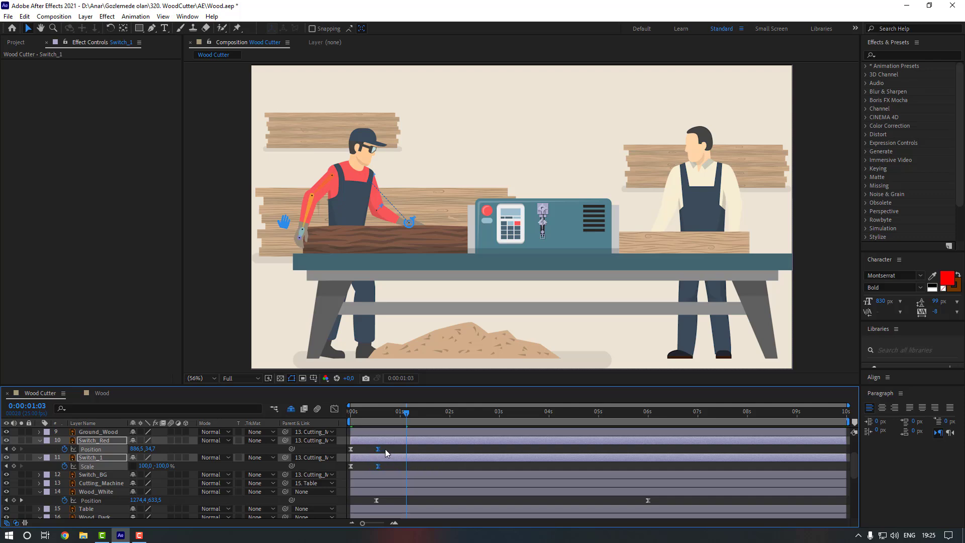
- Preview the switch, both pieces of wood and the left hand together from the start
{"action": "left_click", "coordinate": [206, 448]}
{"action": "key", "text": "Home"}
{"action": "key", "text": "space"}
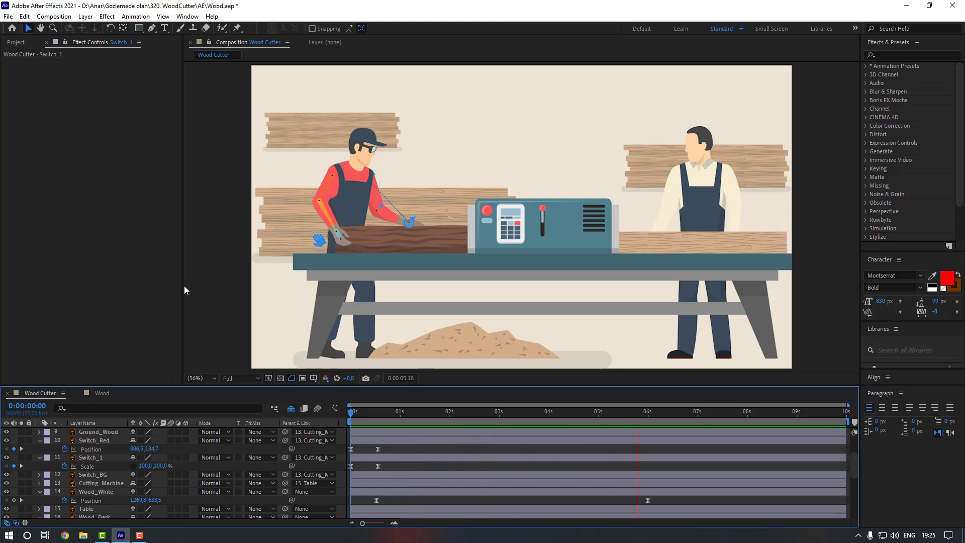
{"action": "key", "text": "space"}
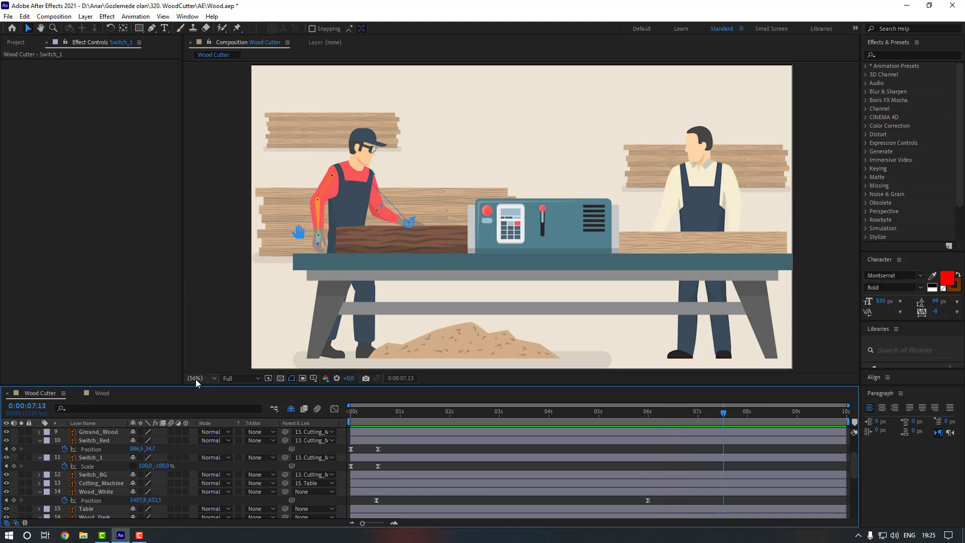
- Mark the three Hand_Right_Red puppet pin layers as shy to hide them from the timeline
{"action": "scroll", "coordinate": [111, 469], "scroll_direction": "down", "scroll_amount": 5}
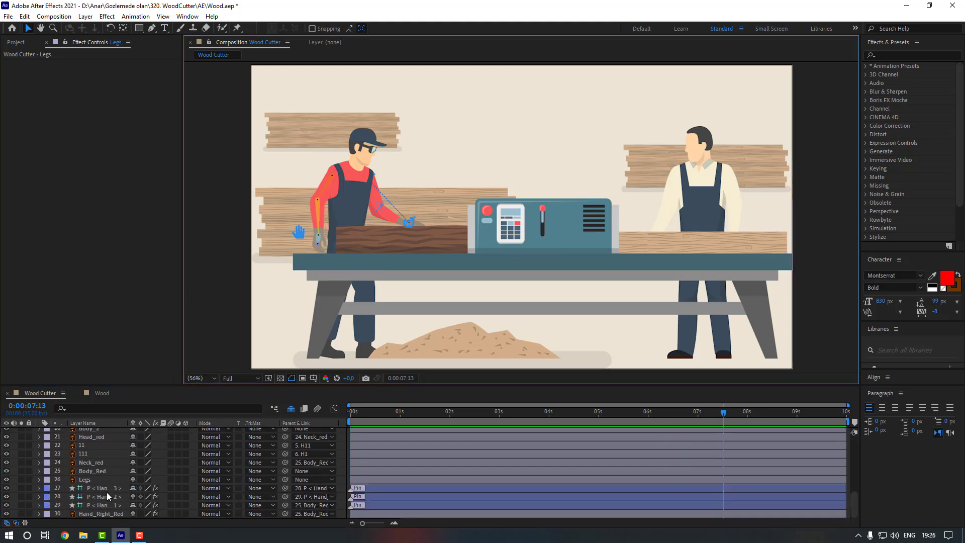
{"action": "left_click", "coordinate": [105, 488]}
{"action": "left_click", "coordinate": [132, 488]}
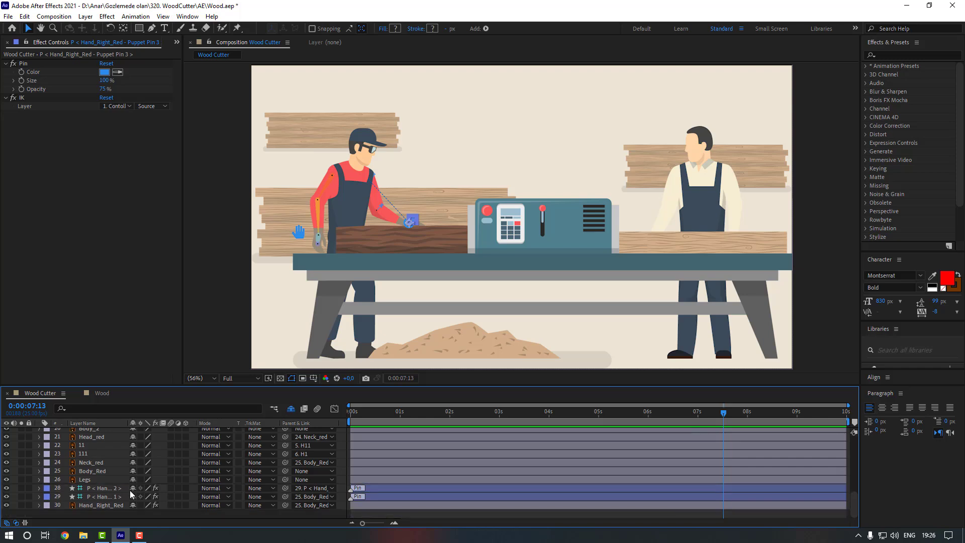
{"action": "left_click", "coordinate": [133, 489]}
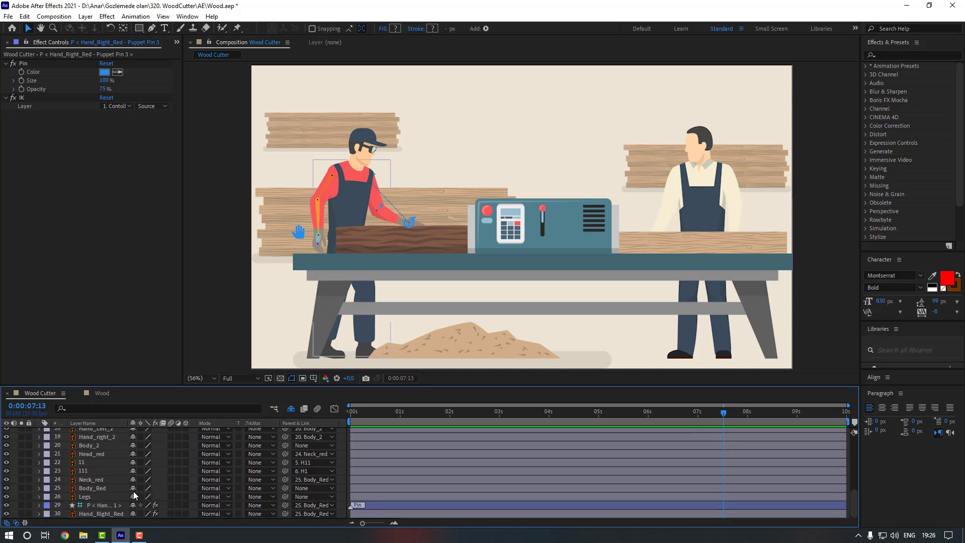
{"action": "left_click", "coordinate": [134, 505]}
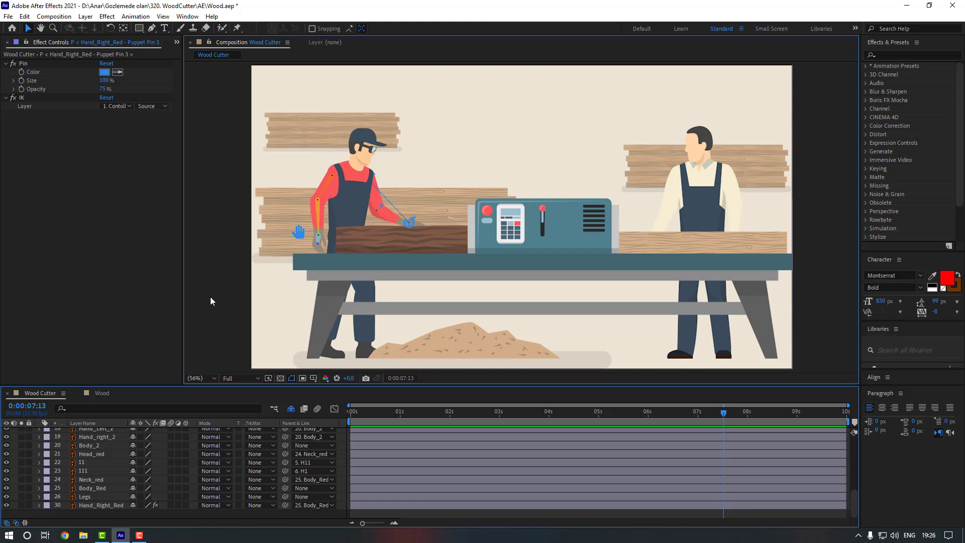
- At 0:00:00:00, add a Position keyframe to Contoller_Right and move the right hand to about 546, 572 on the log
{"action": "key", "text": "Home"}
{"action": "key", "text": "u"}
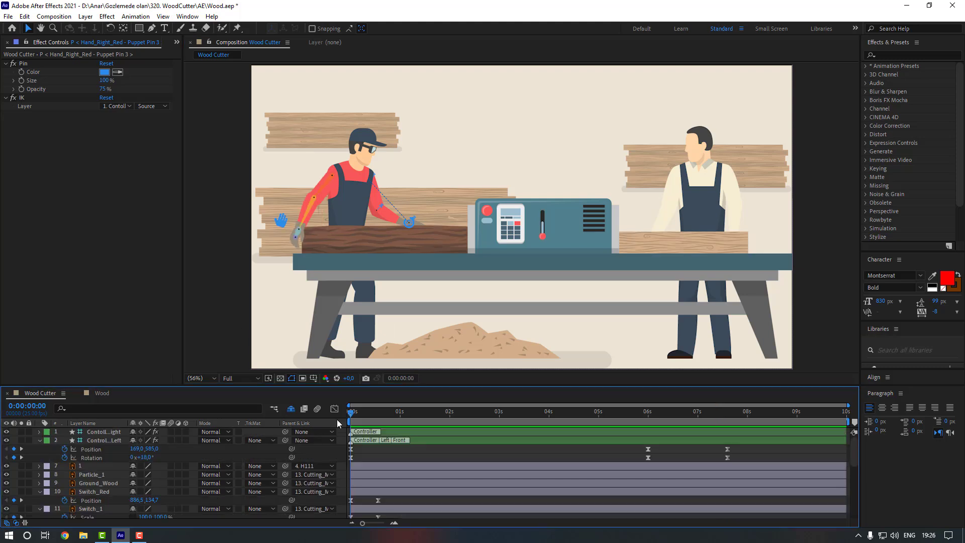
{"action": "left_click", "coordinate": [391, 431]}
{"action": "key", "text": "p"}
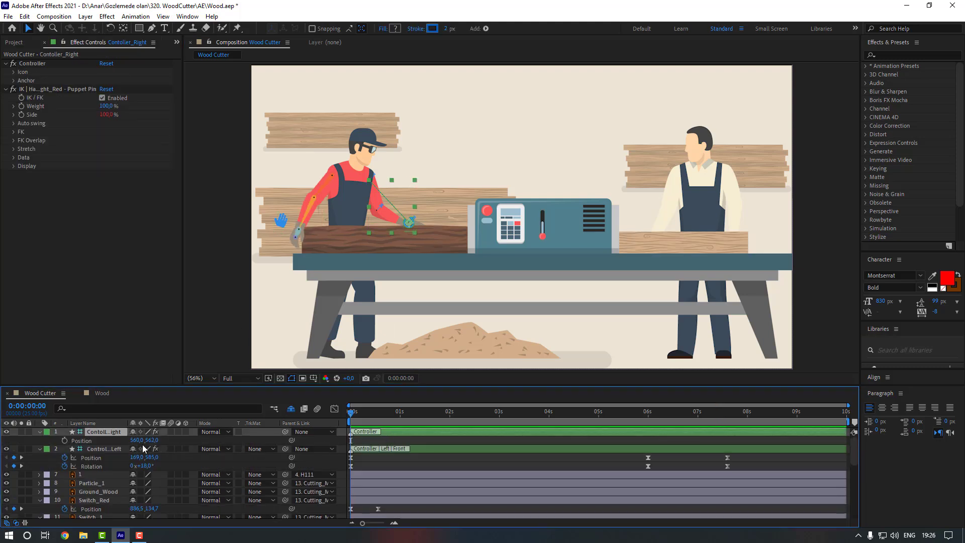
{"action": "left_click", "coordinate": [64, 440]}
{"action": "left_click_drag", "start_coordinate": [455, 273], "coordinate": [741, 257]}
{"action": "scroll", "coordinate": [741, 258], "scroll_direction": "down", "scroll_amount": 1}
{"action": "left_click_drag", "start_coordinate": [465, 218], "coordinate": [458, 224]}
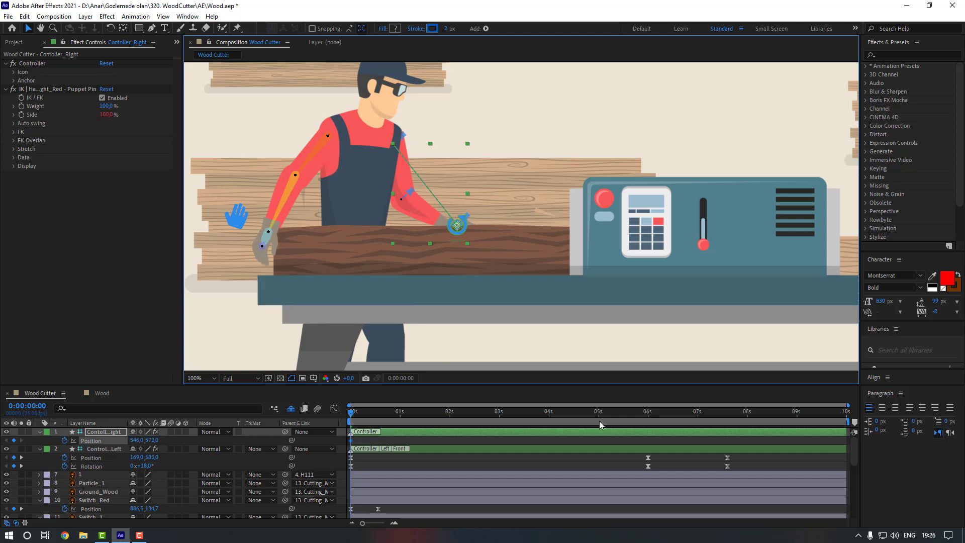
- At 0:00:06:00, move the right hand controller slightly forward along the log to 563, 570
{"action": "left_click", "coordinate": [648, 413]}
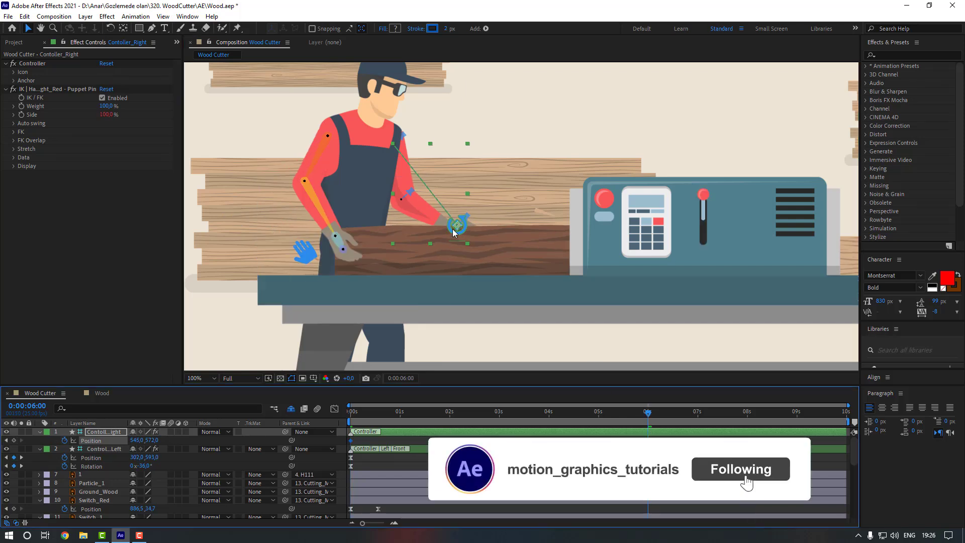
{"action": "left_click_drag", "start_coordinate": [454, 232], "coordinate": [464, 229]}
- Apply Easy Ease to both Position keyframes of Contoller_Right and preview the whole scene
{"action": "left_click_drag", "start_coordinate": [667, 437], "coordinate": [357, 447]}
{"action": "right_click", "coordinate": [648, 441]}
{"action": "mouse_move", "coordinate": [674, 431]}
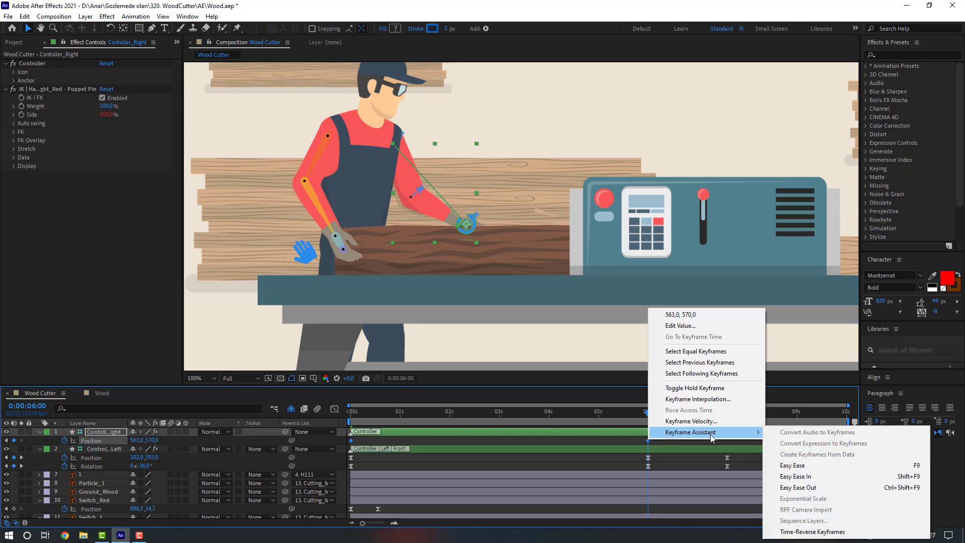
{"action": "left_click", "coordinate": [792, 465]}
{"action": "scroll", "coordinate": [477, 295], "scroll_direction": "down", "scroll_amount": 2}
{"action": "key", "text": "space"}
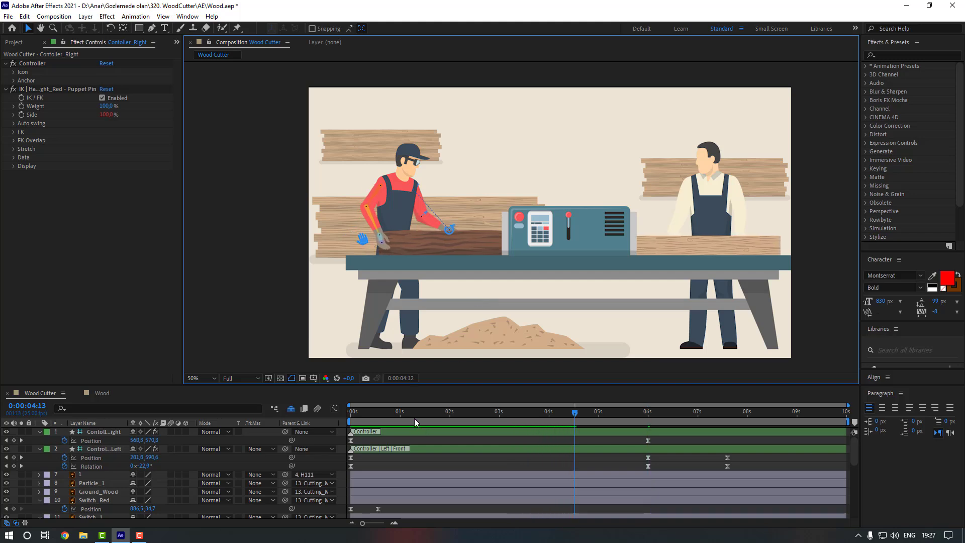
- Reveal the Rotation of the Head_red layer and add a Rotation keyframe at 0:00:00:00
{"action": "scroll", "coordinate": [108, 472], "scroll_direction": "down", "scroll_amount": 3}
{"action": "scroll", "coordinate": [107, 471], "scroll_direction": "down", "scroll_amount": 3}
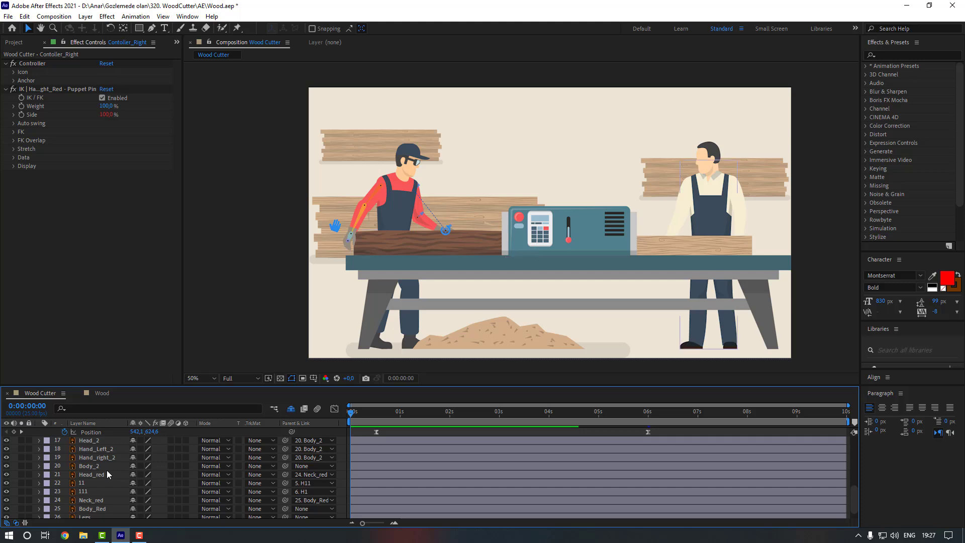
{"action": "left_click", "coordinate": [107, 470]}
{"action": "scroll", "coordinate": [374, 457], "scroll_direction": "up", "scroll_amount": 3}
{"action": "scroll", "coordinate": [374, 457], "scroll_direction": "down", "scroll_amount": 3}
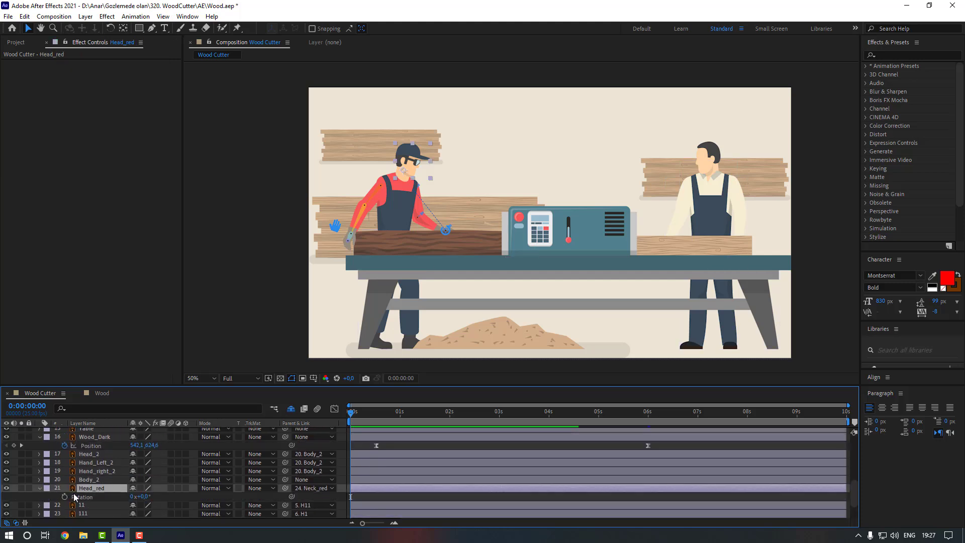
{"action": "left_click", "coordinate": [64, 497]}
- Tilt Head_red back to about -11° at 0:00:00:13 and hold that rotation with a keyframe at about 0:00:02:06
{"action": "scroll", "coordinate": [372, 200], "scroll_direction": "up", "scroll_amount": 2}
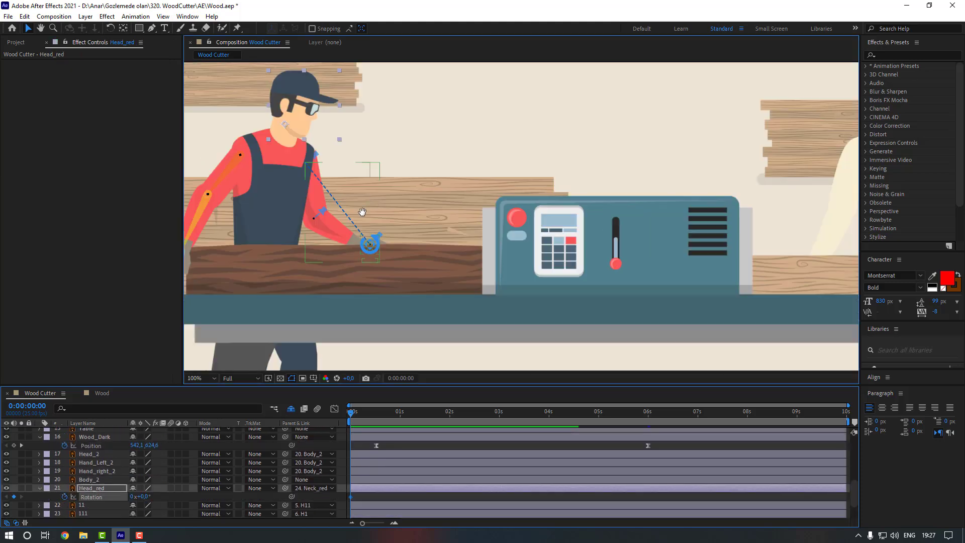
{"action": "left_click_drag", "start_coordinate": [145, 501], "coordinate": [131, 488]}
{"action": "left_click", "coordinate": [380, 413]}
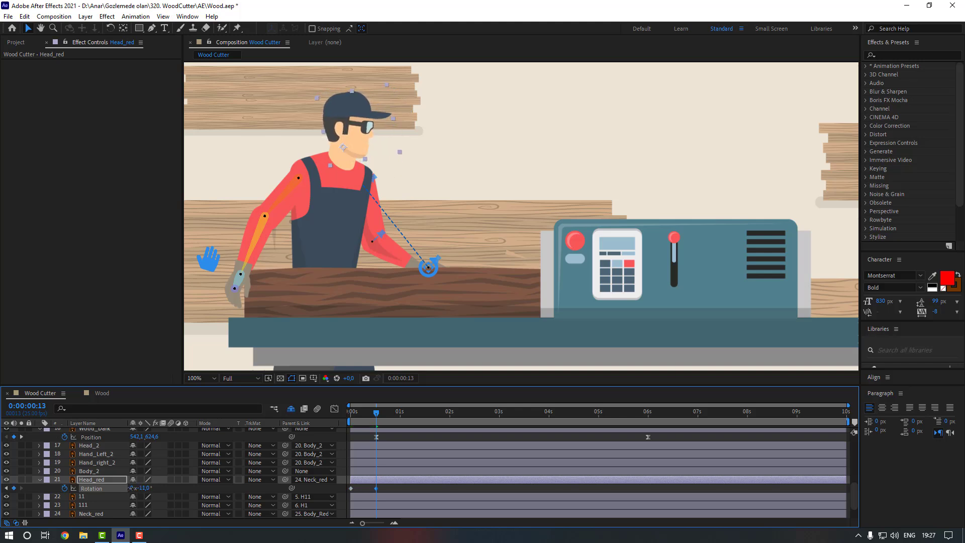
{"action": "left_click_drag", "start_coordinate": [458, 415], "coordinate": [462, 415]}
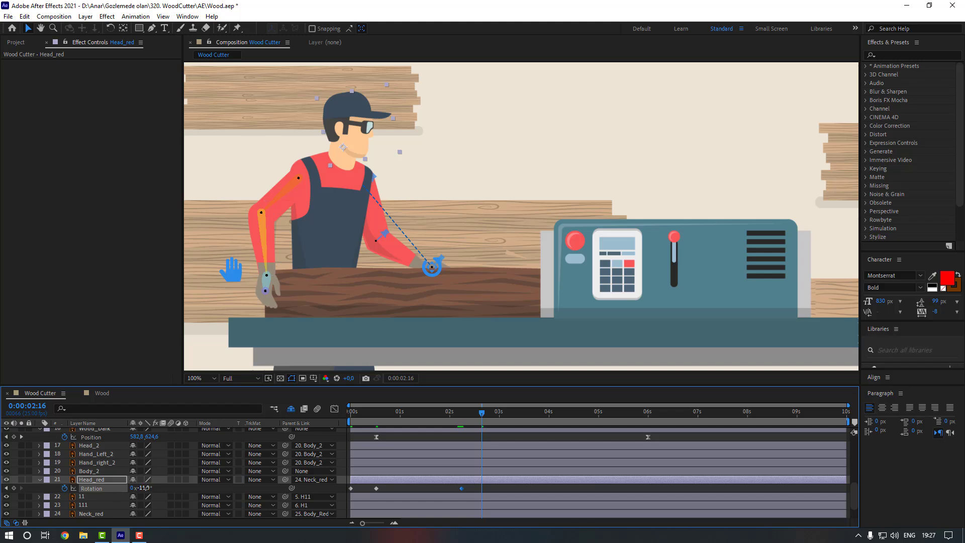
- Rotate Head_red to 6° at 0:00:02:16 and hold that rotation with a keyframe at 0:00:05:10
{"action": "left_click_drag", "start_coordinate": [144, 488], "coordinate": [153, 488]}
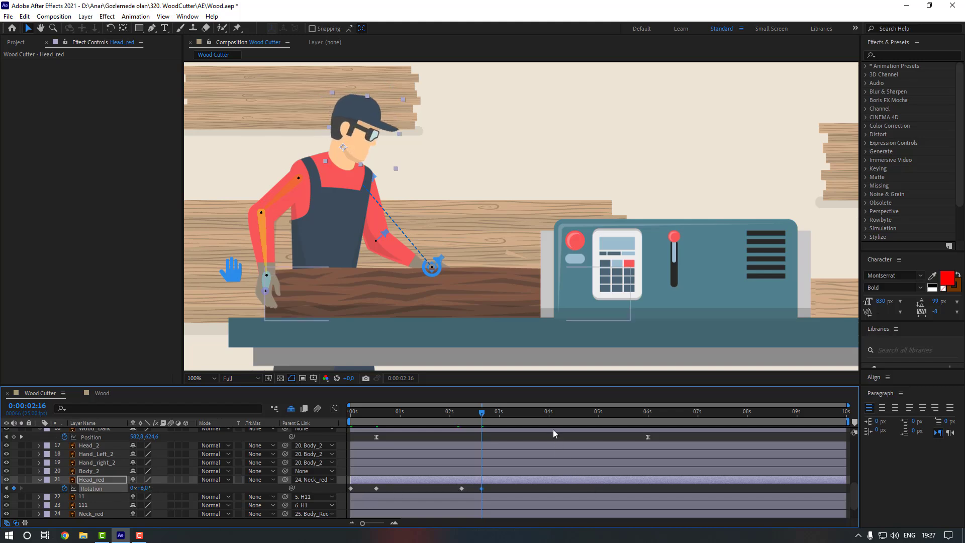
{"action": "left_click_drag", "start_coordinate": [577, 412], "coordinate": [617, 417]}
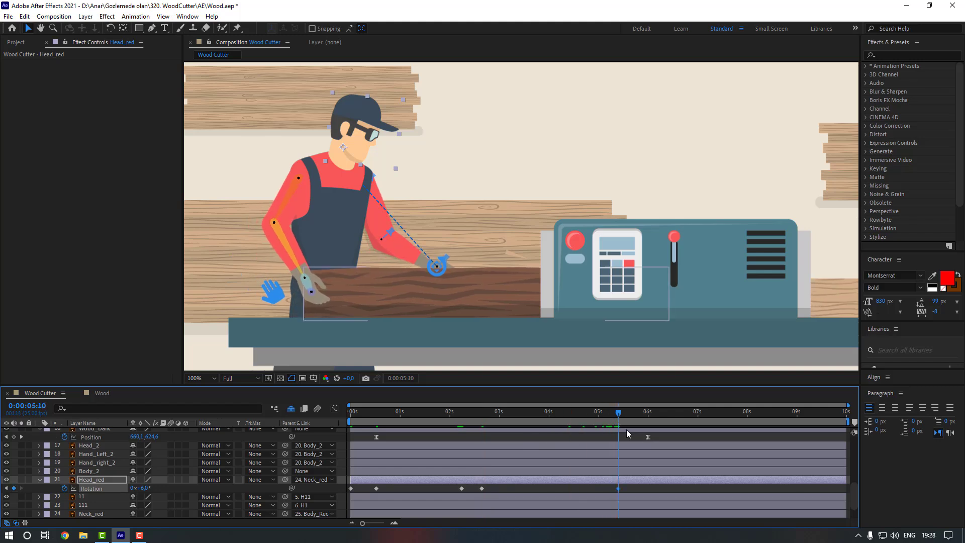
{"action": "key", "text": "shift+Page_Down"}
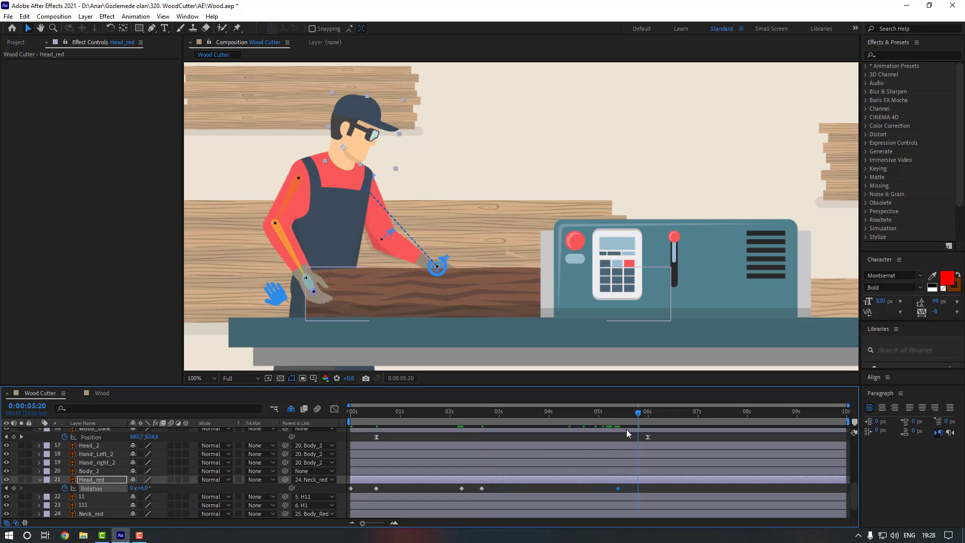
- Set the Rotation of the Head_red layer to -3° at 0:00:05:20
{"action": "left_click", "coordinate": [144, 489]}
{"action": "type", "text": "-3"}
{"action": "key", "text": "Return"}
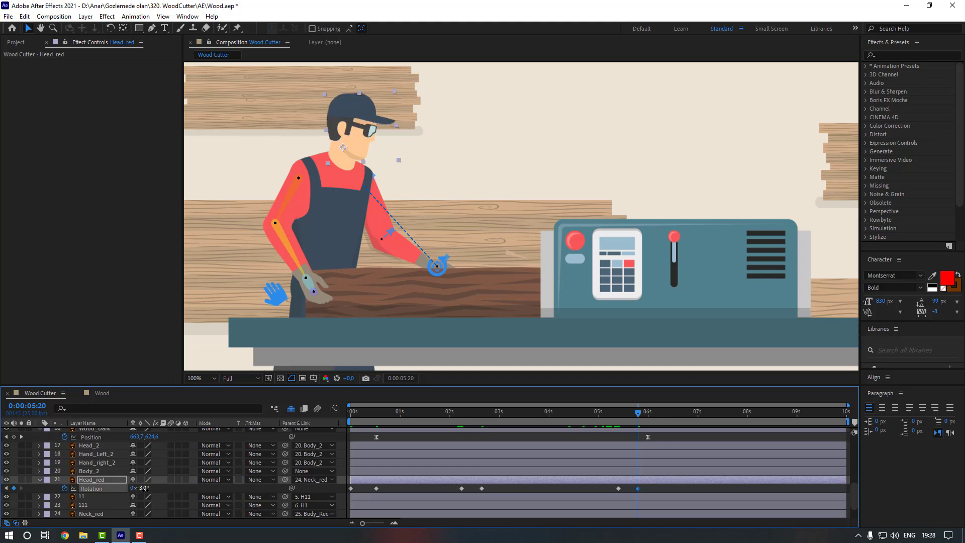
- Apply Easy Ease to all Rotation keyframes of the Head_red layer
{"action": "left_click_drag", "start_coordinate": [650, 486], "coordinate": [363, 489]}
{"action": "right_click", "coordinate": [376, 488]}
{"action": "mouse_move", "coordinate": [414, 482]}
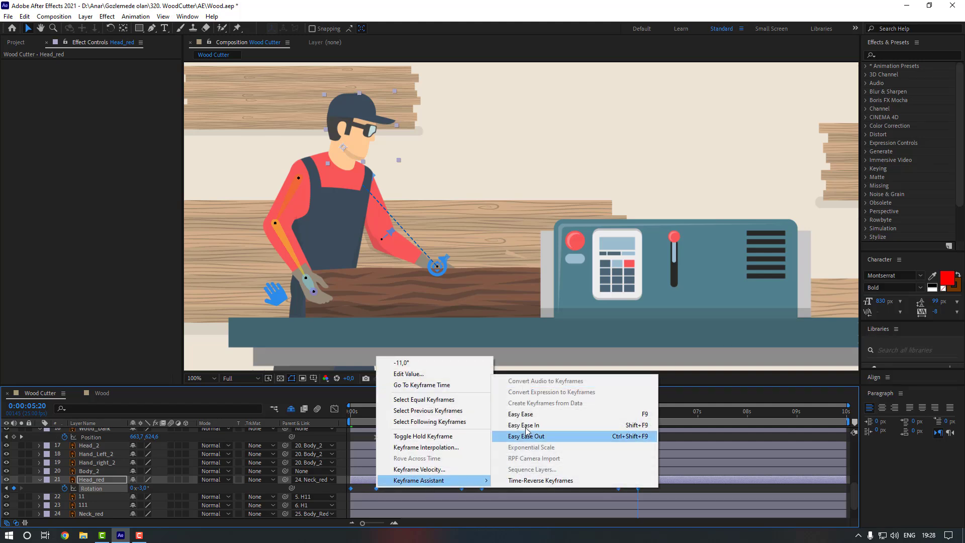
{"action": "left_click", "coordinate": [523, 414]}
{"action": "left_click", "coordinate": [405, 488]}
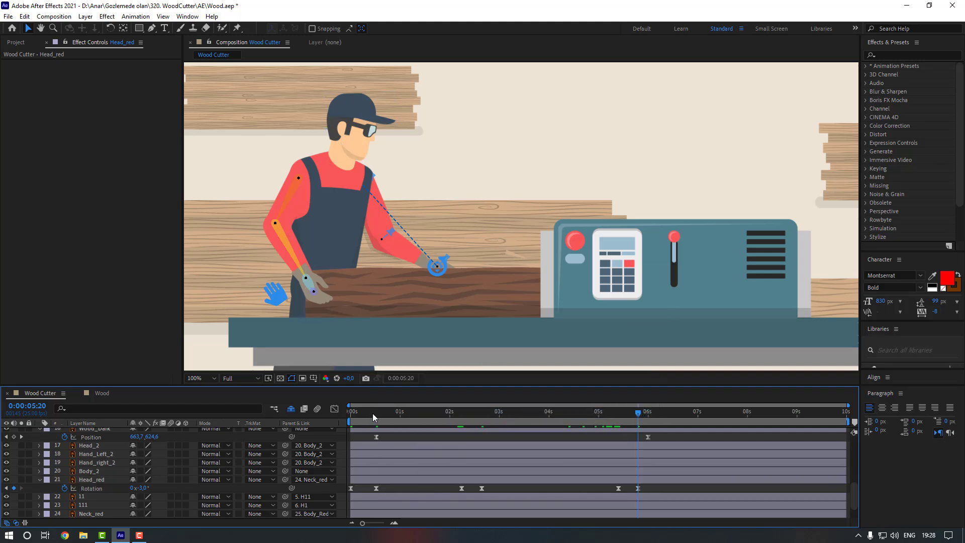
- Reveal Head_red's Position alongside Rotation and add Position keyframes at 0:00:00:00 and 0:00:00:13
{"action": "left_click_drag", "start_coordinate": [372, 411], "coordinate": [345, 415]}
{"action": "left_click", "coordinate": [360, 481]}
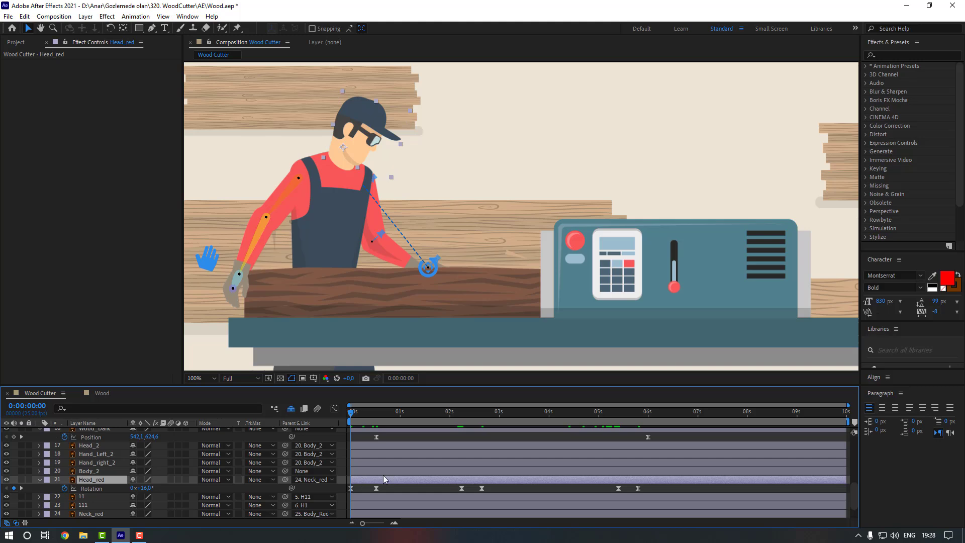
{"action": "key", "text": "shift+p"}
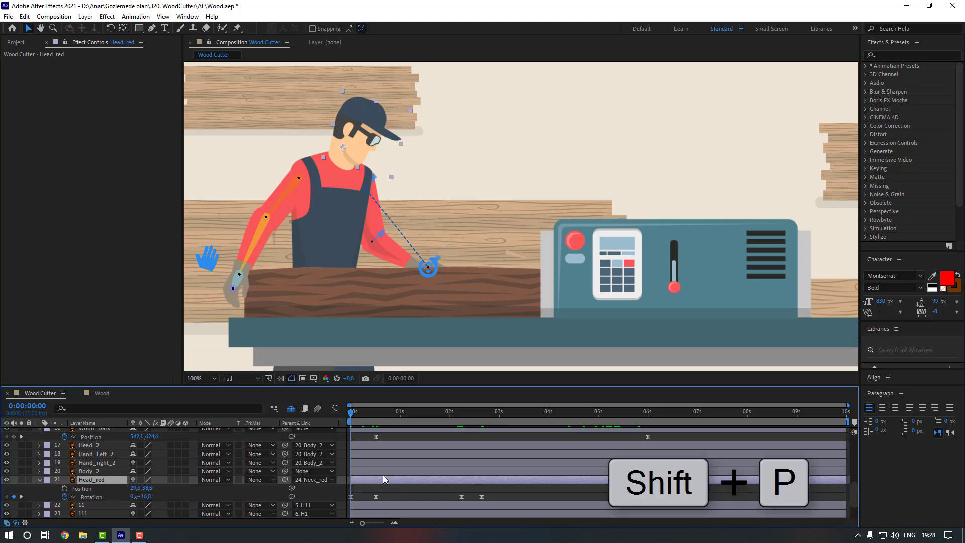
{"action": "left_click", "coordinate": [376, 412]}
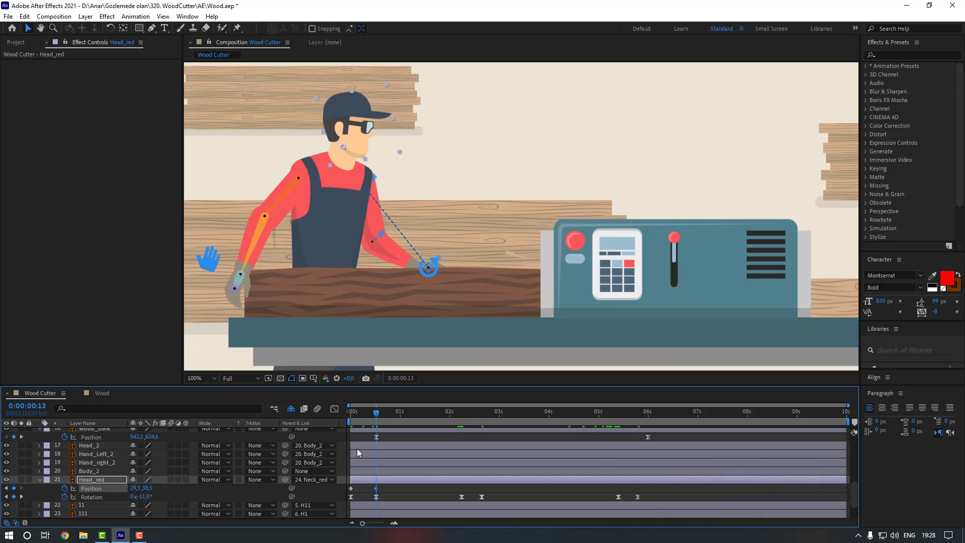
- Lower the head at 0:00:00:06 to Position 29,3, 45,5, midway between the two Position keyframes
{"action": "left_click", "coordinate": [365, 416]}
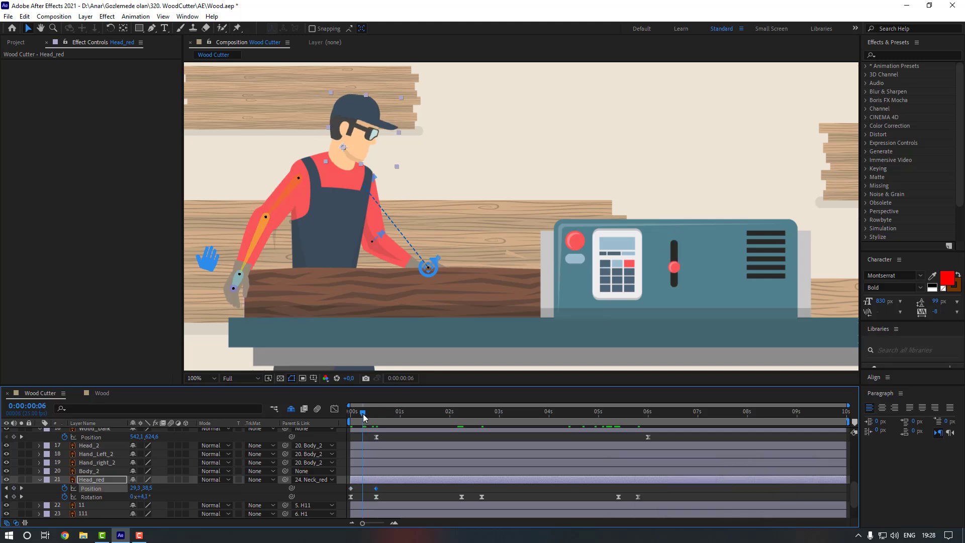
{"action": "key", "text": "Down"}
{"action": "key", "text": "Down"}
{"action": "key", "text": "Down"}
{"action": "key", "text": "Down"}
{"action": "key", "text": "Down"}
{"action": "key", "text": "Down"}
{"action": "key", "text": "Down"}
{"action": "key", "text": "Down"}
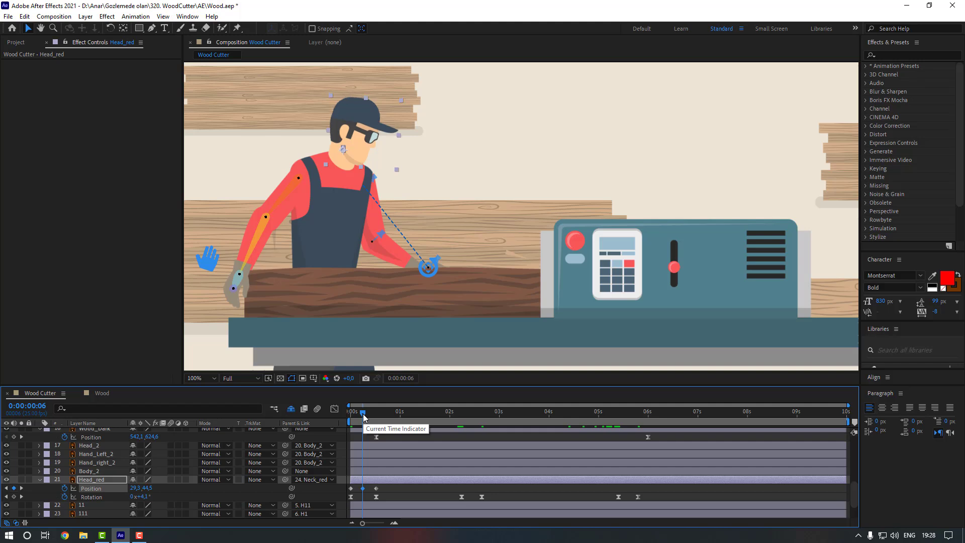
- Apply Easy Ease to the three Position keyframes of the Head_red layer
{"action": "left_click_drag", "start_coordinate": [386, 485], "coordinate": [340, 494]}
{"action": "right_click", "coordinate": [376, 488]}
{"action": "mouse_move", "coordinate": [417, 510]}
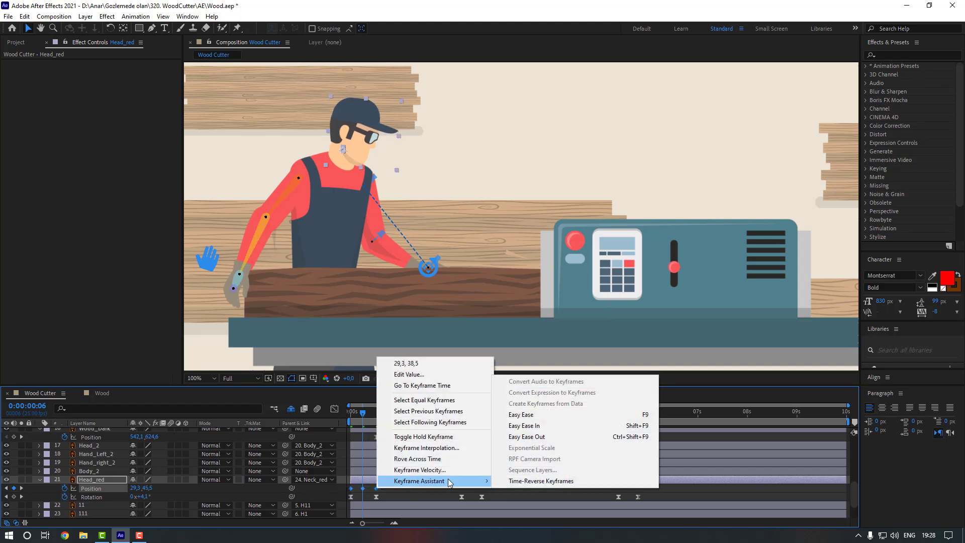
{"action": "left_click", "coordinate": [523, 415]}
{"action": "left_click", "coordinate": [398, 491]}
- Copy Head_red's three Position keyframes and paste them at 0:00:02:06 and 0:00:05:10
{"action": "left_click_drag", "start_coordinate": [392, 487], "coordinate": [342, 489]}
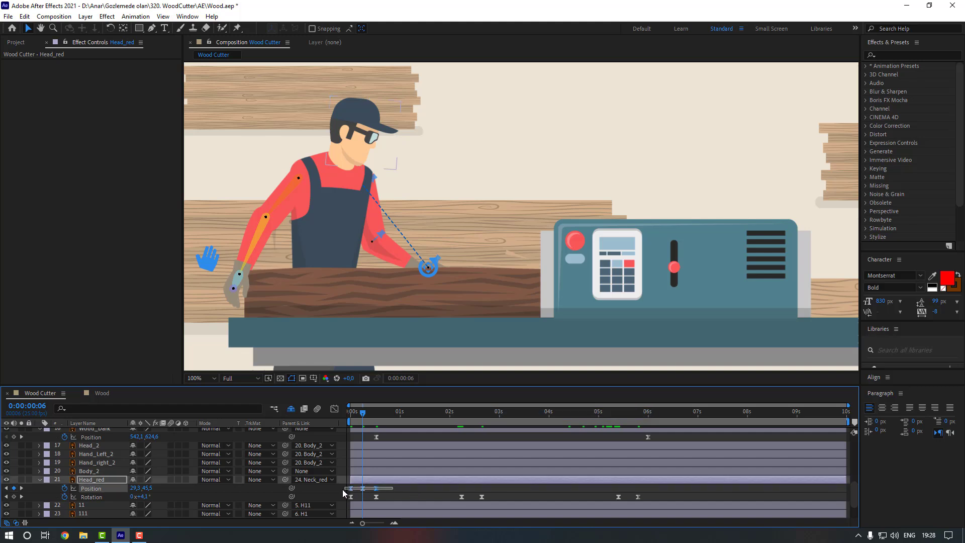
{"action": "left_click", "coordinate": [461, 413]}
{"action": "key", "text": "ctrl+v"}
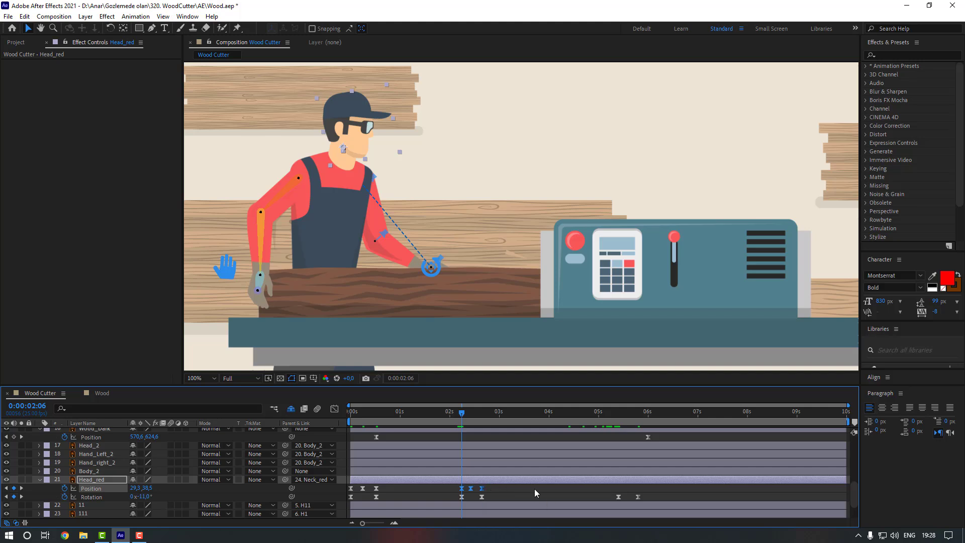
{"action": "left_click", "coordinate": [618, 413]}
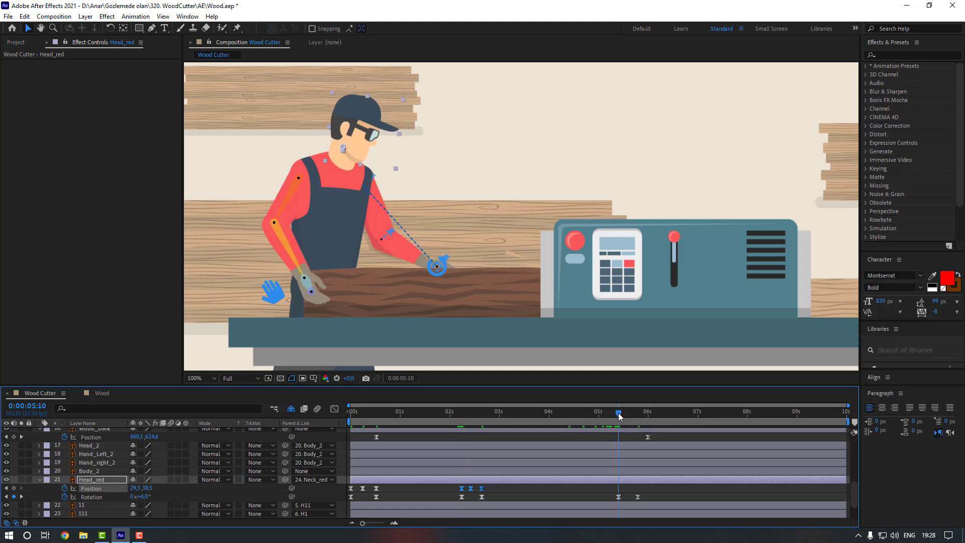
{"action": "key", "text": "ctrl+v"}
{"action": "left_click", "coordinate": [572, 484]}
- Play the animation from the start to check the head's movement
{"action": "key", "text": "Home"}
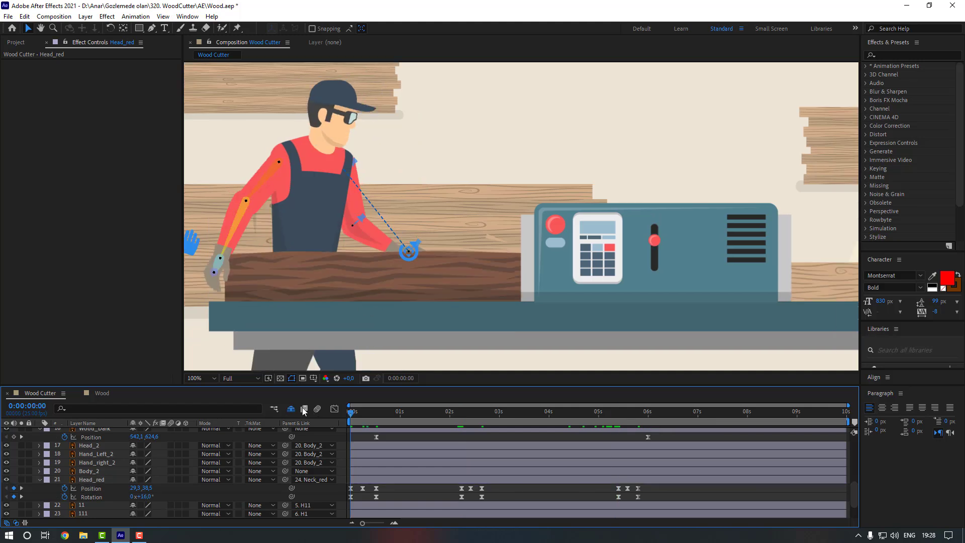
{"action": "key", "text": "space"}
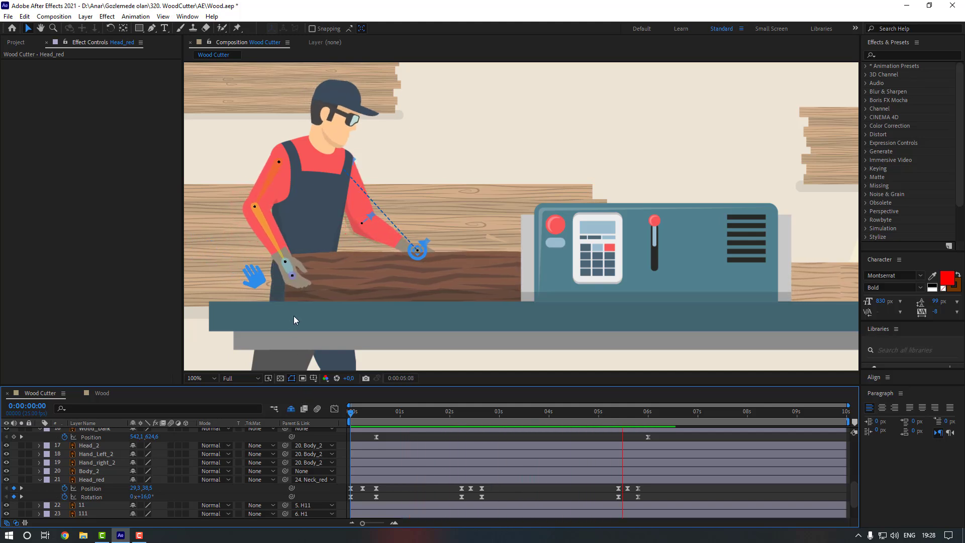
{"action": "key", "text": "space"}
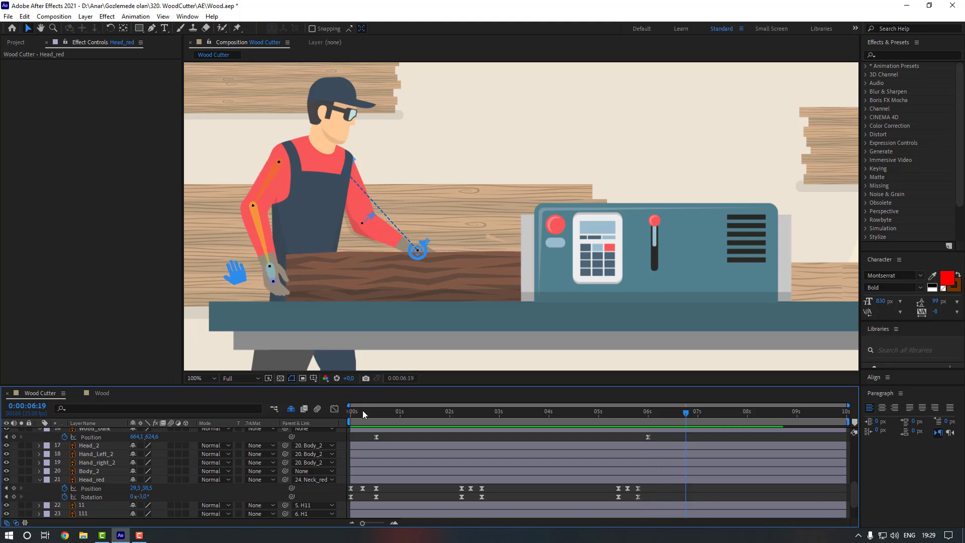
- Raise the head at the 0:00:00:06 Position keyframe to 29,3, 42,5
{"action": "left_click", "coordinate": [363, 410]}
{"action": "scroll", "coordinate": [316, 159], "scroll_direction": "up", "scroll_amount": 1}
{"action": "left_click_drag", "start_coordinate": [249, 100], "coordinate": [566, 243]}
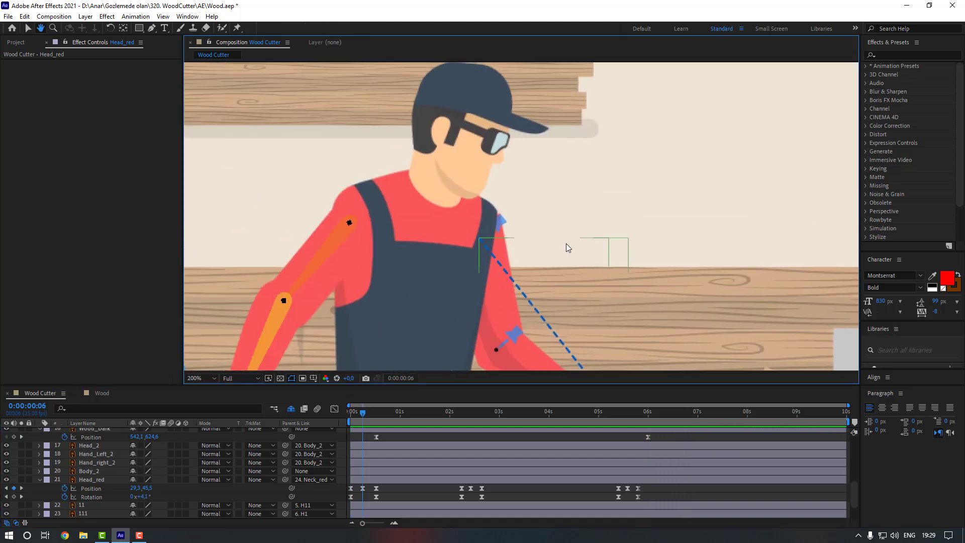
{"action": "key", "text": "v"}
{"action": "left_click", "coordinate": [363, 488]}
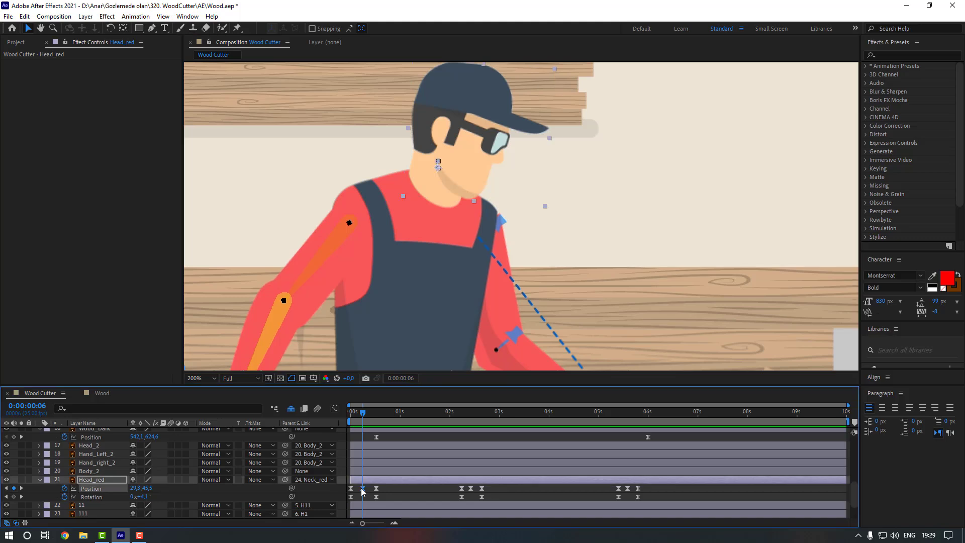
{"action": "key", "text": "Up"}
{"action": "key", "text": "Up"}
{"action": "key", "text": "Up"}
{"action": "key", "text": "Up"}
{"action": "key", "text": "Up"}
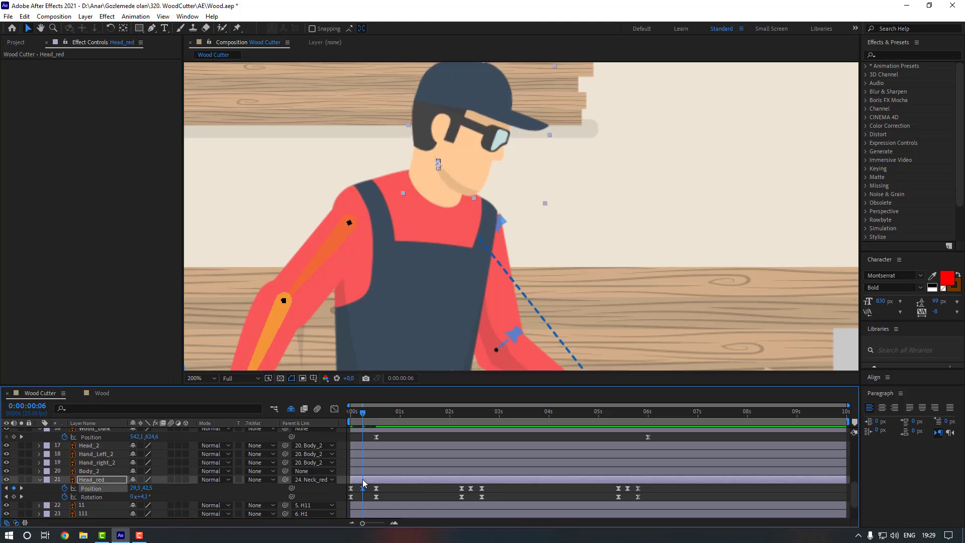
- Set Head_red's middle Position keyframes at 0:00:02:11 and 0:00:05:15 to 29,3, 42,5 and preview the animation
{"action": "left_click", "coordinate": [472, 414]}
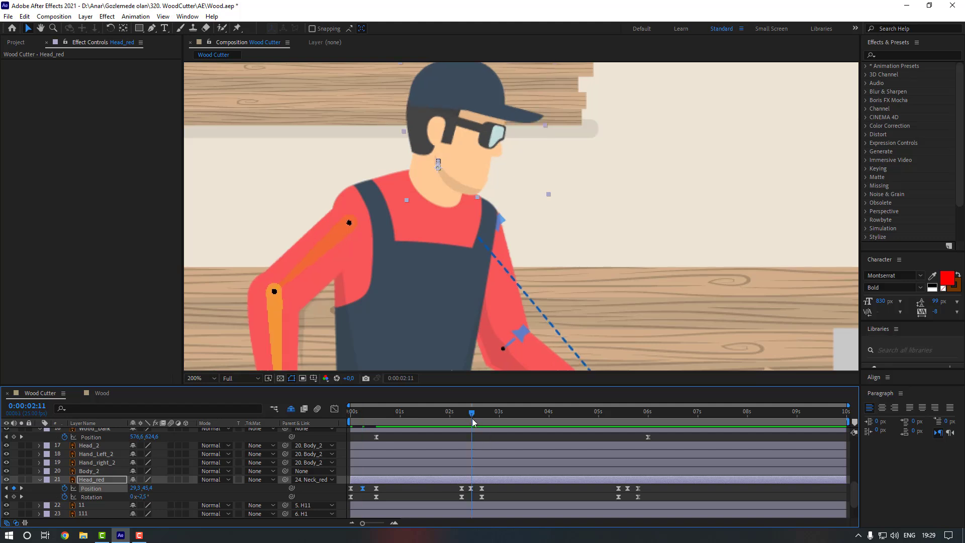
{"action": "left_click_drag", "start_coordinate": [473, 421], "coordinate": [628, 414]}
{"action": "scroll", "coordinate": [384, 255], "scroll_direction": "down", "scroll_amount": 1}
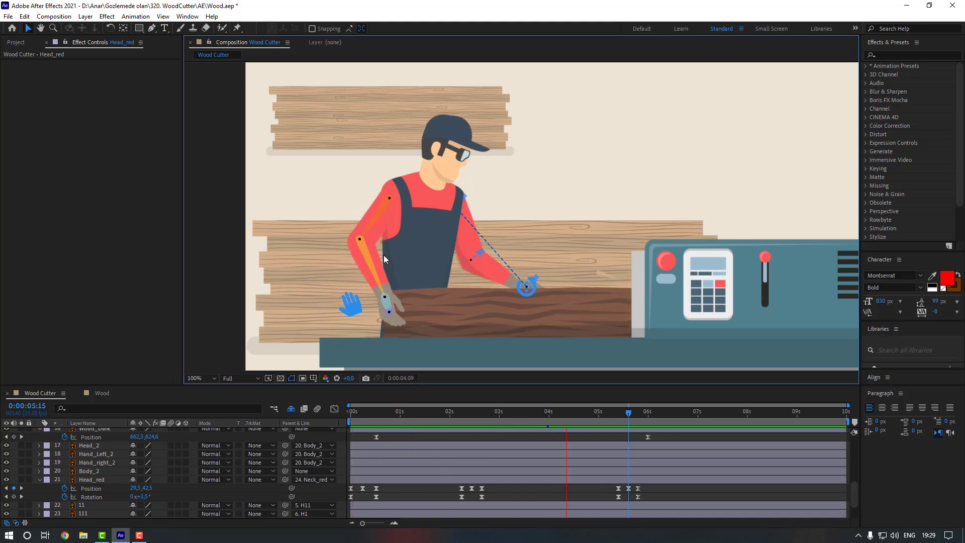
{"action": "key", "text": "space"}
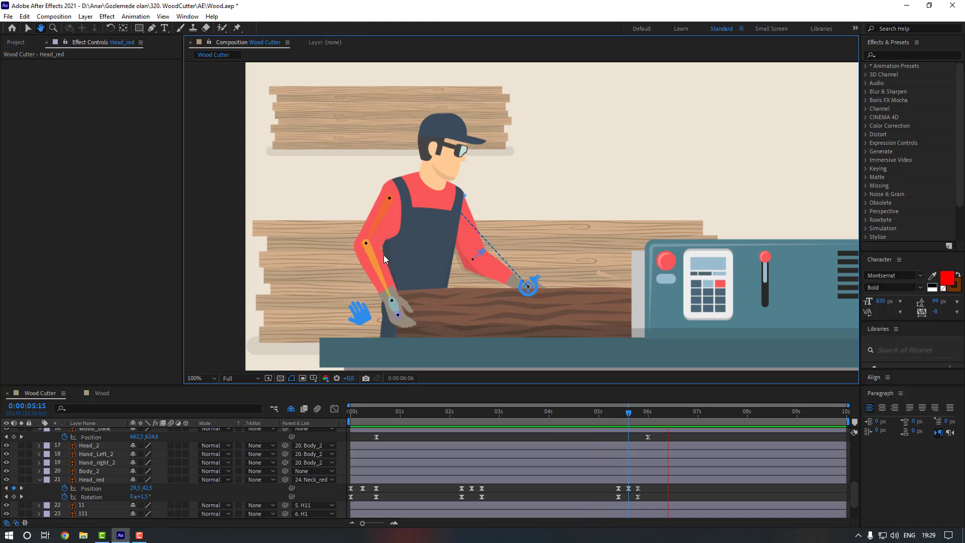
{"action": "scroll", "coordinate": [384, 255], "scroll_direction": "down", "scroll_amount": 1}
- Start Position and Rotation keyframes on the Body_Red layer at 0:00:00:00
{"action": "scroll", "coordinate": [102, 475], "scroll_direction": "down", "scroll_amount": 2}
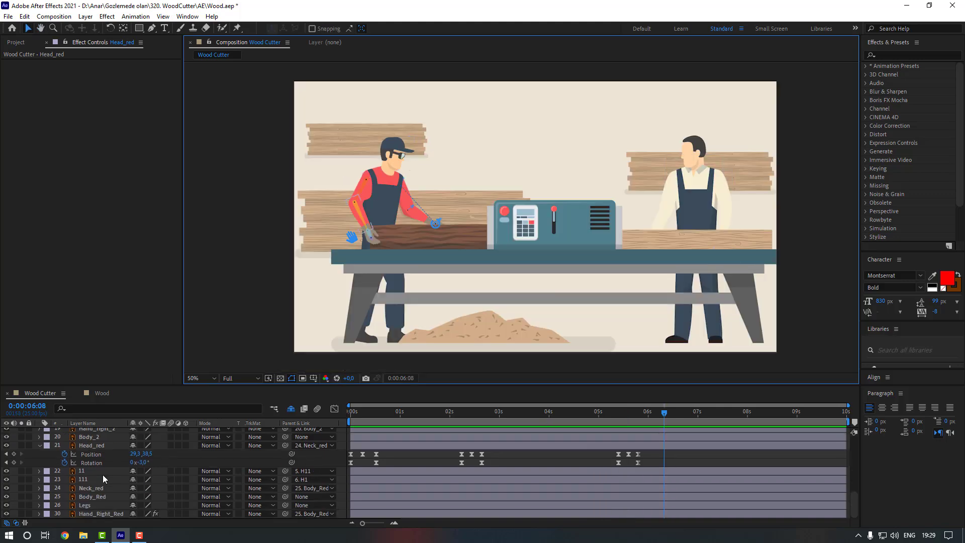
{"action": "left_click", "coordinate": [104, 496]}
{"action": "left_click_drag", "start_coordinate": [372, 417], "coordinate": [345, 419]}
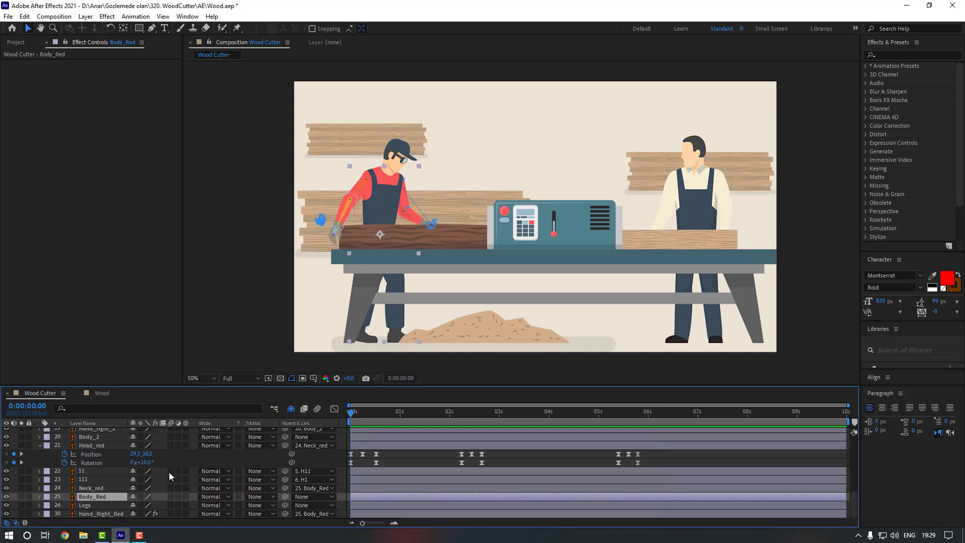
{"action": "key", "text": "r"}
{"action": "key", "text": "shift+p"}
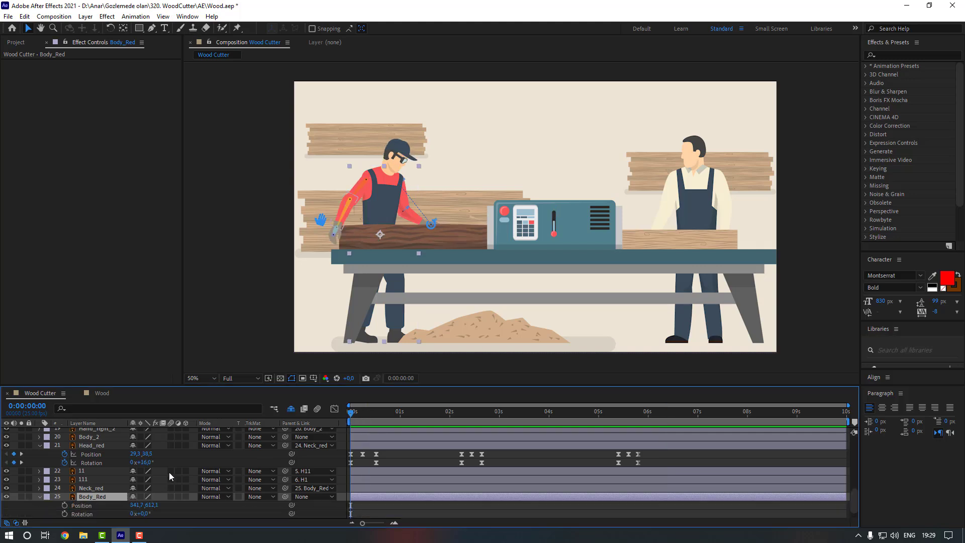
{"action": "scroll", "coordinate": [170, 476], "scroll_direction": "down", "scroll_amount": 1}
{"action": "left_click", "coordinate": [65, 488]}
{"action": "left_click", "coordinate": [65, 496], "text": "shift"}
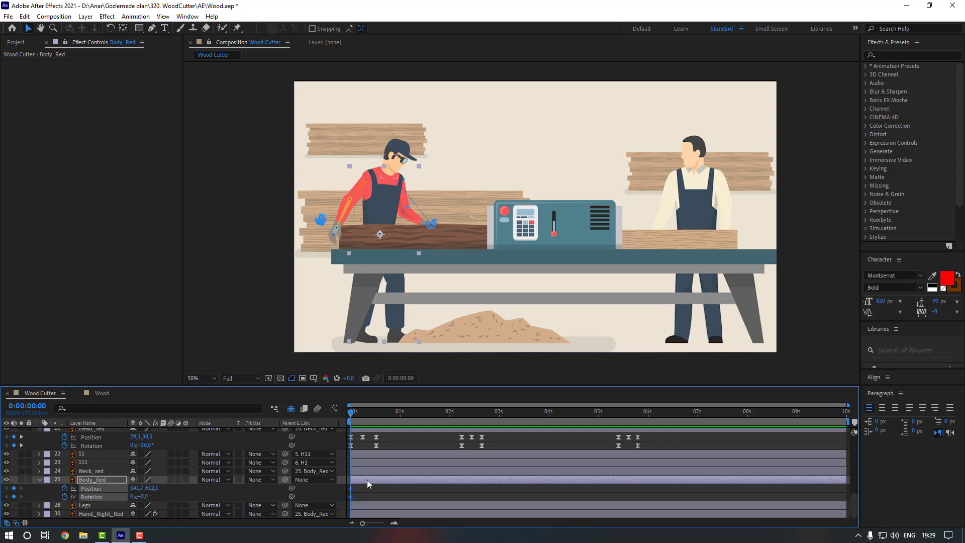
- Rotate the Body_Red layer to -2° at 0:00:00:13 and check the motion back to the start
{"action": "left_click", "coordinate": [376, 413]}
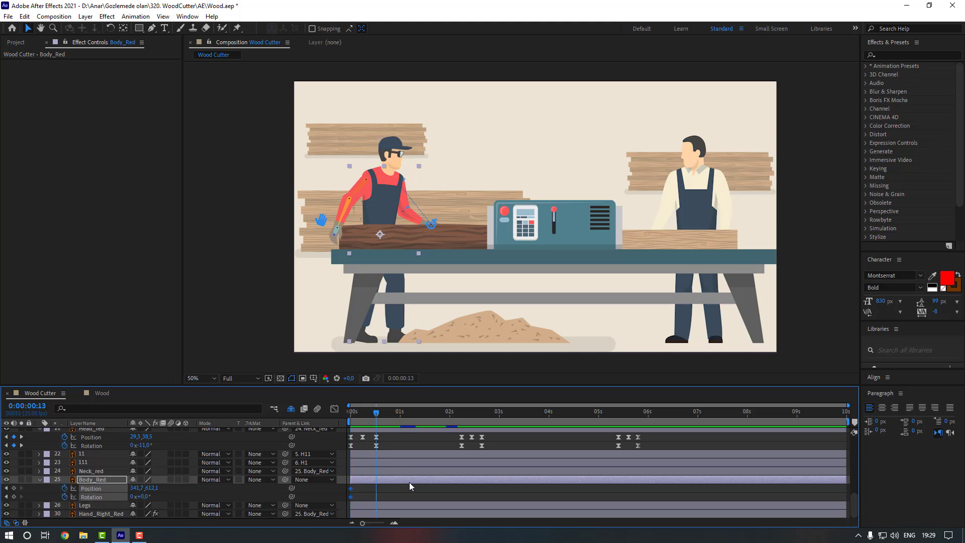
{"action": "left_click", "coordinate": [354, 487]}
{"action": "left_click_drag", "start_coordinate": [146, 496], "coordinate": [145, 496]}
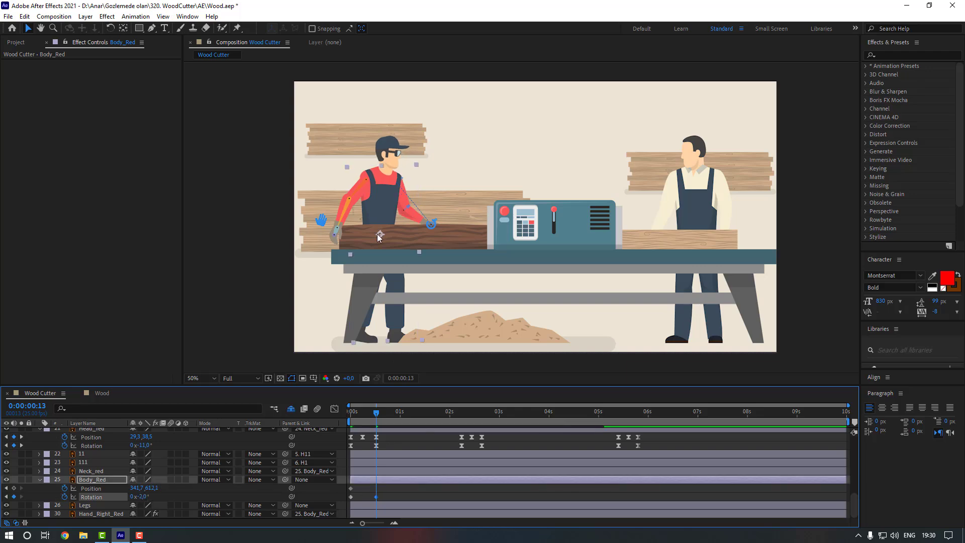
{"action": "scroll", "coordinate": [379, 237], "scroll_direction": "up", "scroll_amount": 4}
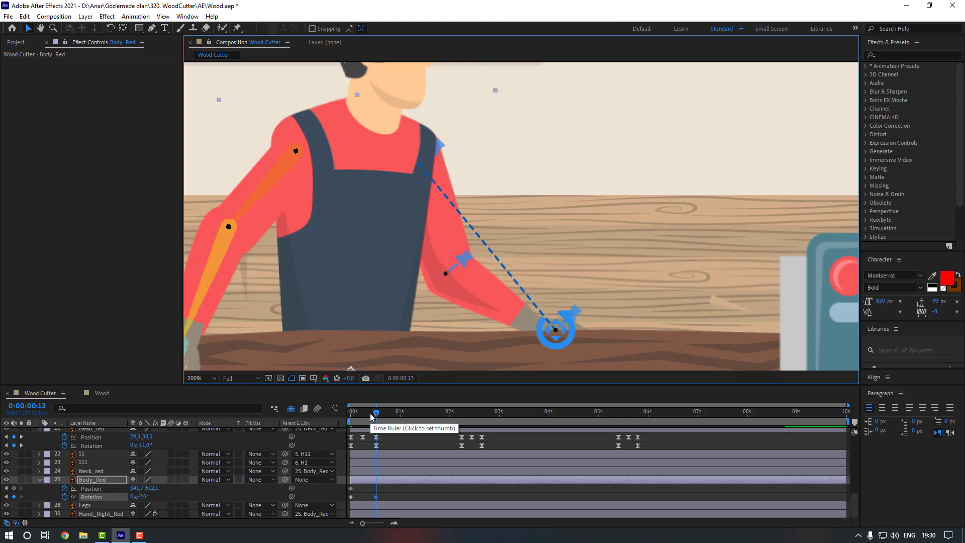
{"action": "left_click_drag", "start_coordinate": [372, 416], "coordinate": [329, 417]}
- Parent the H1 arm bone to the Body_Red layer and hide the shy layers again
{"action": "scroll", "coordinate": [103, 499], "scroll_direction": "up", "scroll_amount": 10}
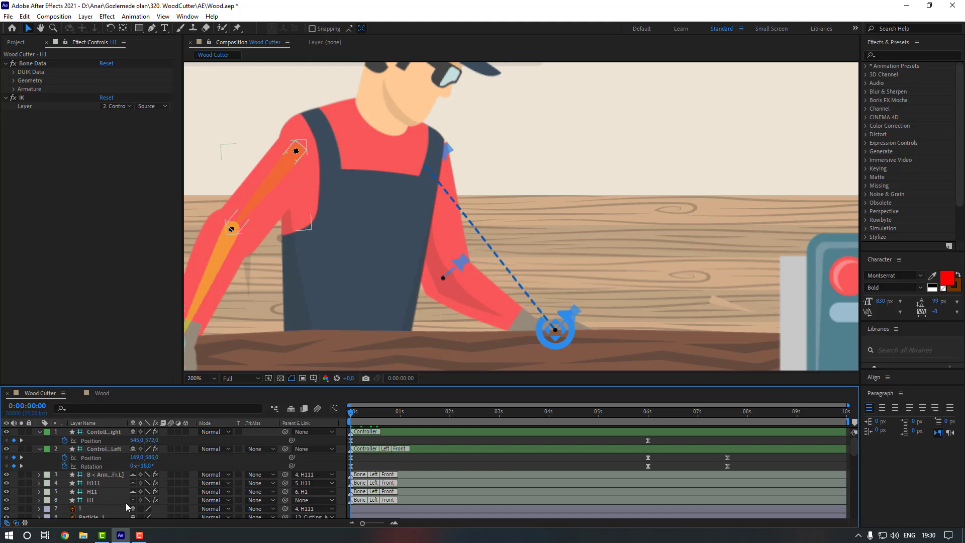
{"action": "left_click", "coordinate": [103, 502]}
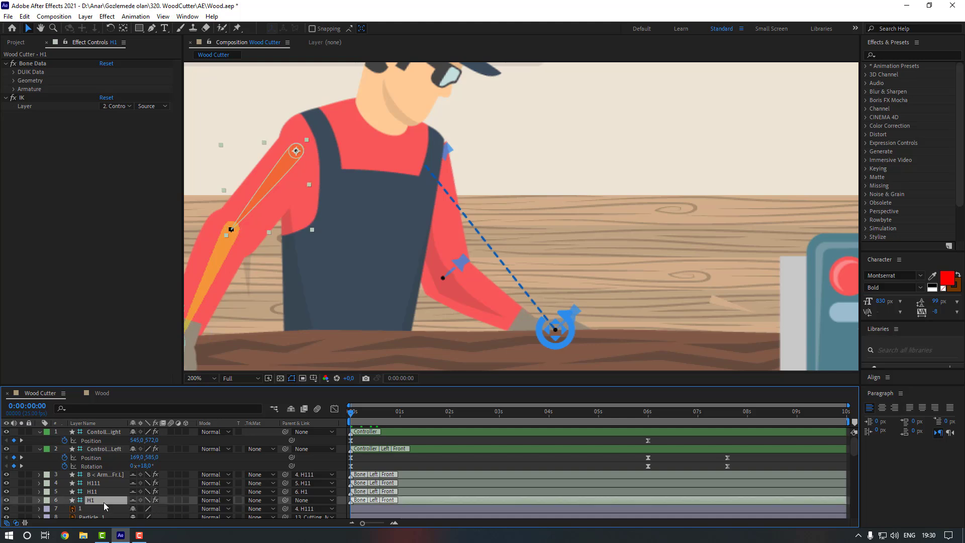
{"action": "left_click", "coordinate": [315, 500]}
{"action": "left_click", "coordinate": [332, 390]}
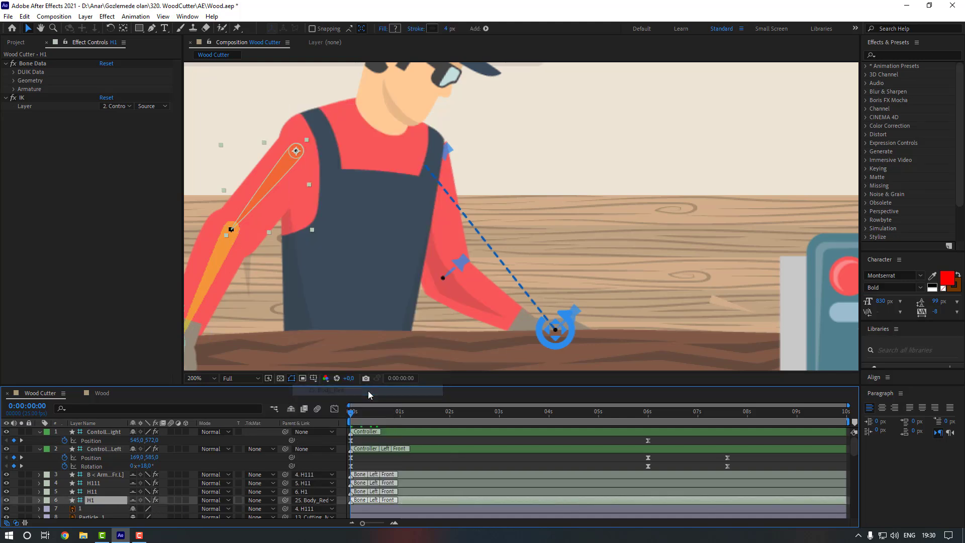
{"action": "left_click", "coordinate": [290, 408]}
- Preview the animation to check how the arm follows the body, then return to Body_Red's keyframes
{"action": "scroll", "coordinate": [454, 348], "scroll_direction": "down", "scroll_amount": 2}
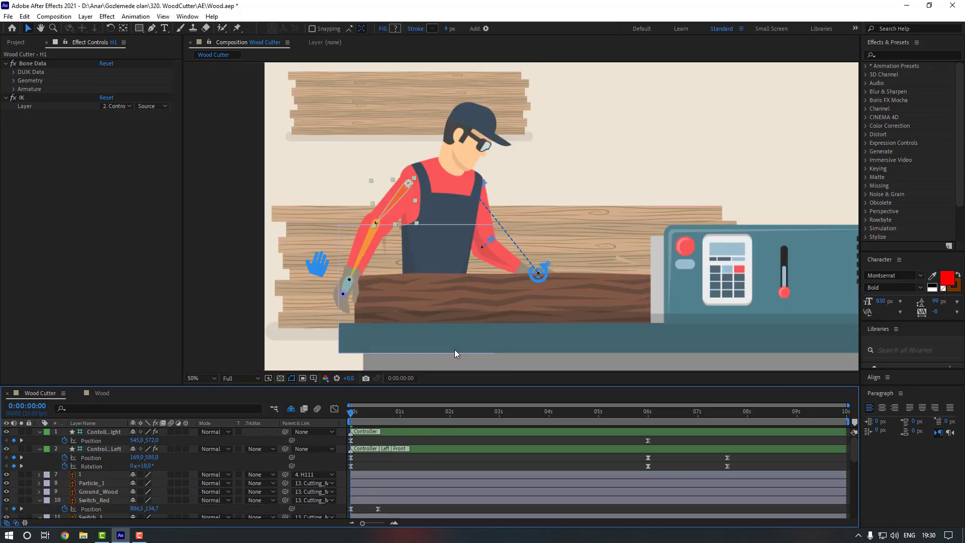
{"action": "scroll", "coordinate": [352, 324], "scroll_direction": "up", "scroll_amount": 2}
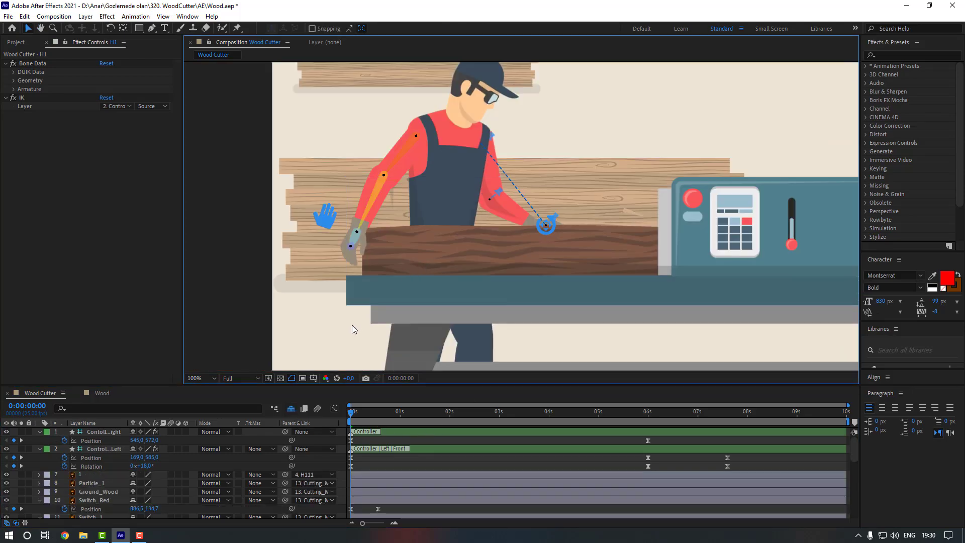
{"action": "key", "text": "space"}
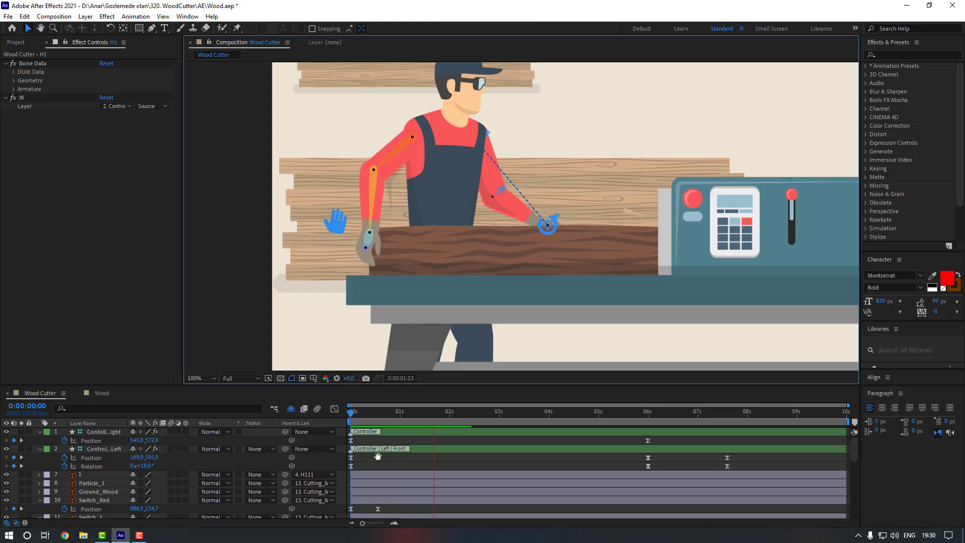
{"action": "scroll", "coordinate": [384, 460], "scroll_direction": "down", "scroll_amount": 8}
{"action": "left_click", "coordinate": [373, 417]}
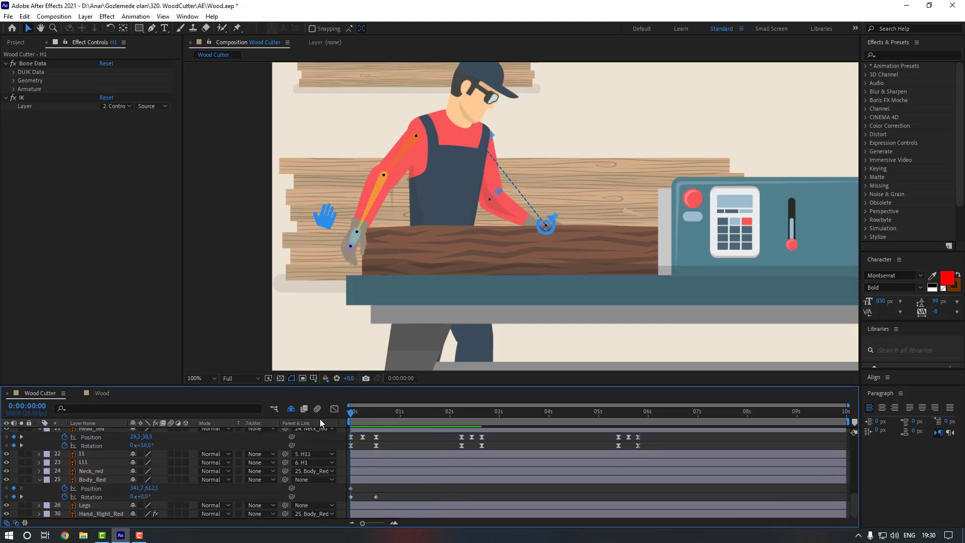
- Add a Position keyframe on Body_Red at 0:00:00:13 and lower the body to Y 616,1 at 0:00:00:06
{"action": "left_click_drag", "start_coordinate": [363, 422], "coordinate": [376, 424]}
{"action": "left_click", "coordinate": [377, 496]}
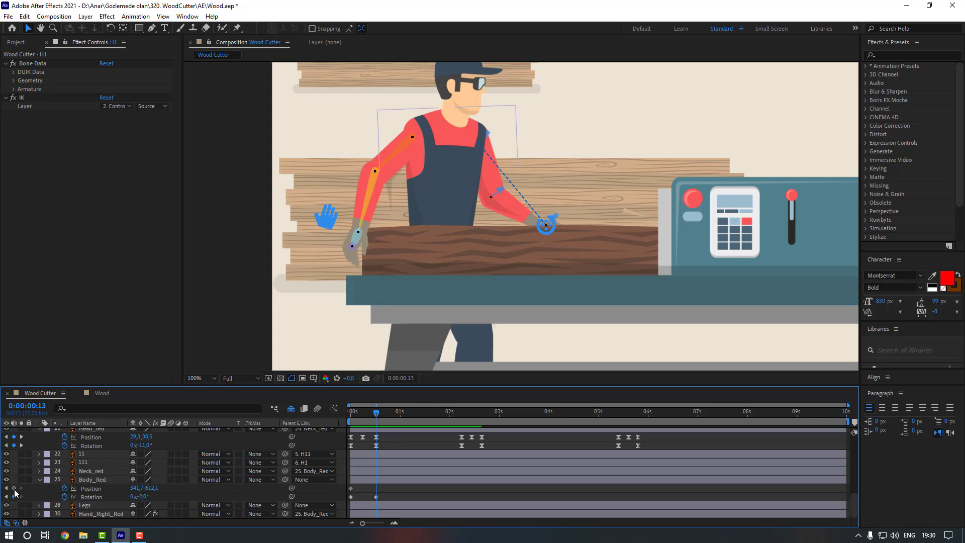
{"action": "left_click", "coordinate": [14, 488]}
{"action": "left_click", "coordinate": [363, 412]}
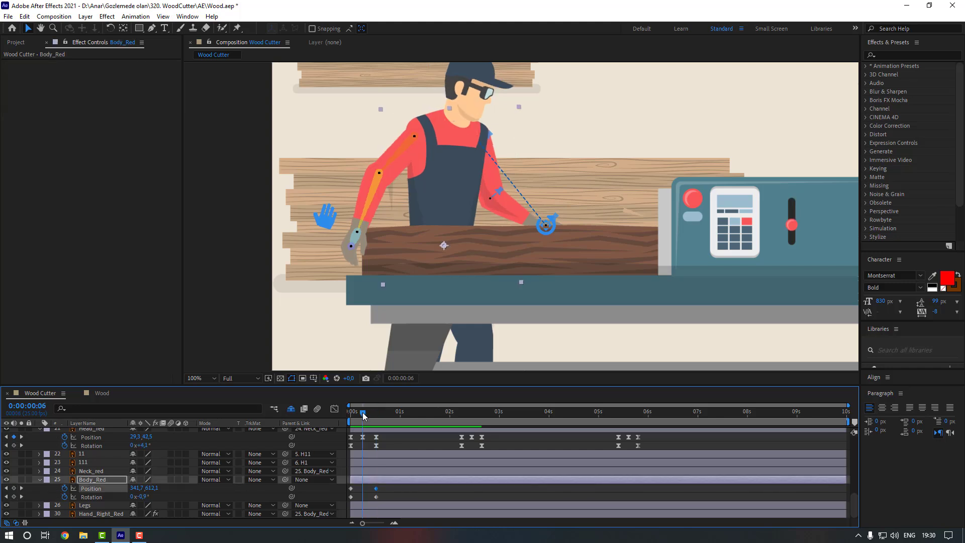
{"action": "key", "text": "Down"}
{"action": "key", "text": "Down"}
{"action": "key", "text": "Down"}
{"action": "key", "text": "Down"}
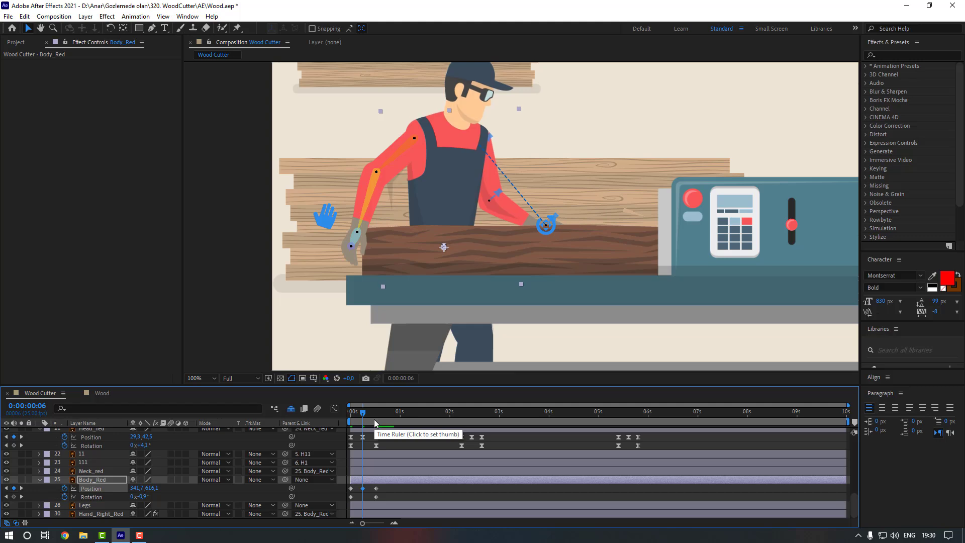
- Apply Easy Ease to all of Body_Red's Position and Rotation keyframes and preview the motion in the full scene
{"action": "left_click_drag", "start_coordinate": [371, 483], "coordinate": [383, 500]}
{"action": "right_click", "coordinate": [376, 496]}
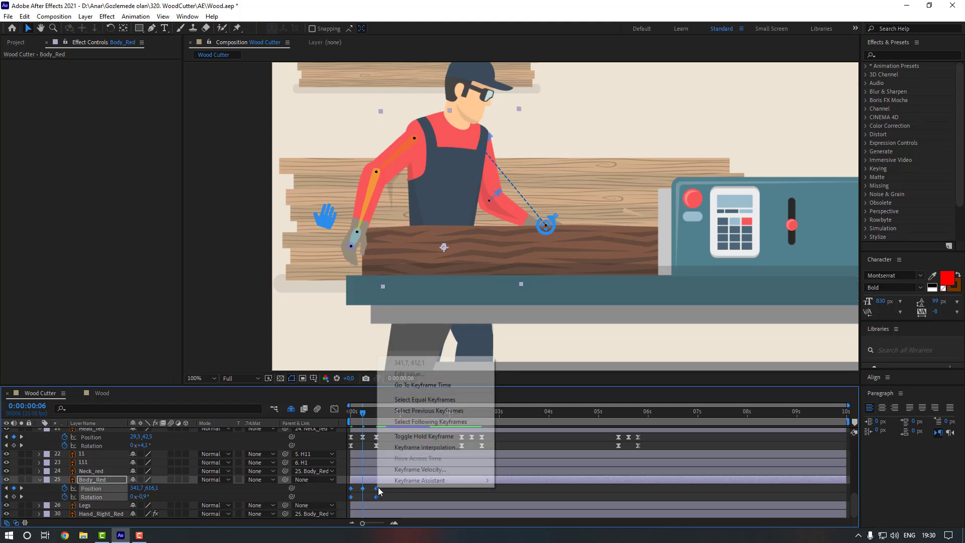
{"action": "mouse_move", "coordinate": [442, 480]}
{"action": "left_click", "coordinate": [533, 417]}
{"action": "key", "text": "space"}
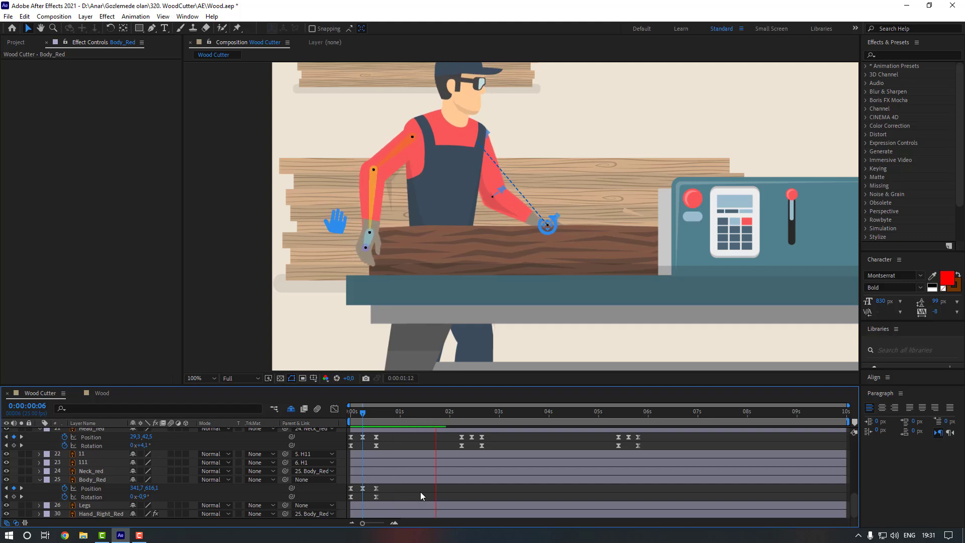
{"action": "key", "text": "comma"}
{"action": "key", "text": "comma"}
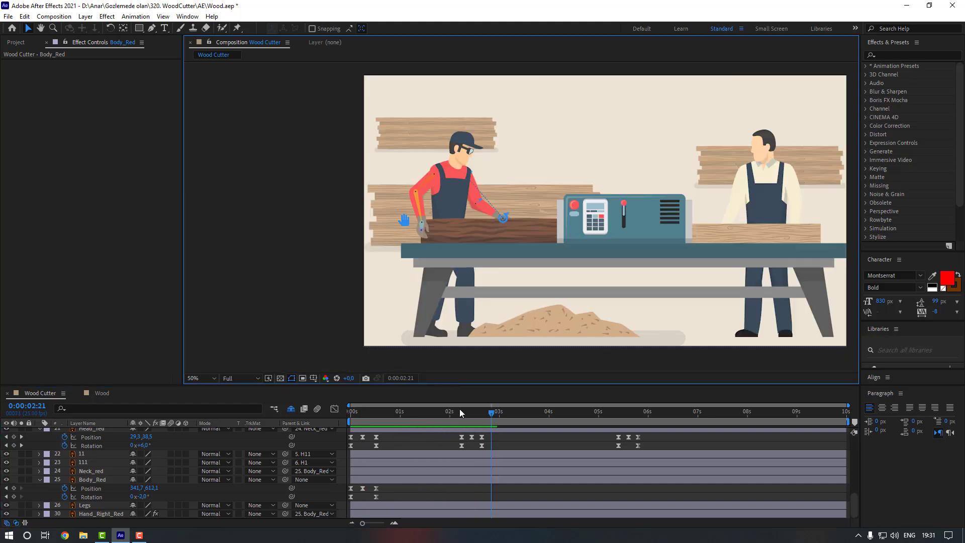
- Add Position and Rotation keyframes to Body_Red at 0:00:02:06 to hold the current pose
{"action": "left_click", "coordinate": [461, 411]}
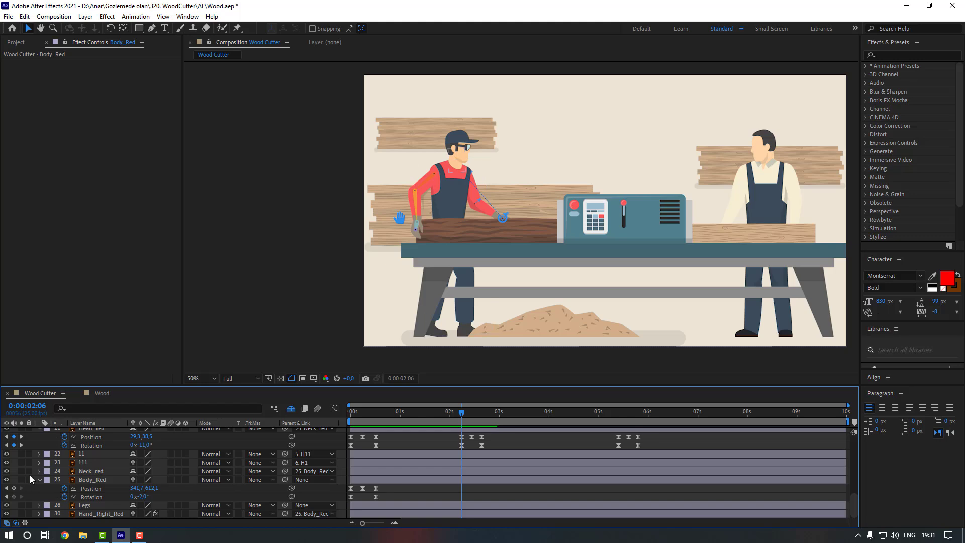
{"action": "left_click", "coordinate": [13, 488]}
{"action": "left_click", "coordinate": [14, 497]}
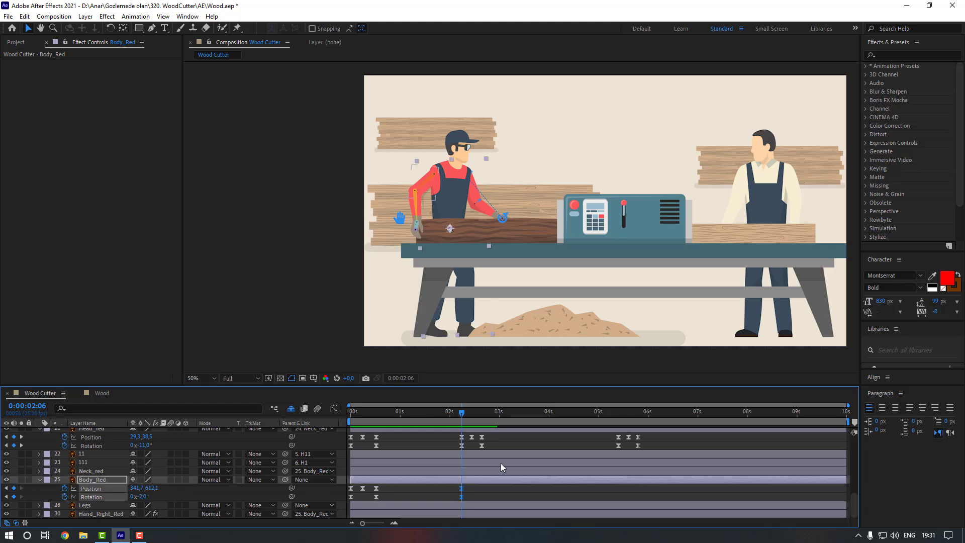
- Rotate Body_Red to 2° at 0:00:02:16 and add a Position keyframe there, with both keyframes eased
{"action": "key", "text": "shift+Page_Down"}
{"action": "key", "text": "F2"}
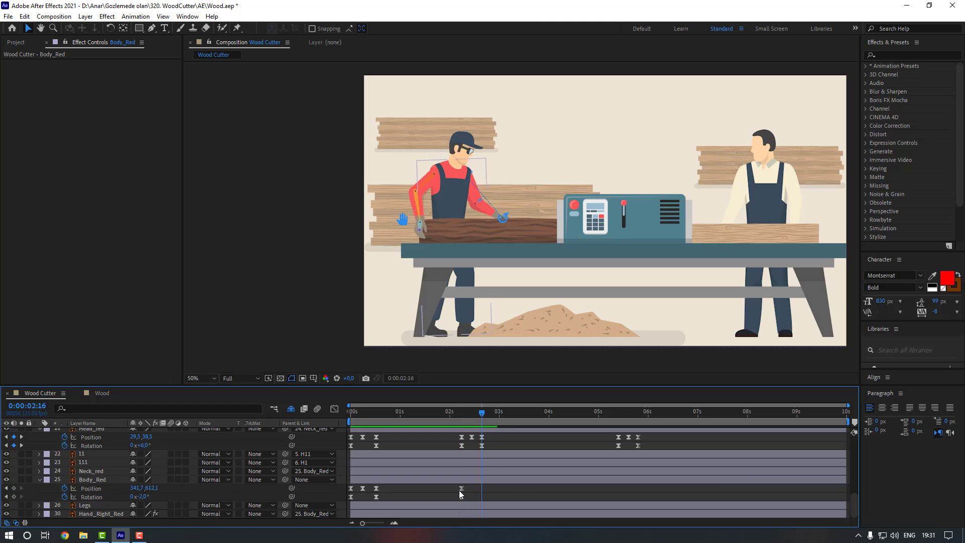
{"action": "left_click", "coordinate": [140, 497]}
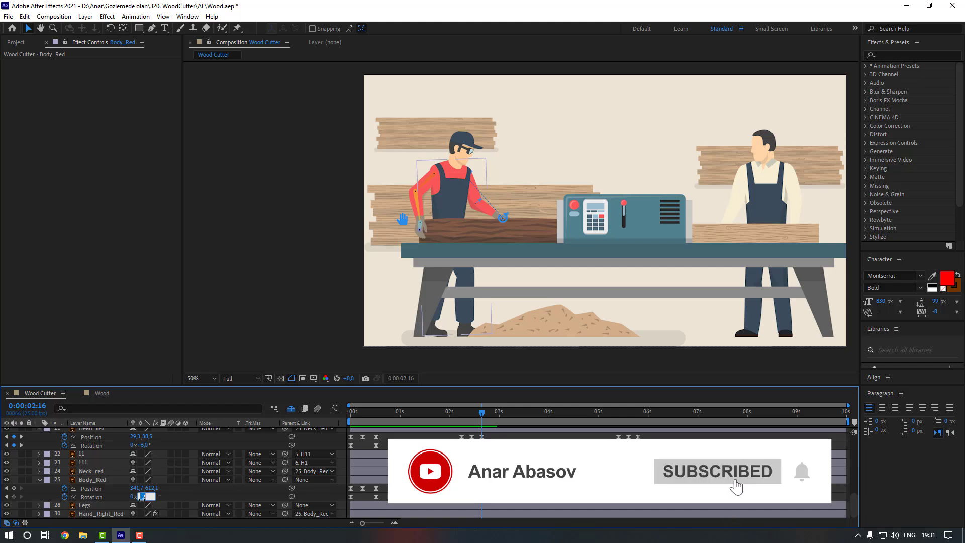
{"action": "key", "text": "Return"}
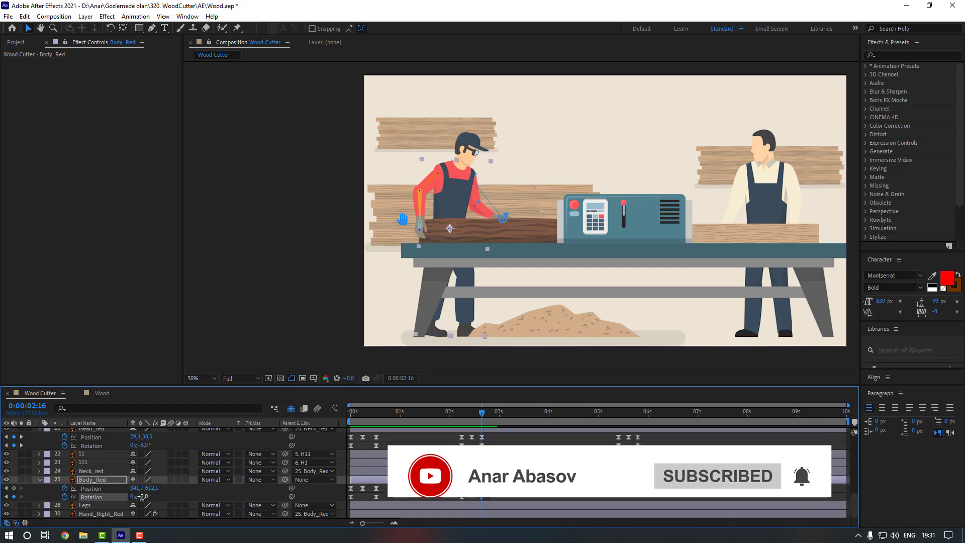
{"action": "left_click", "coordinate": [15, 488]}
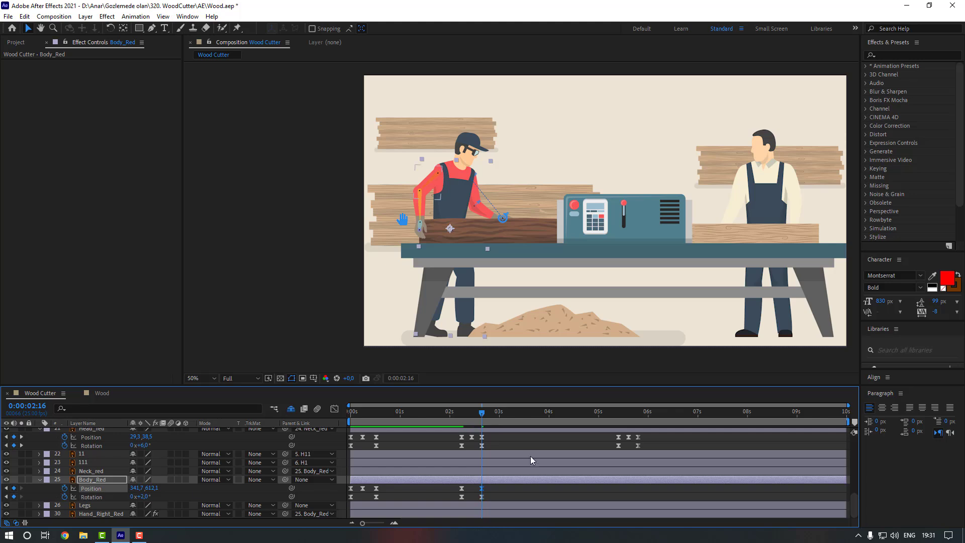
- Repeat Body_Red's lowered Position keyframe at 0:00:02:11 and preview the second body movement
{"action": "left_click", "coordinate": [472, 413]}
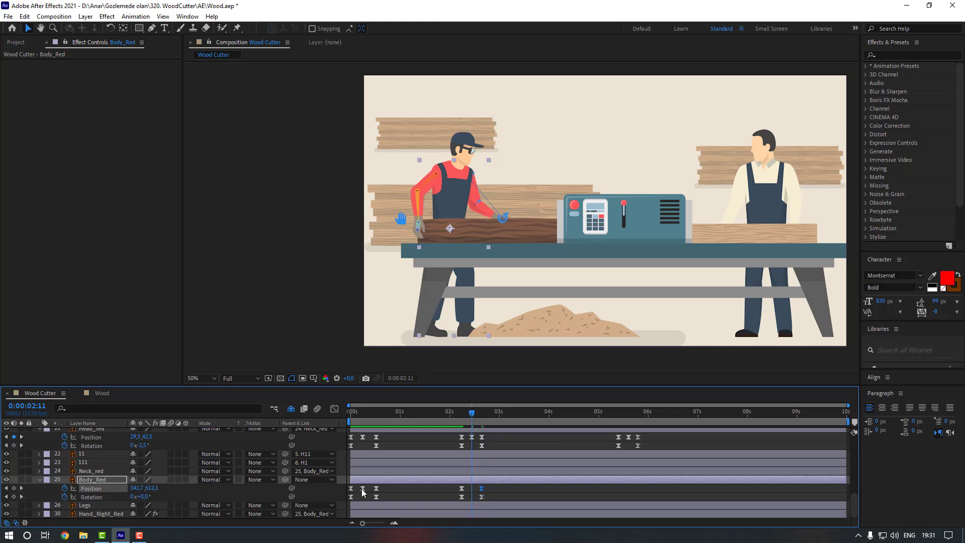
{"action": "left_click", "coordinate": [408, 496]}
{"action": "left_click", "coordinate": [451, 414]}
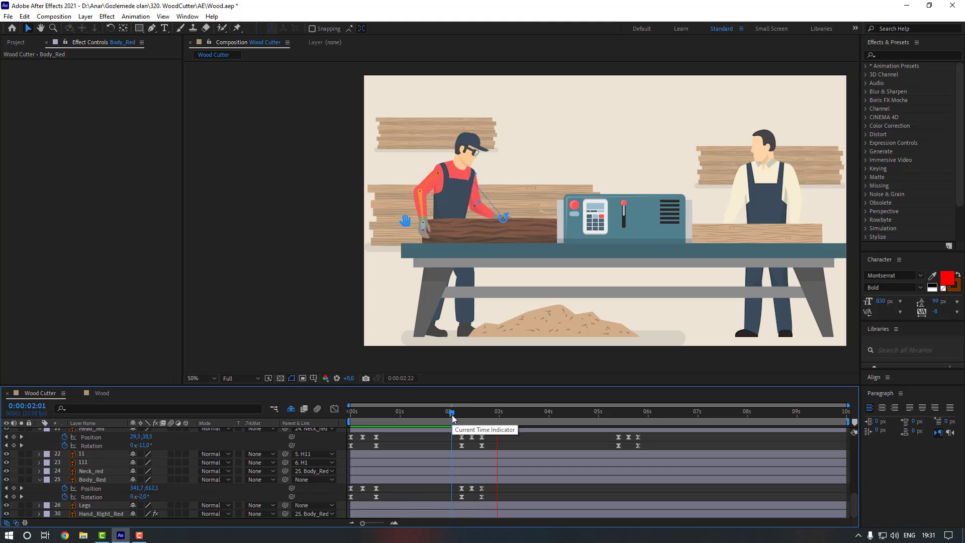
{"action": "key", "text": "space"}
- Copy Body_Red's second group of Position and Rotation keyframes to 0:00:05:10, starting that group's rotation from 2°
{"action": "left_click_drag", "start_coordinate": [497, 486], "coordinate": [458, 501]}
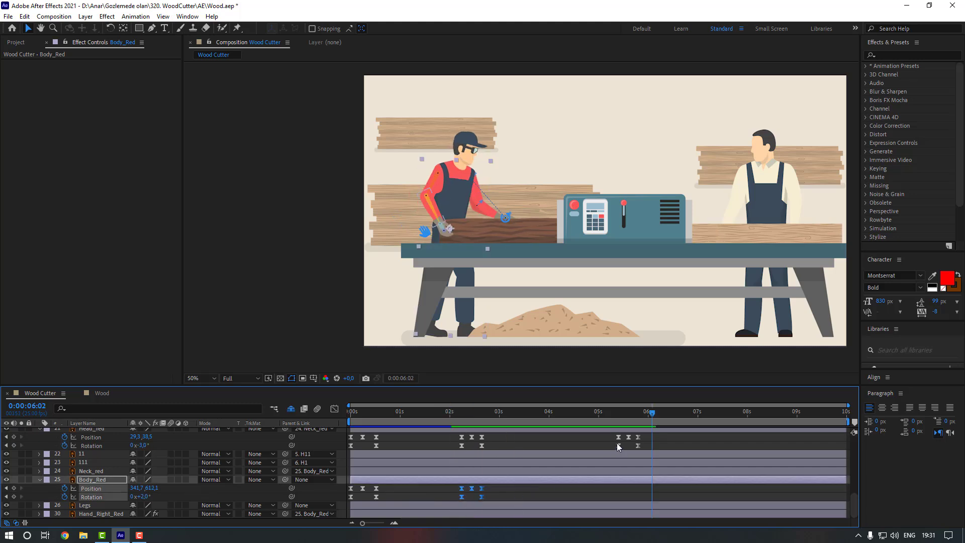
{"action": "left_click", "coordinate": [619, 413]}
{"action": "key", "text": "ctrl+v"}
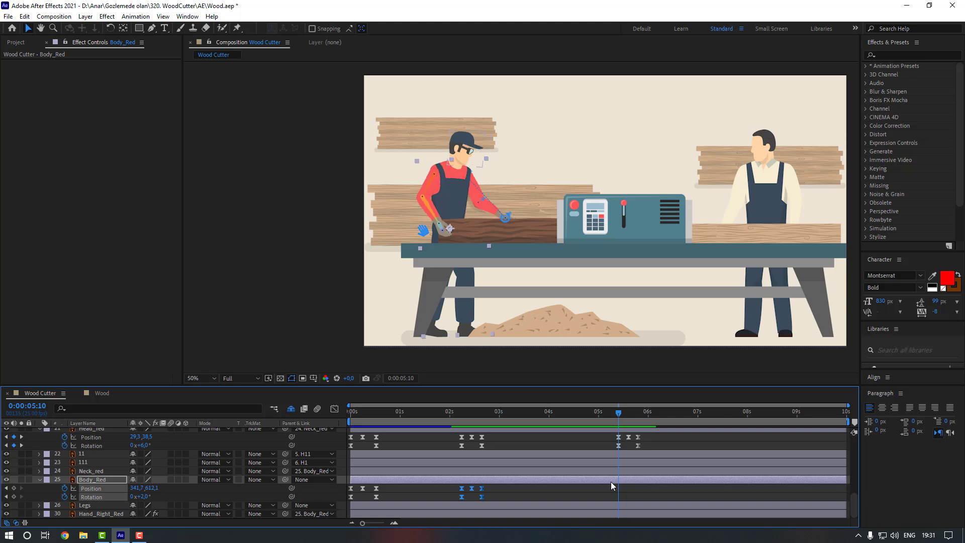
{"action": "left_click_drag", "start_coordinate": [499, 493], "coordinate": [476, 499]}
{"action": "key", "text": "ctrl+c"}
{"action": "key", "text": "ctrl+v"}
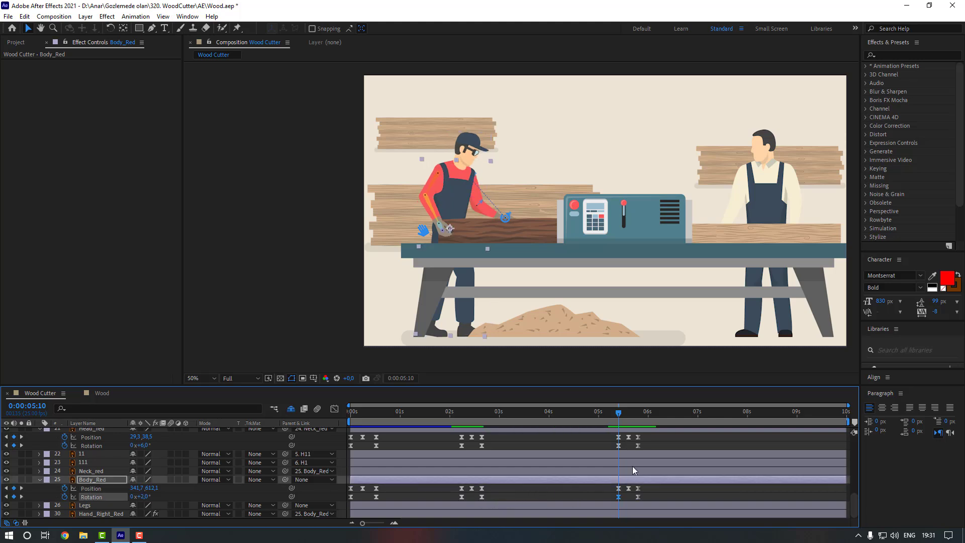
- Set Body_Red's rotation to 0° at 0:00:05:20 and preview the whole animation
{"action": "left_click", "coordinate": [638, 415]}
{"action": "left_click", "coordinate": [646, 497]}
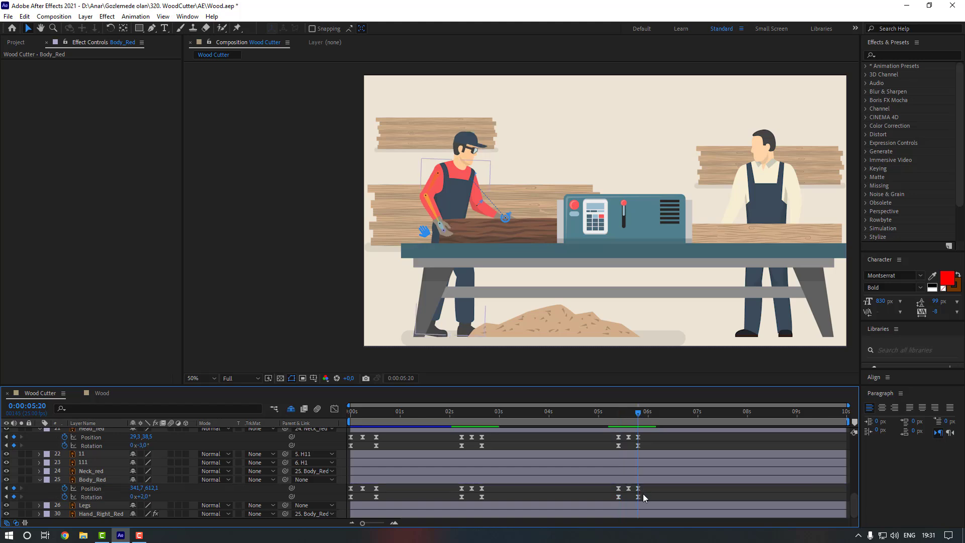
{"action": "left_click", "coordinate": [144, 498]}
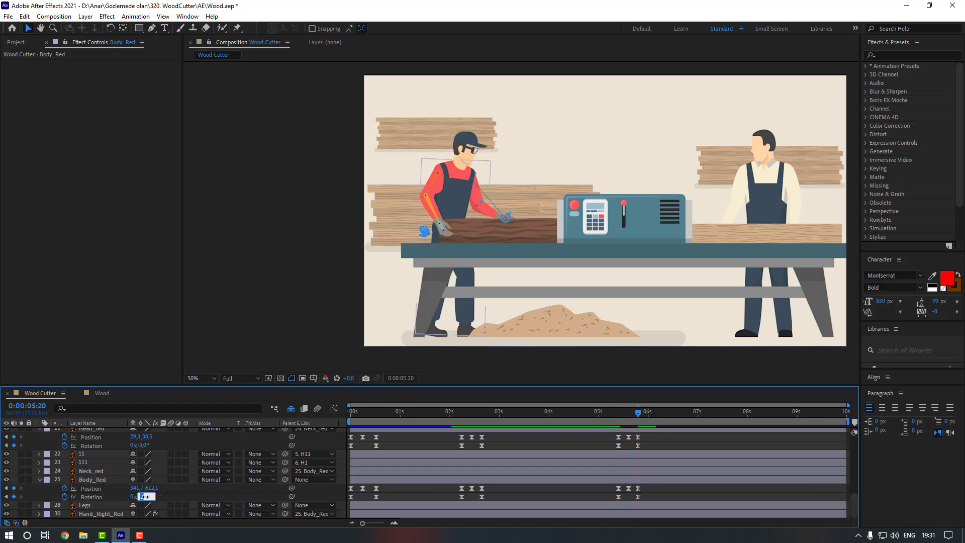
{"action": "type", "text": "0"}
{"action": "key", "text": "Return"}
{"action": "key", "text": "space"}
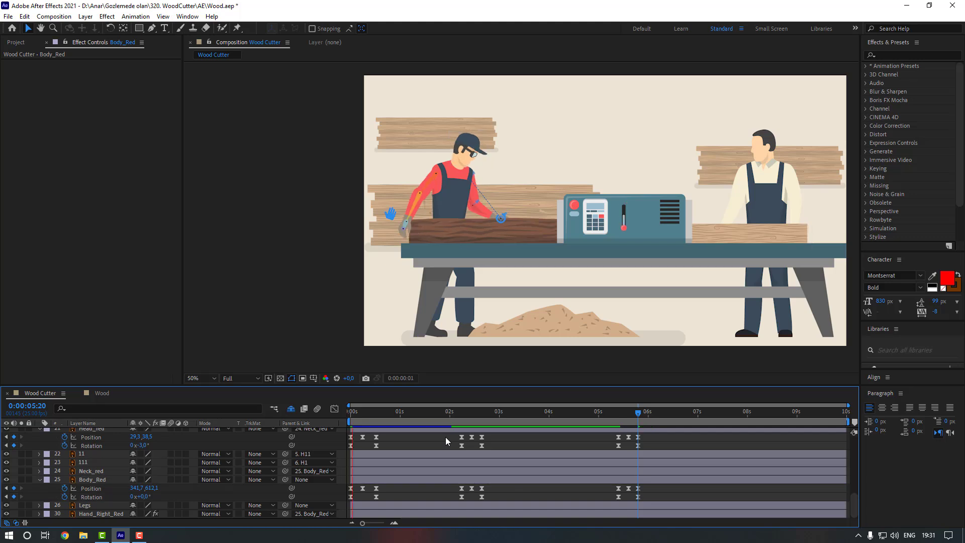
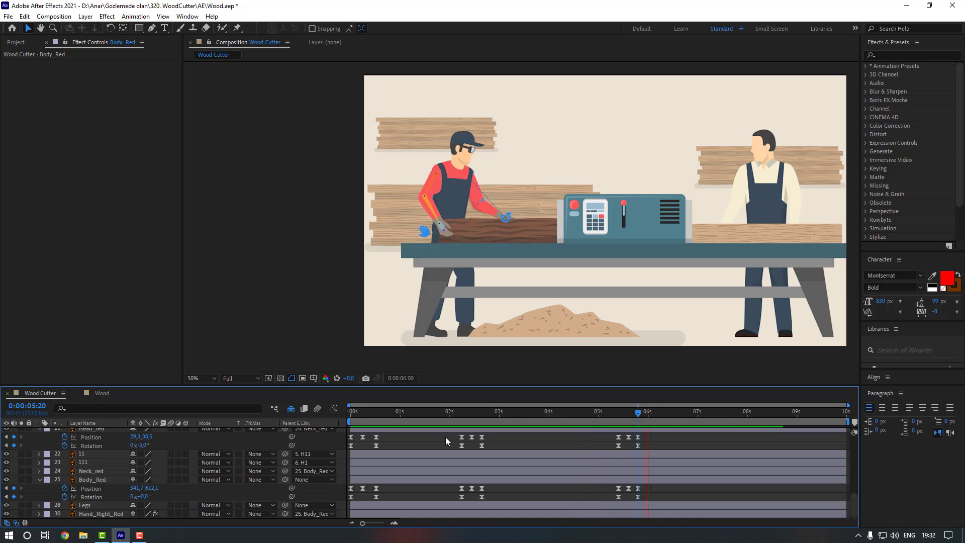
{"action": "key", "text": "space"}
- Move the Particle_1 layer directly below Cutting_Machine in the layer stack
{"action": "scroll", "coordinate": [445, 437], "scroll_direction": "up", "scroll_amount": 8}
{"action": "scroll", "coordinate": [474, 240], "scroll_direction": "up", "scroll_amount": 2}
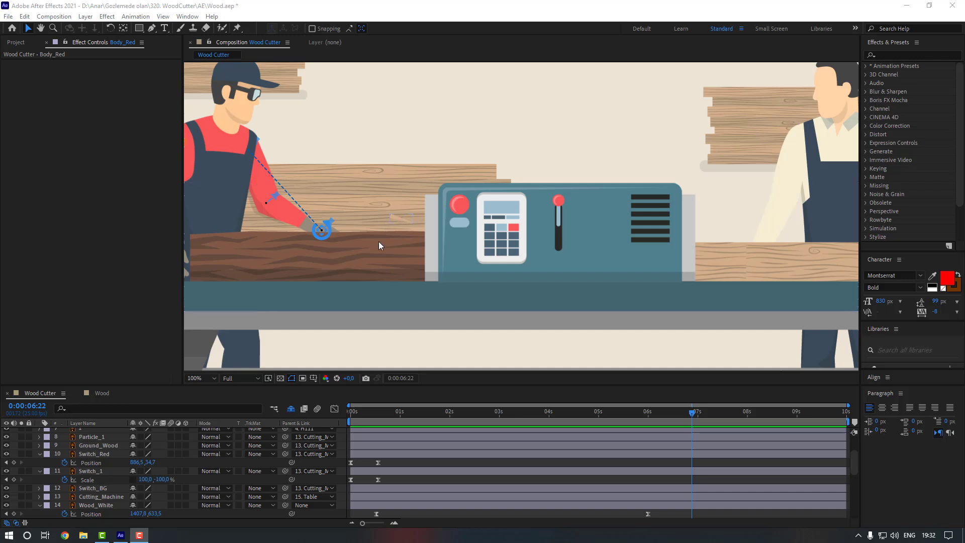
{"action": "left_click", "coordinate": [99, 437]}
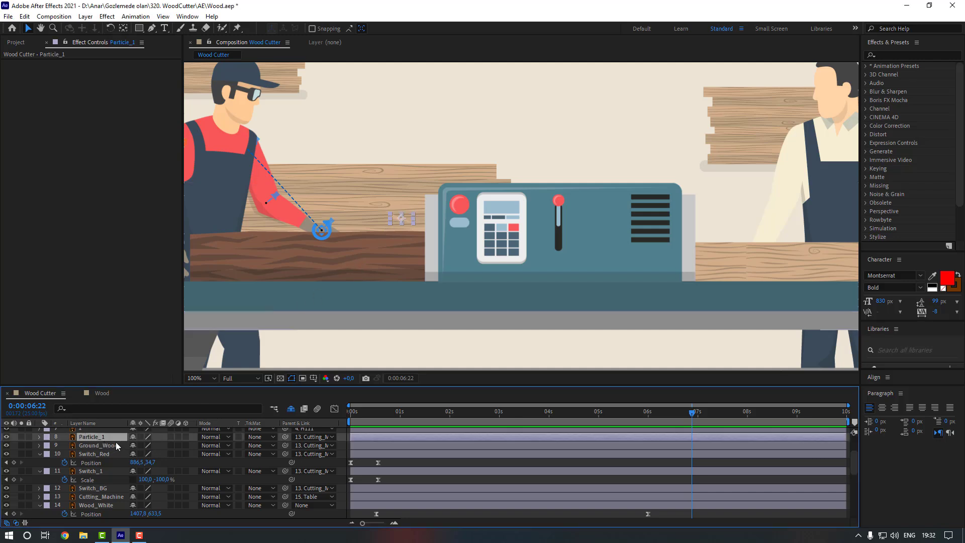
{"action": "scroll", "coordinate": [114, 442], "scroll_direction": "up", "scroll_amount": 1}
{"action": "left_click_drag", "start_coordinate": [104, 449], "coordinate": [106, 504]}
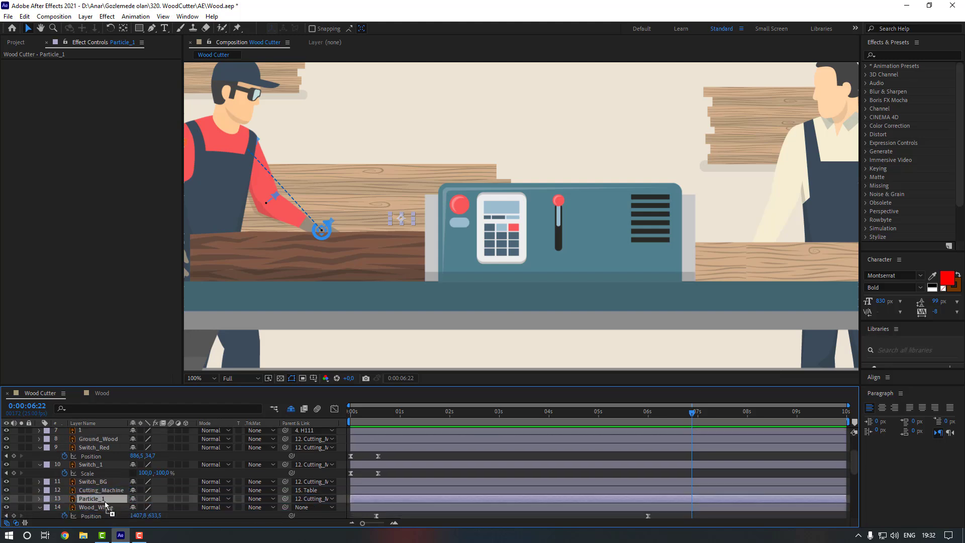
- Go to 0:00:00:11 and solo the Particle_1 and Cutting_Machine layers
{"action": "mouse_move", "coordinate": [410, 223]}
{"action": "left_mouse_down"}
{"action": "mouse_move", "coordinate": [456, 229]}
{"action": "mouse_move", "coordinate": [418, 223]}
{"action": "left_mouse_up"}
{"action": "left_click_drag", "start_coordinate": [360, 420], "coordinate": [372, 420]}
{"action": "left_click", "coordinate": [21, 499]}
{"action": "left_click", "coordinate": [21, 490]}
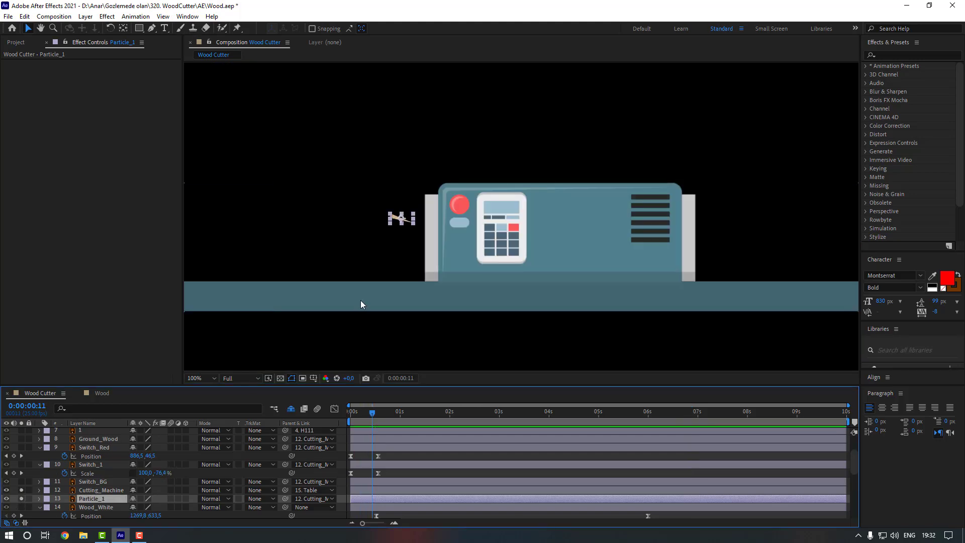
- Start Position keyframes on Particle_1 at 0:00:00:11 with the particle hidden behind the machine's left end, at about 665, 93
{"action": "key", "text": "p"}
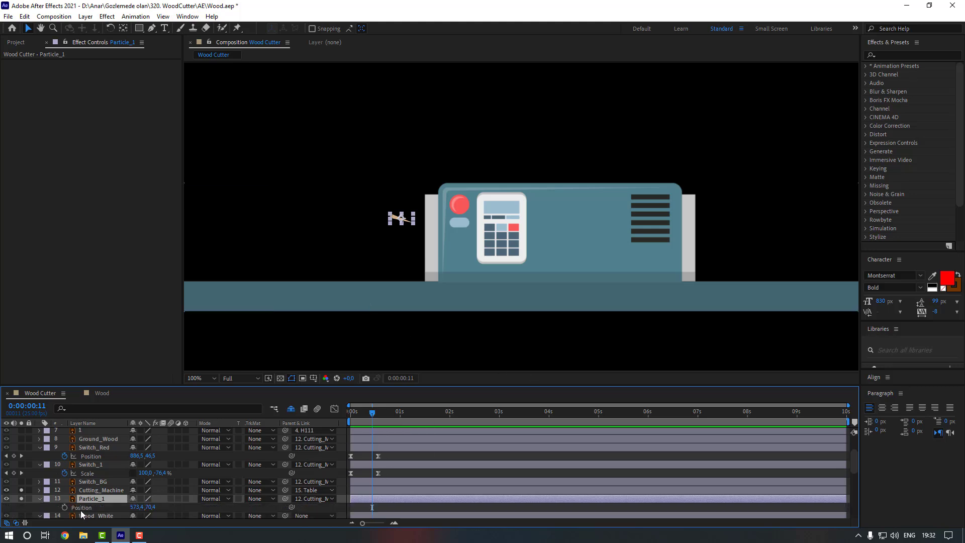
{"action": "left_click", "coordinate": [64, 507]}
{"action": "left_click_drag", "start_coordinate": [401, 218], "coordinate": [446, 231]}
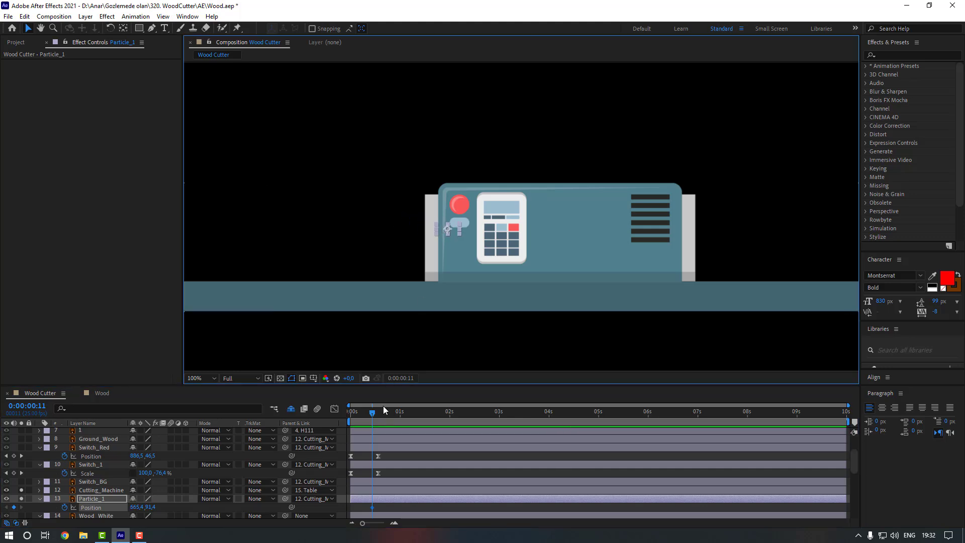
- Move Particle_1 out to the upper left of the machine at 0:00:00:16, to about 101, -45
{"action": "key", "text": "Page_Down"}
{"action": "key", "text": "Page_Down"}
{"action": "key", "text": "Page_Down"}
{"action": "key", "text": "Page_Down"}
{"action": "key", "text": "Page_Down"}
{"action": "left_click_drag", "start_coordinate": [435, 224], "coordinate": [174, 163]}
{"action": "key", "text": "comma"}
{"action": "scroll", "coordinate": [407, 247], "scroll_direction": "up", "scroll_amount": 1}
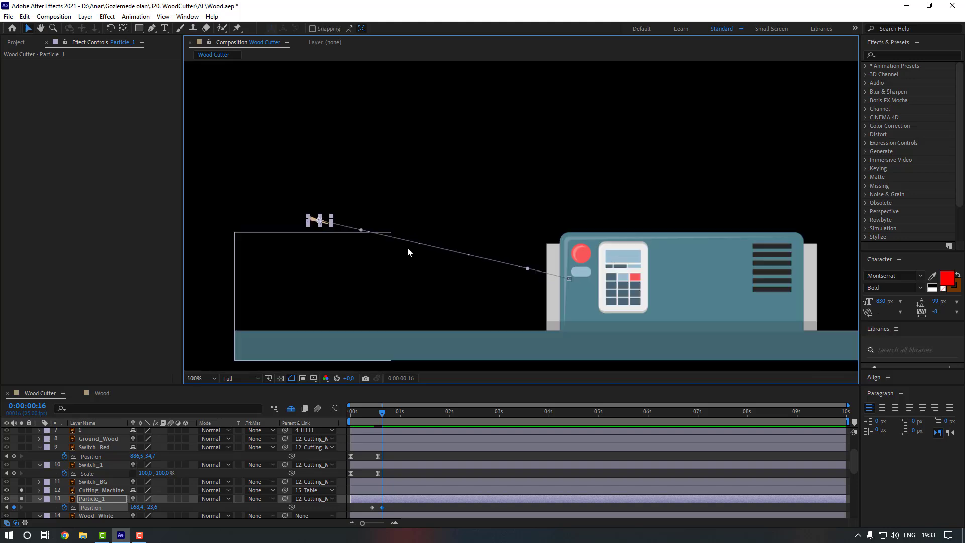
{"action": "left_click_drag", "start_coordinate": [319, 220], "coordinate": [286, 210]}
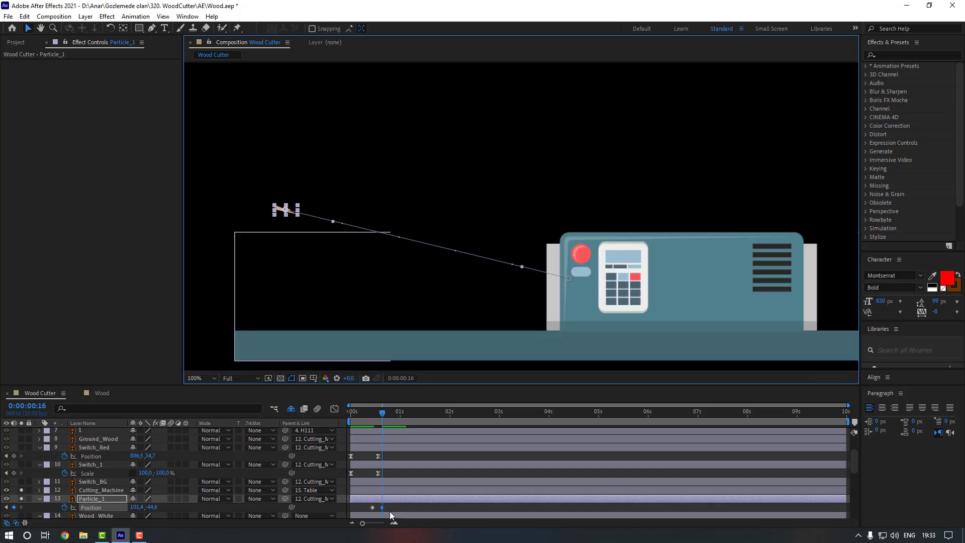
- Apply Easy Ease to both of Particle_1's Position keyframes
{"action": "left_click", "coordinate": [396, 507]}
{"action": "right_click", "coordinate": [382, 509]}
{"action": "mouse_move", "coordinate": [479, 499]}
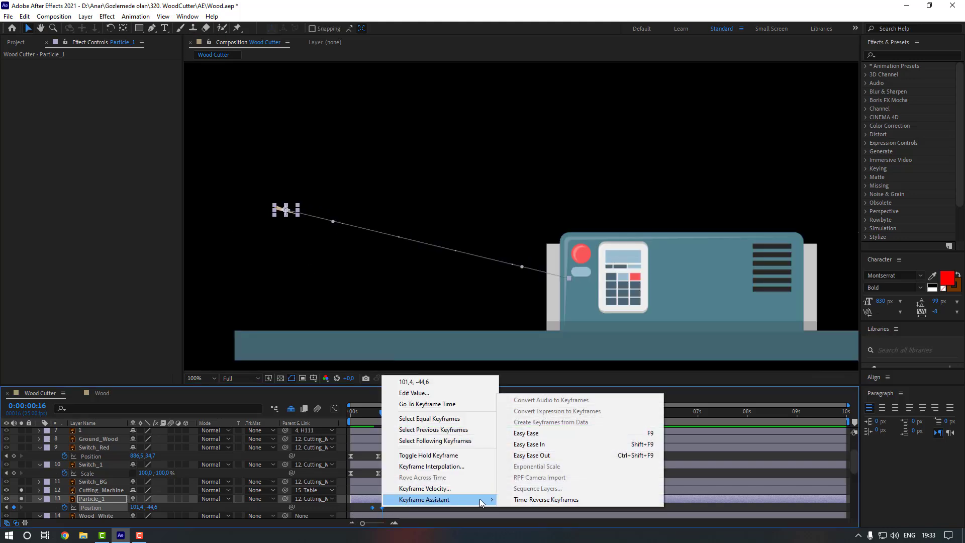
{"action": "left_click", "coordinate": [547, 436]}
- Fade Particle_1 out with Opacity keyframes of 100% at 0:00:00:12 and 0% at 0:00:00:17
{"action": "scroll", "coordinate": [503, 478], "scroll_direction": "down", "scroll_amount": 1}
{"action": "left_click_drag", "start_coordinate": [435, 528], "coordinate": [420, 527]}
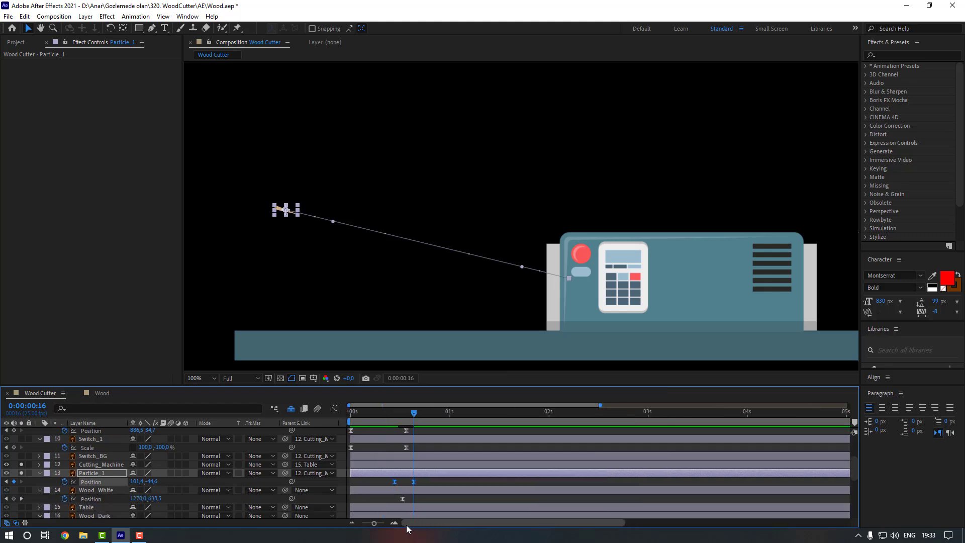
{"action": "key", "text": "shift+t"}
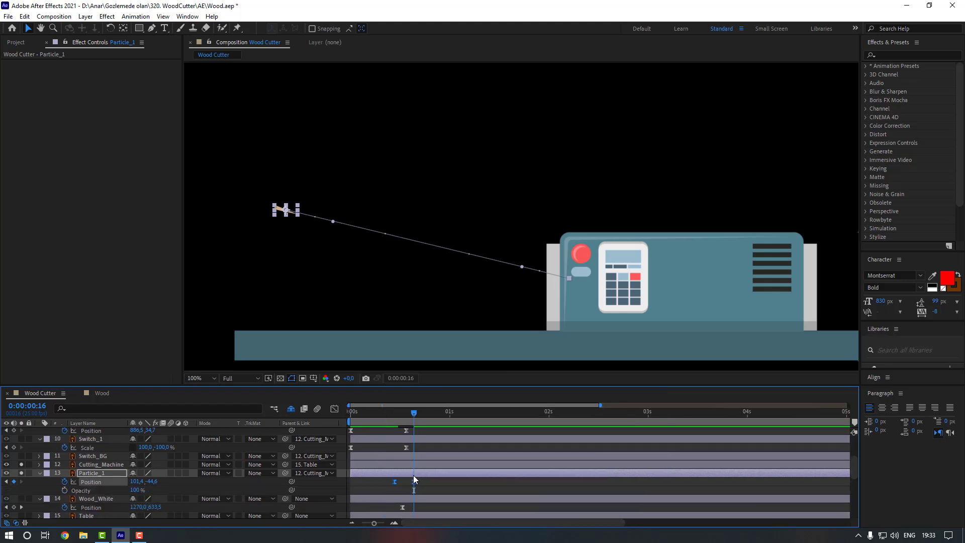
{"action": "left_click", "coordinate": [399, 414]}
{"action": "left_click", "coordinate": [64, 490]}
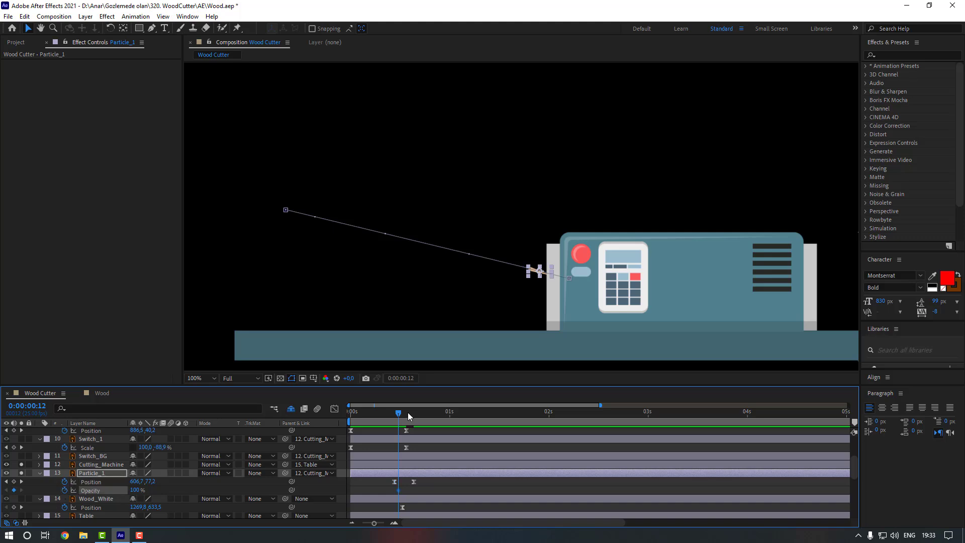
{"action": "left_click", "coordinate": [419, 414]}
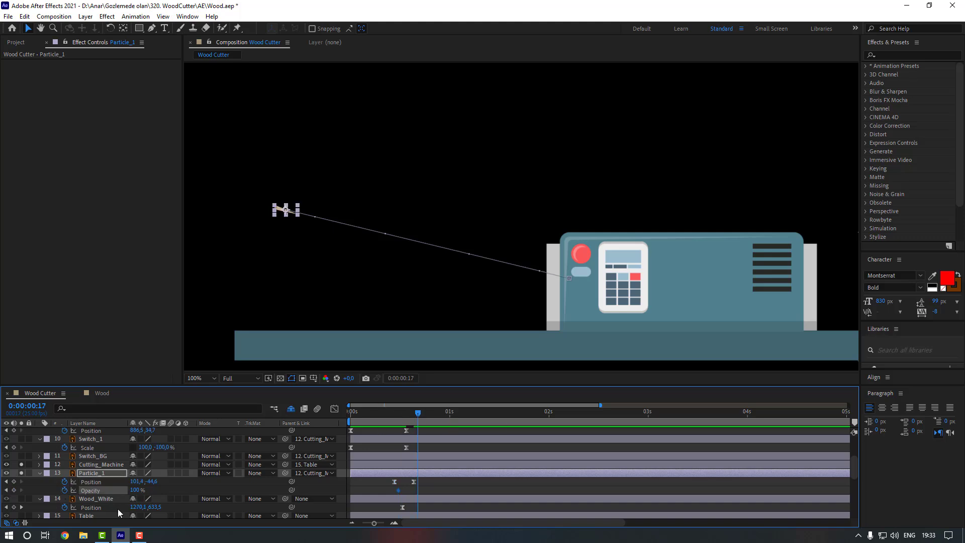
{"action": "type", "text": "0"}
{"action": "key", "text": "Return"}
- Apply Easy Ease to both of Particle_1's Opacity keyframes
{"action": "left_click_drag", "start_coordinate": [430, 496], "coordinate": [396, 486]}
{"action": "right_click", "coordinate": [417, 494]}
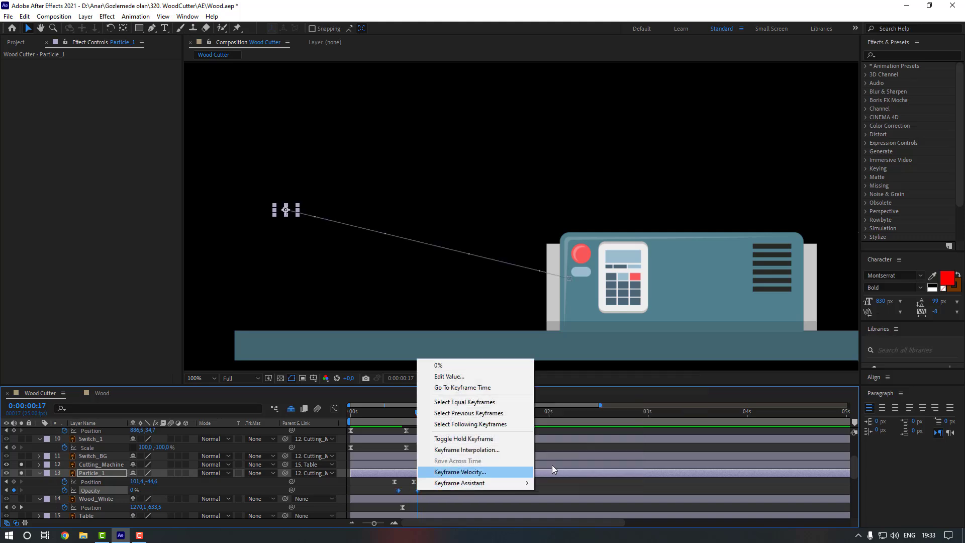
{"action": "mouse_move", "coordinate": [473, 483]}
{"action": "left_click", "coordinate": [563, 417]}
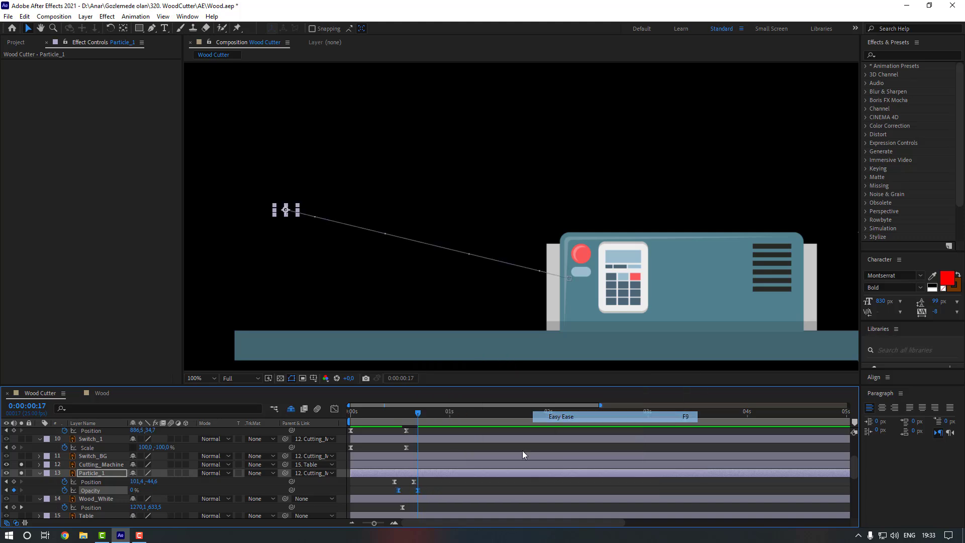
- Split the Particle_1 layer at 0:00:00:17 and delete the part after the split
{"action": "left_click", "coordinate": [441, 479]}
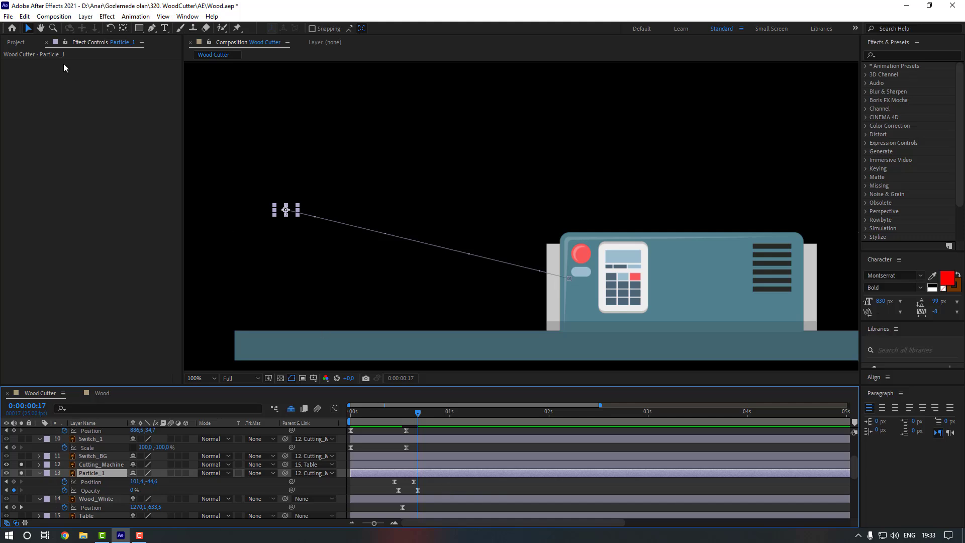
{"action": "left_click", "coordinate": [24, 16]}
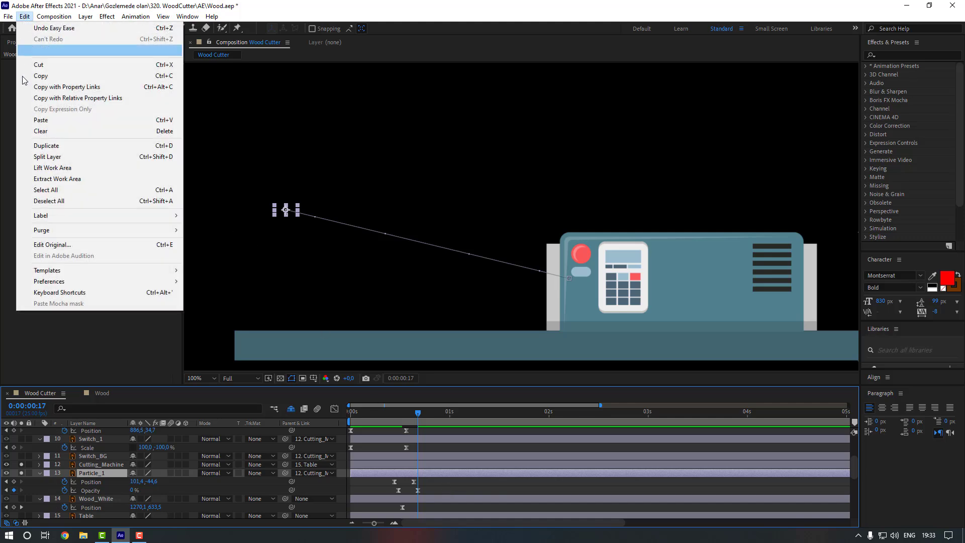
{"action": "left_click", "coordinate": [64, 158]}
{"action": "key", "text": "Delete"}
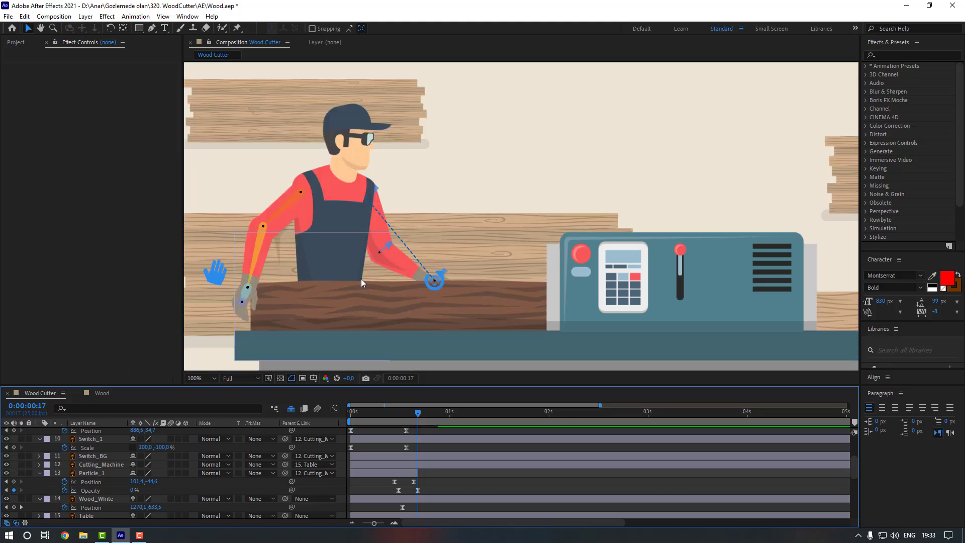
- Duplicate the Particle_1 layer eleven times to make particle layers up to Particle_12
{"action": "key", "text": "comma"}
{"action": "mouse_move", "coordinate": [401, 413]}
{"action": "left_mouse_down"}
{"action": "mouse_move", "coordinate": [377, 422]}
{"action": "mouse_move", "coordinate": [398, 418]}
{"action": "left_mouse_up"}
{"action": "left_click", "coordinate": [387, 475]}
{"action": "key", "text": "period"}
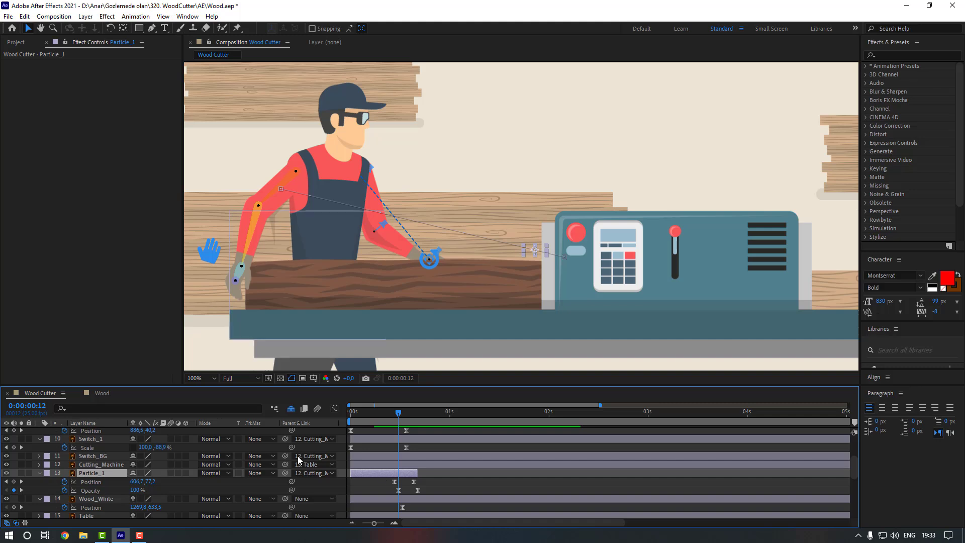
{"action": "key", "text": "ctrl+d"}
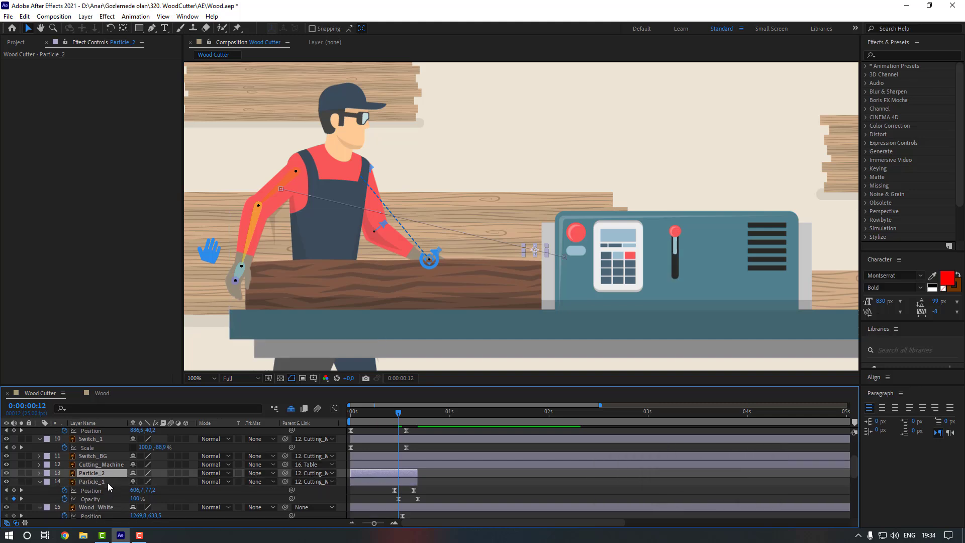
{"action": "key", "text": "ctrl+d"}
{"action": "key", "text": "ctrl+d"}
{"action": "key", "text": "ctrl+d"}
{"action": "key", "text": "ctrl+d"}
{"action": "key", "text": "ctrl+d"}
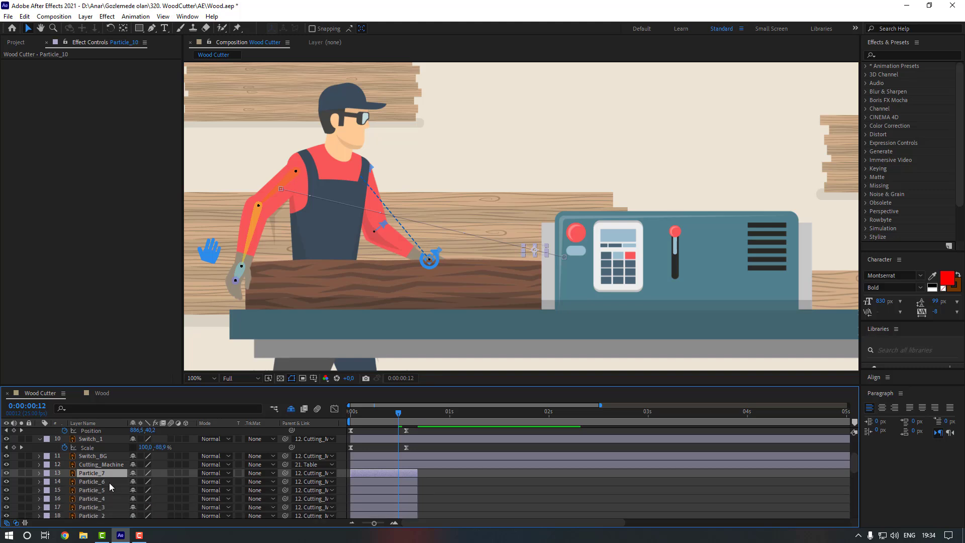
- Pre-compose all twelve particle layers into a new composition named Particles
{"action": "scroll", "coordinate": [108, 489], "scroll_direction": "down", "scroll_amount": 5}
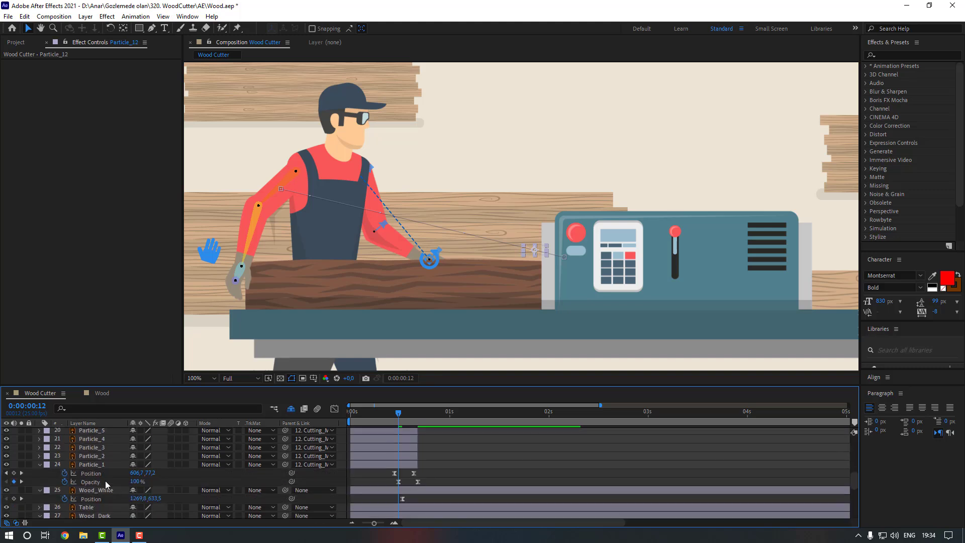
{"action": "left_click", "coordinate": [103, 464], "text": "shift"}
{"action": "right_click", "coordinate": [110, 459]}
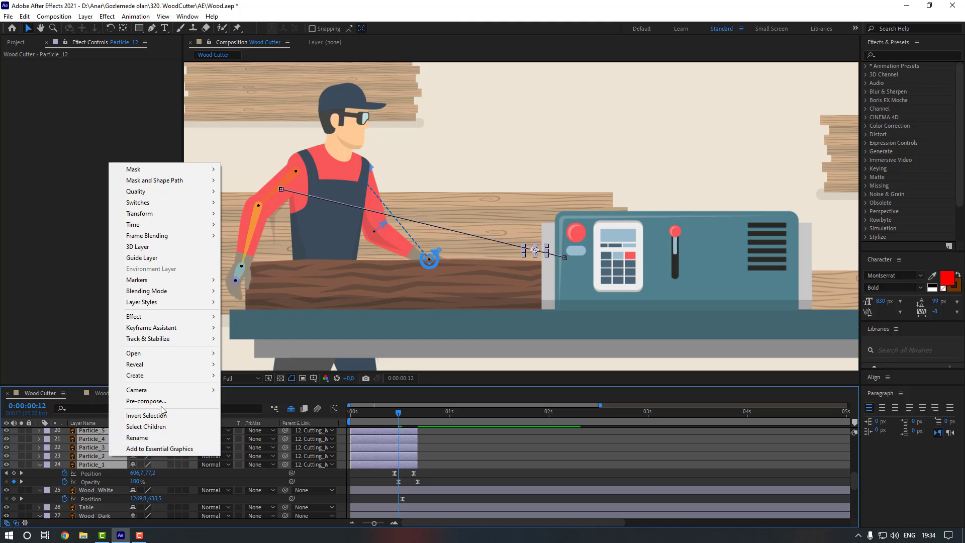
{"action": "left_click", "coordinate": [163, 402]}
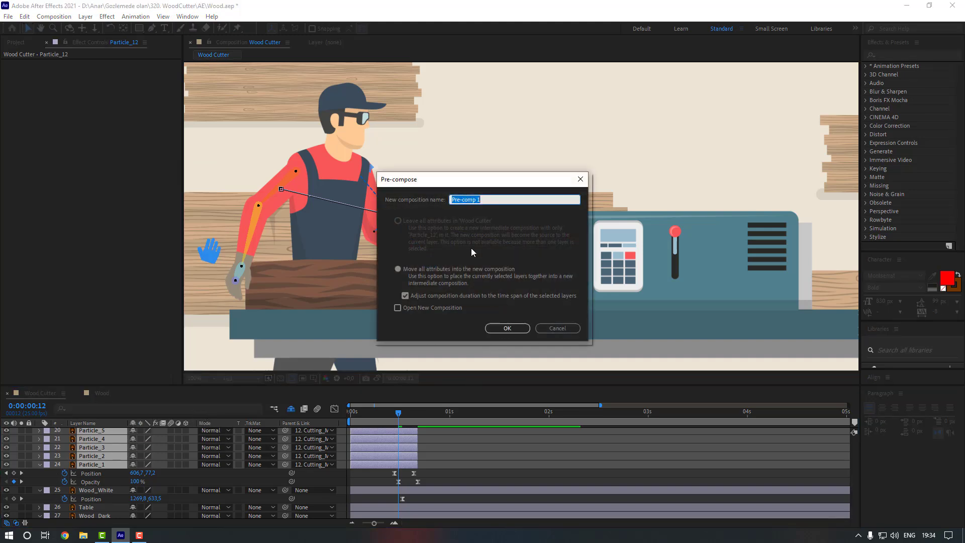
{"action": "type", "text": "Particles"}
{"action": "key", "text": "Return"}
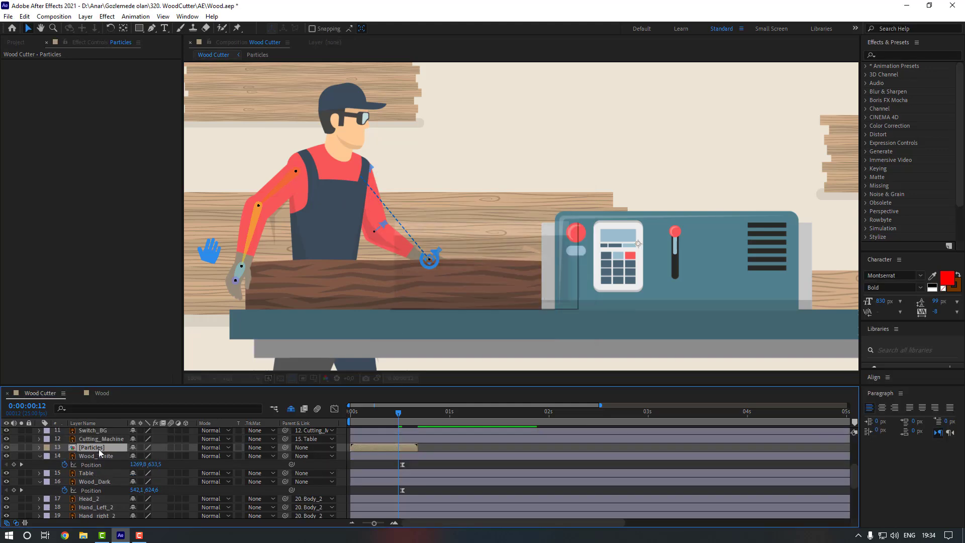
- Open the Particles composition, reveal the keyframes of all its layers and go to the first Position keyframe at 0:00:00:11
{"action": "double_click", "coordinate": [100, 453]}
{"action": "key", "text": "ctrl+a"}
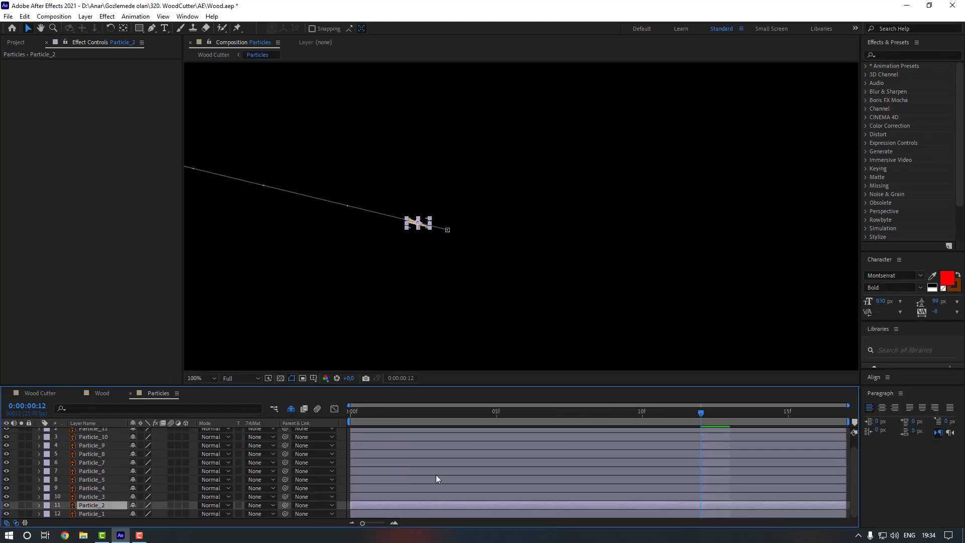
{"action": "key", "text": "u"}
{"action": "scroll", "coordinate": [440, 475], "scroll_direction": "up", "scroll_amount": 1}
{"action": "key", "text": "F2"}
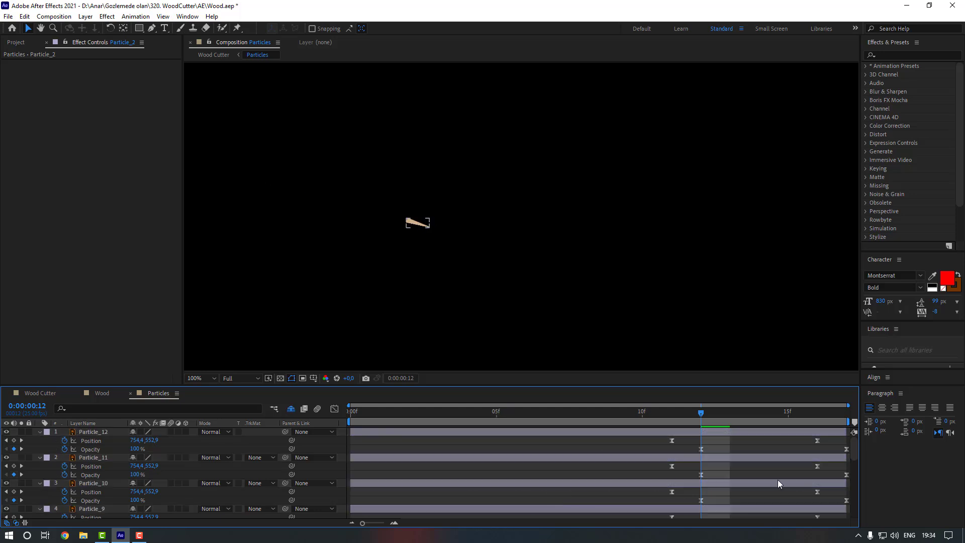
{"action": "left_click", "coordinate": [813, 434]}
{"action": "key", "text": "Page_Up"}
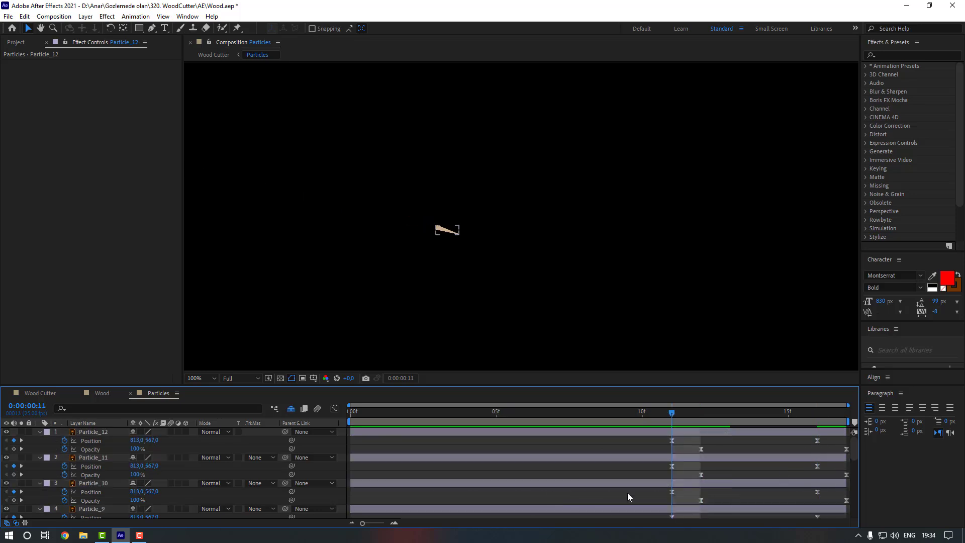
- Shift the whole motion paths of Particle_10, Particle_11 and Particle_12 to start at about 881, 538; 856, 614; and 857, 553
{"action": "left_click_drag", "start_coordinate": [665, 491], "coordinate": [828, 495]}
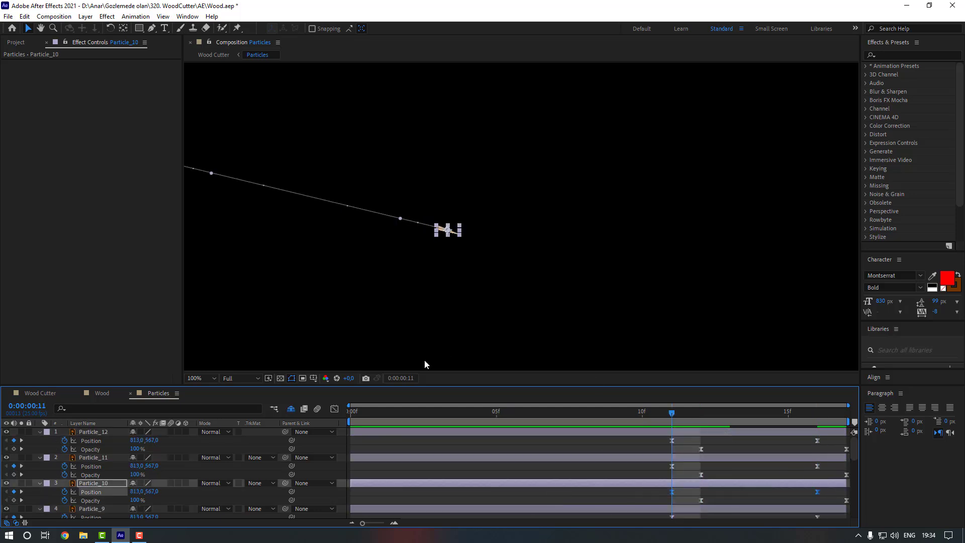
{"action": "left_click_drag", "start_coordinate": [440, 222], "coordinate": [474, 207]}
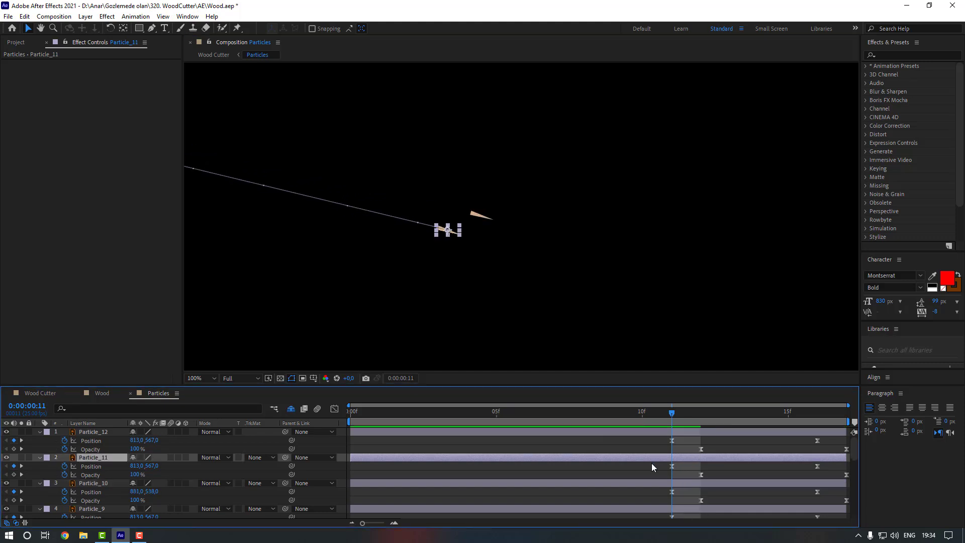
{"action": "left_click_drag", "start_coordinate": [651, 463], "coordinate": [829, 478]}
{"action": "left_click_drag", "start_coordinate": [442, 230], "coordinate": [464, 253]}
{"action": "left_click_drag", "start_coordinate": [659, 437], "coordinate": [830, 445]}
{"action": "left_click_drag", "start_coordinate": [442, 229], "coordinate": [464, 221]}
- Shift the whole motion paths of Particle_2 and Particle_3 to start at about 877, 595 and 816, 519
{"action": "scroll", "coordinate": [705, 479], "scroll_direction": "down", "scroll_amount": 10}
{"action": "left_click_drag", "start_coordinate": [656, 503], "coordinate": [831, 510]}
{"action": "left_click_drag", "start_coordinate": [658, 477], "coordinate": [829, 483]}
{"action": "left_click_drag", "start_coordinate": [442, 229], "coordinate": [475, 242]}
{"action": "left_click_drag", "start_coordinate": [657, 451], "coordinate": [829, 457]}
{"action": "left_click_drag", "start_coordinate": [442, 229], "coordinate": [443, 206]}
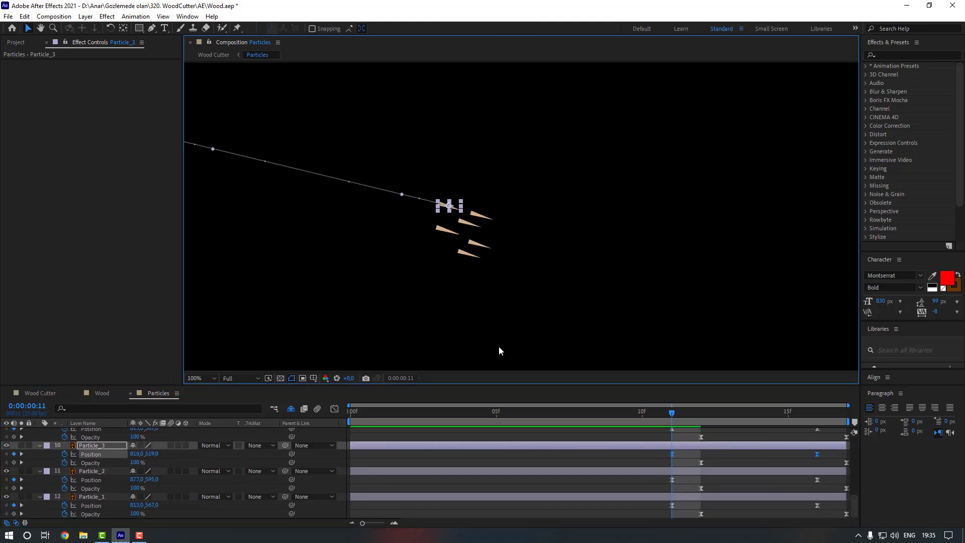
- Shift the whole motion paths of Particle_4, Particle_5 and Particle_6 to start at about 815, 591; 830, 584; and 810, 551
{"action": "scroll", "coordinate": [664, 453], "scroll_direction": "up", "scroll_amount": 1}
{"action": "left_click_drag", "start_coordinate": [657, 451], "coordinate": [829, 457]}
{"action": "left_click_drag", "start_coordinate": [441, 228], "coordinate": [442, 241]}
{"action": "scroll", "coordinate": [668, 452], "scroll_direction": "up", "scroll_amount": 1}
{"action": "left_click_drag", "start_coordinate": [659, 451], "coordinate": [830, 457]}
{"action": "left_click_drag", "start_coordinate": [442, 229], "coordinate": [451, 237]}
{"action": "left_click_drag", "start_coordinate": [658, 450], "coordinate": [829, 457]}
{"action": "left_click_drag", "start_coordinate": [444, 229], "coordinate": [442, 221]}
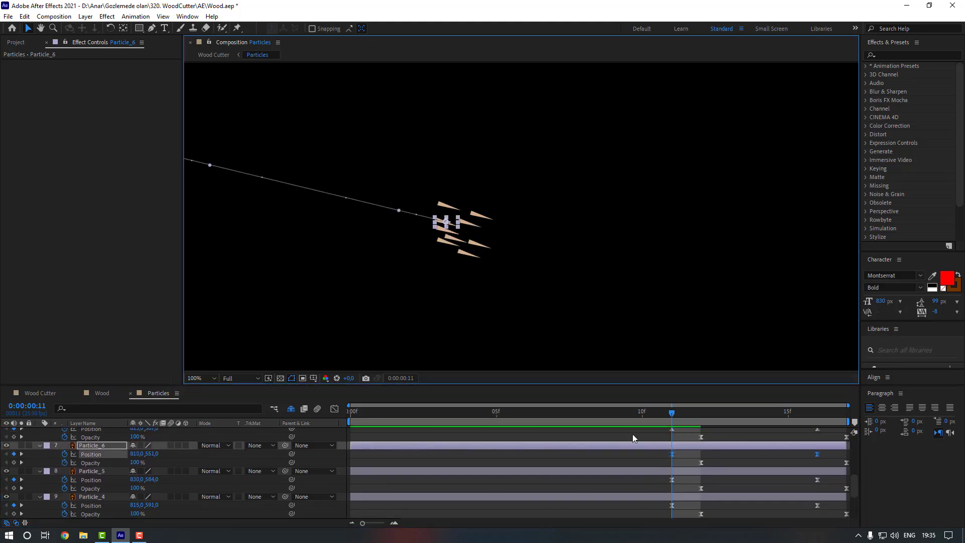
- Shift the whole motion paths of Particle_7, Particle_8 and Particle_9 to spread them around the cluster, with Particle_9 starting at about 854, 636
{"action": "left_click_drag", "start_coordinate": [659, 451], "coordinate": [829, 458]}
{"action": "left_click_drag", "start_coordinate": [443, 229], "coordinate": [437, 249]}
{"action": "left_click_drag", "start_coordinate": [658, 476], "coordinate": [829, 483]}
{"action": "left_click_drag", "start_coordinate": [444, 229], "coordinate": [482, 234]}
{"action": "left_click_drag", "start_coordinate": [658, 451], "coordinate": [829, 458]}
{"action": "left_click_drag", "start_coordinate": [443, 228], "coordinate": [461, 260]}
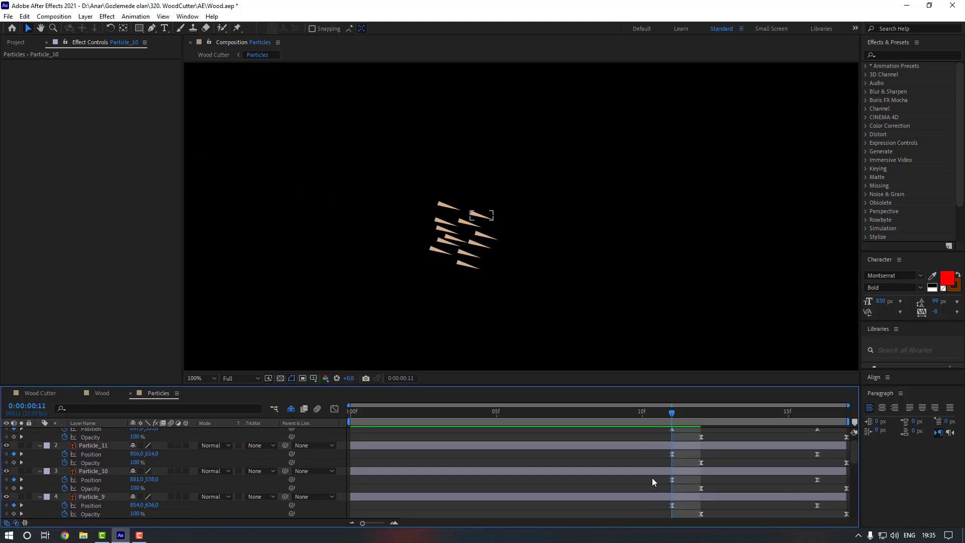
- Preview the spread-out particles in the Wood Cutter composition with the full scene in view
{"action": "left_click", "coordinate": [40, 394]}
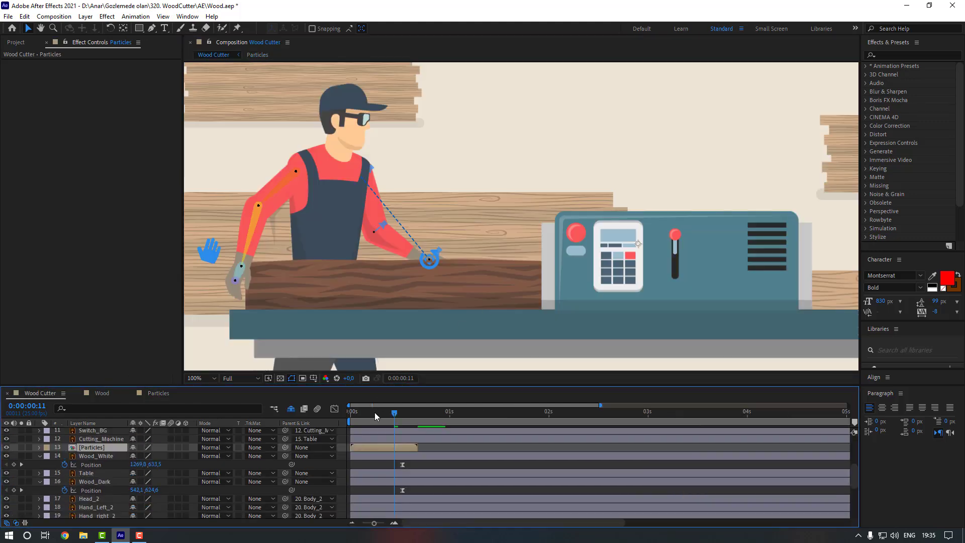
{"action": "key", "text": "comma"}
{"action": "key", "text": "comma"}
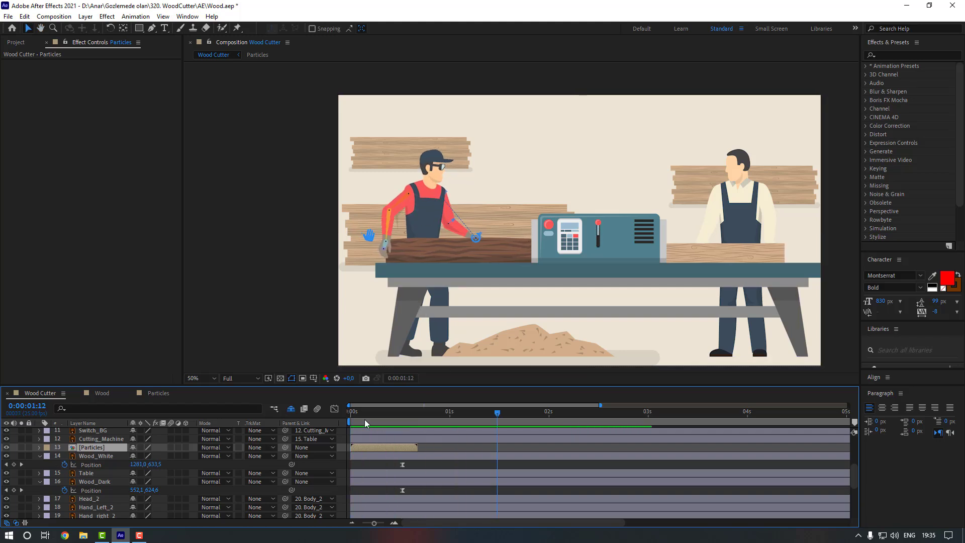
- Extend the duration of the Particles composition to 0:00:03:17
{"action": "left_click", "coordinate": [158, 393]}
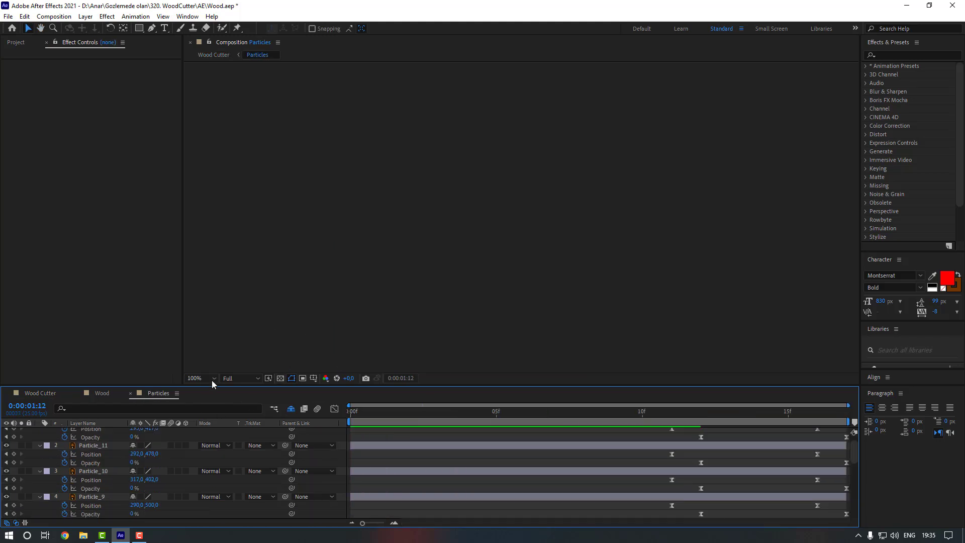
{"action": "left_click", "coordinate": [597, 415]}
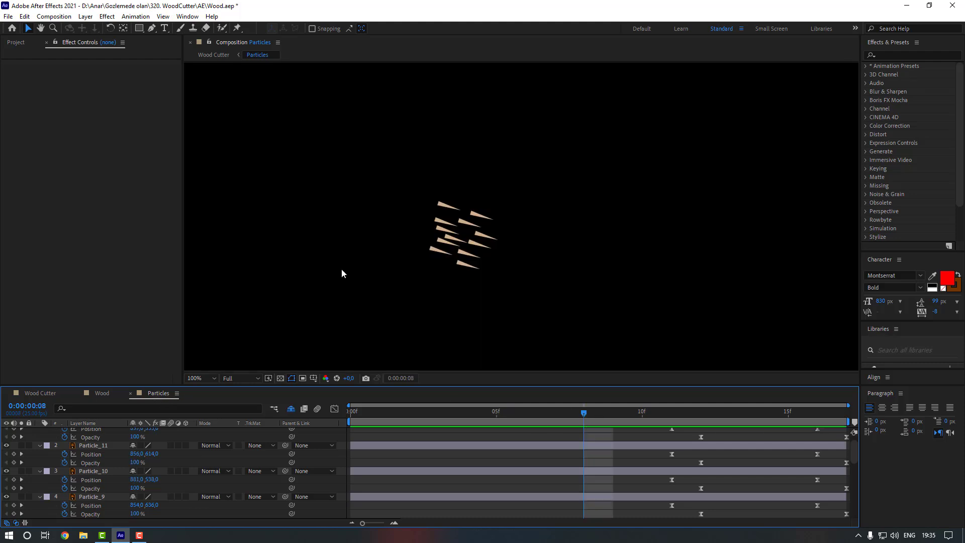
{"action": "right_click", "coordinate": [280, 204]}
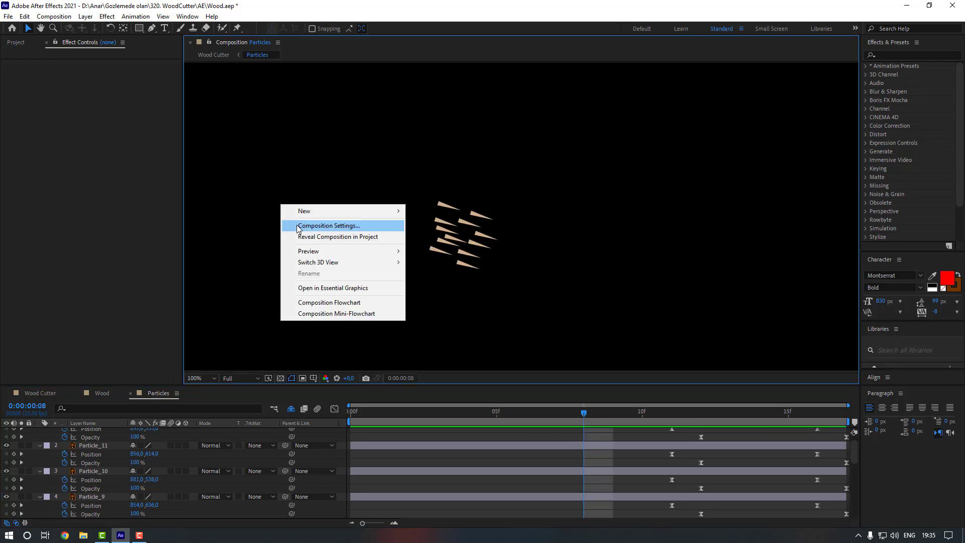
{"action": "left_click", "coordinate": [302, 227]}
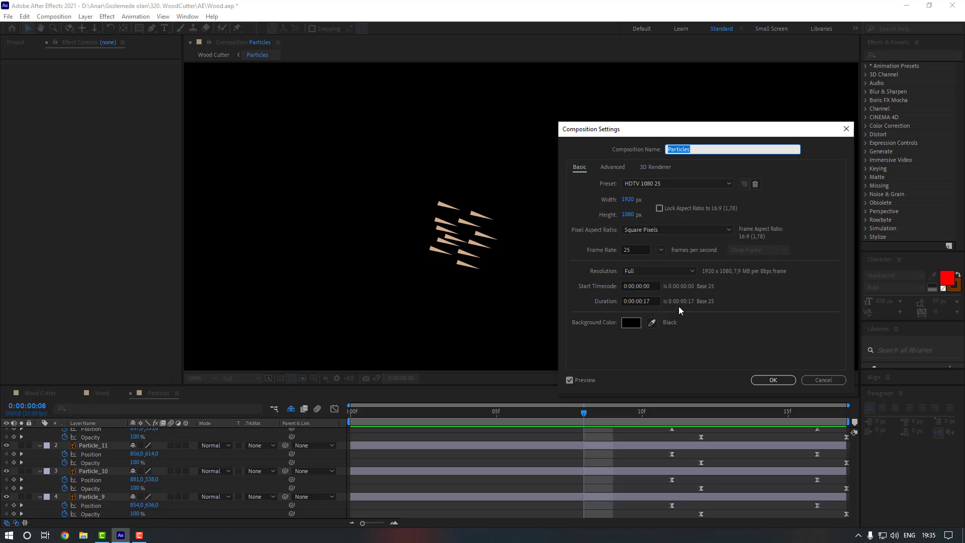
{"action": "left_click", "coordinate": [653, 301]}
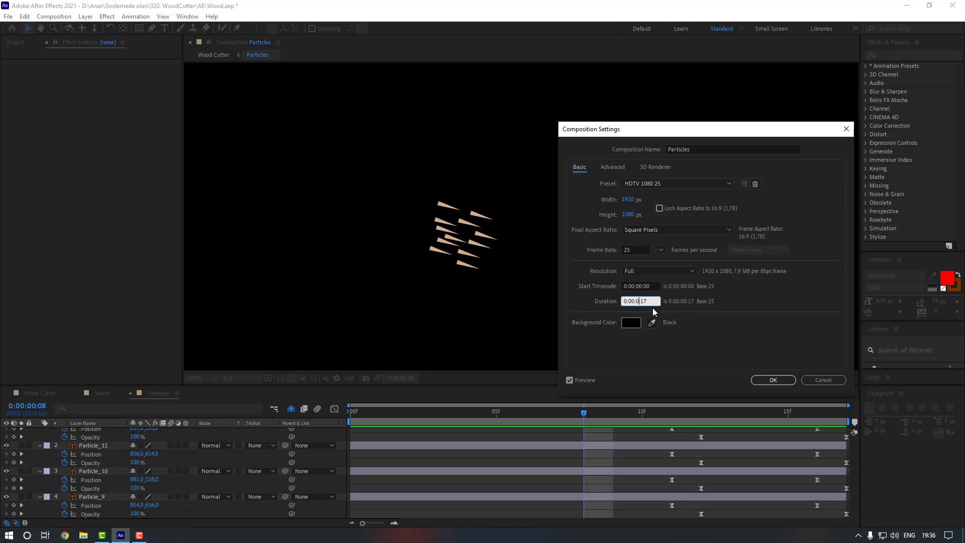
{"action": "left_click", "coordinate": [772, 380]}
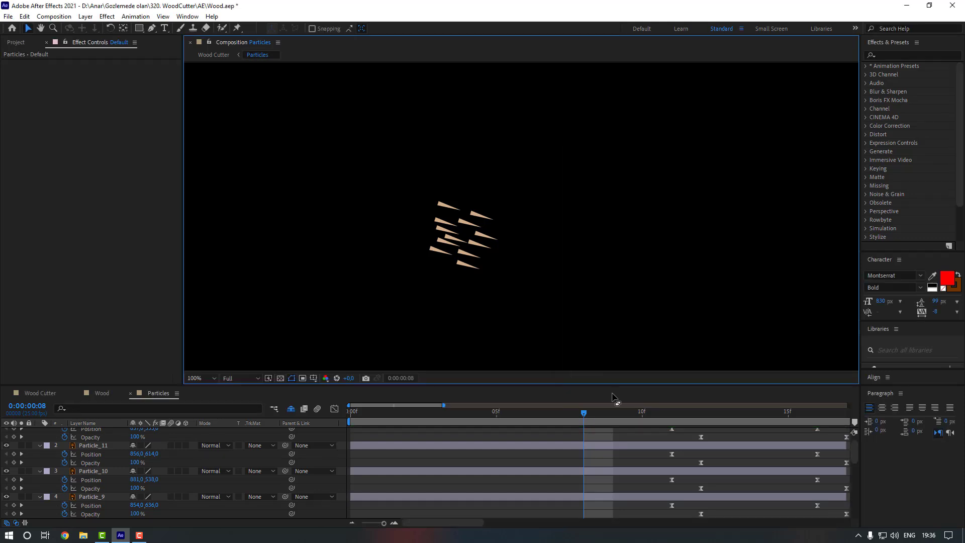
- Stagger Particle_2 to Particle_12 in time by about 2 to 12 frames and preview the result in the Wood Cutter composition
{"action": "left_click_drag", "start_coordinate": [384, 524], "coordinate": [362, 523]}
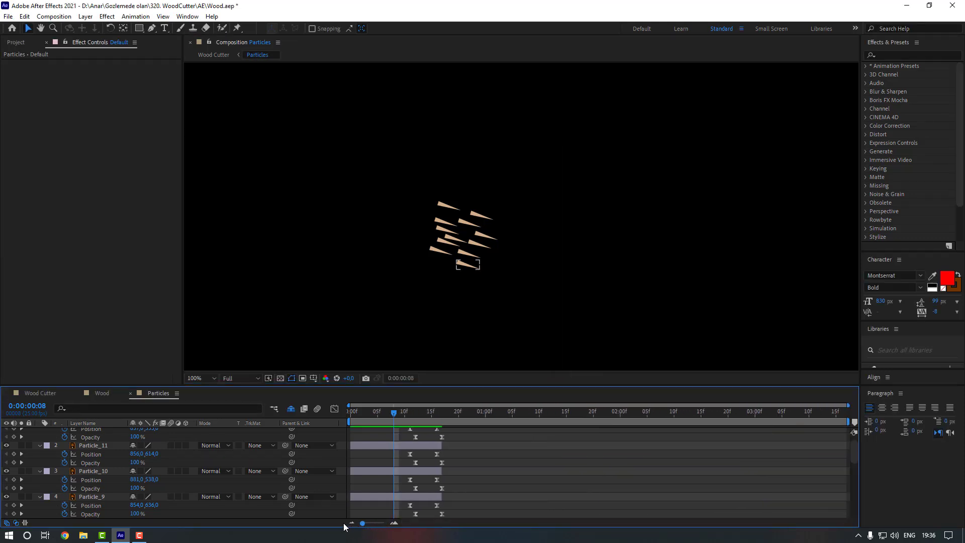
{"action": "scroll", "coordinate": [369, 460], "scroll_direction": "down", "scroll_amount": 5}
{"action": "left_click_drag", "start_coordinate": [369, 471], "coordinate": [451, 447]}
{"action": "scroll", "coordinate": [382, 448], "scroll_direction": "up", "scroll_amount": 1}
{"action": "scroll", "coordinate": [397, 449], "scroll_direction": "up", "scroll_amount": 1}
{"action": "scroll", "coordinate": [414, 447], "scroll_direction": "up", "scroll_amount": 1}
{"action": "scroll", "coordinate": [433, 447], "scroll_direction": "up", "scroll_amount": 3}
{"action": "left_click", "coordinate": [40, 393]}
{"action": "left_click_drag", "start_coordinate": [394, 413], "coordinate": [358, 413]}
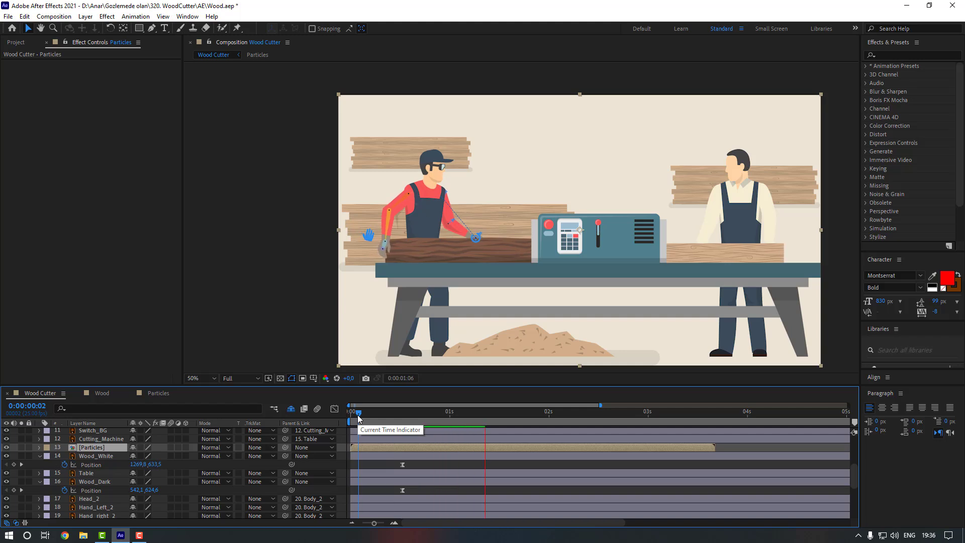
- Duplicate all twelve layers in the Particles composition, stack the copies on top and shift them about 12 frames later
{"action": "double_click", "coordinate": [404, 447]}
{"action": "key", "text": "ctrl+a"}
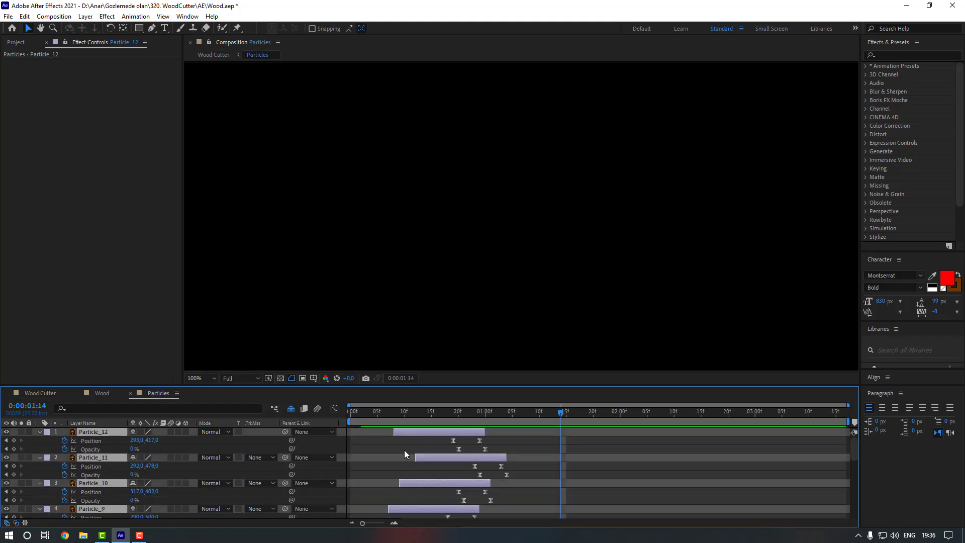
{"action": "key", "text": "u"}
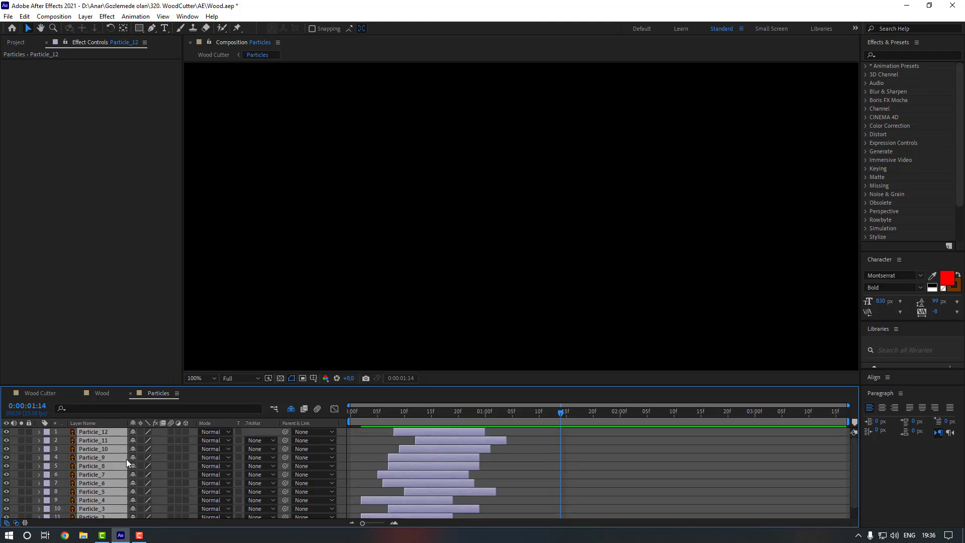
{"action": "key", "text": "ctrl+d"}
{"action": "left_click_drag", "start_coordinate": [125, 459], "coordinate": [110, 438]}
{"action": "scroll", "coordinate": [444, 459], "scroll_direction": "down", "scroll_amount": 2}
{"action": "left_click_drag", "start_coordinate": [406, 472], "coordinate": [469, 470]}
- Duplicate all 24 particle layers in the Particles composition, stack the copies on top and shift them about 23 frames later
{"action": "scroll", "coordinate": [107, 463], "scroll_direction": "down", "scroll_amount": 3}
{"action": "key", "text": "ctrl+a"}
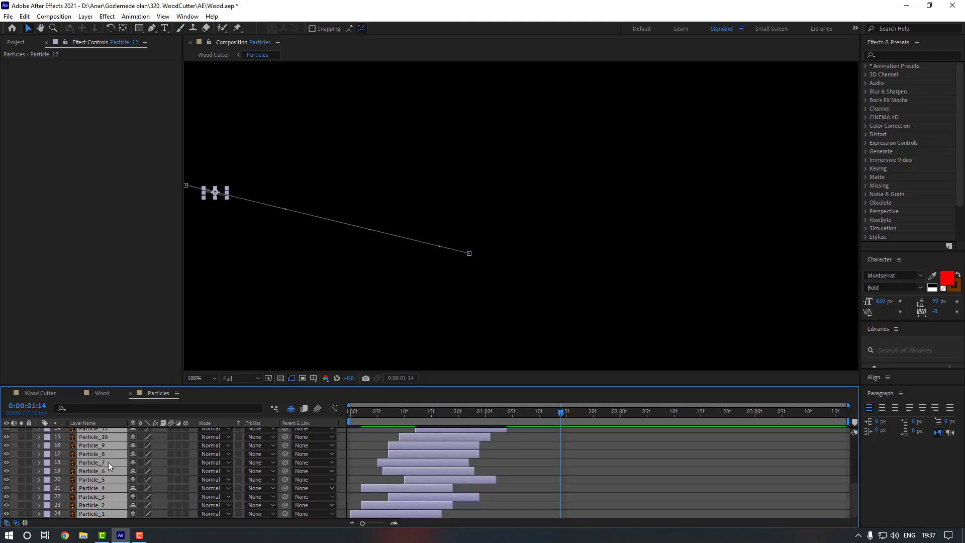
{"action": "key", "text": "ctrl+d"}
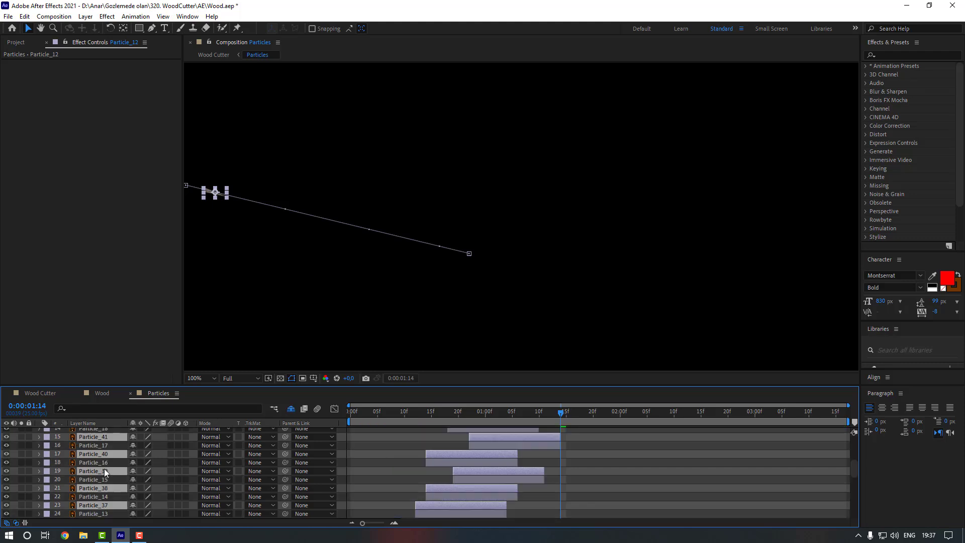
{"action": "scroll", "coordinate": [110, 442], "scroll_direction": "down", "scroll_amount": 5}
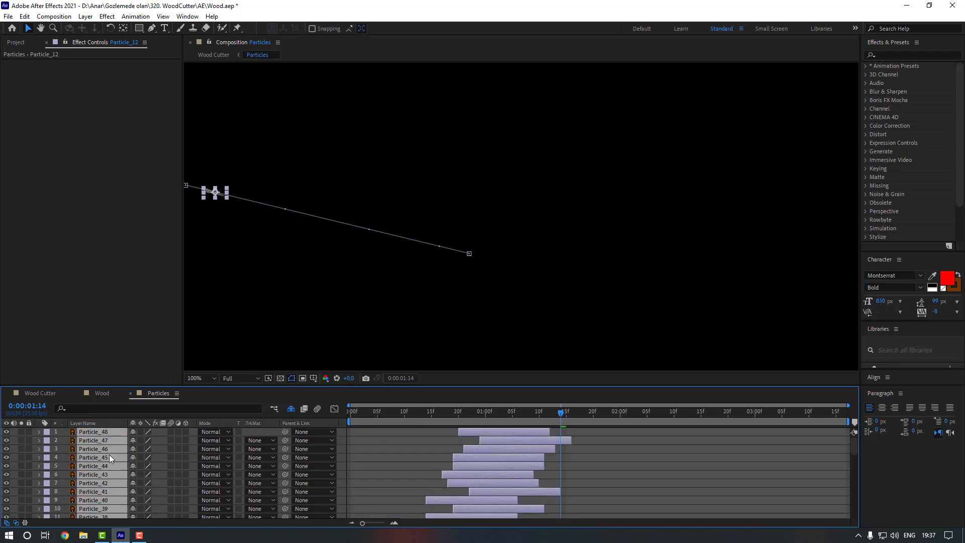
{"action": "left_click_drag", "start_coordinate": [578, 455], "coordinate": [478, 451]}
{"action": "left_click_drag", "start_coordinate": [412, 449], "coordinate": [538, 445]}
{"action": "scroll", "coordinate": [538, 450], "scroll_direction": "up", "scroll_amount": 2}
{"action": "scroll", "coordinate": [537, 452], "scroll_direction": "up", "scroll_amount": 5}
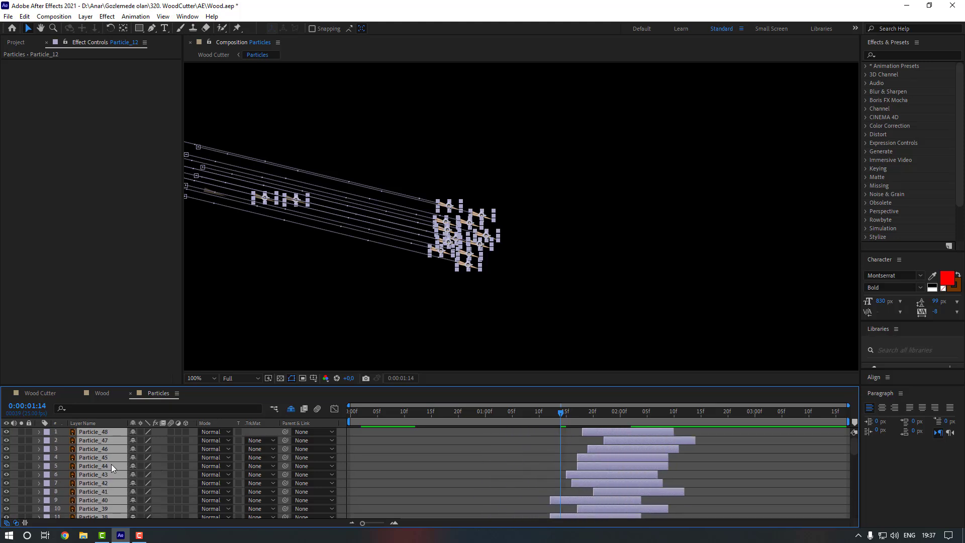
- Duplicate the selected top 24 particle layers again, shift the new copies later in time and preview them in the Wood Cutter composition
{"action": "key", "text": "ctrl+d"}
{"action": "scroll", "coordinate": [492, 465], "scroll_direction": "down", "scroll_amount": 6}
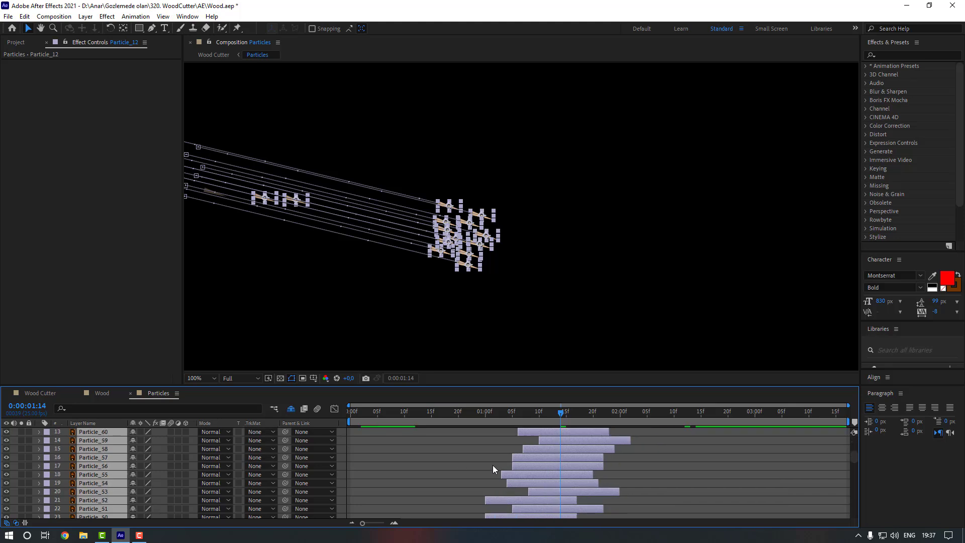
{"action": "left_click_drag", "start_coordinate": [524, 475], "coordinate": [618, 473]}
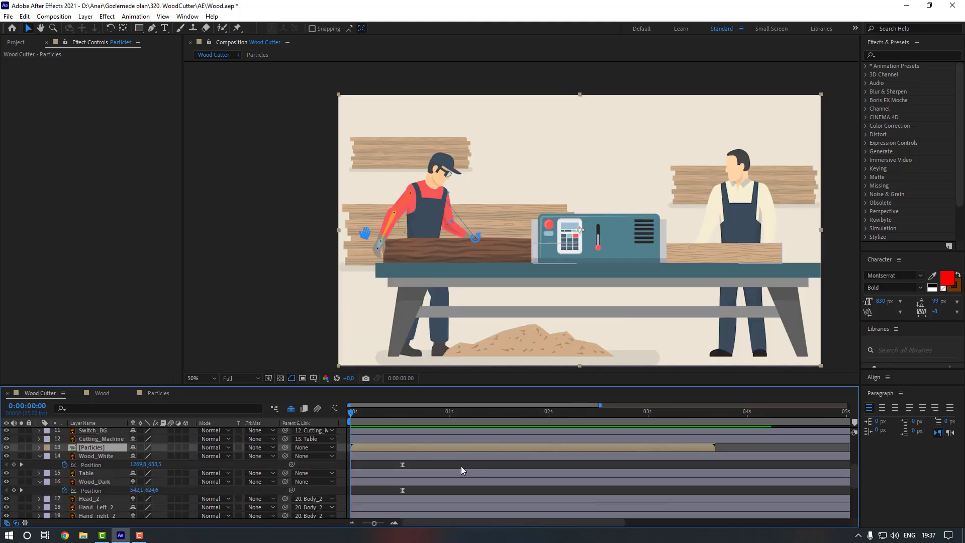
{"action": "key", "text": "space"}
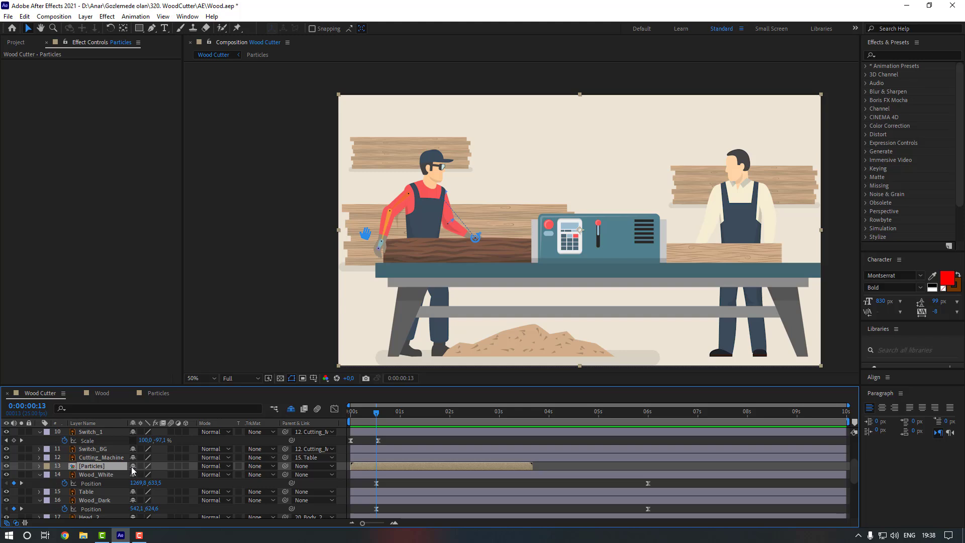
- Duplicate the Particles layer in Wood Cutter to make eight, stagger their starts from 0 to about 3 seconds and preview from the beginning
{"action": "key", "text": "ctrl+d"}
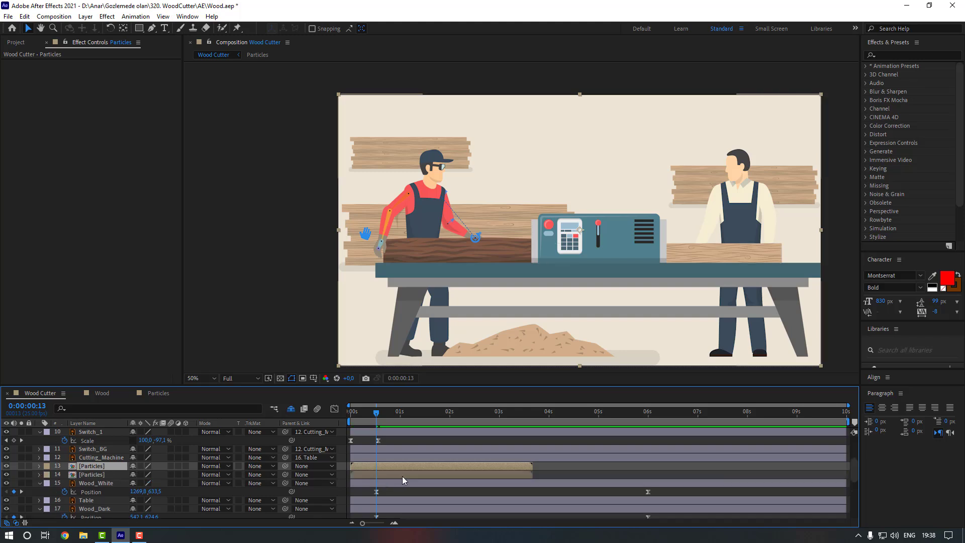
{"action": "left_click_drag", "start_coordinate": [392, 466], "coordinate": [404, 465]}
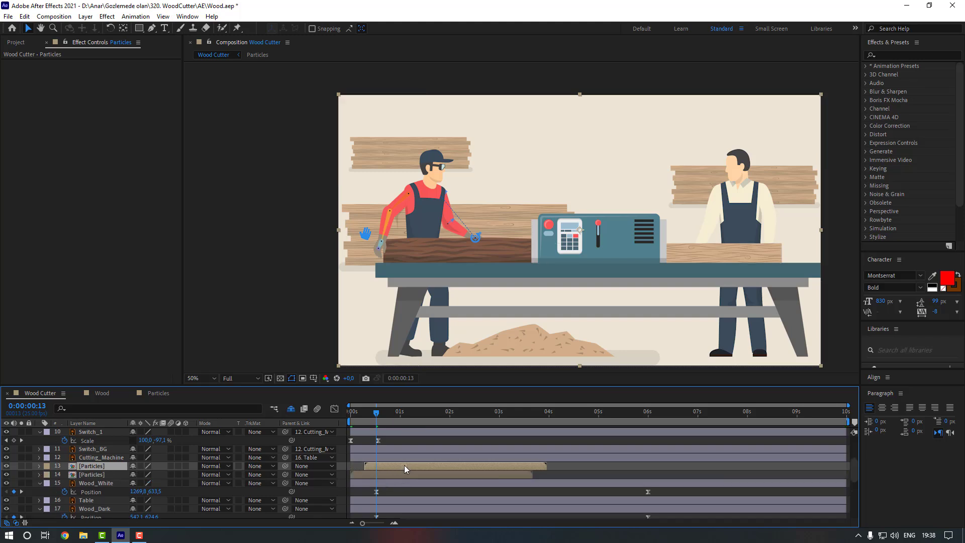
{"action": "key", "text": "ctrl+d"}
{"action": "left_click_drag", "start_coordinate": [393, 464], "coordinate": [525, 463]}
{"action": "key", "text": "ctrl+d"}
{"action": "key", "text": "ctrl+d"}
{"action": "key", "text": "ctrl+d"}
{"action": "key", "text": "ctrl+d"}
{"action": "key", "text": "ctrl+d"}
{"action": "left_click", "coordinate": [462, 465]}
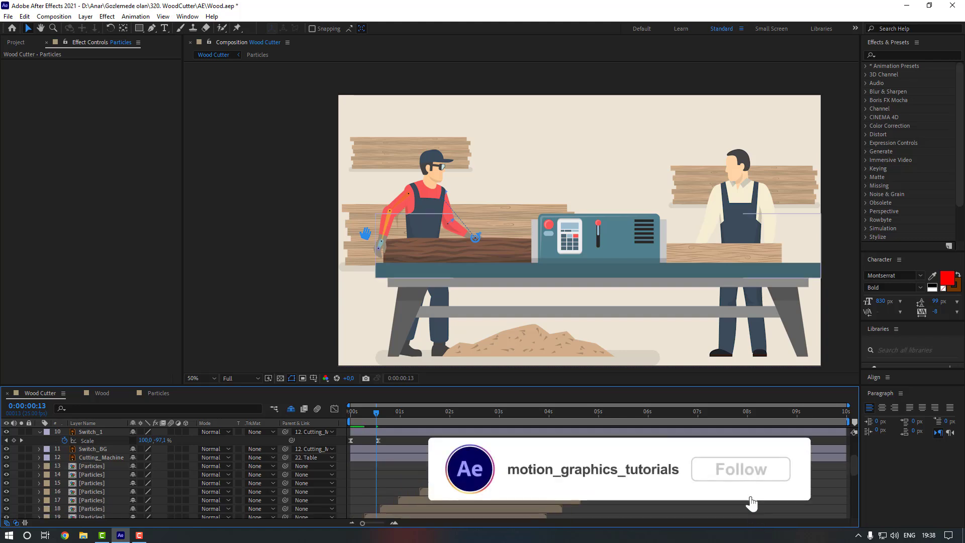
{"action": "left_click_drag", "start_coordinate": [376, 412], "coordinate": [327, 416]}
{"action": "key", "text": "space"}
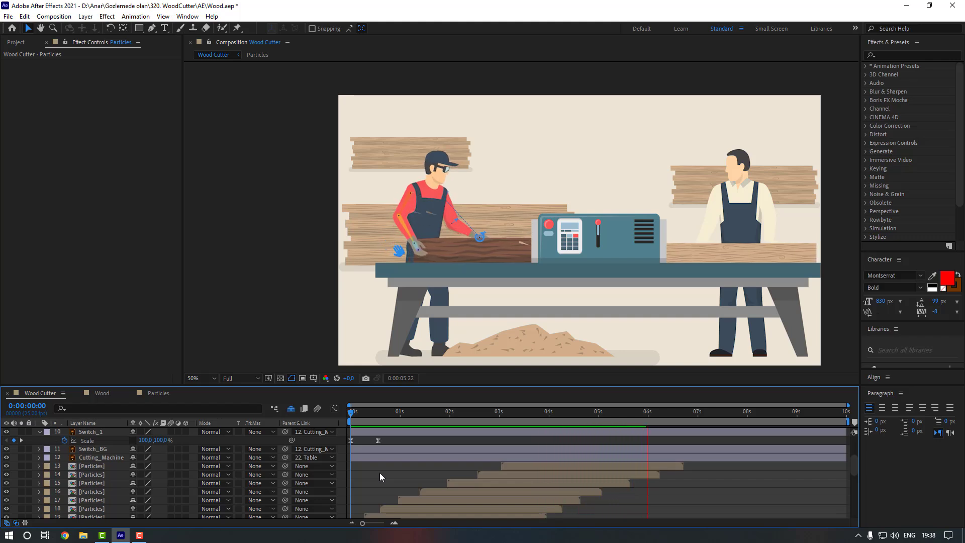
{"action": "scroll", "coordinate": [689, 490], "scroll_direction": "down", "scroll_amount": 3}
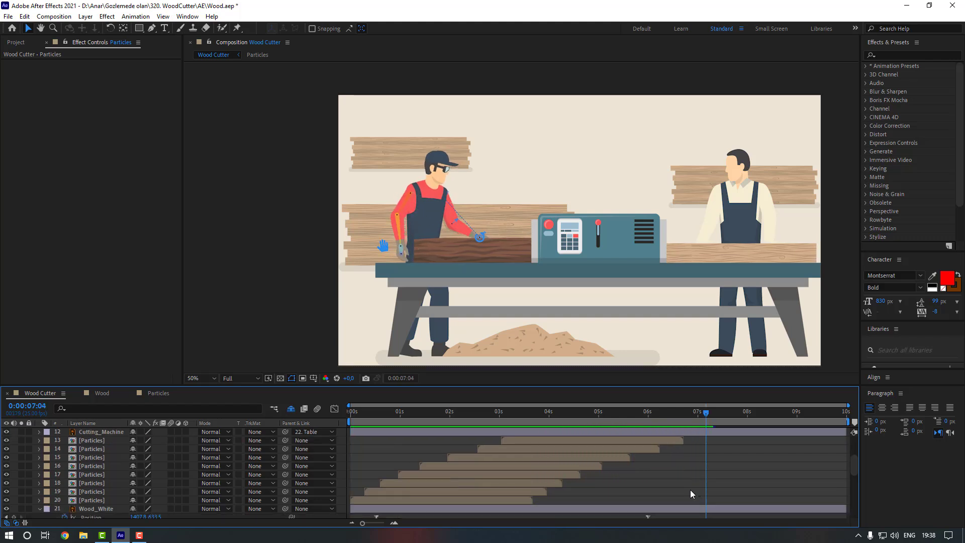
- Split the two Particles layers that extend past 0:00:06:00 at that time and delete their trailing parts
{"action": "left_click", "coordinate": [646, 412]}
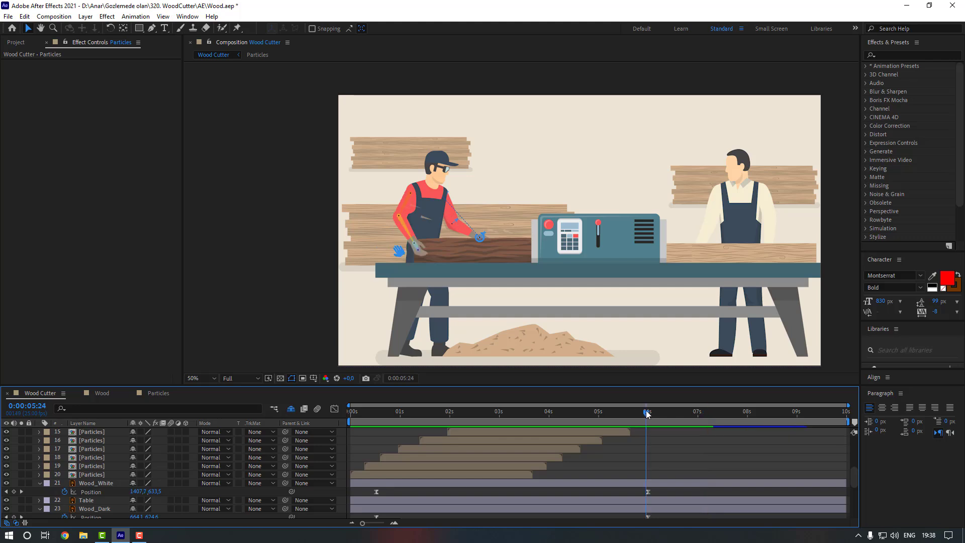
{"action": "left_click_drag", "start_coordinate": [647, 413], "coordinate": [649, 413]}
{"action": "scroll", "coordinate": [666, 455], "scroll_direction": "up", "scroll_amount": 1}
{"action": "scroll", "coordinate": [649, 439], "scroll_direction": "up", "scroll_amount": 1}
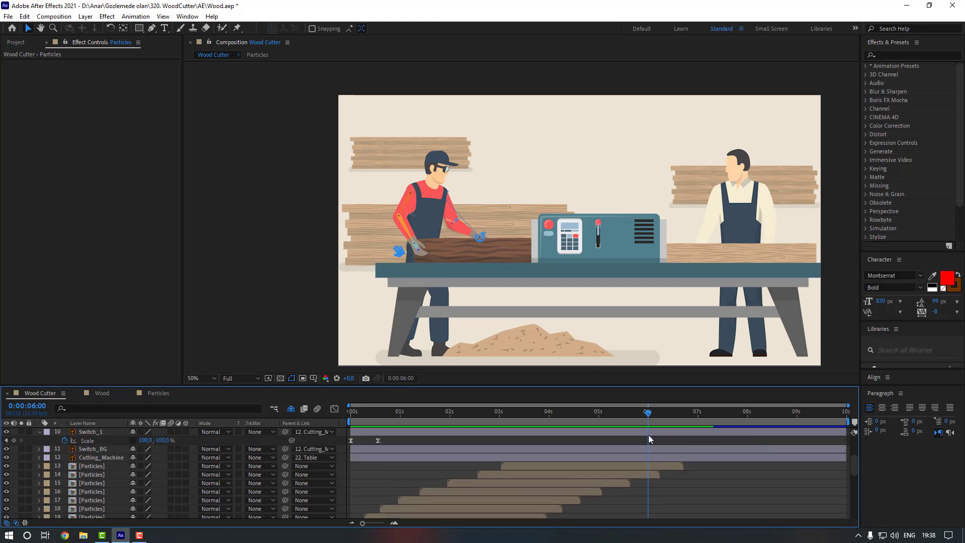
{"action": "left_click_drag", "start_coordinate": [647, 415], "coordinate": [650, 415]}
{"action": "scroll", "coordinate": [650, 422], "scroll_direction": "down", "scroll_amount": 2}
{"action": "scroll", "coordinate": [654, 482], "scroll_direction": "up", "scroll_amount": 2}
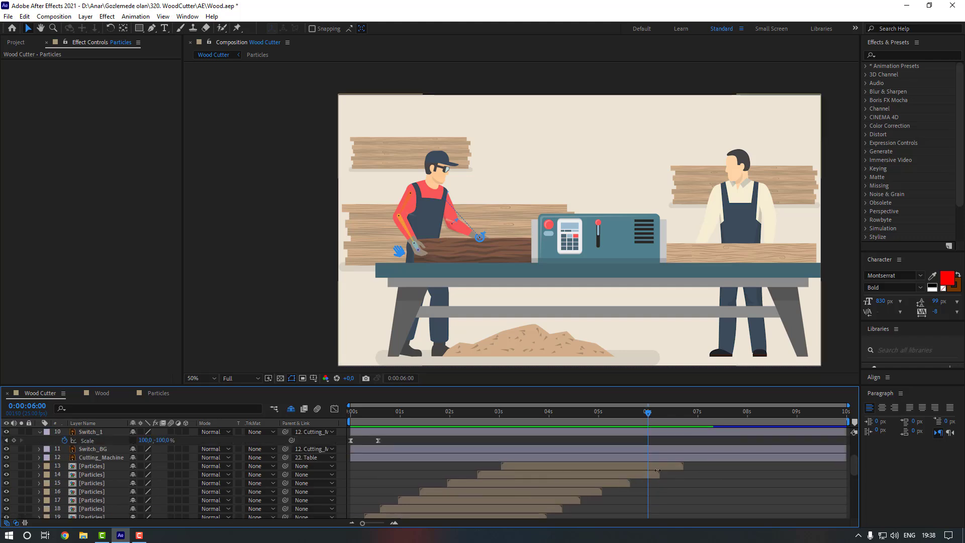
{"action": "left_click", "coordinate": [647, 473]}
{"action": "left_click", "coordinate": [635, 466], "text": "shift"}
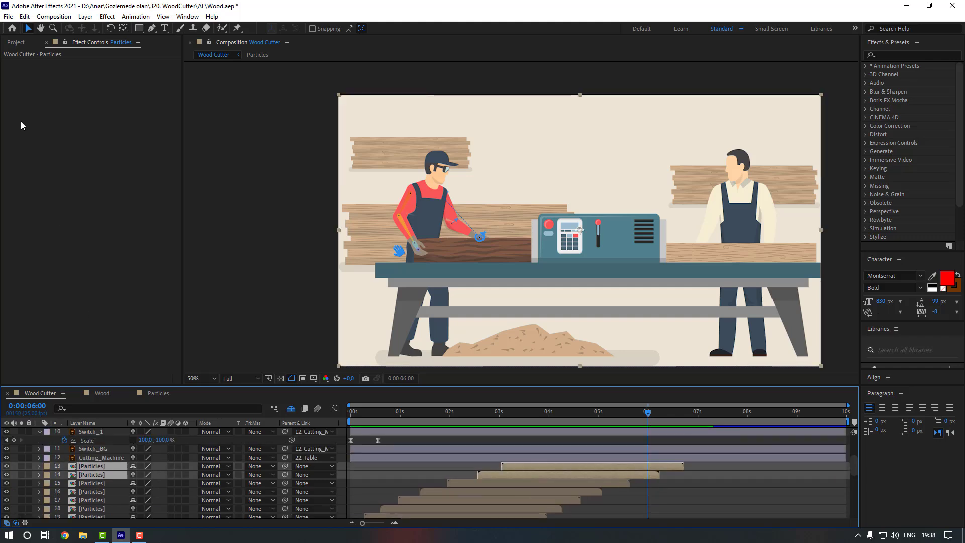
{"action": "left_click", "coordinate": [24, 16]}
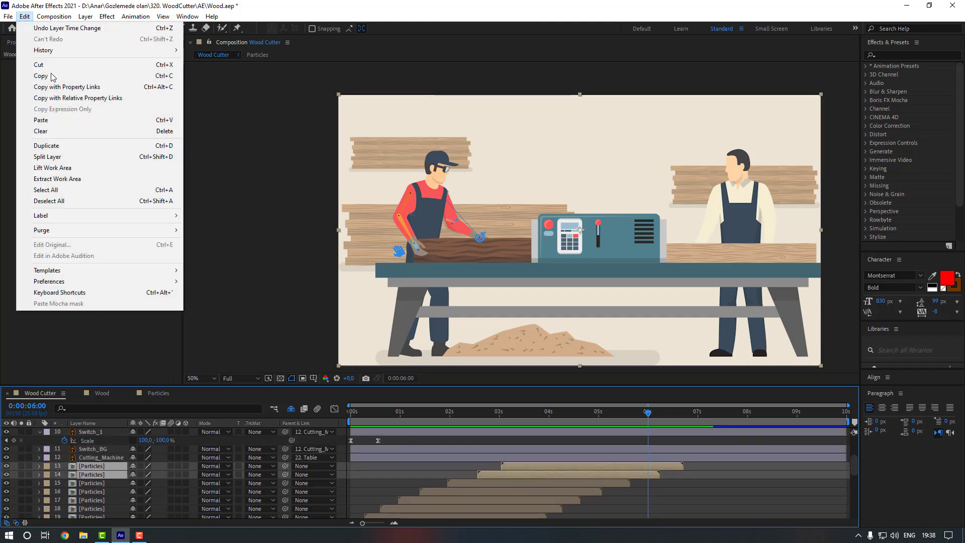
{"action": "left_click", "coordinate": [113, 156]}
{"action": "scroll", "coordinate": [667, 481], "scroll_direction": "down", "scroll_amount": 2}
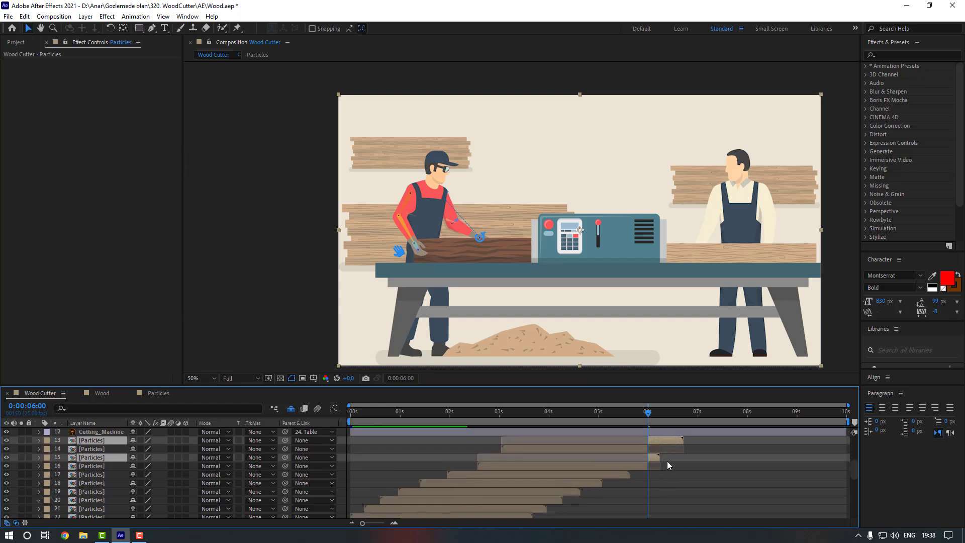
{"action": "key", "text": "Delete"}
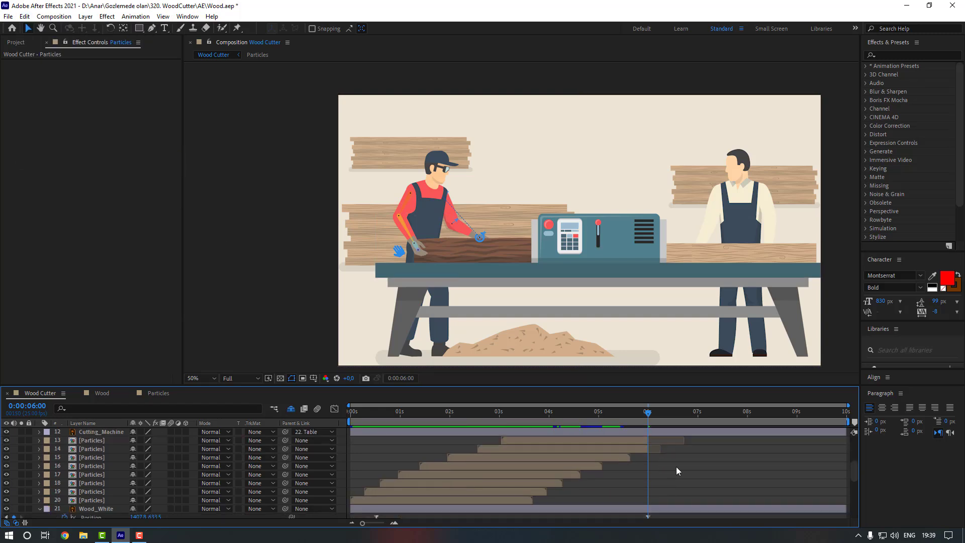
- Pre-compose the eight Particles layers into one composition named Particles and preview the scene from the beginning
{"action": "left_click", "coordinate": [105, 440]}
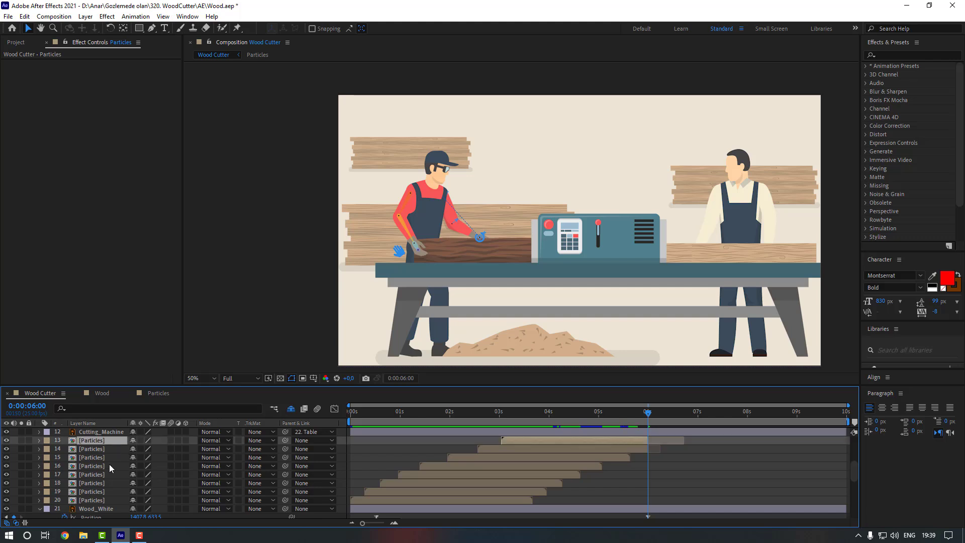
{"action": "left_click", "coordinate": [101, 499], "text": "shift"}
{"action": "right_click", "coordinate": [95, 478]}
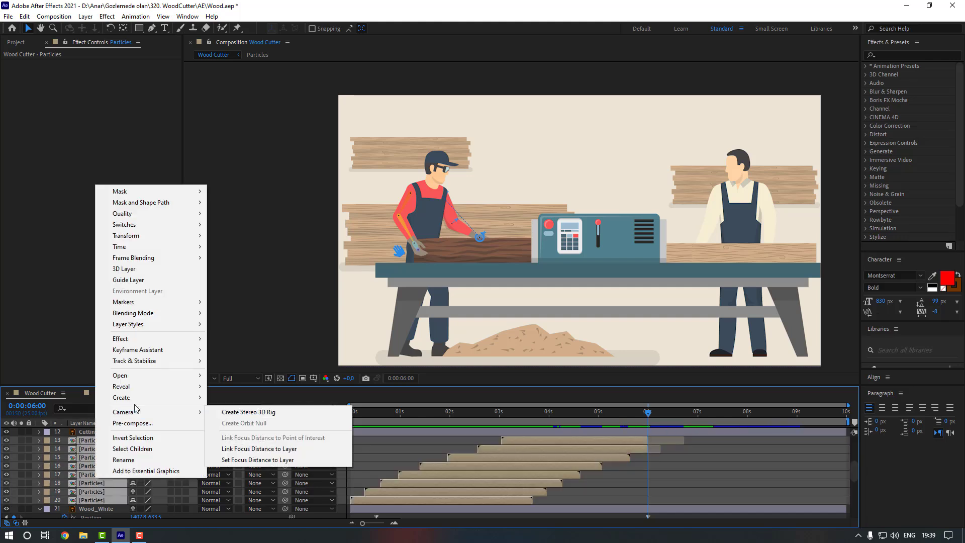
{"action": "left_click", "coordinate": [132, 423]}
{"action": "type", "text": "P"}
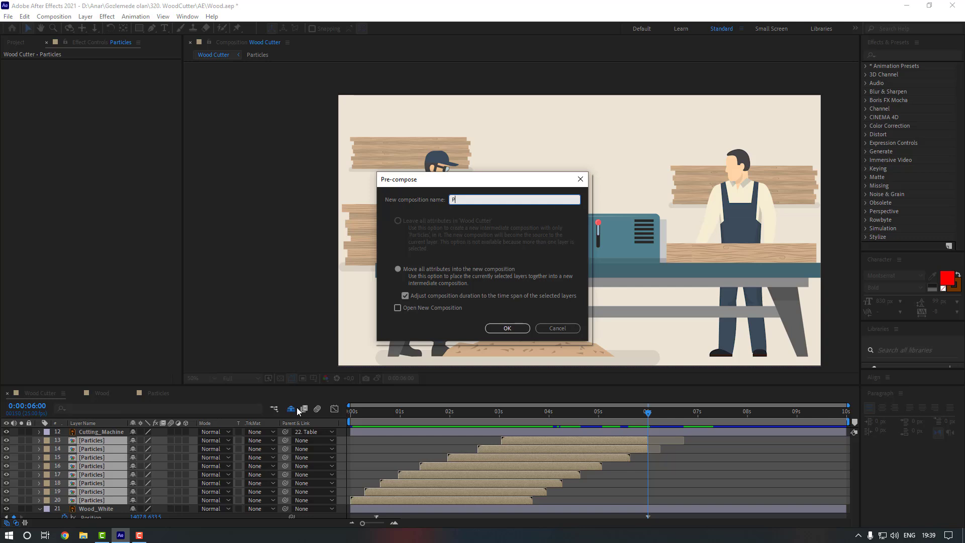
{"action": "type", "text": "articles"}
{"action": "key", "text": "Return"}
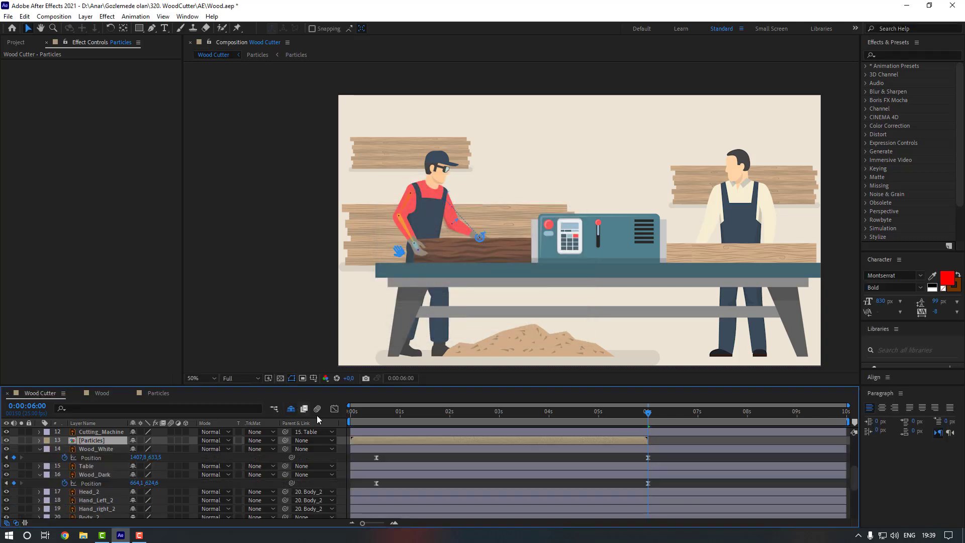
{"action": "left_click", "coordinate": [390, 457]}
{"action": "key", "text": "Home"}
{"action": "key", "text": "space"}
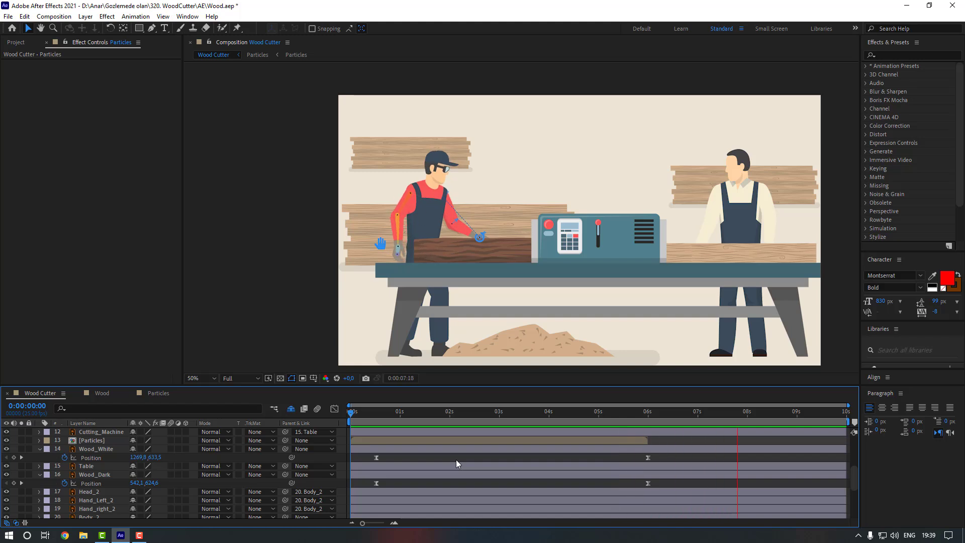
- Add Position and Rotation keyframes to Head_2 at 0:00:00:23 and set its rotation to -2°
{"action": "scroll", "coordinate": [456, 459], "scroll_direction": "down", "scroll_amount": 3}
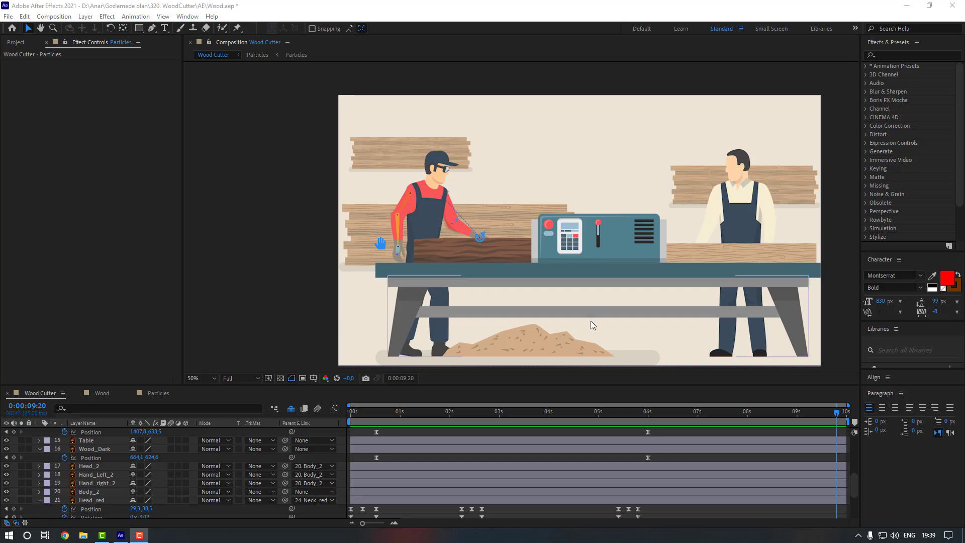
{"action": "left_click", "coordinate": [103, 466]}
{"action": "left_click_drag", "start_coordinate": [387, 414], "coordinate": [397, 417]}
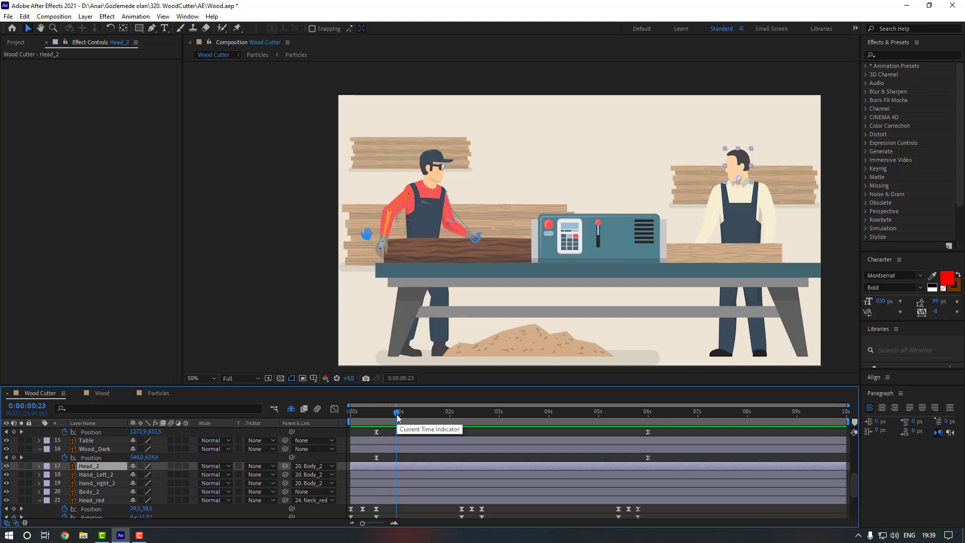
{"action": "key", "text": "p"}
{"action": "key", "text": "shift+r"}
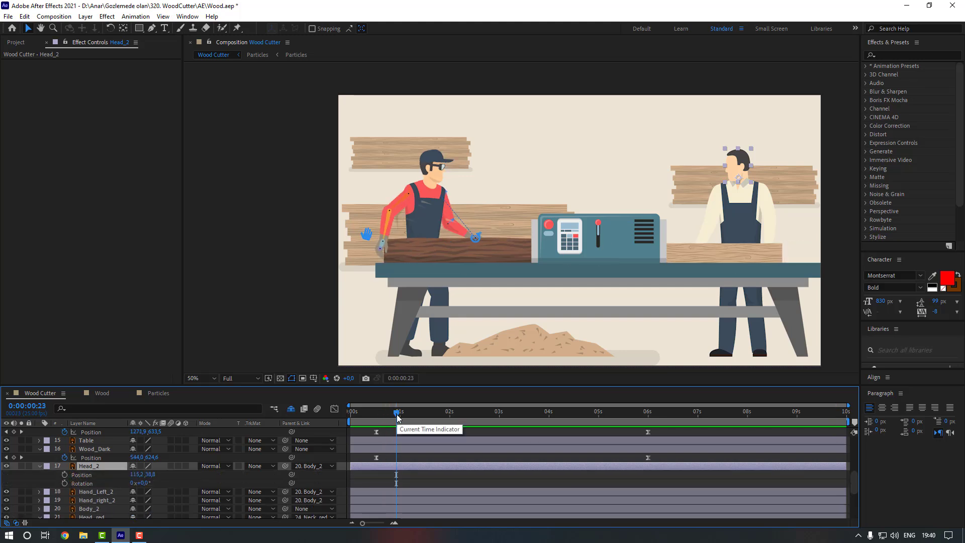
{"action": "left_click", "coordinate": [64, 474]}
{"action": "left_click", "coordinate": [65, 483]}
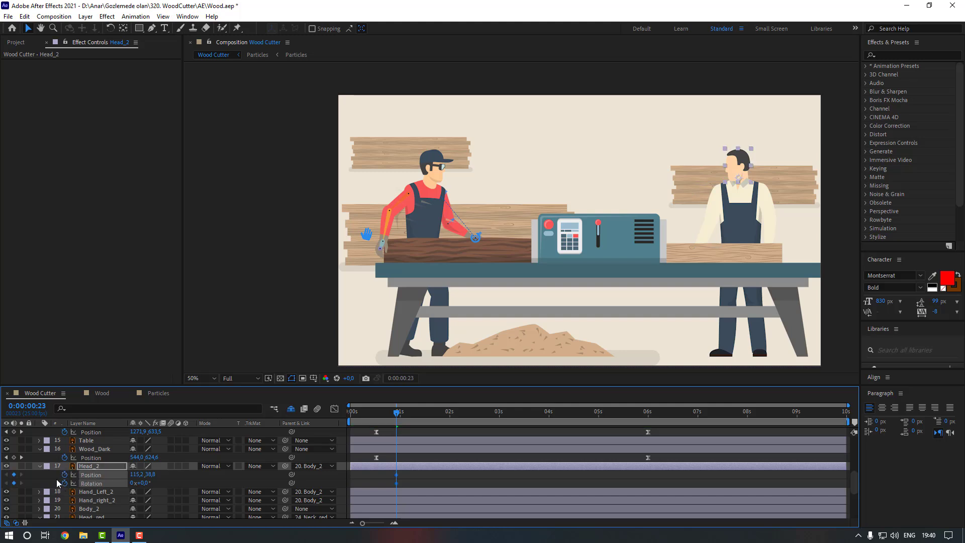
{"action": "left_click_drag", "start_coordinate": [143, 483], "coordinate": [145, 483]}
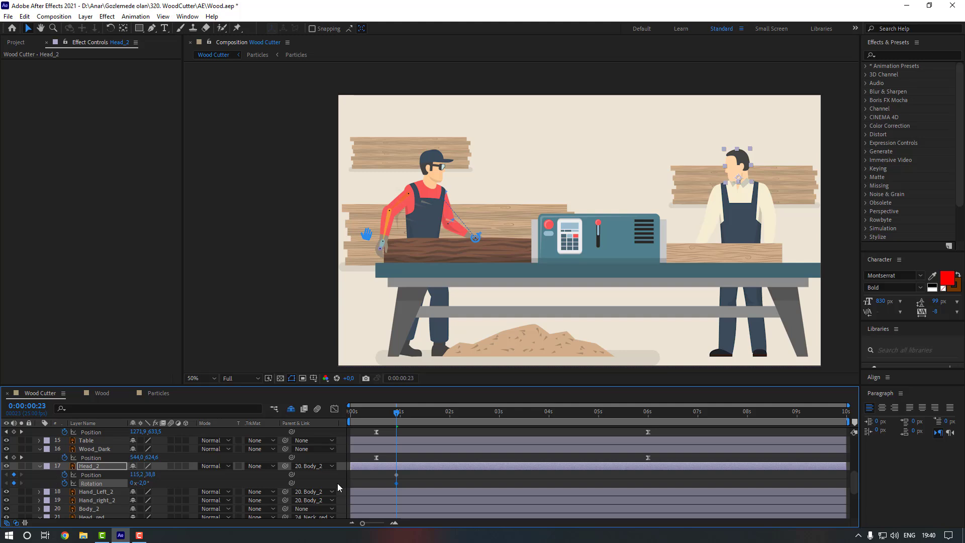
- Key Head_2's Rotation at -8° and its current Position at 0:00:01:08, and set Position to 115.2, 42.0 at 0:00:01:03
{"action": "key", "text": "shift+Page_Down"}
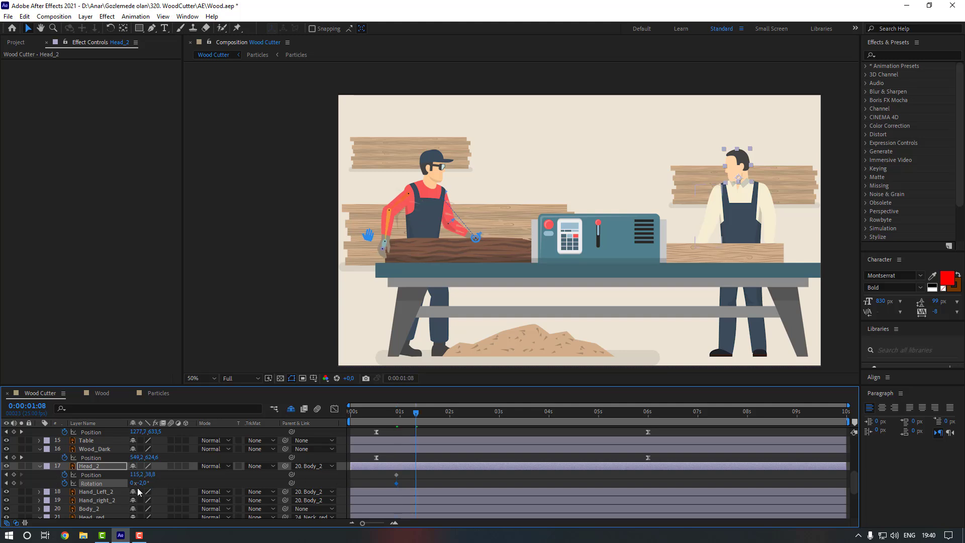
{"action": "type", "text": "-8"}
{"action": "key", "text": "Return"}
{"action": "left_click", "coordinate": [13, 475]}
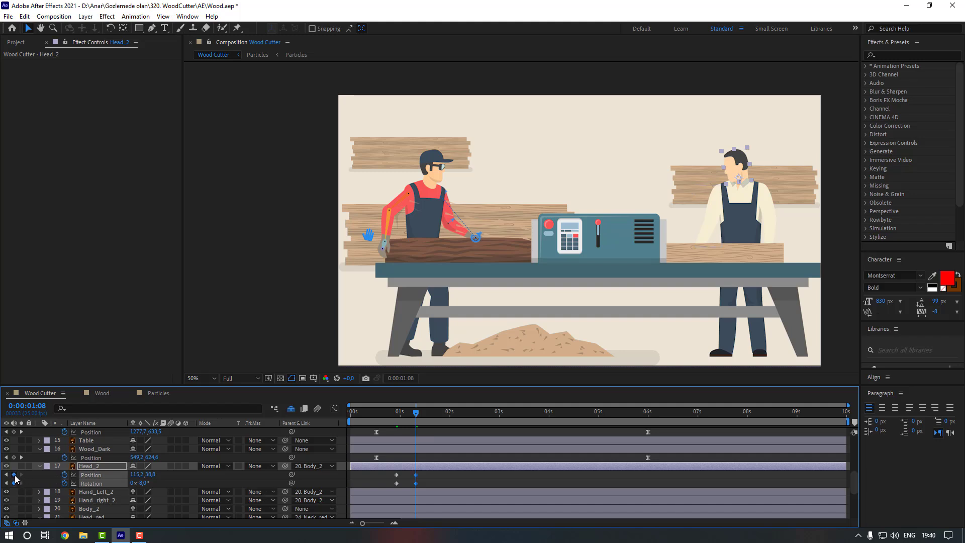
{"action": "left_click", "coordinate": [407, 413]}
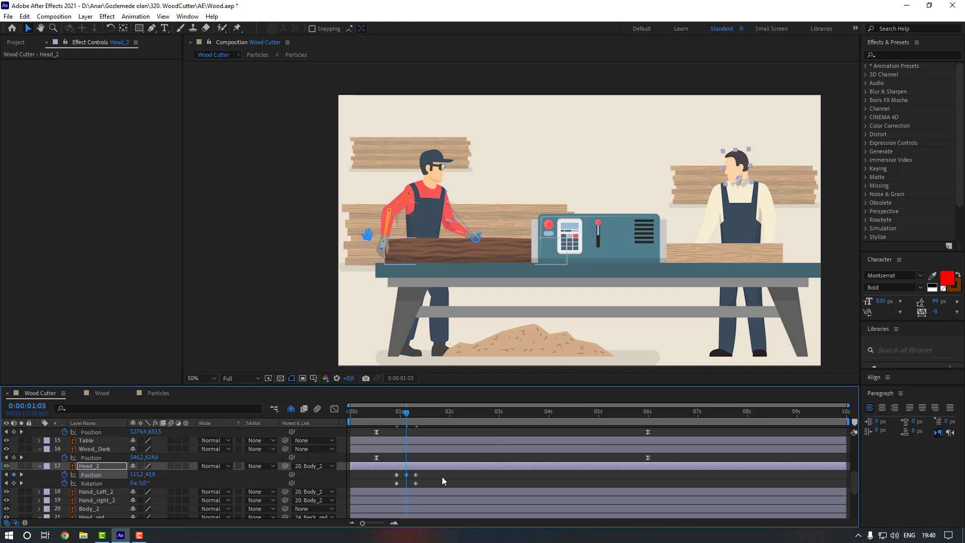
- Apply Easy Ease to all of Head_2's Position and Rotation keyframes and preview the head movement from 0:00:00:18
{"action": "left_click_drag", "start_coordinate": [422, 481], "coordinate": [392, 471]}
{"action": "right_click", "coordinate": [415, 479]}
{"action": "mouse_move", "coordinate": [453, 475]}
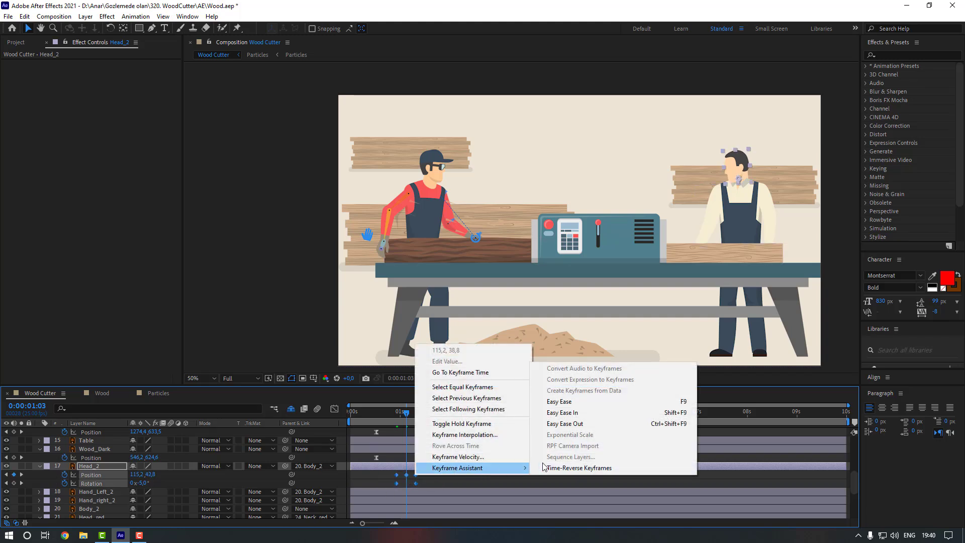
{"action": "left_click", "coordinate": [553, 401]}
{"action": "left_click", "coordinate": [387, 411]}
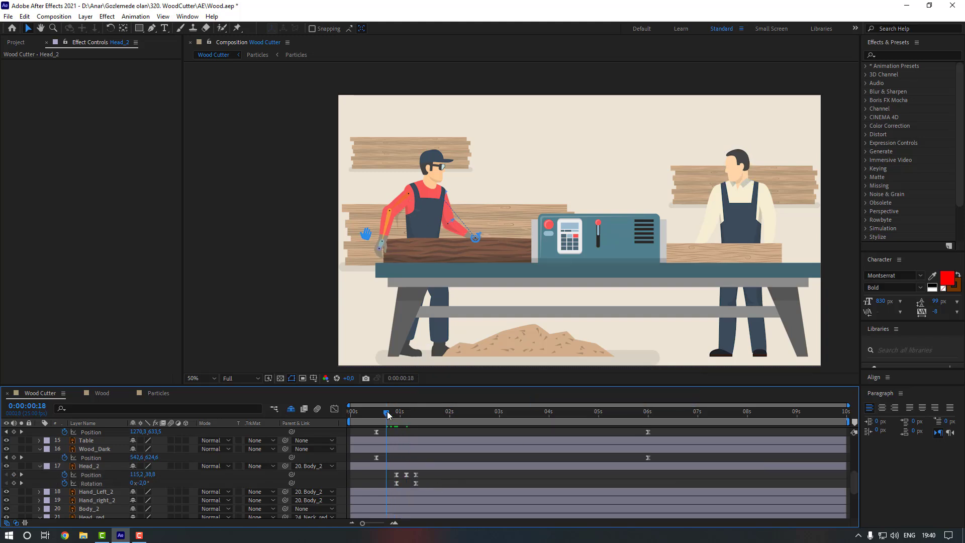
{"action": "key", "text": "space"}
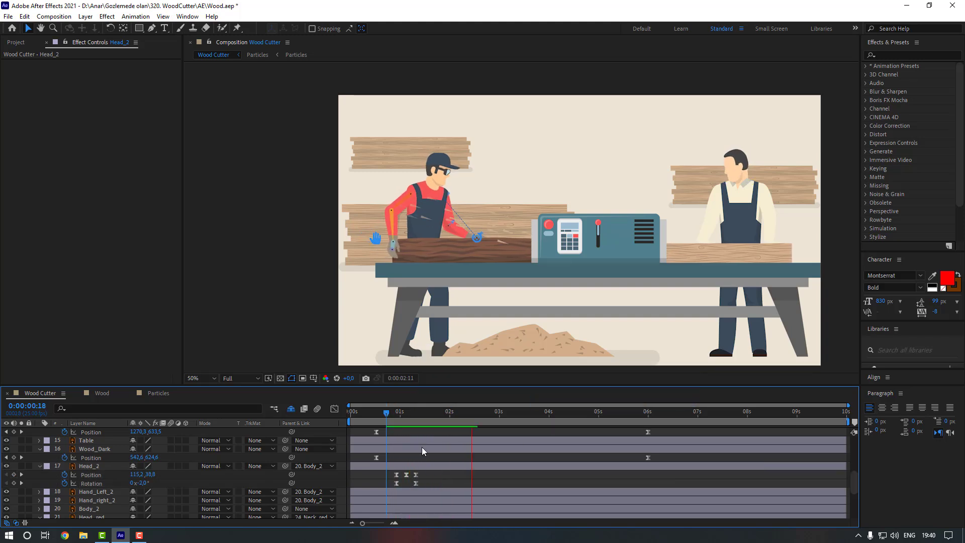
- Copy all of Head_2's Position and Rotation keyframes and paste them starting at 0:00:04:07
{"action": "key", "text": "space"}
{"action": "left_click_drag", "start_coordinate": [433, 474], "coordinate": [389, 484]}
{"action": "key", "text": "space"}
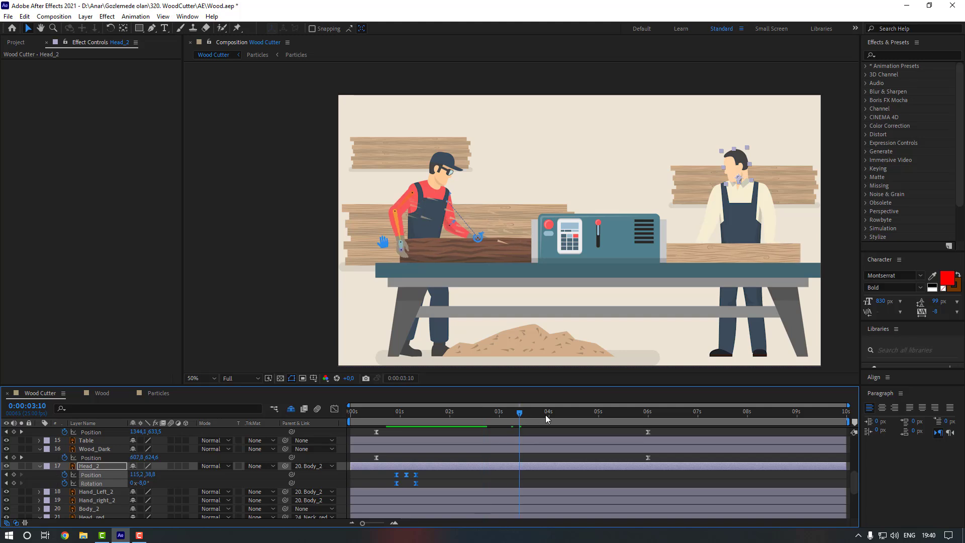
{"action": "key", "text": "ctrl+c"}
{"action": "key", "text": "ctrl+v"}
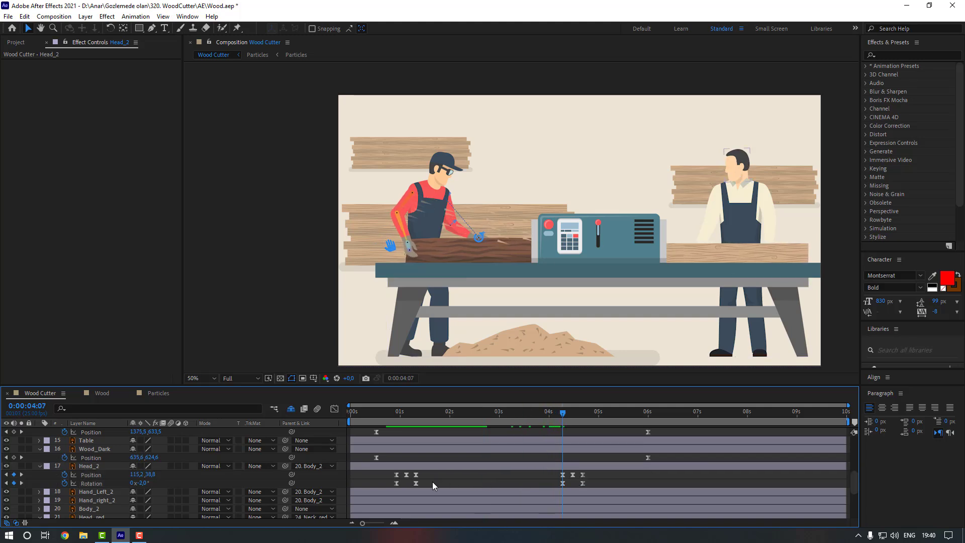
- Set Head_2's Rotation to -8° at 0:00:04:07 by reusing its 0:00:01:08 keyframe, and to 0° at 0:00:04:17
{"action": "left_click", "coordinate": [415, 483]}
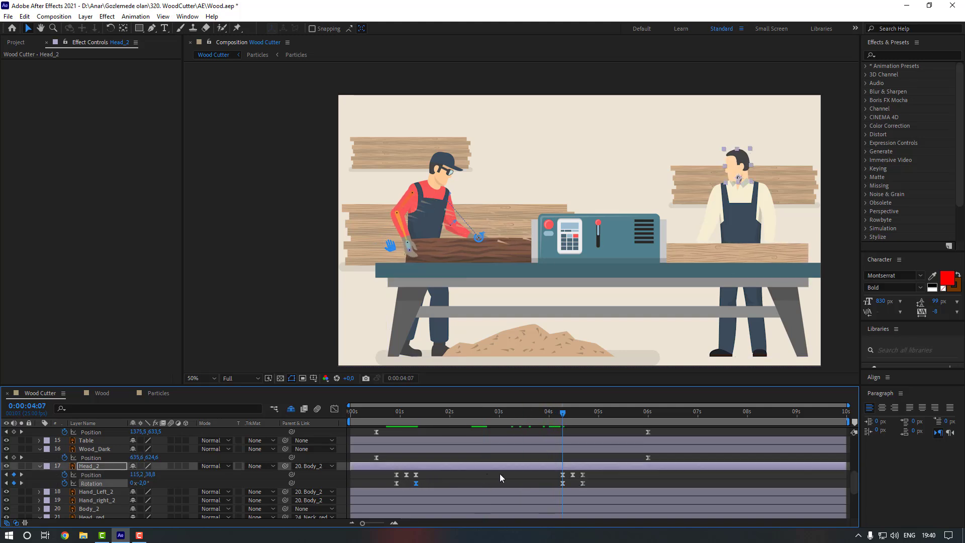
{"action": "key", "text": "ctrl+c"}
{"action": "key", "text": "ctrl+v"}
{"action": "left_click", "coordinate": [583, 411]}
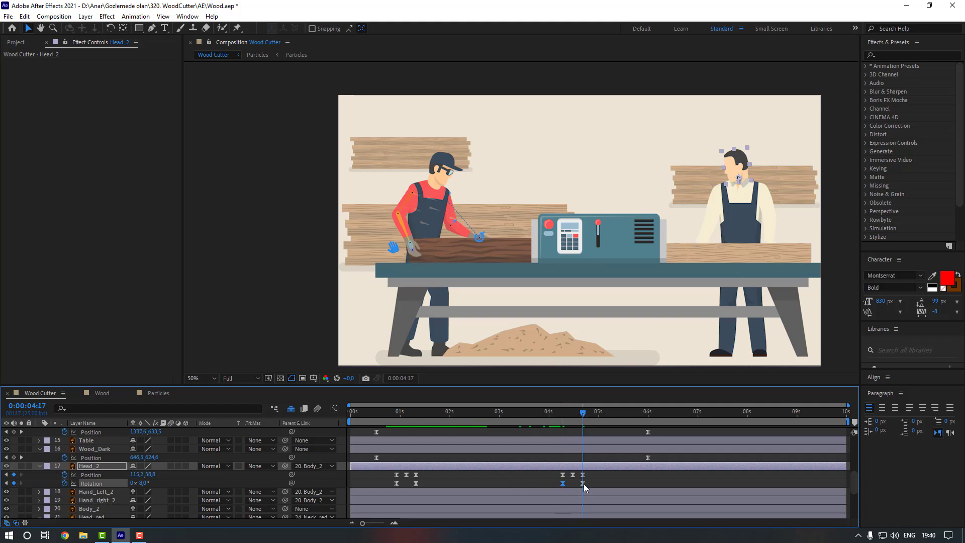
{"action": "left_click", "coordinate": [143, 483]}
{"action": "type", "text": "0"}
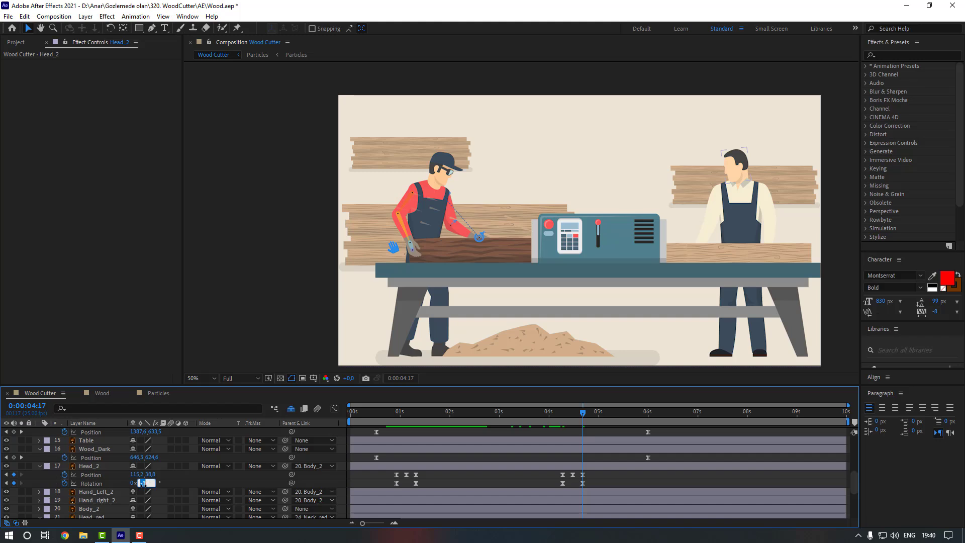
{"action": "key", "text": "Return"}
- Copy Head_2's second group of Position and Rotation keyframes and paste it starting at 0:00:06:07
{"action": "left_click_drag", "start_coordinate": [553, 489], "coordinate": [640, 474]}
{"action": "left_click_drag", "start_coordinate": [648, 412], "coordinate": [661, 412]}
{"action": "key", "text": "ctrl+c"}
{"action": "key", "text": "ctrl+v"}
- Set Head_2's Rotation to 0° at 0:00:06:07 and to -4° at 0:00:06:17
{"action": "left_click", "coordinate": [626, 482]}
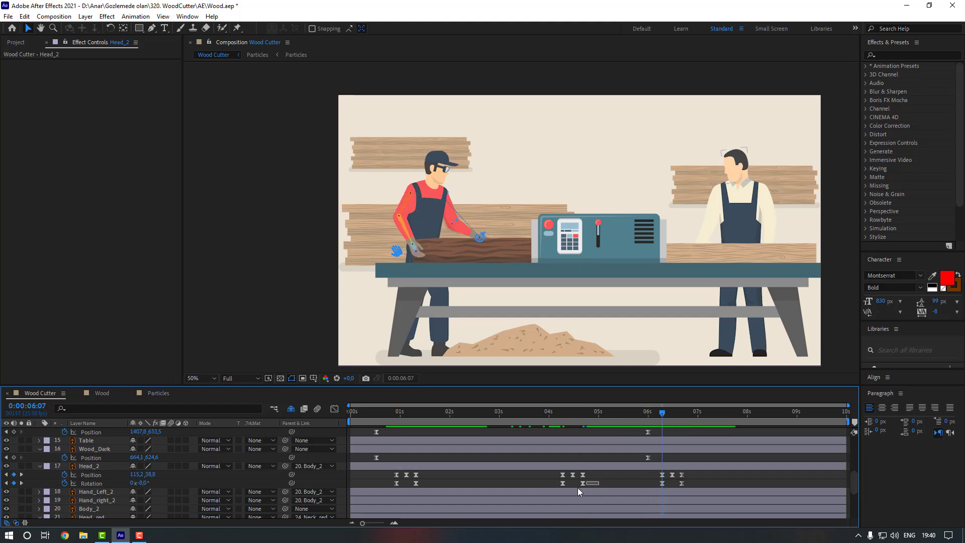
{"action": "left_click", "coordinate": [583, 483]}
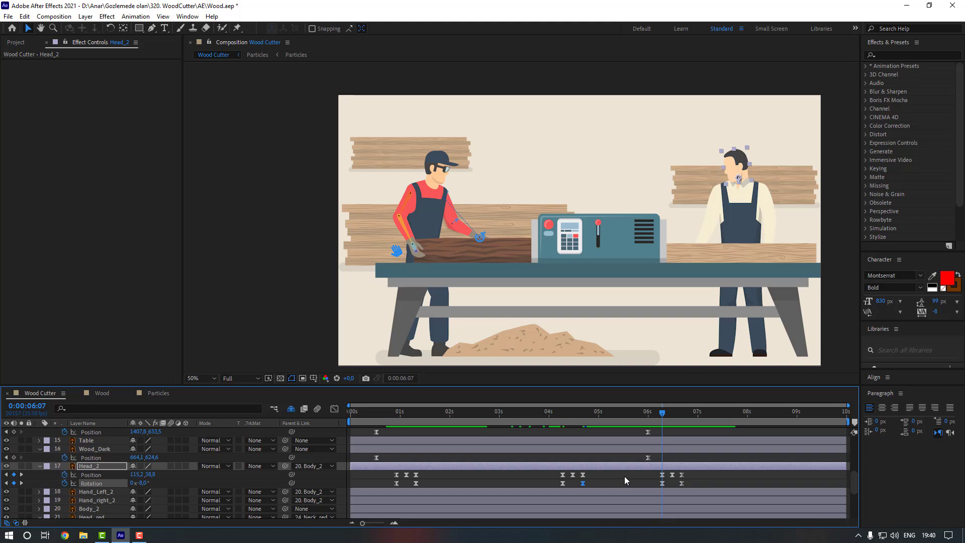
{"action": "left_click", "coordinate": [681, 483]}
{"action": "left_click", "coordinate": [680, 412]}
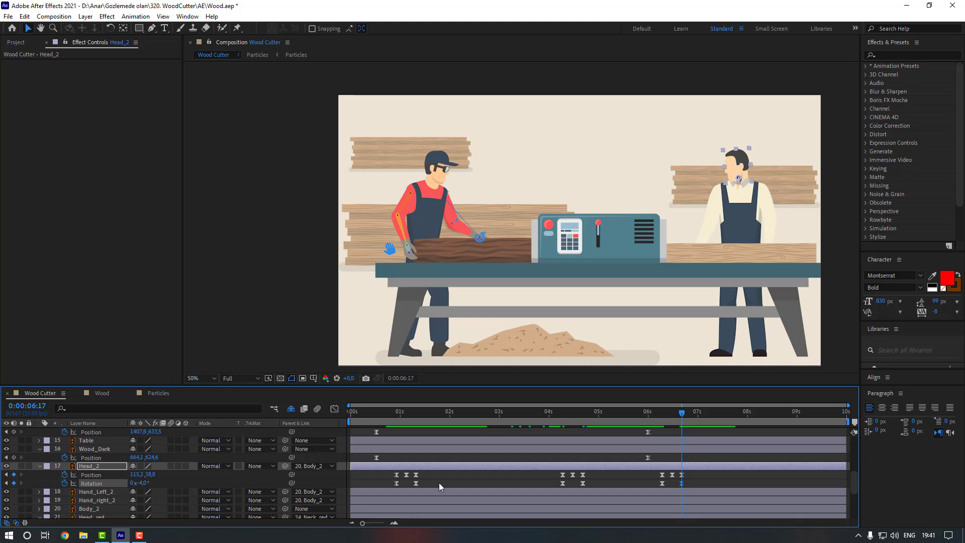
- Add Rotation keyframes at 0° to Hand_Left_2 and Hand_right_2 at 0:00:01:03
{"action": "left_click", "coordinate": [383, 413]}
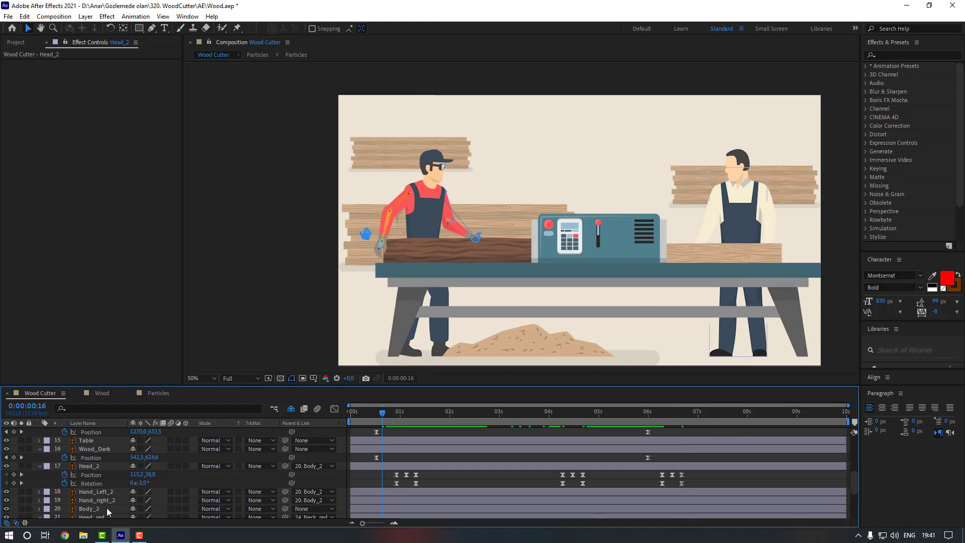
{"action": "left_click", "coordinate": [101, 501]}
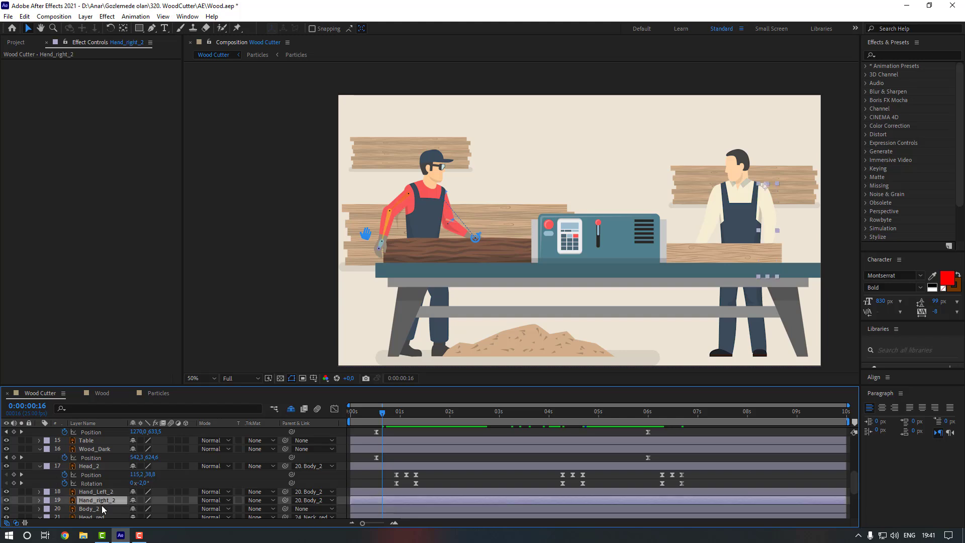
{"action": "left_click", "coordinate": [101, 492], "text": "shift"}
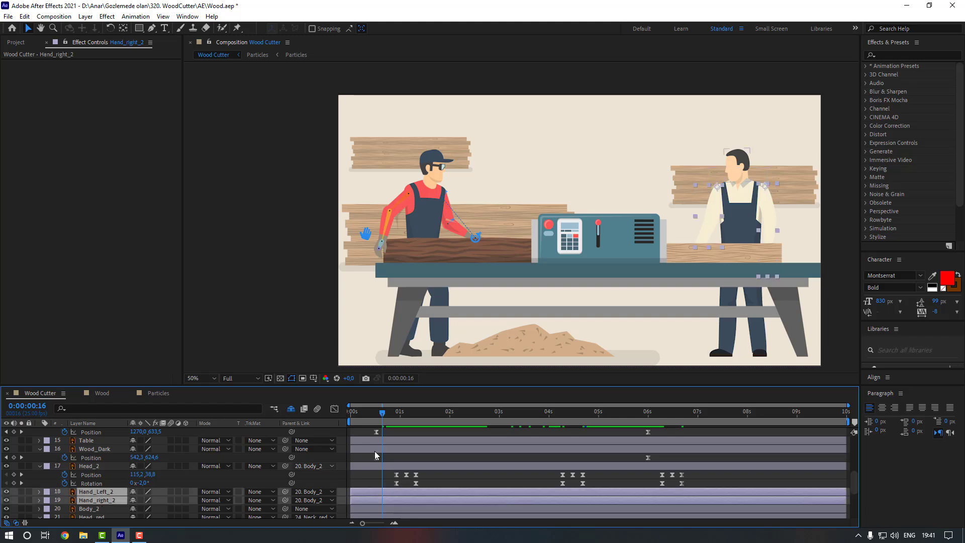
{"action": "left_click_drag", "start_coordinate": [382, 412], "coordinate": [406, 414]}
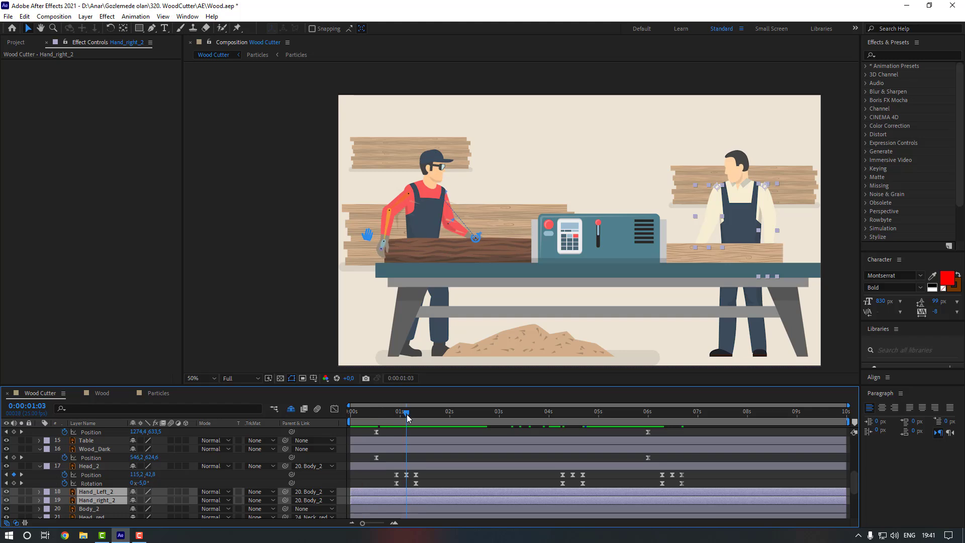
{"action": "key", "text": "alt+shift+r"}
{"action": "scroll", "coordinate": [76, 490], "scroll_direction": "down", "scroll_amount": 2}
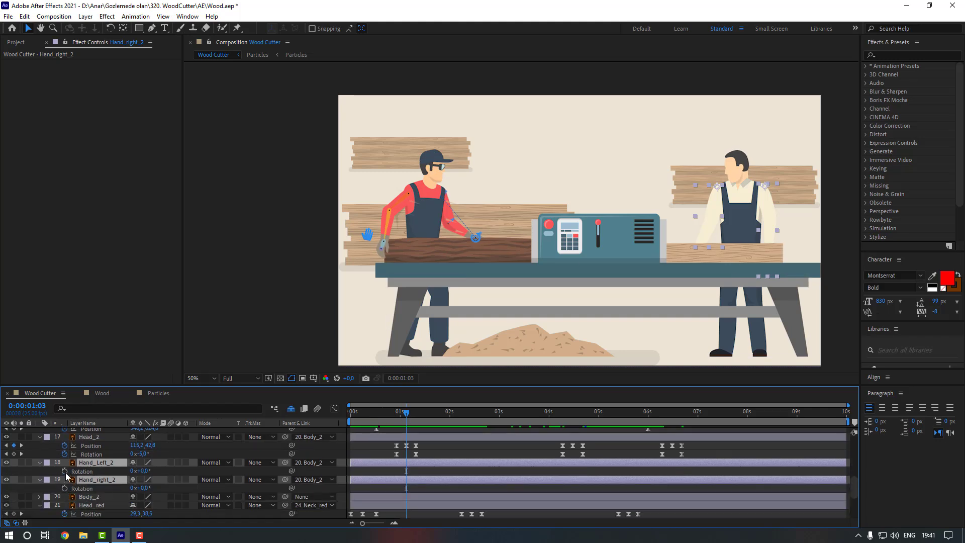
{"action": "left_click", "coordinate": [66, 471]}
{"action": "left_click", "coordinate": [67, 486], "text": "shift"}
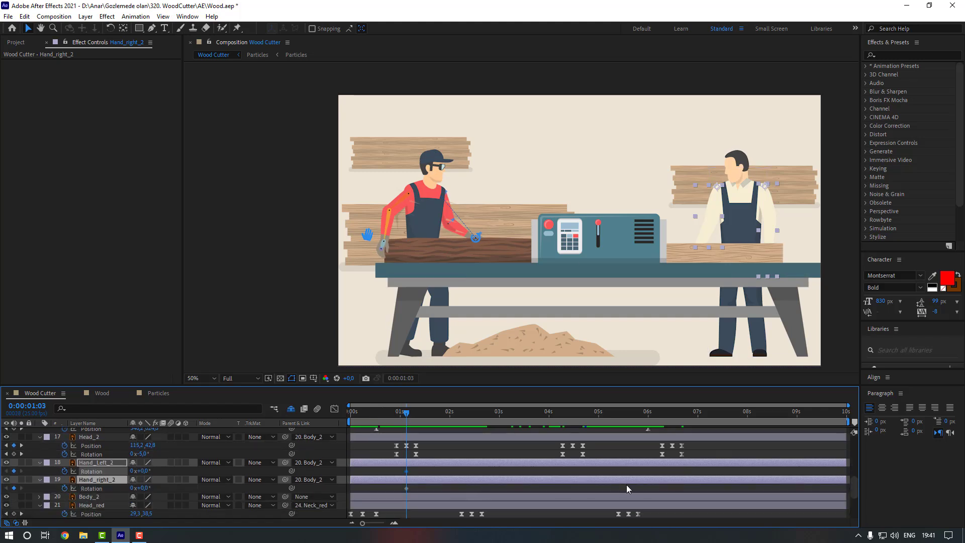
- At 0:00:06:00, set the Rotation of Hand_Left_2 to -3° and of Hand_right_2 to -7°
{"action": "scroll", "coordinate": [626, 484], "scroll_direction": "up", "scroll_amount": 3}
{"action": "left_click", "coordinate": [648, 411]}
{"action": "key", "text": "period"}
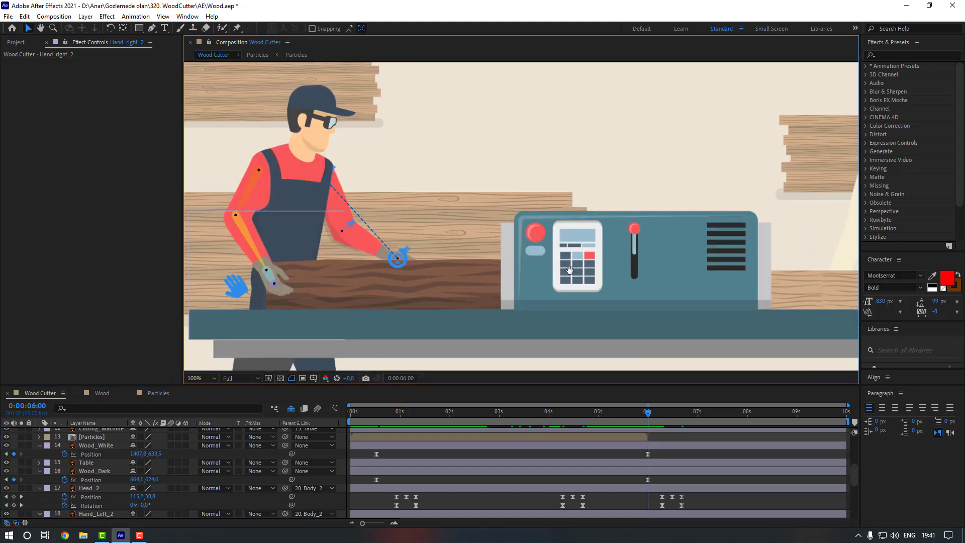
{"action": "left_click_drag", "start_coordinate": [850, 271], "coordinate": [553, 269]}
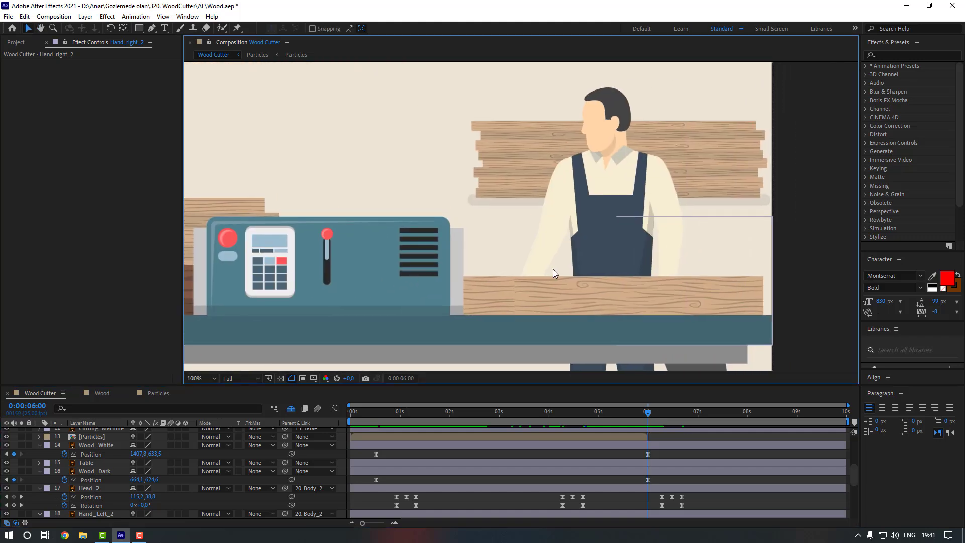
{"action": "scroll", "coordinate": [103, 472], "scroll_direction": "down", "scroll_amount": 2}
{"action": "left_click", "coordinate": [105, 463]}
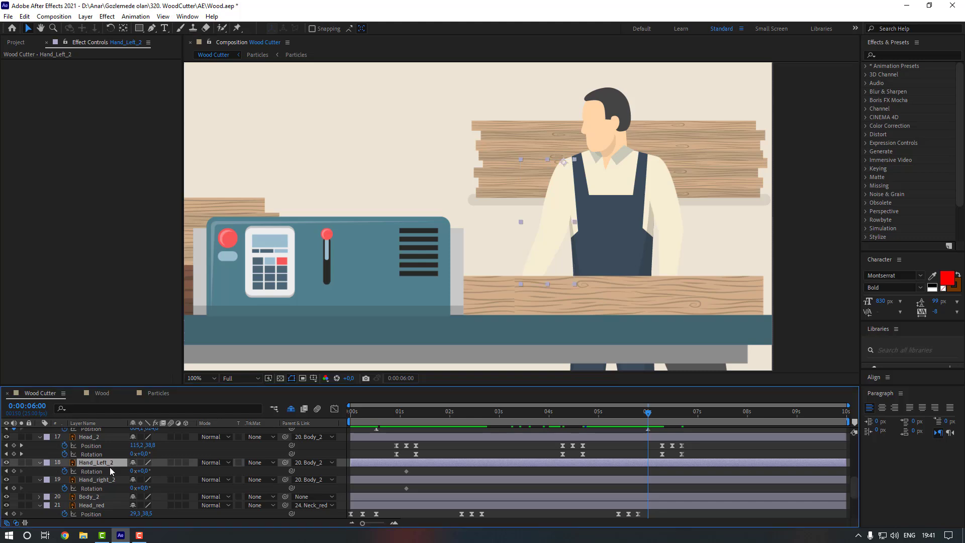
{"action": "left_click_drag", "start_coordinate": [140, 474], "coordinate": [142, 471]}
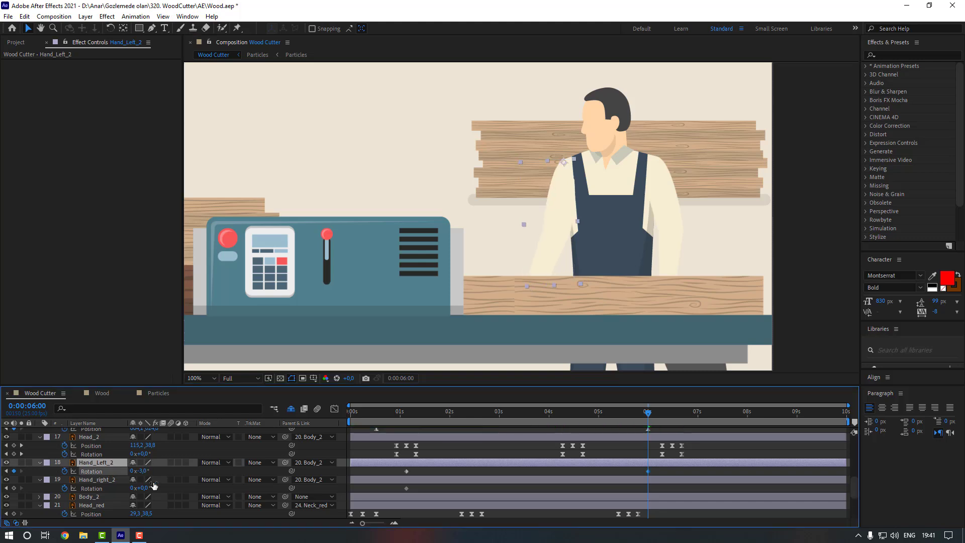
{"action": "left_click", "coordinate": [107, 481]}
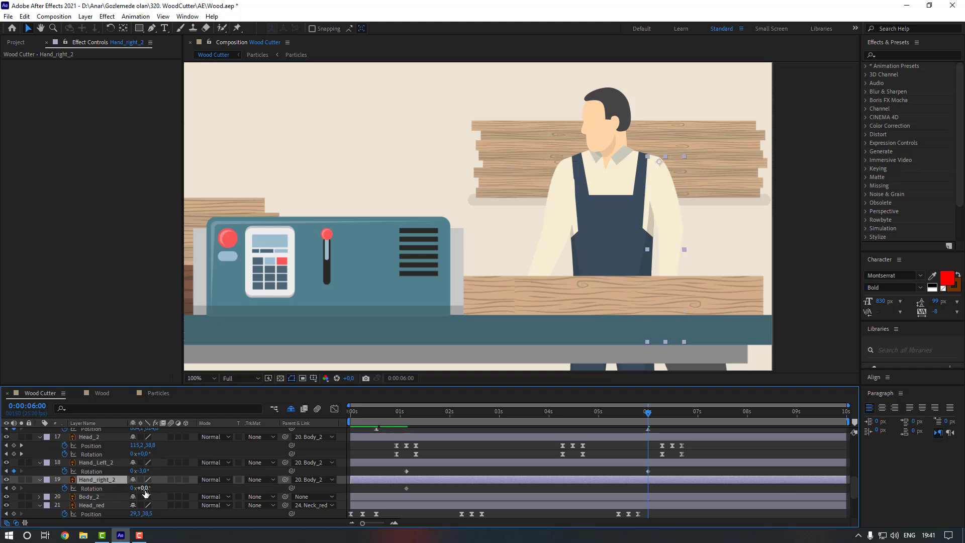
{"action": "left_click_drag", "start_coordinate": [144, 488], "coordinate": [143, 489]}
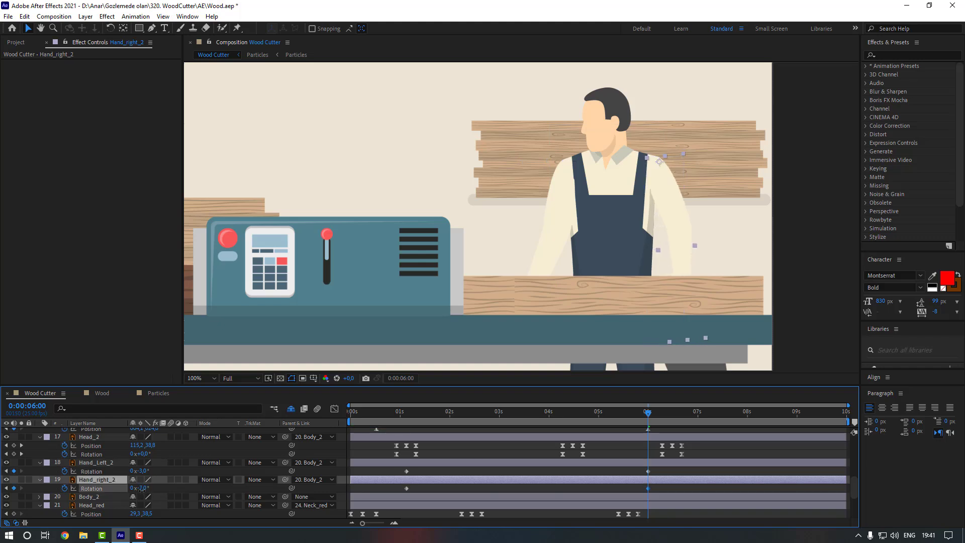
- Apply Easy Ease to the Rotation keyframes of Hand_Left_2 and Hand_right_2 and preview the animation
{"action": "left_click_drag", "start_coordinate": [666, 473], "coordinate": [397, 492]}
{"action": "right_click", "coordinate": [408, 488]}
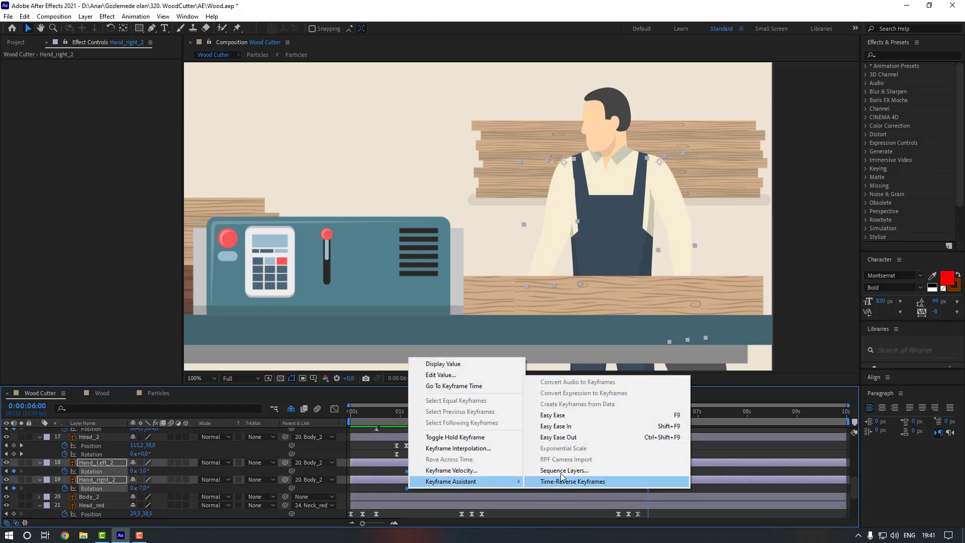
{"action": "left_click", "coordinate": [647, 414]}
{"action": "scroll", "coordinate": [494, 290], "scroll_direction": "down", "scroll_amount": 2}
{"action": "key", "text": "space"}
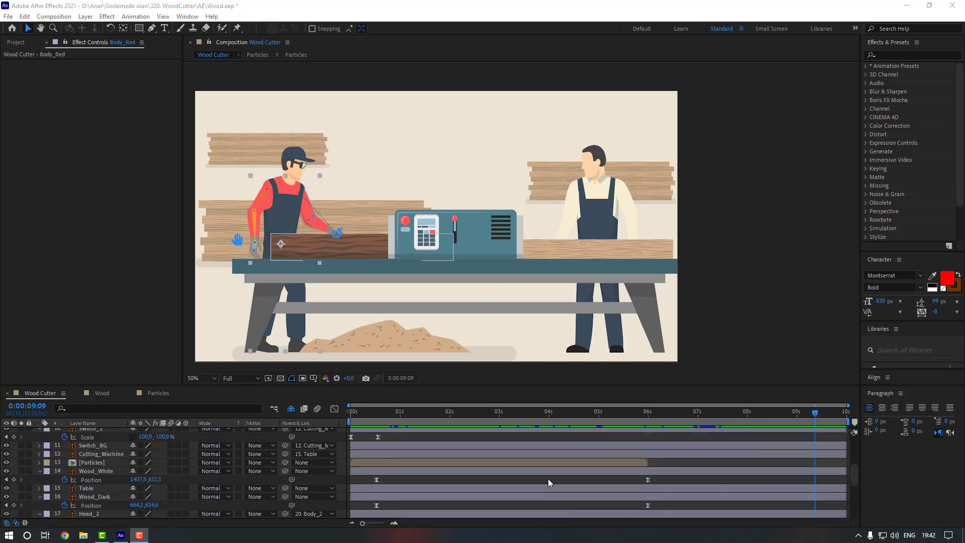
- Key Contoller_Right's Position at 552.0, 570.0 at 0:00:07:15 and fit the composition in the viewer
{"action": "left_click", "coordinate": [648, 412]}
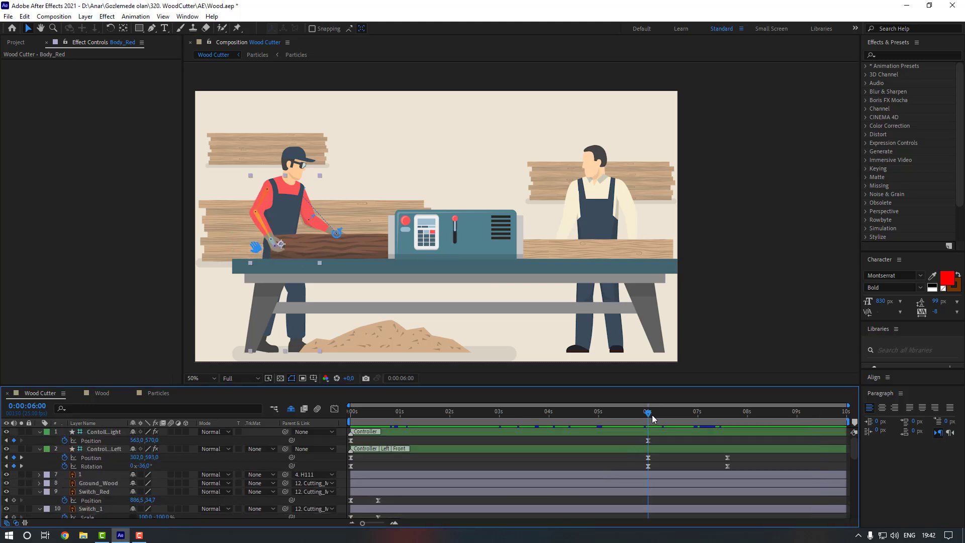
{"action": "key", "text": "k"}
{"action": "left_click", "coordinate": [684, 432]}
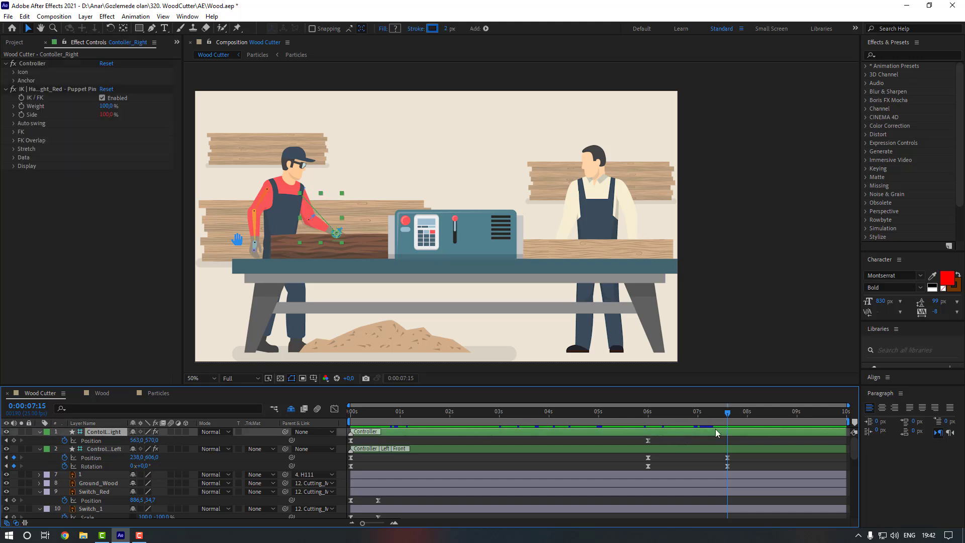
{"action": "scroll", "coordinate": [318, 245], "scroll_direction": "up", "scroll_amount": 2}
{"action": "scroll", "coordinate": [434, 250], "scroll_direction": "left", "scroll_amount": 5}
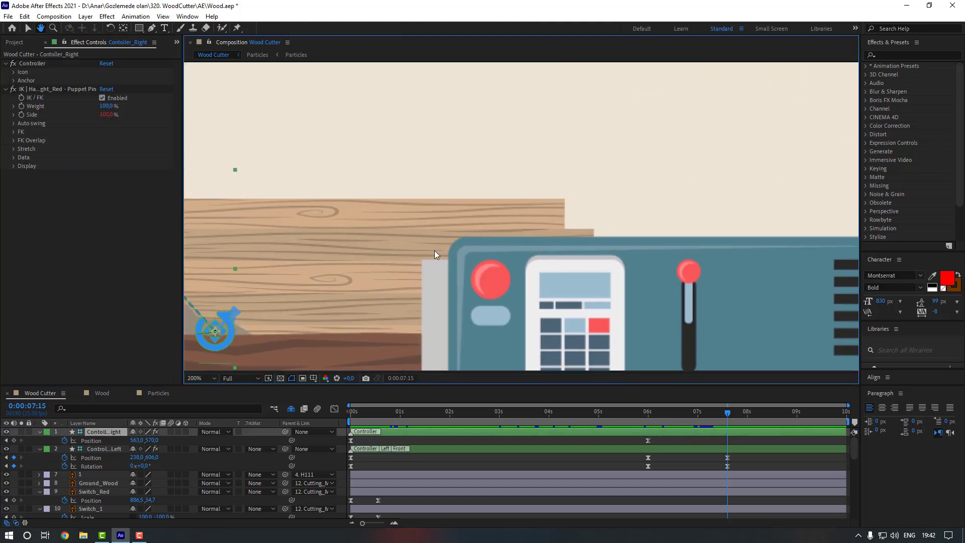
{"action": "left_click_drag", "start_coordinate": [432, 248], "coordinate": [531, 237]}
{"action": "left_click_drag", "start_coordinate": [463, 263], "coordinate": [461, 263]}
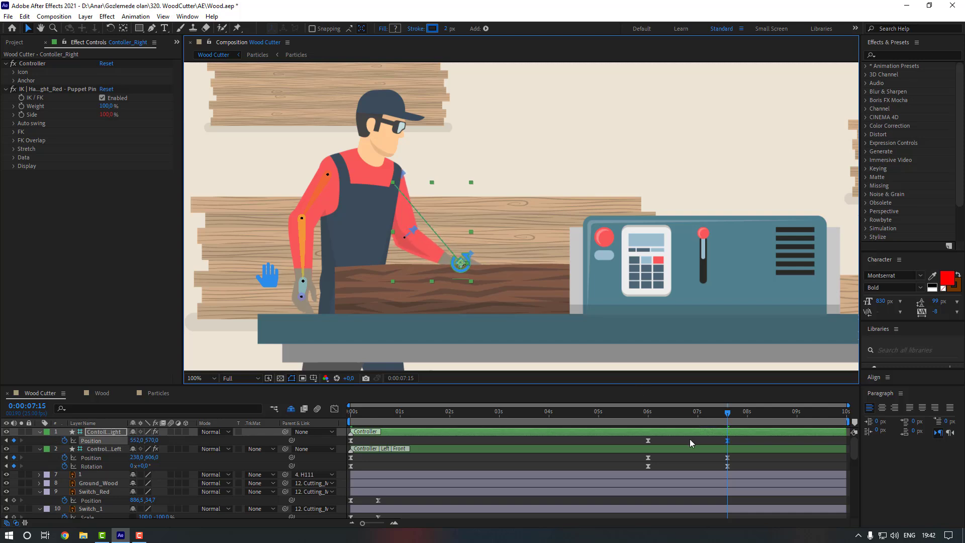
{"action": "scroll", "coordinate": [558, 277], "scroll_direction": "down", "scroll_amount": 3}
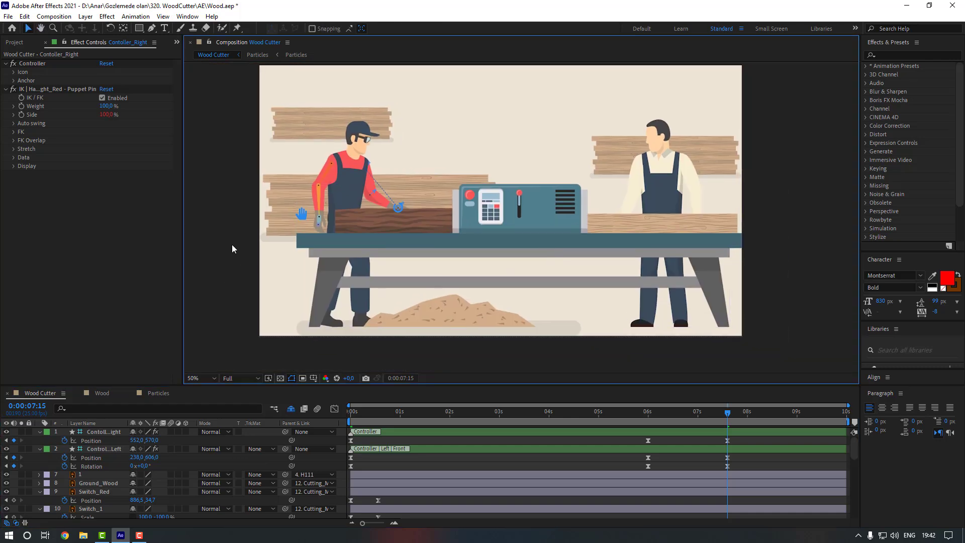
{"action": "left_click", "coordinate": [214, 377]}
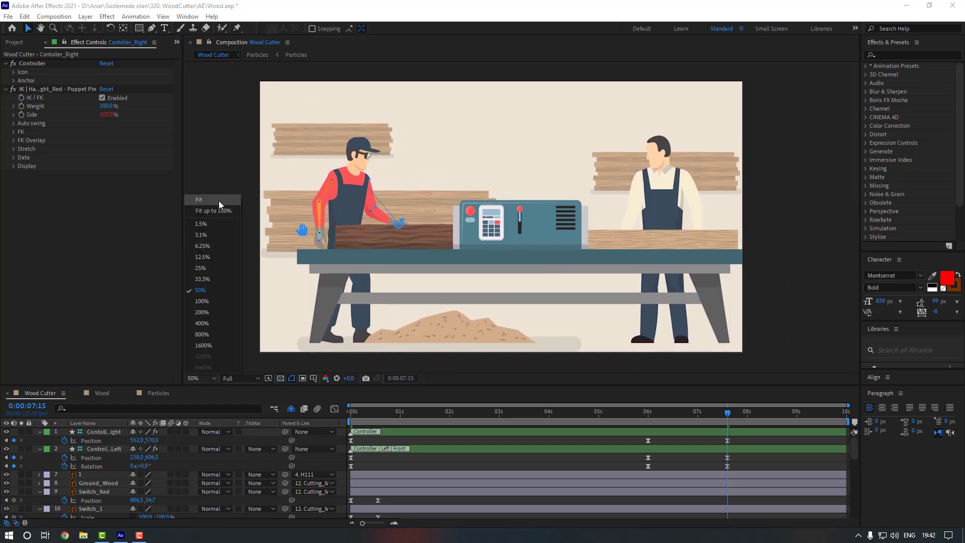
{"action": "left_click", "coordinate": [218, 201]}
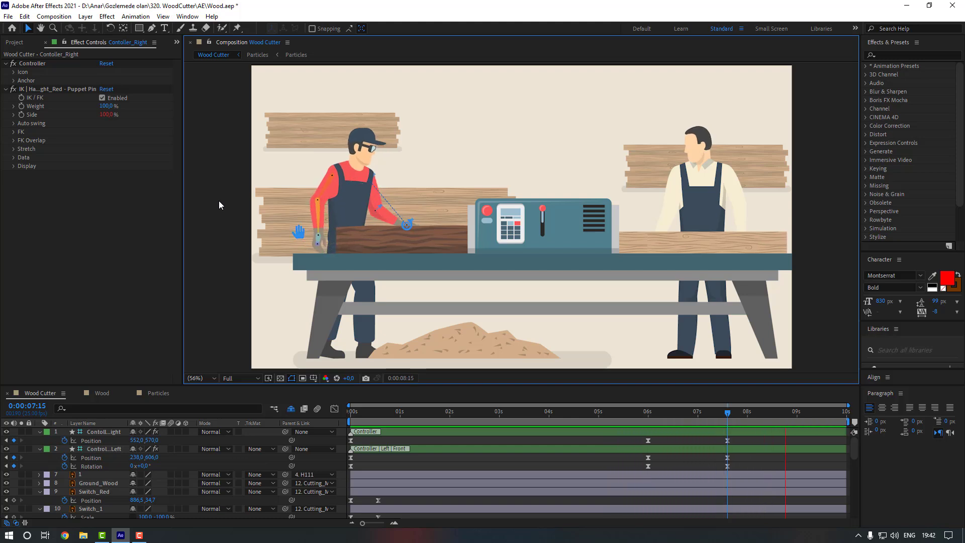
- End the work area at 0:00:07:15, trim the composition to it and preview the scene
{"action": "left_click", "coordinate": [736, 435]}
{"action": "left_click", "coordinate": [728, 412]}
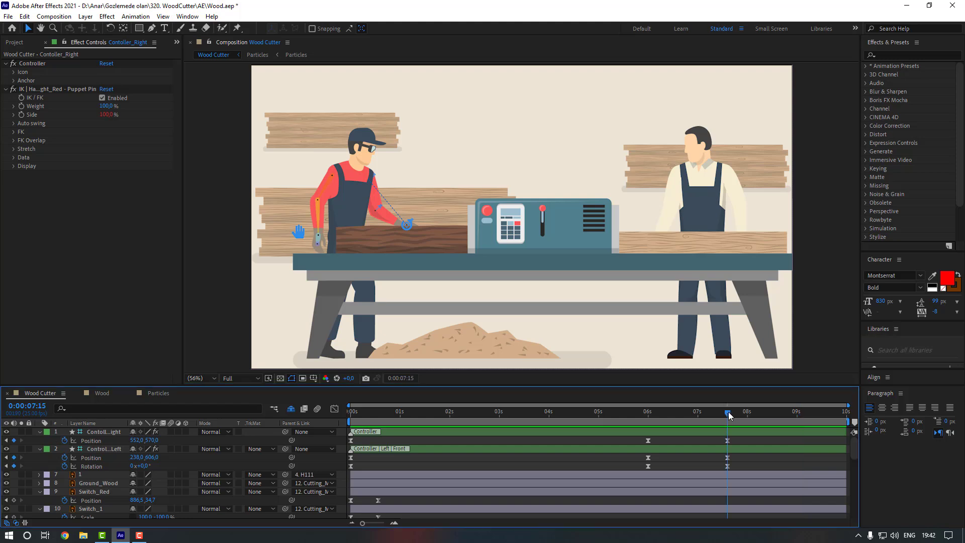
{"action": "key", "text": "n"}
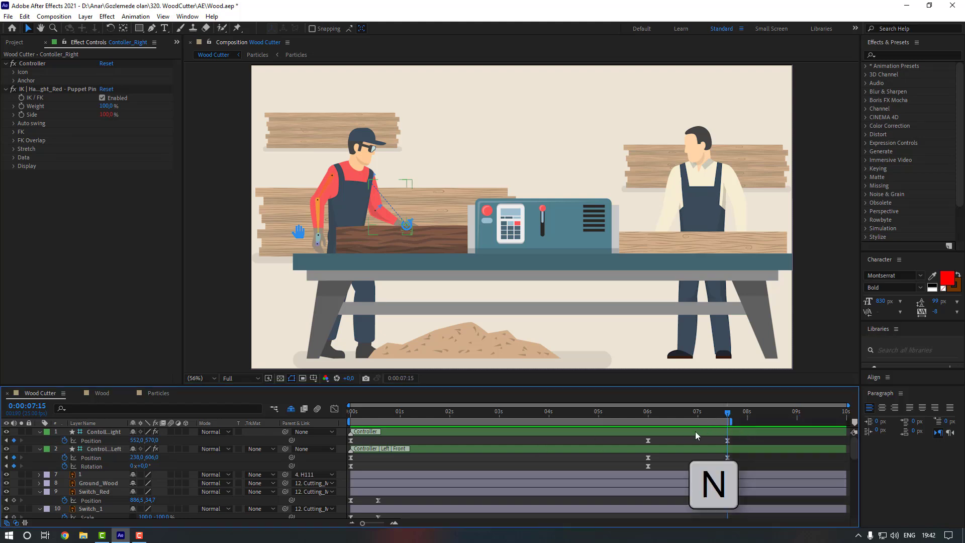
{"action": "right_click", "coordinate": [717, 426]}
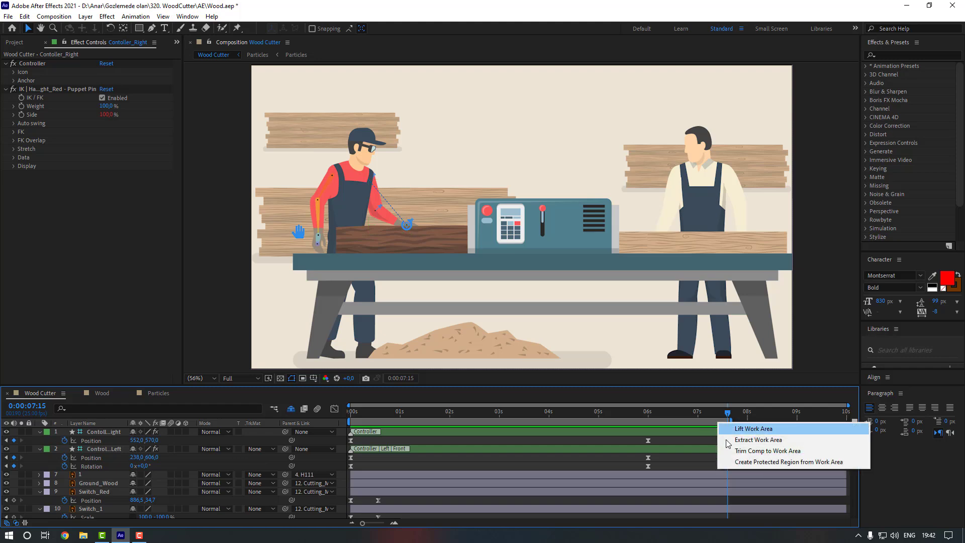
{"action": "left_click", "coordinate": [728, 451]}
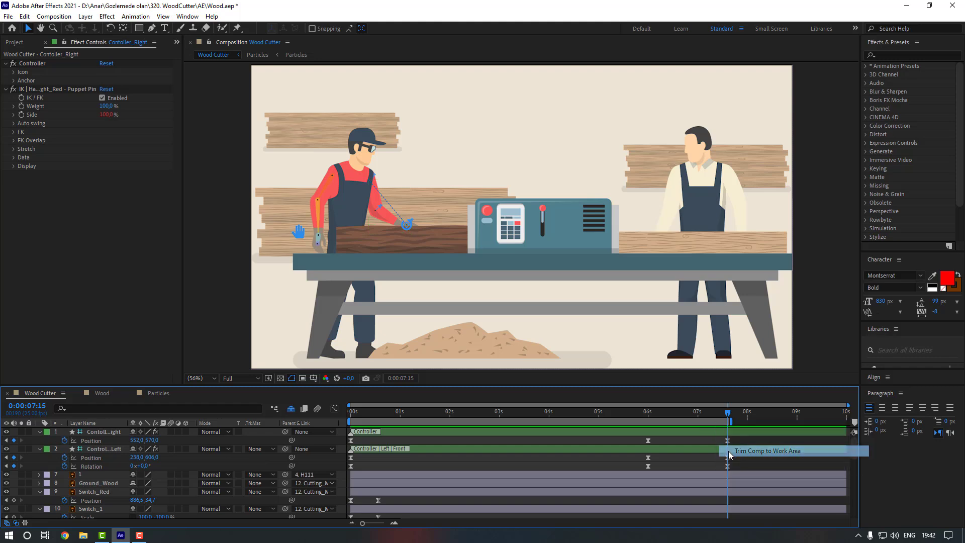
{"action": "key", "text": "space"}
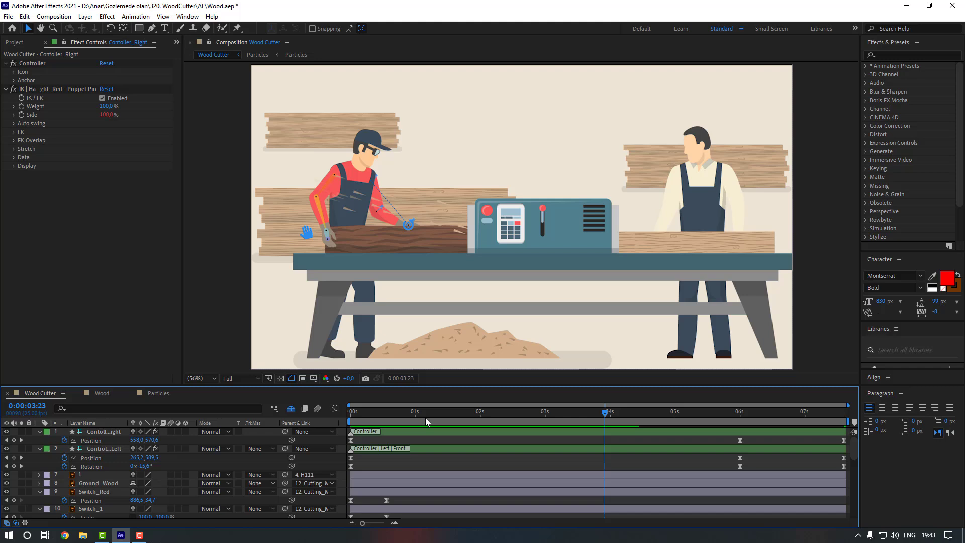
{"action": "left_click", "coordinate": [426, 415]}
{"action": "key", "text": "space"}
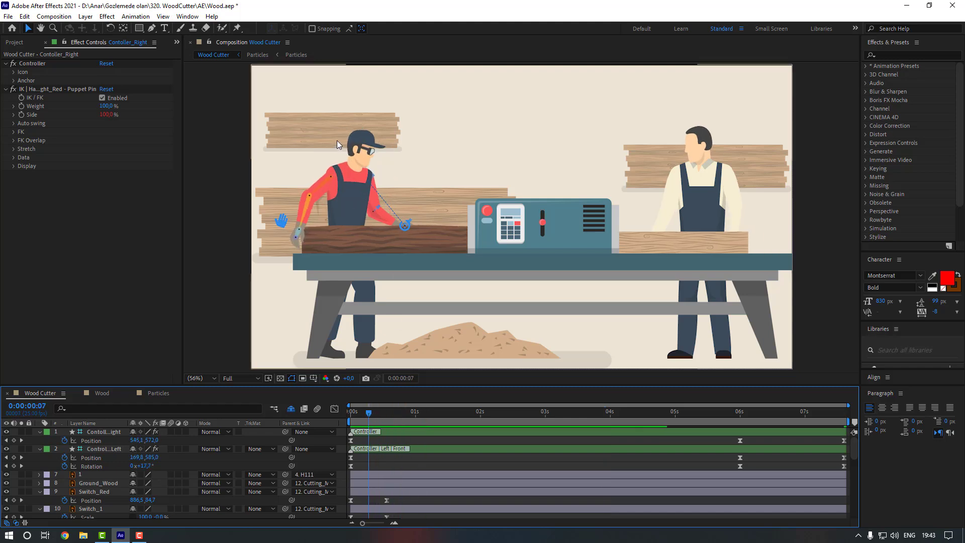
- Adjust the timing of Head_red's early Rotation keyframes, aligning the second one with the layer's third Position keyframe
{"action": "scroll", "coordinate": [405, 436], "scroll_direction": "down", "scroll_amount": 10}
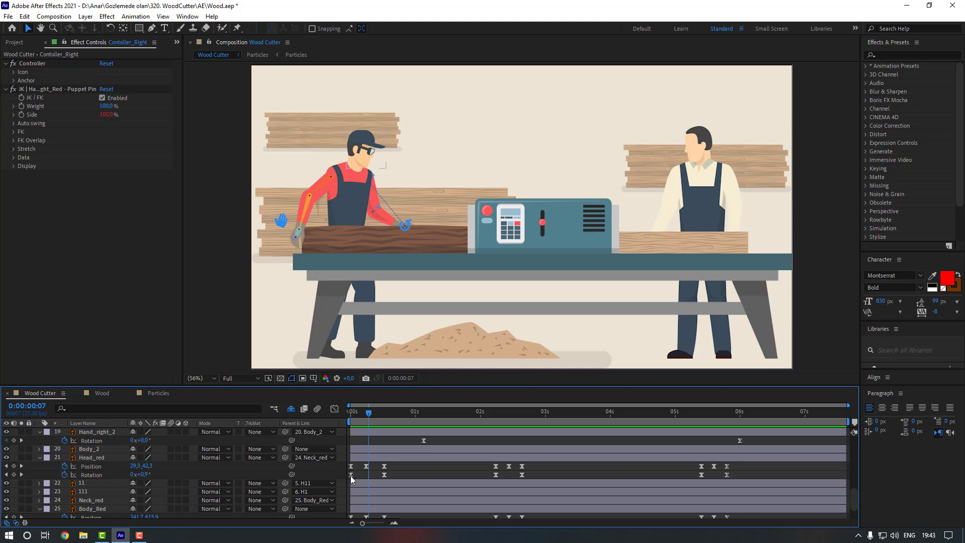
{"action": "left_click_drag", "start_coordinate": [351, 475], "coordinate": [377, 475]}
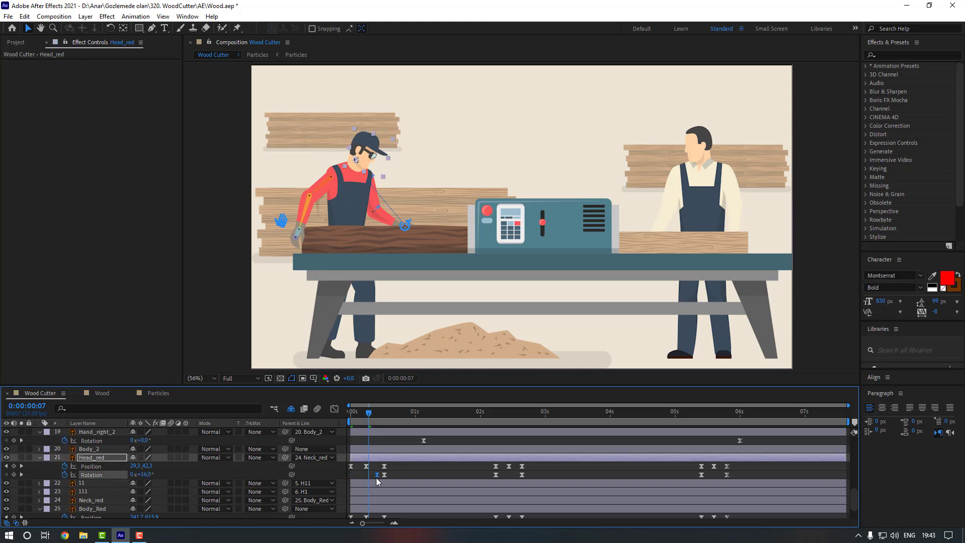
{"action": "left_click", "coordinate": [350, 475]}
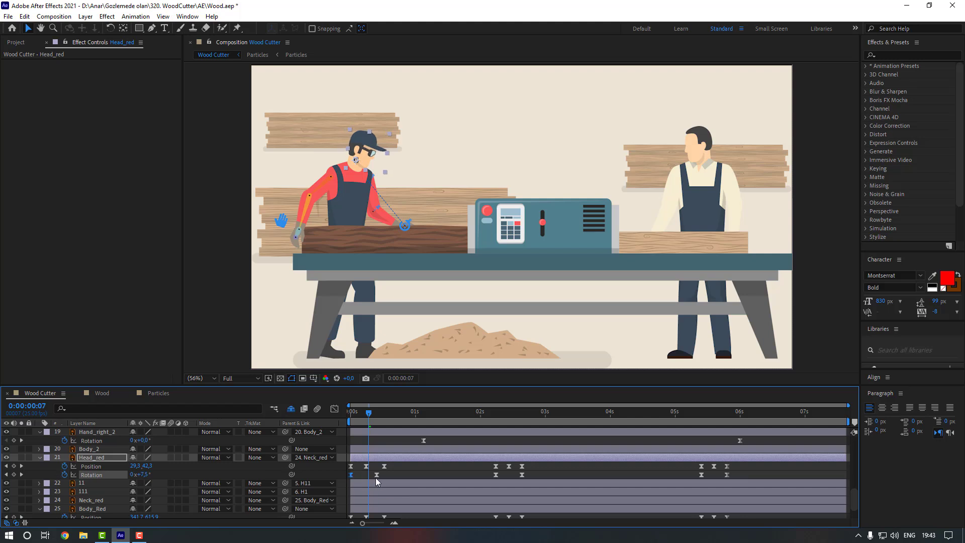
{"action": "left_click_drag", "start_coordinate": [377, 475], "coordinate": [385, 476]}
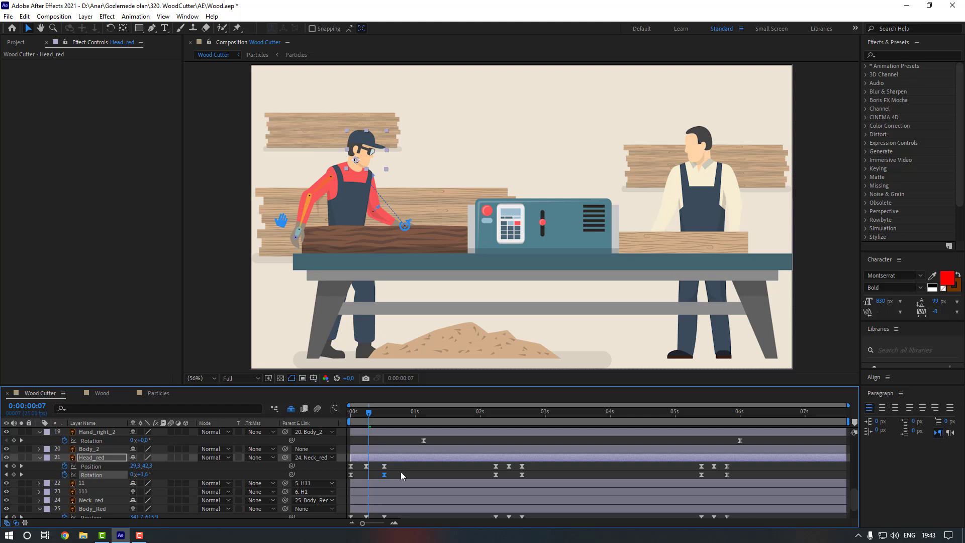
- Set Head_red's Rotation keyframe at 0:00:02:06 to 16° and preview the scene from the start
{"action": "key", "text": "k"}
{"action": "key", "text": "k"}
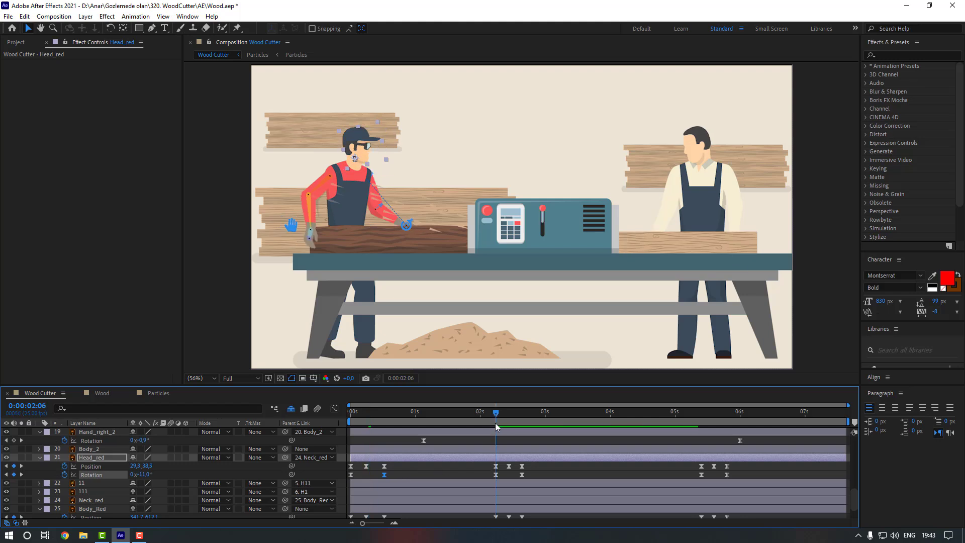
{"action": "key", "text": "ctrl+z"}
{"action": "left_click", "coordinate": [451, 467]}
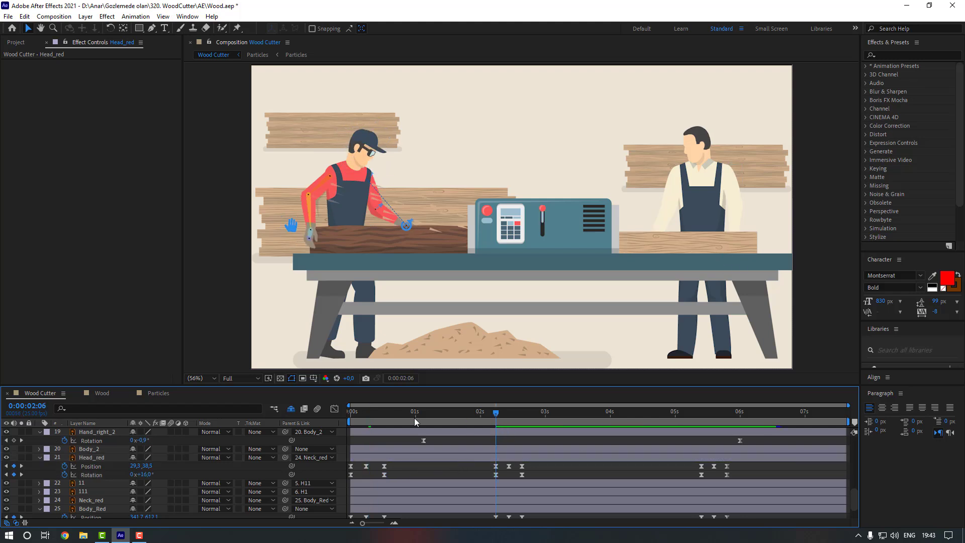
{"action": "key", "text": "Home"}
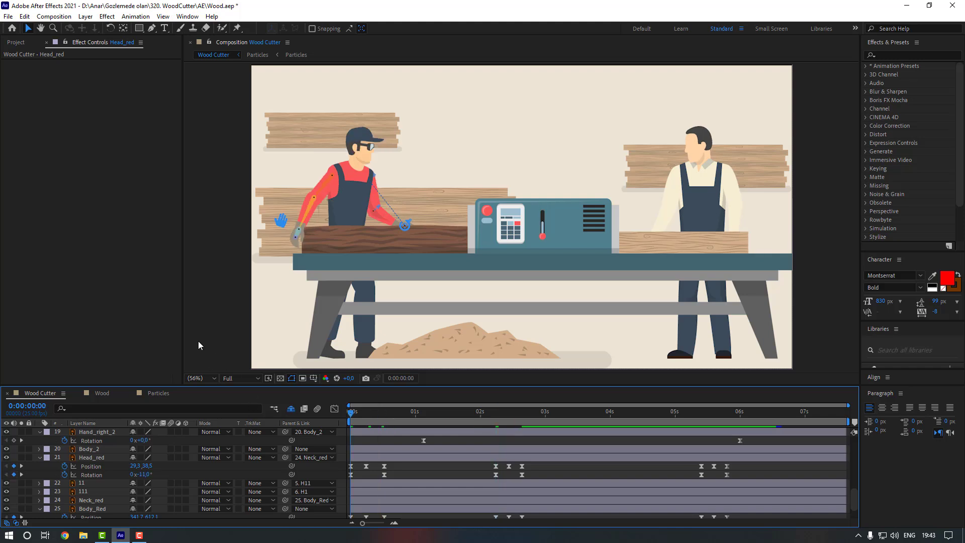
{"action": "key", "text": "space"}
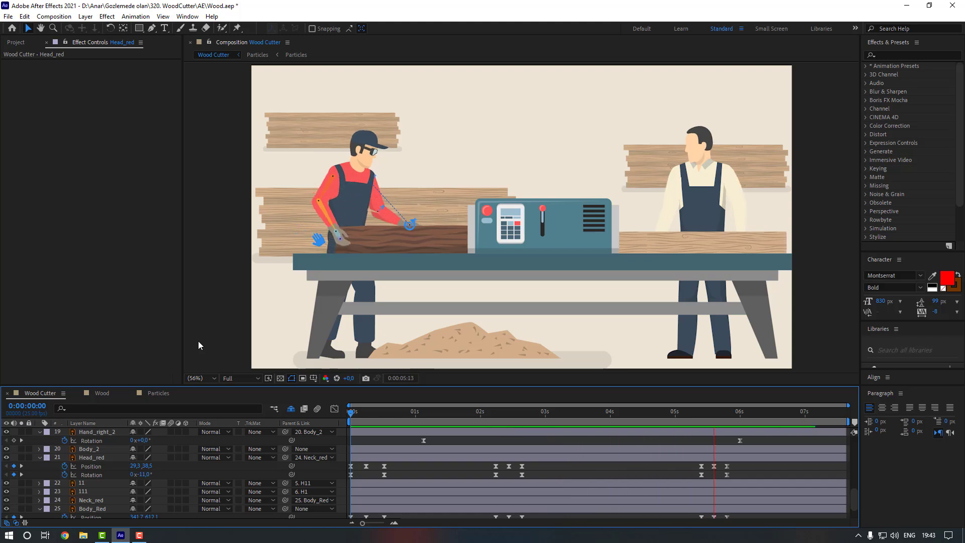
{"action": "left_click", "coordinate": [421, 475]}
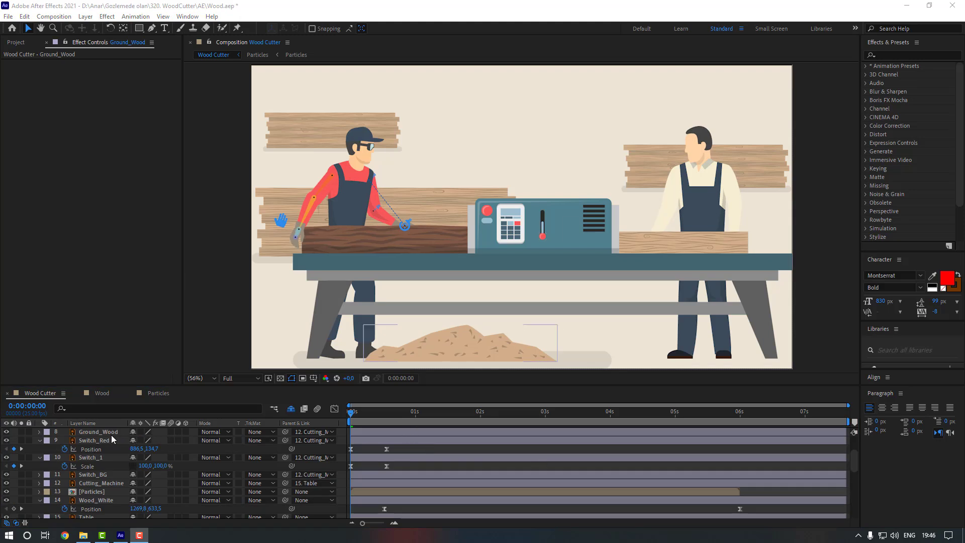
- Animate Ground_Wood's Scale from 100% at 0:00:00:14 to 120% at 0:00:06:00
{"action": "left_click", "coordinate": [107, 432]}
{"action": "key", "text": "s"}
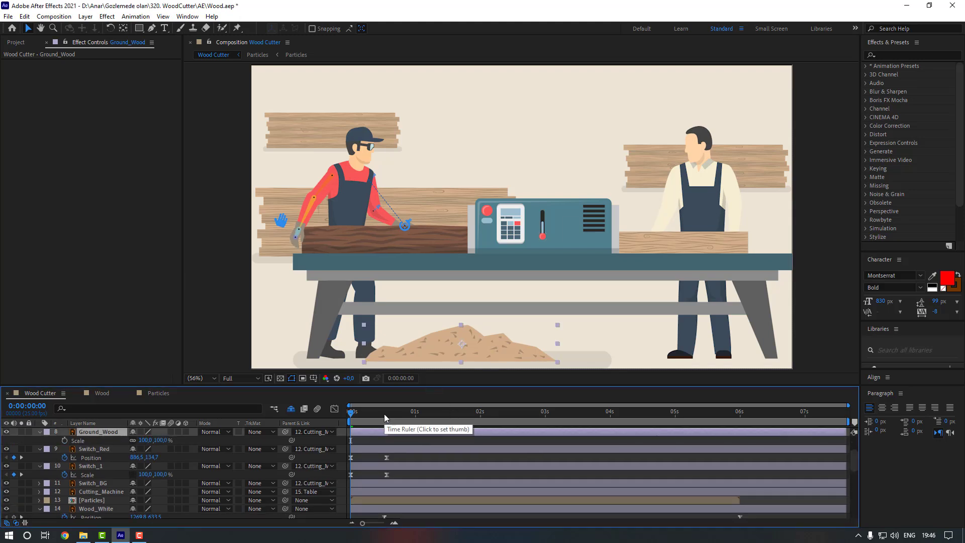
{"action": "left_click", "coordinate": [386, 413]}
{"action": "left_click", "coordinate": [64, 441]}
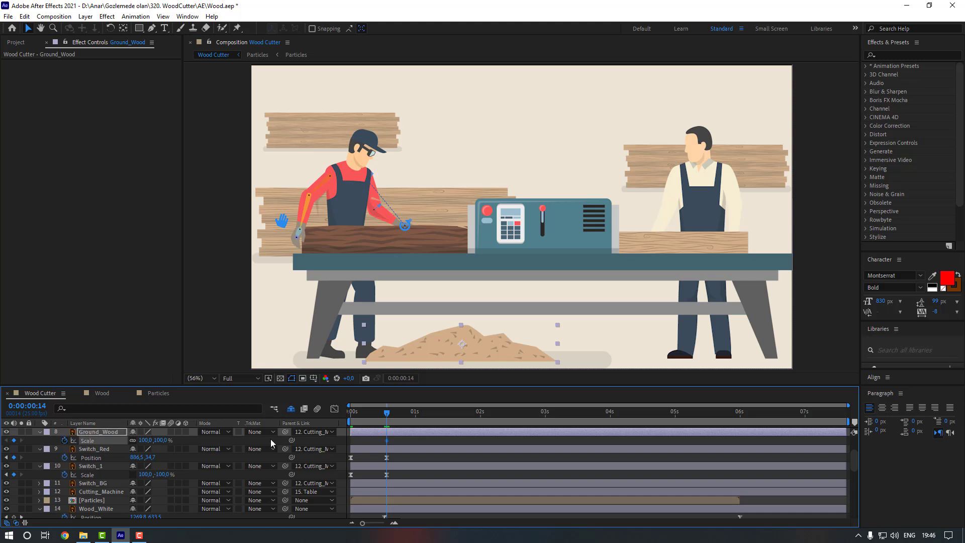
{"action": "left_click", "coordinate": [740, 420]}
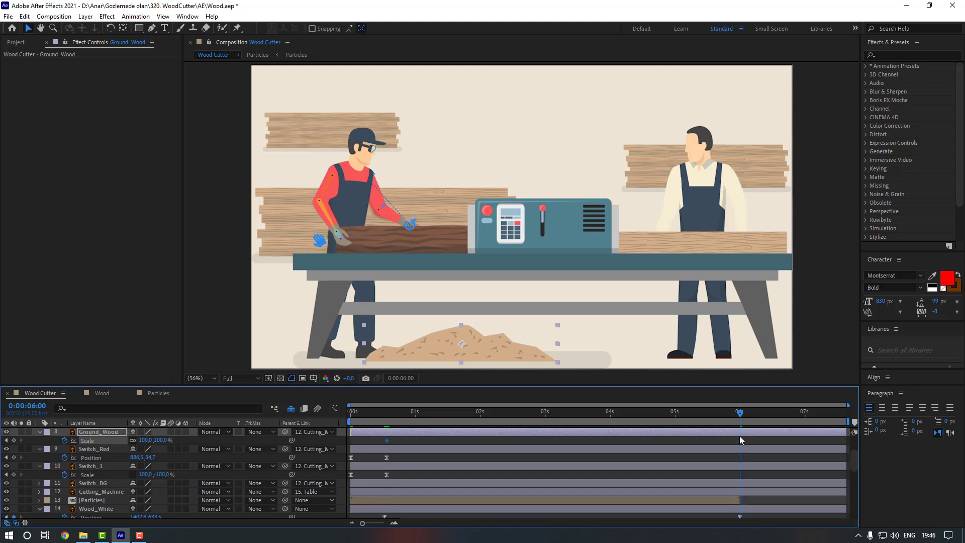
{"action": "scroll", "coordinate": [156, 460], "scroll_direction": "up", "scroll_amount": 1}
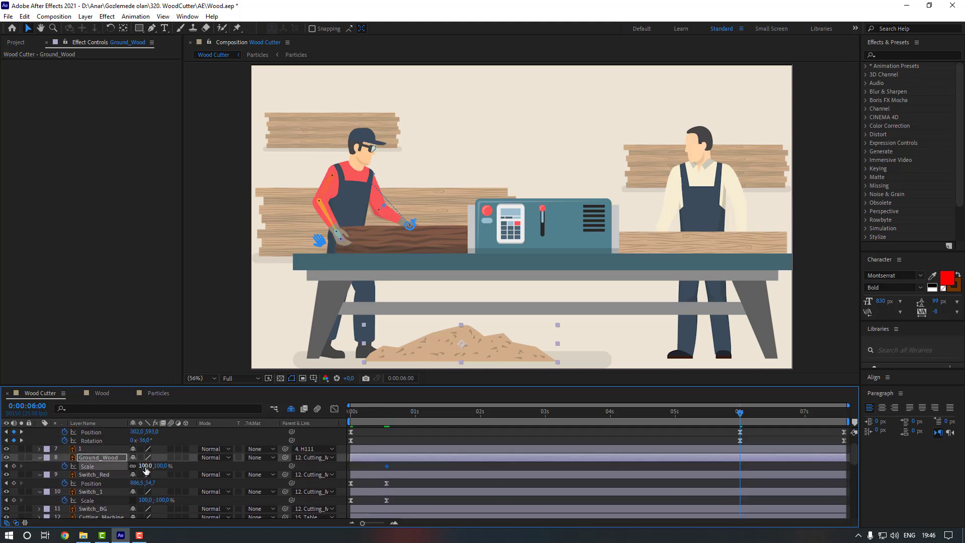
{"action": "left_click_drag", "start_coordinate": [147, 467], "coordinate": [157, 471]}
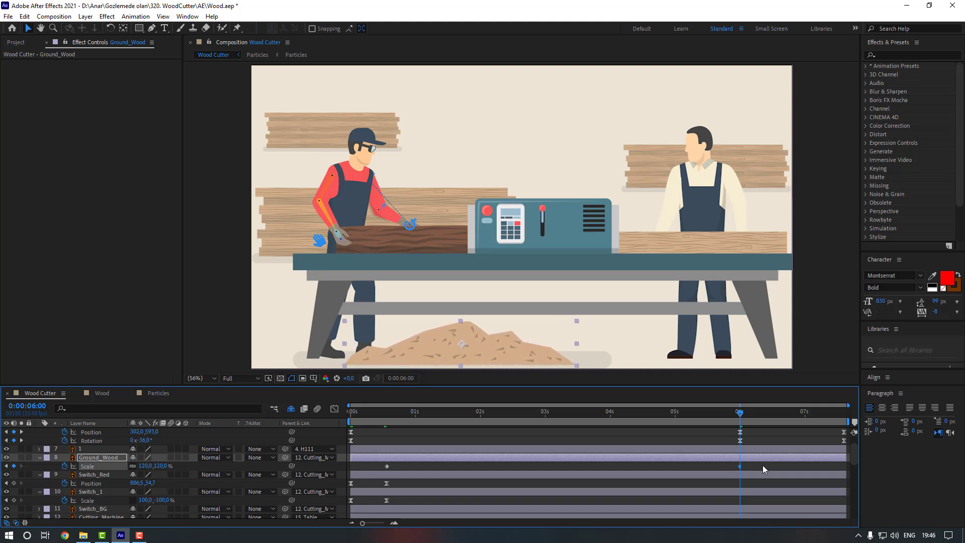
- Apply Easy Ease to both Scale keyframes of Ground_Wood and preview the growing sawdust pile from the start
{"action": "left_click_drag", "start_coordinate": [762, 465], "coordinate": [386, 468]}
{"action": "right_click", "coordinate": [386, 467]}
{"action": "mouse_move", "coordinate": [398, 459]}
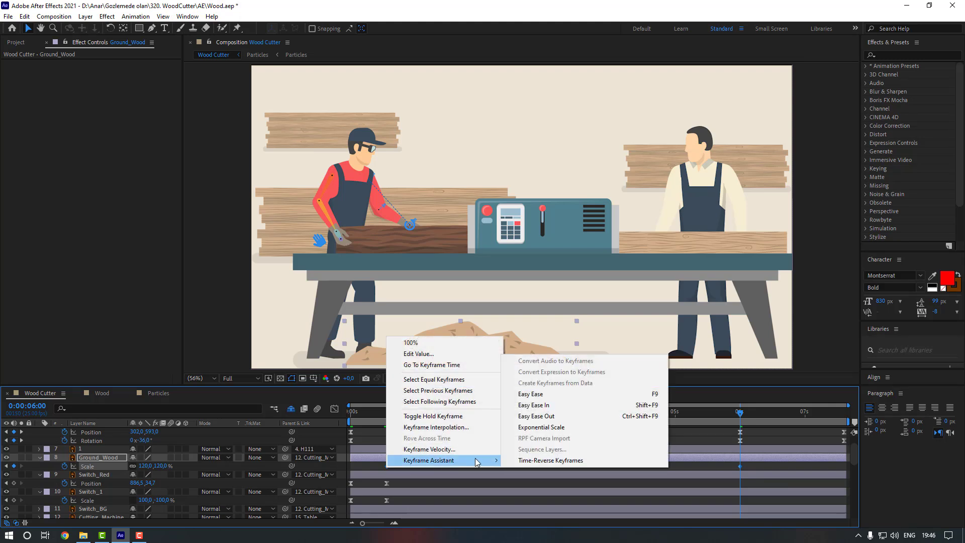
{"action": "left_click", "coordinate": [518, 394]}
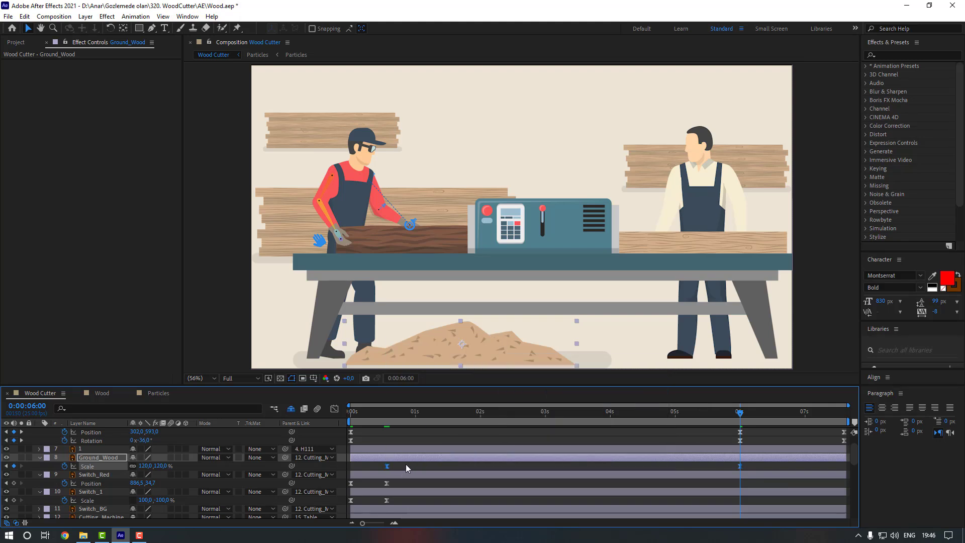
{"action": "left_click", "coordinate": [406, 467]}
{"action": "left_click", "coordinate": [351, 412]}
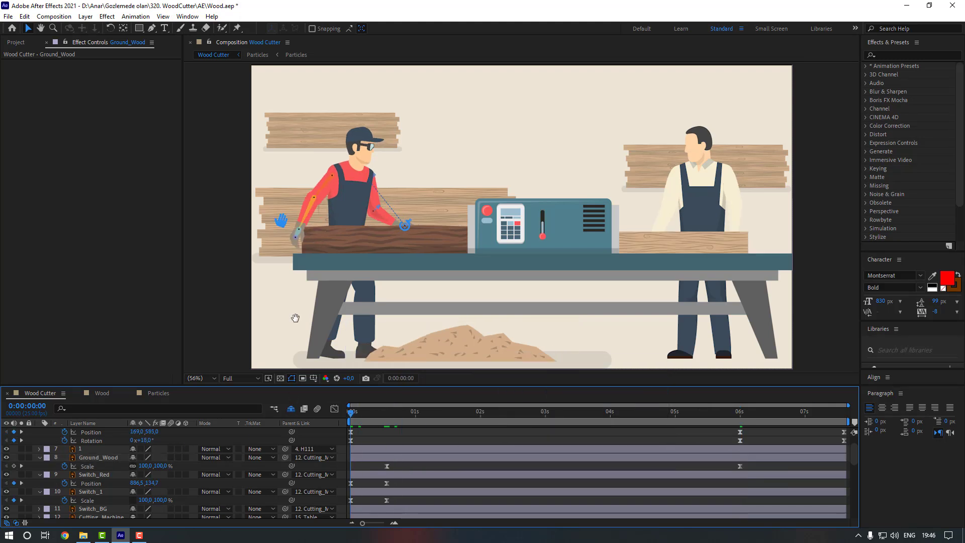
{"action": "key", "text": "space"}
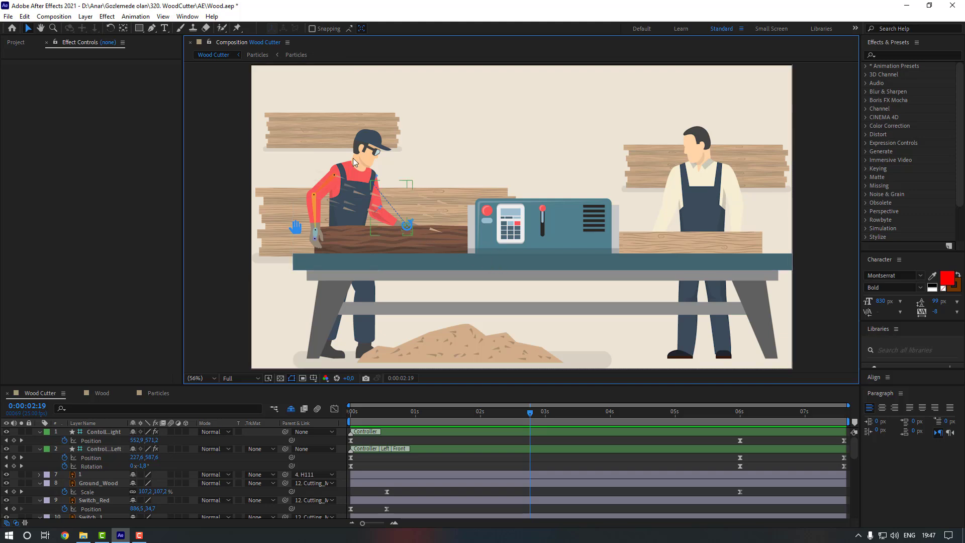
- Create a solid layer named Fake_Dust with the colour FFDA8C
{"action": "right_click", "coordinate": [222, 216]}
{"action": "mouse_move", "coordinate": [229, 220]}
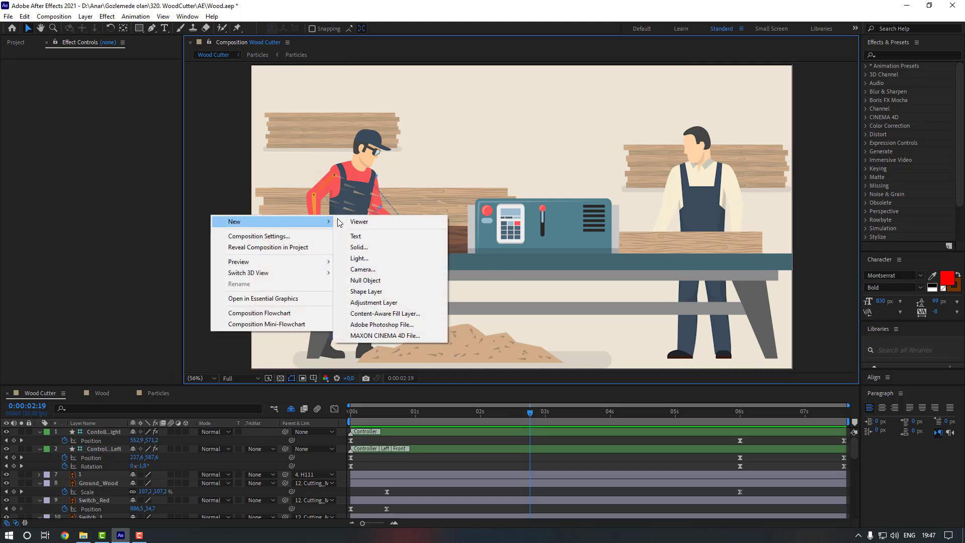
{"action": "left_click", "coordinate": [372, 247]}
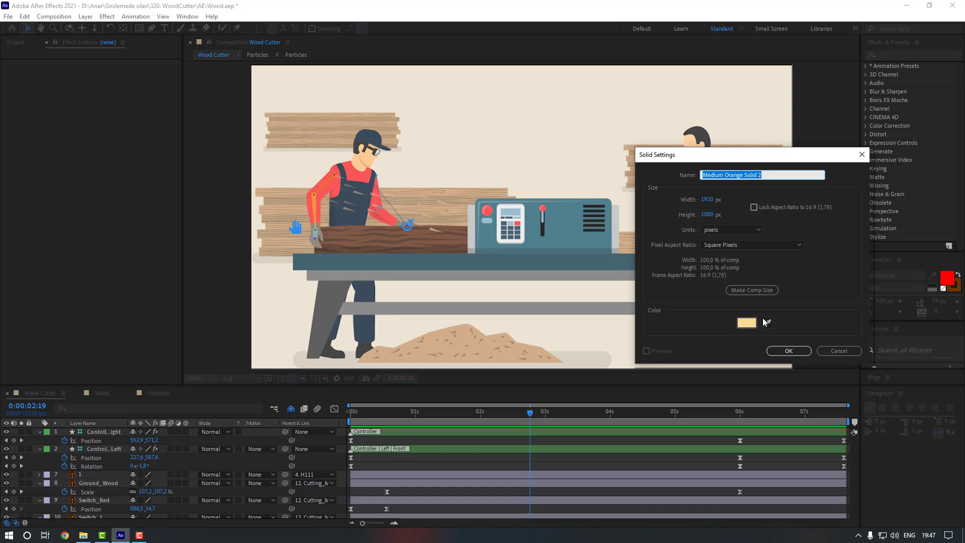
{"action": "left_click", "coordinate": [766, 322]}
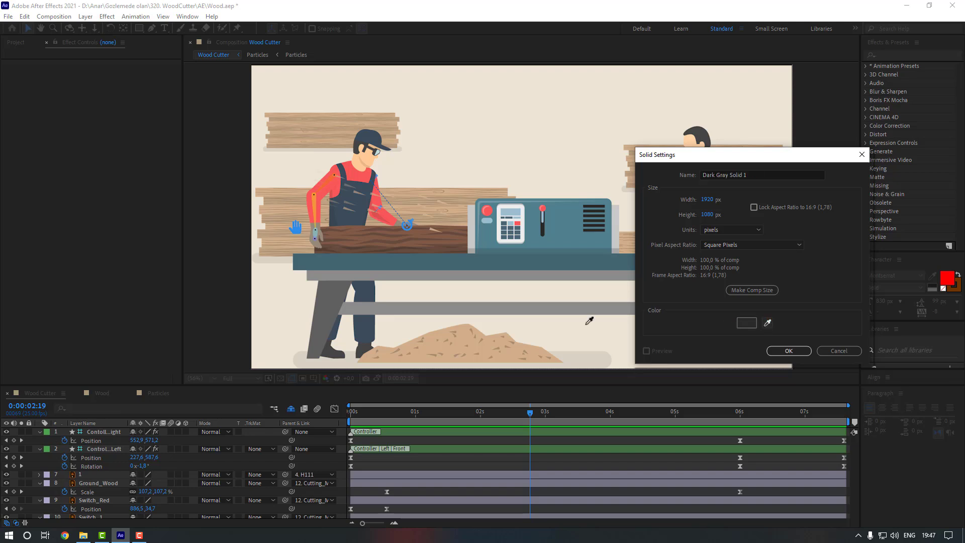
{"action": "left_click", "coordinate": [747, 323]}
{"action": "left_click", "coordinate": [697, 340]}
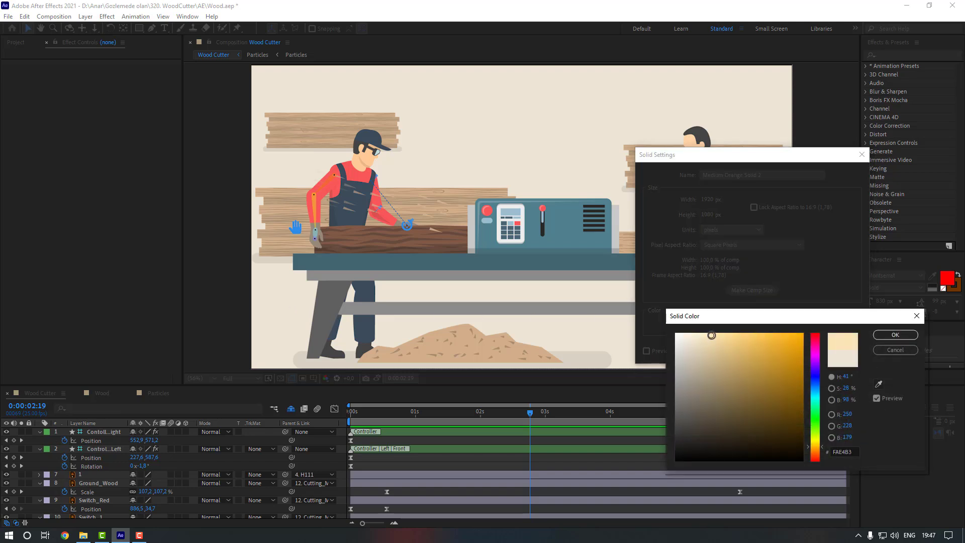
{"action": "left_click", "coordinate": [894, 335]}
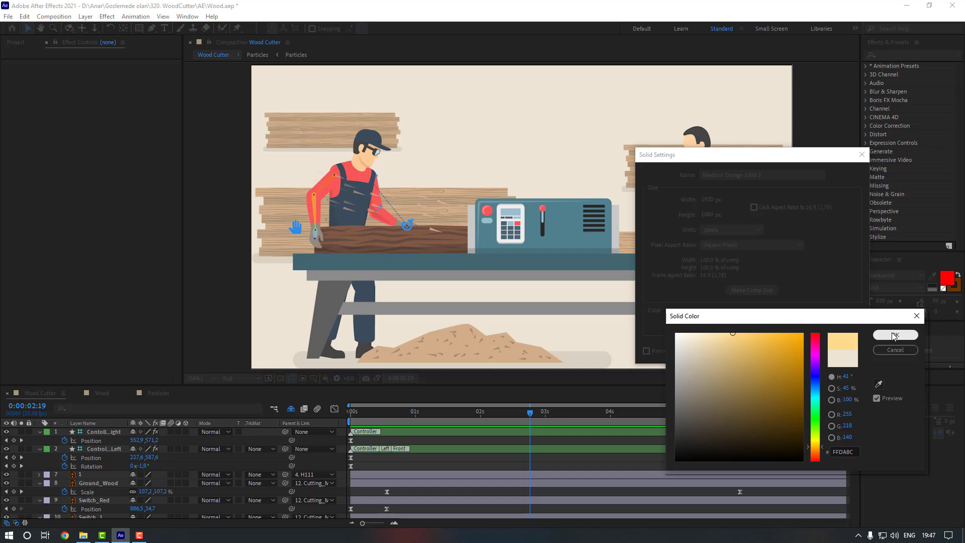
{"action": "left_click", "coordinate": [895, 335]}
{"action": "left_click", "coordinate": [751, 174]}
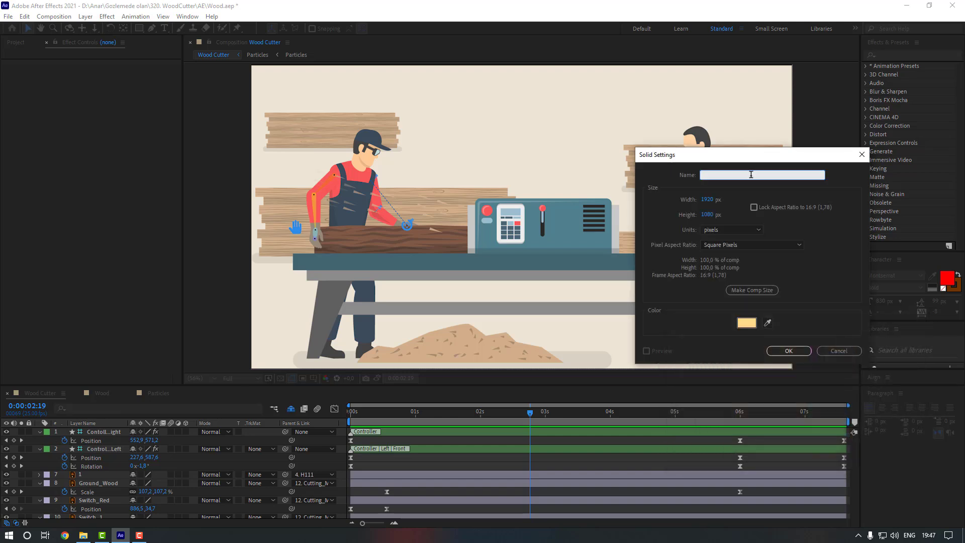
{"action": "type", "text": "Fake_Dust"}
{"action": "key", "text": "Return"}
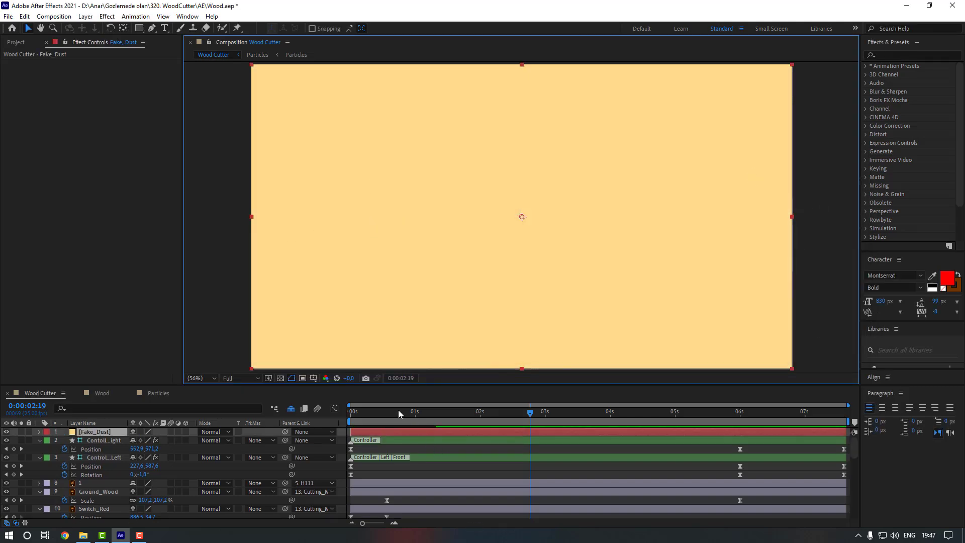
- Set Fake_Dust's Opacity to 0% and key it at 0:00:00:07
{"action": "left_click", "coordinate": [387, 412]}
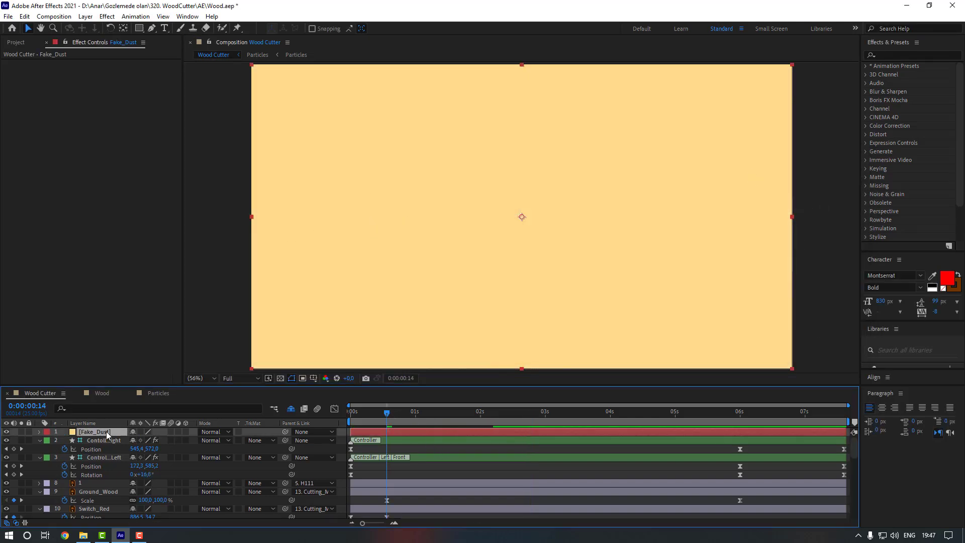
{"action": "key", "text": "t"}
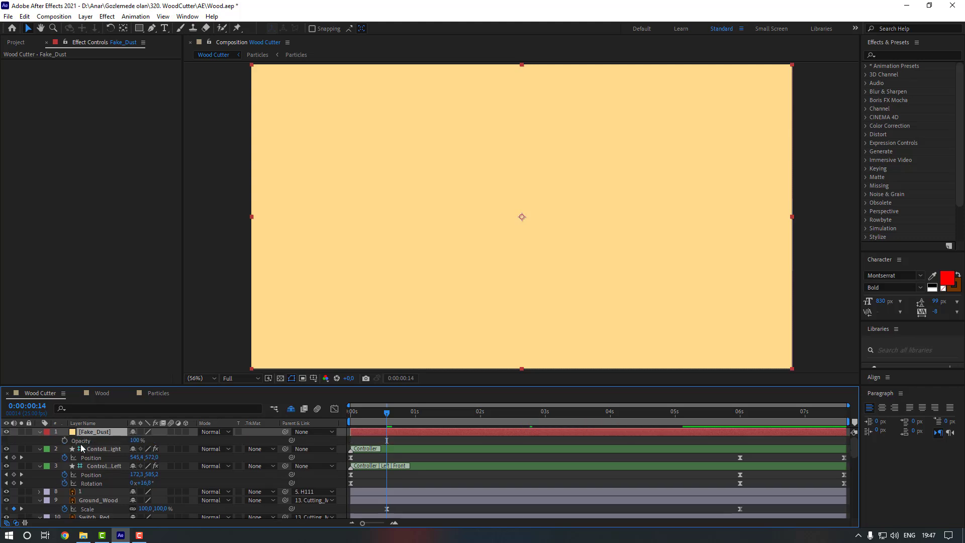
{"action": "left_click", "coordinate": [137, 440]}
{"action": "type", "text": "0"}
{"action": "key", "text": "Return"}
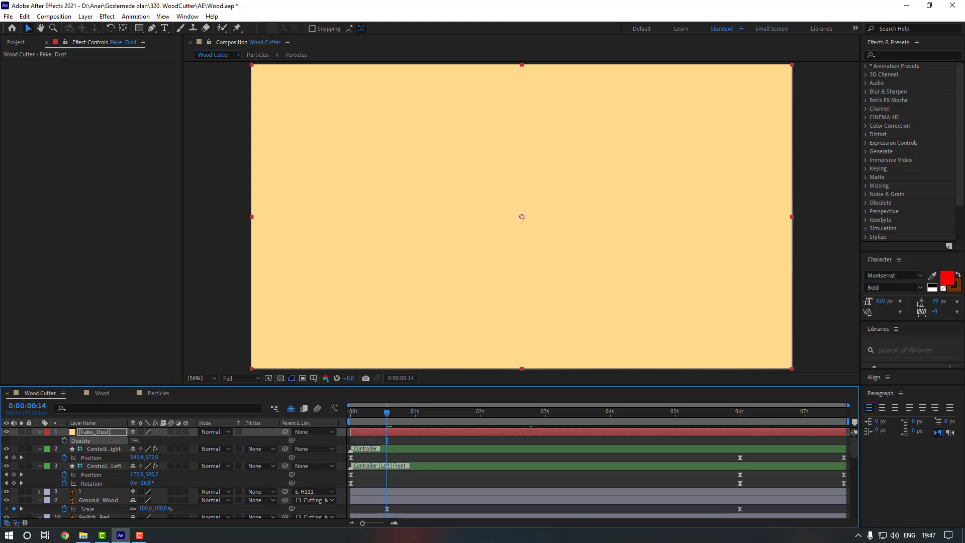
{"action": "left_click", "coordinate": [369, 415]}
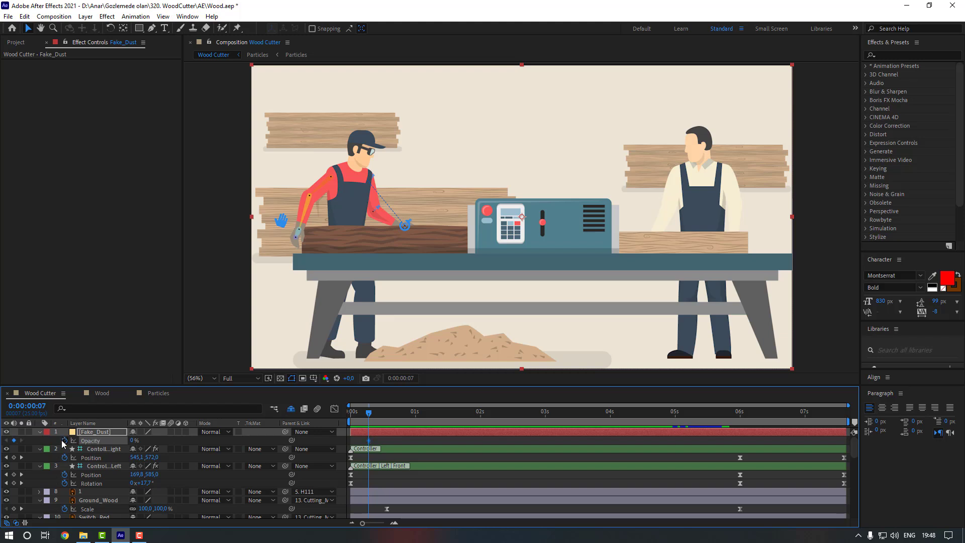
- Key Fake_Dust's Opacity at 15% at 0:00:00:16
{"action": "left_click", "coordinate": [385, 414]}
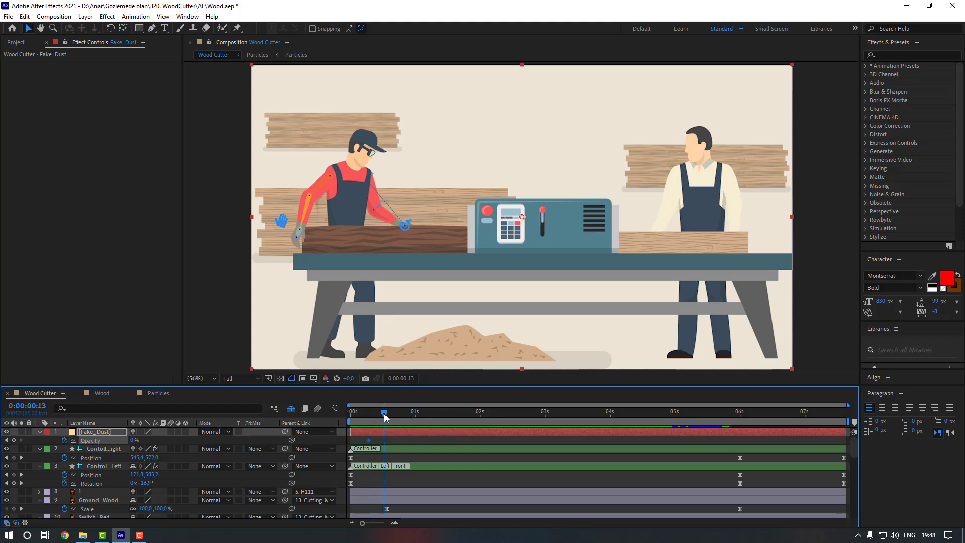
{"action": "left_click", "coordinate": [133, 440]}
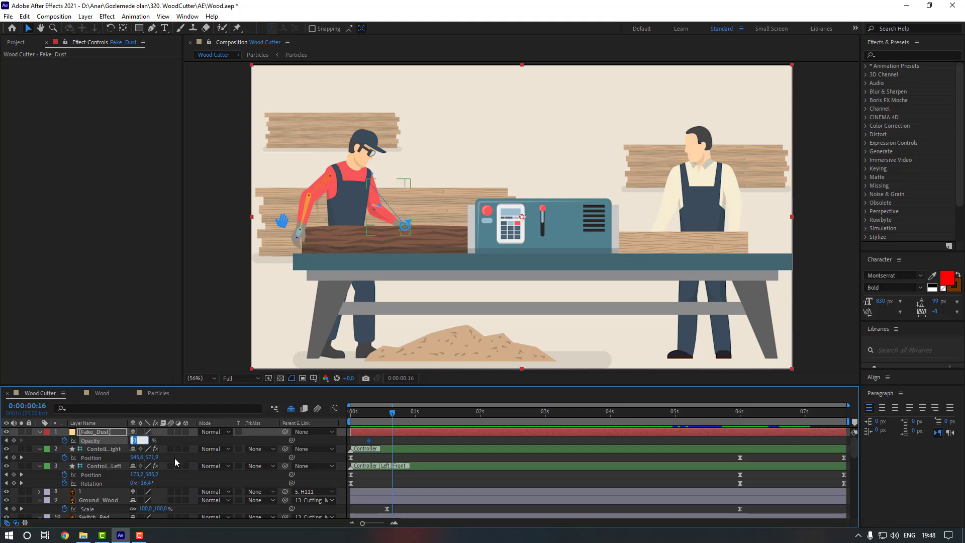
{"action": "type", "text": "15"}
{"action": "key", "text": "Return"}
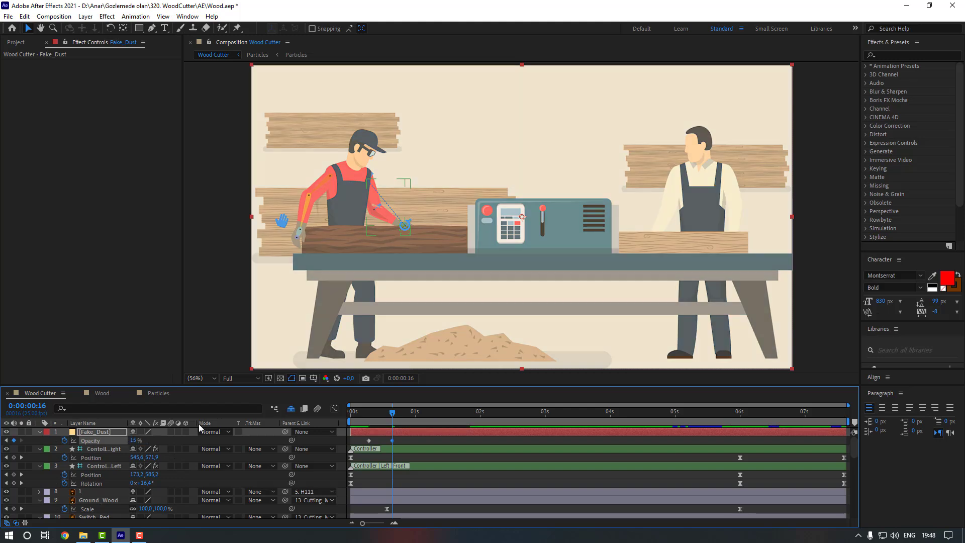
- Hold Fake_Dust's Opacity at 15% with a keyframe at 0:00:06:00 and fade it to 0% at 0:00:06:14
{"action": "left_click", "coordinate": [740, 413]}
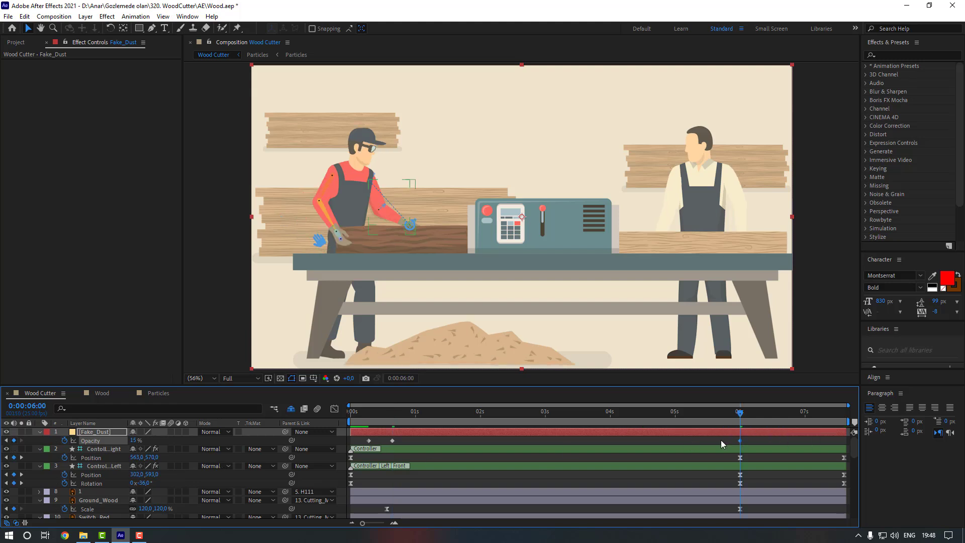
{"action": "left_click_drag", "start_coordinate": [765, 417], "coordinate": [776, 415]}
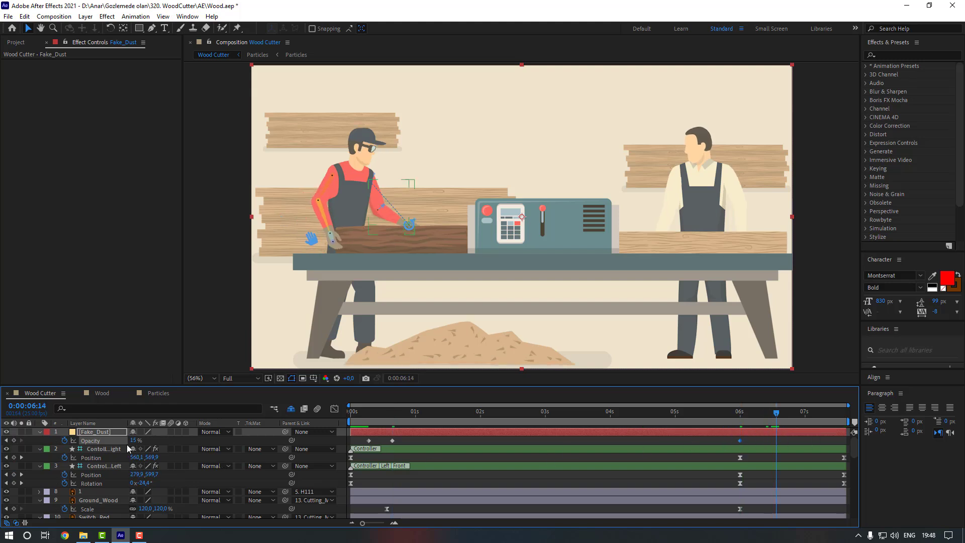
{"action": "key", "text": "Return"}
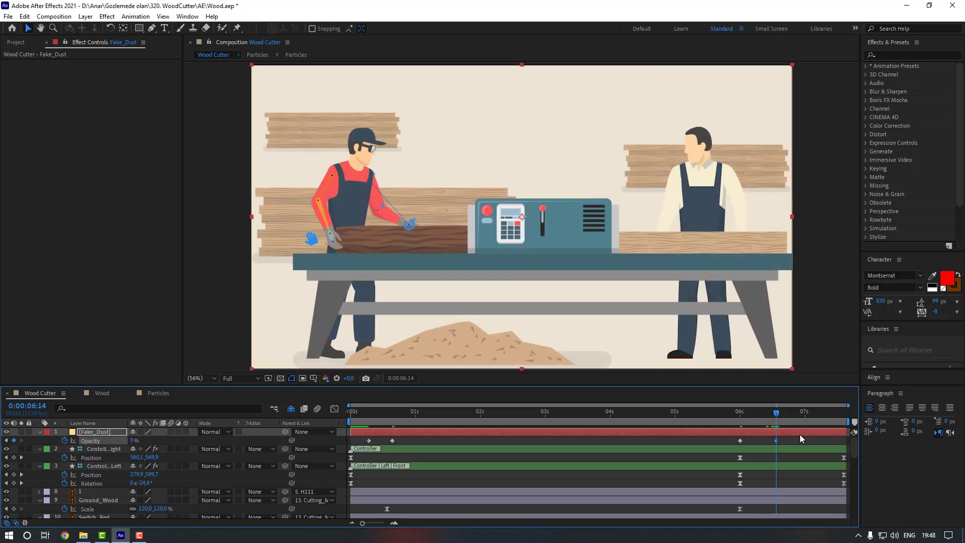
- Apply Easy Ease to all four Fake_Dust Opacity keyframes and preview the animation from the start
{"action": "left_click_drag", "start_coordinate": [795, 438], "coordinate": [369, 447]}
{"action": "right_click", "coordinate": [368, 441]}
{"action": "mouse_move", "coordinate": [433, 430]}
{"action": "left_click", "coordinate": [507, 469]}
{"action": "key", "text": "Home"}
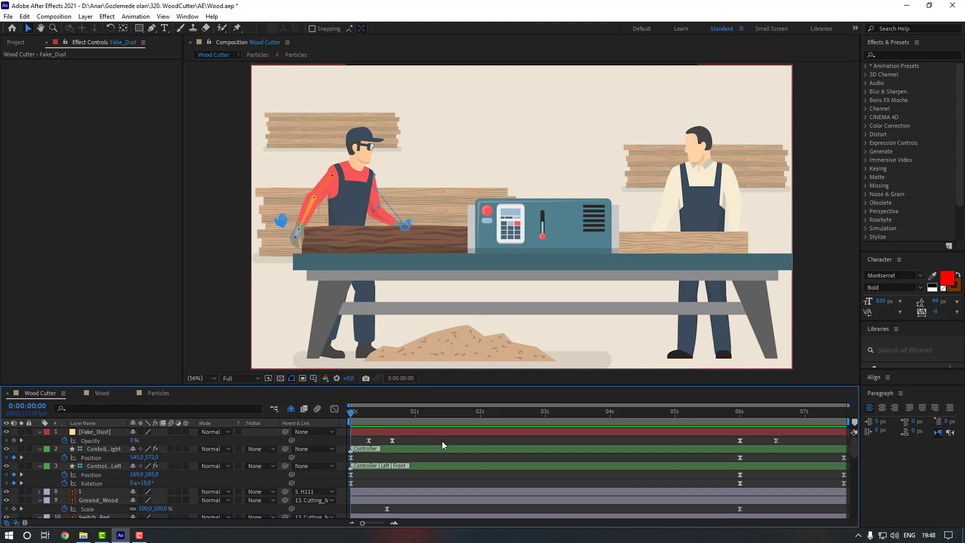
{"action": "key", "text": "space"}
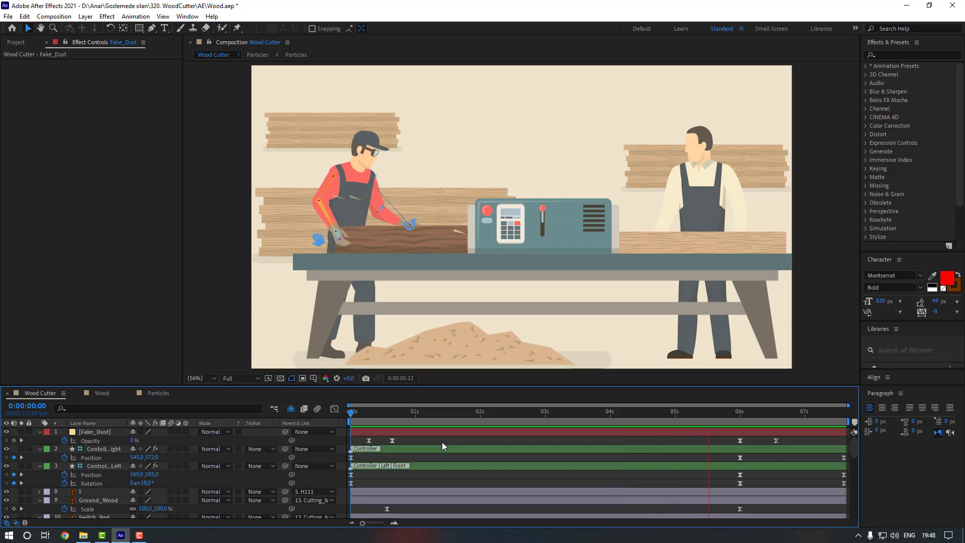
- Hold Switch_Red's Position and Switch_1's Scale at their current values with keyframes at 0:00:06:00
{"action": "left_click", "coordinate": [741, 416]}
{"action": "scroll", "coordinate": [516, 443], "scroll_direction": "down", "scroll_amount": 2}
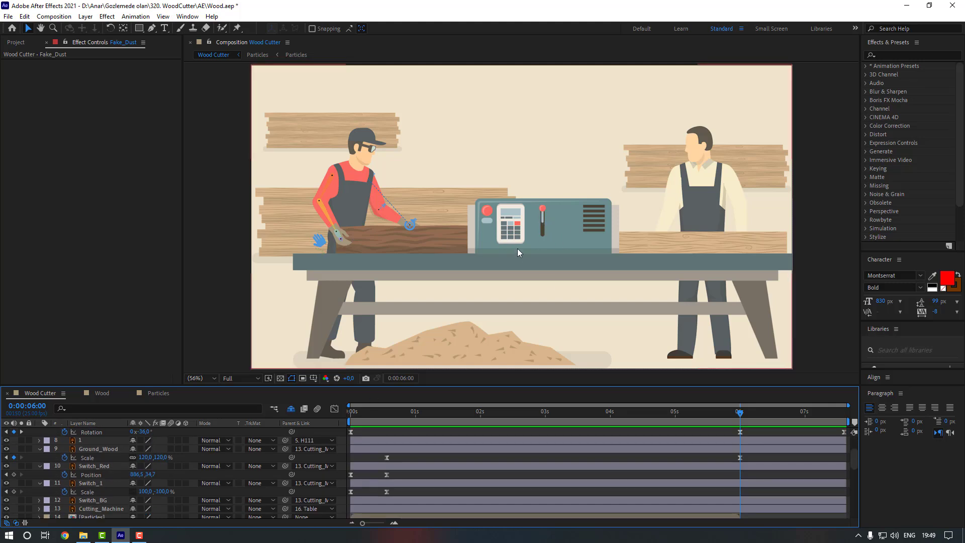
{"action": "left_click", "coordinate": [96, 466]}
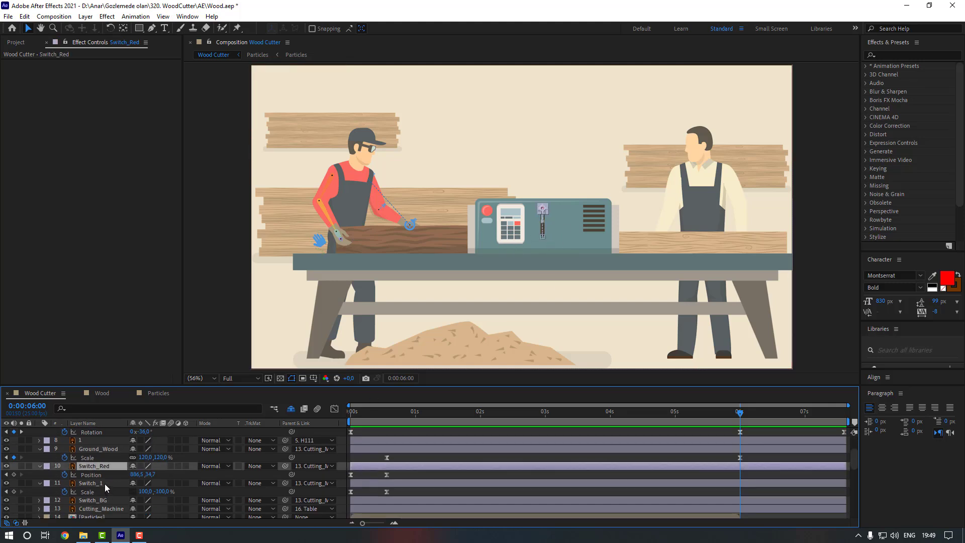
{"action": "left_click", "coordinate": [105, 483], "text": "ctrl"}
{"action": "left_click", "coordinate": [13, 474]}
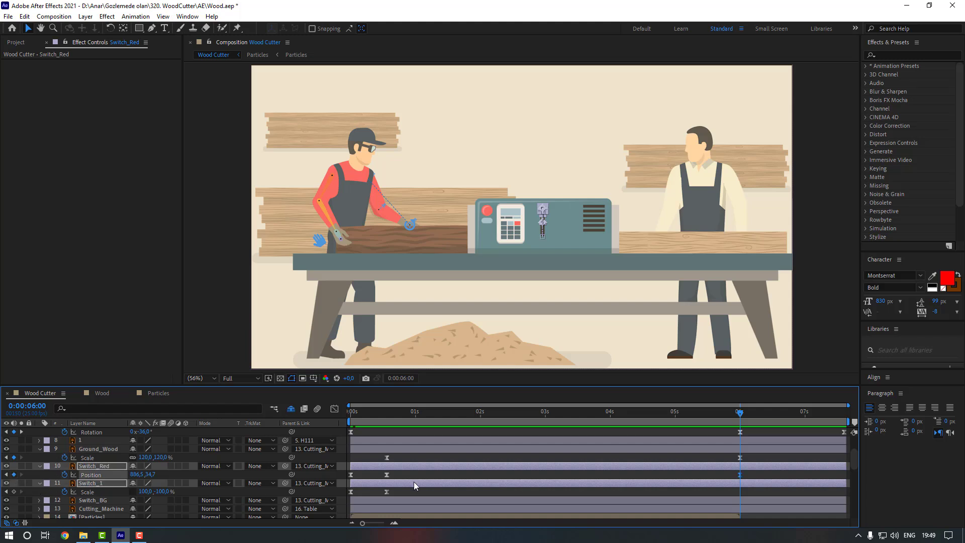
{"action": "left_click", "coordinate": [14, 491]}
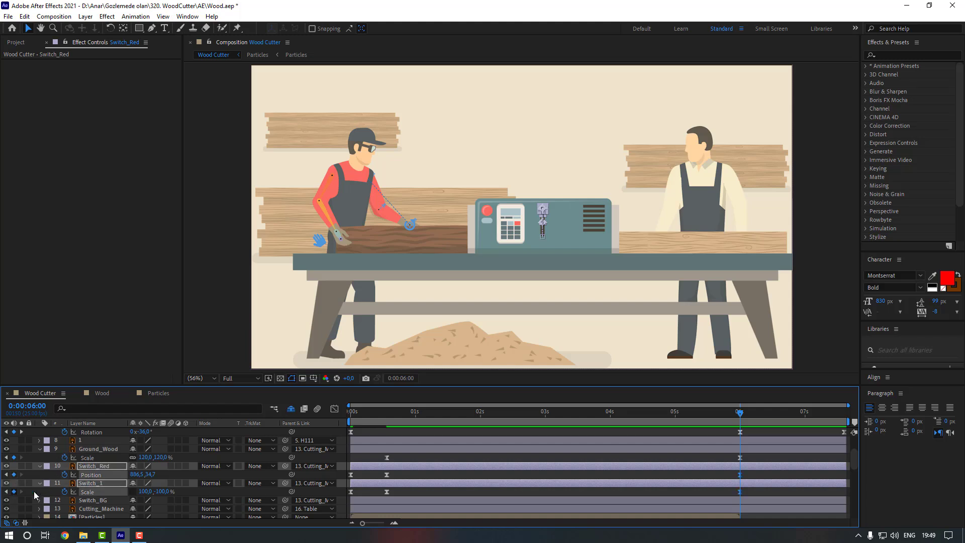
{"action": "left_click", "coordinate": [713, 475]}
- Copy the first keyframes of Switch_Red's Position and Switch_1's Scale to 0:00:06:10 and preview the animation from the start
{"action": "key", "text": "space"}
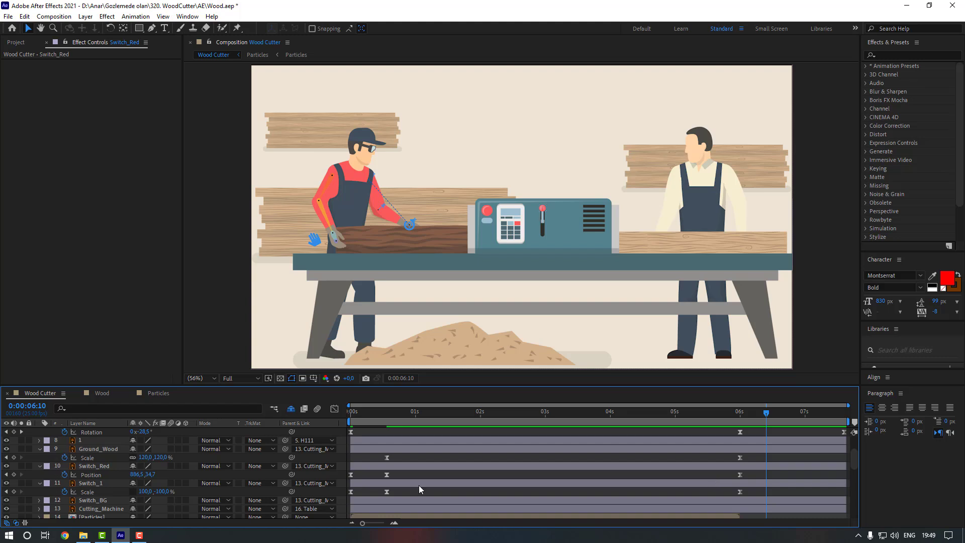
{"action": "left_click", "coordinate": [350, 474]}
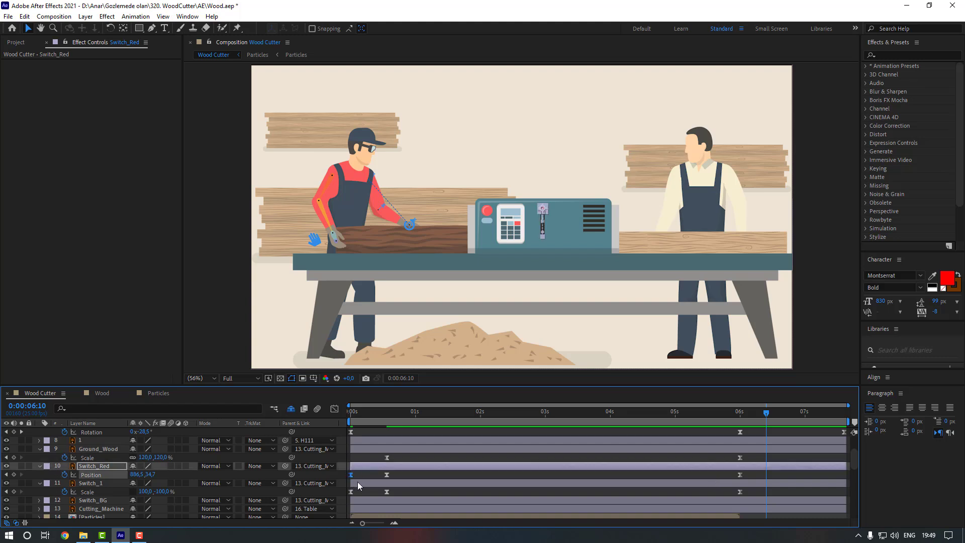
{"action": "key", "text": "ctrl+v"}
{"action": "left_click", "coordinate": [351, 492]}
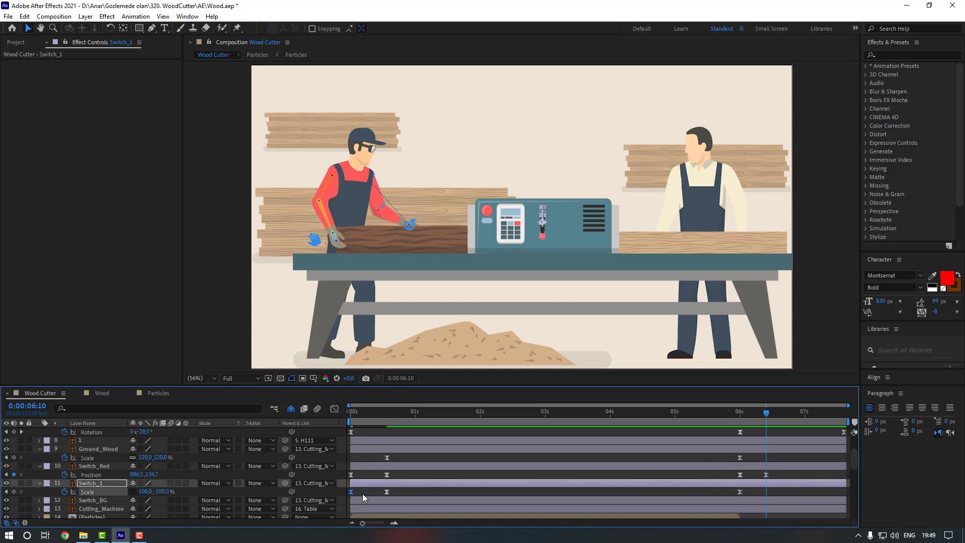
{"action": "key", "text": "ctrl+v"}
{"action": "left_click_drag", "start_coordinate": [762, 410], "coordinate": [738, 413]}
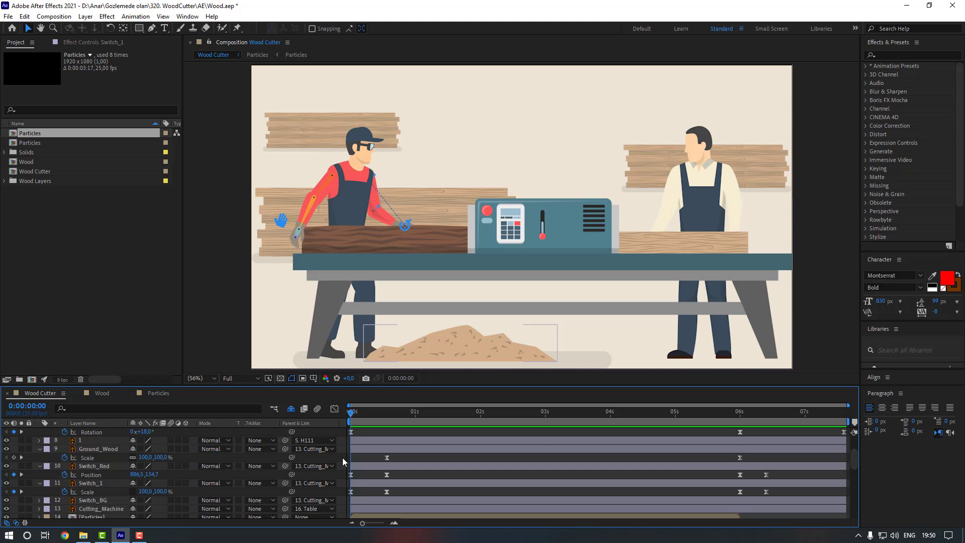
{"action": "key", "text": "space"}
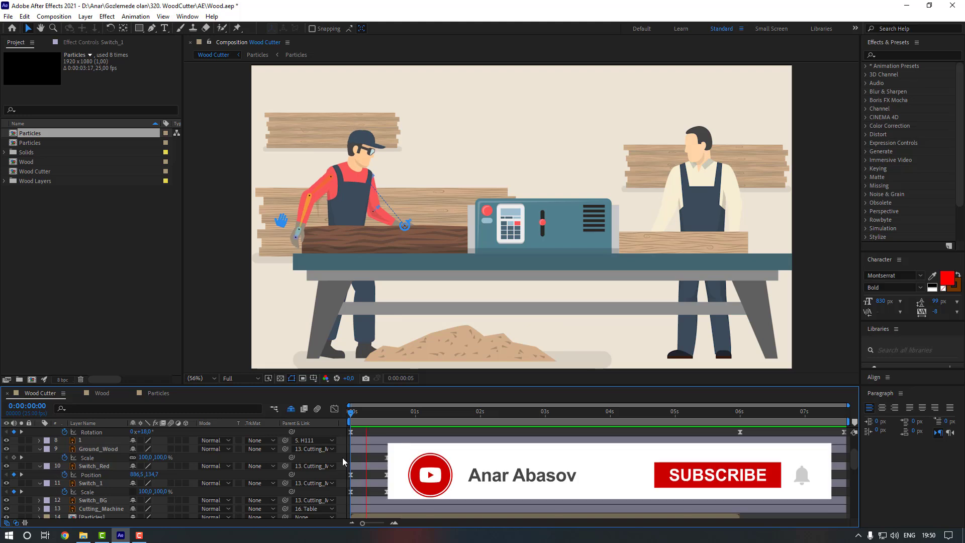